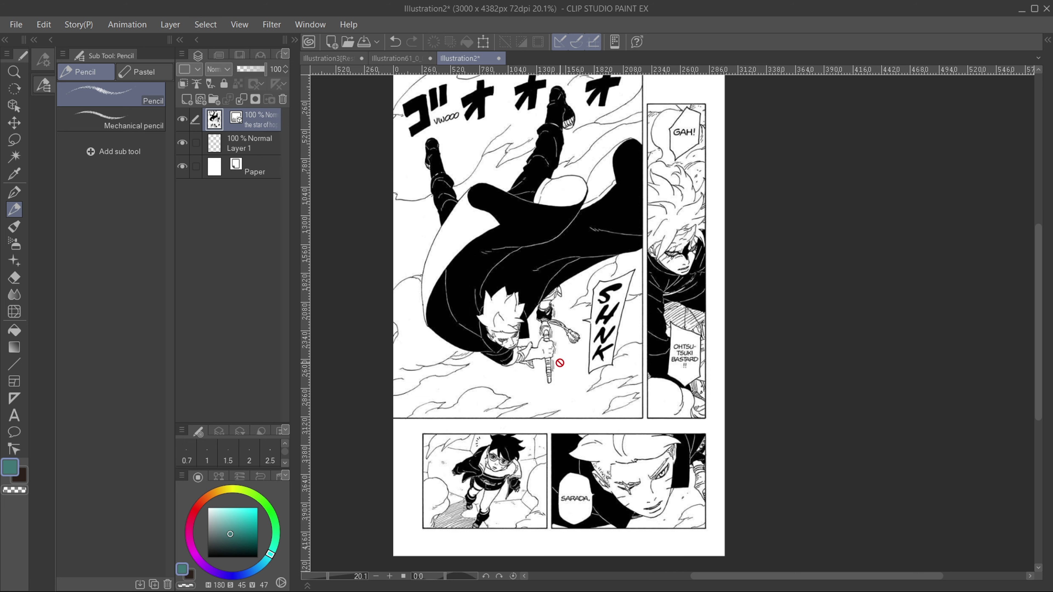
# - Rasterize the "the star of hope" layer
pyautogui.click(180, 26)
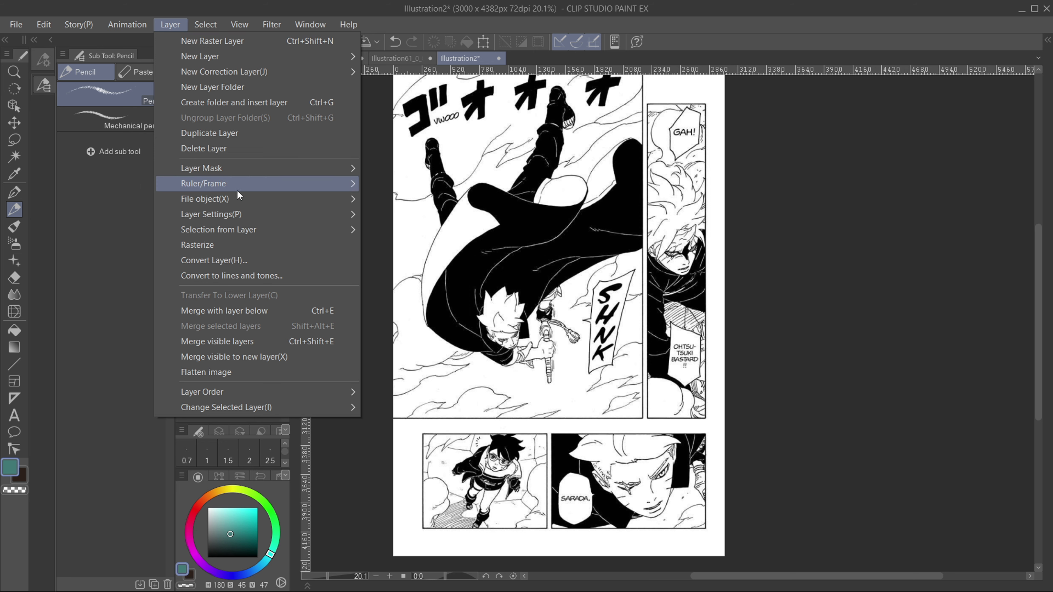
pyautogui.click(52, 336)
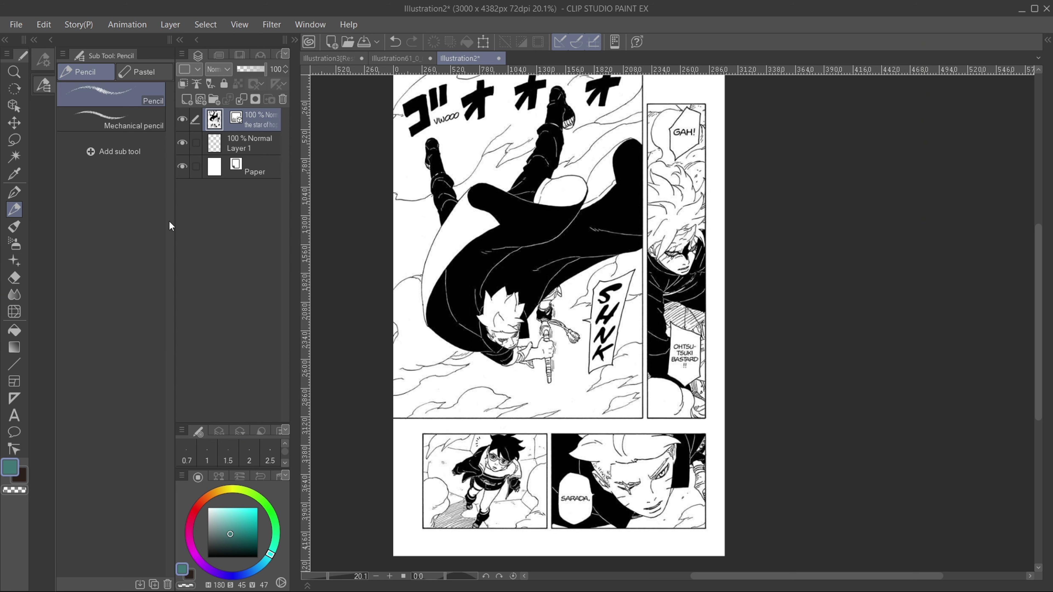
pyautogui.click(239, 26)
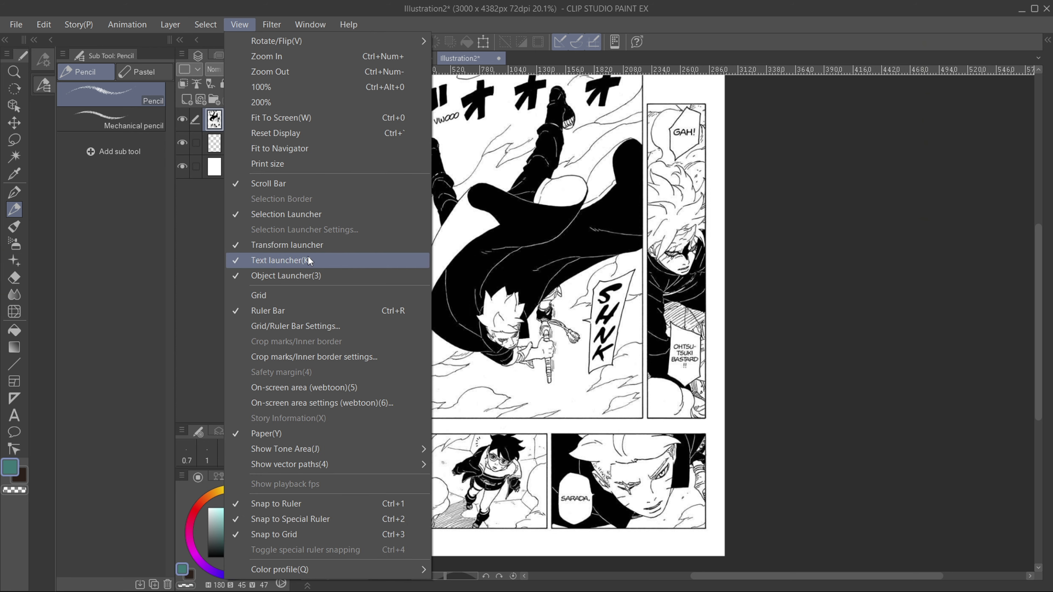
pyautogui.moveTo(179, 25)
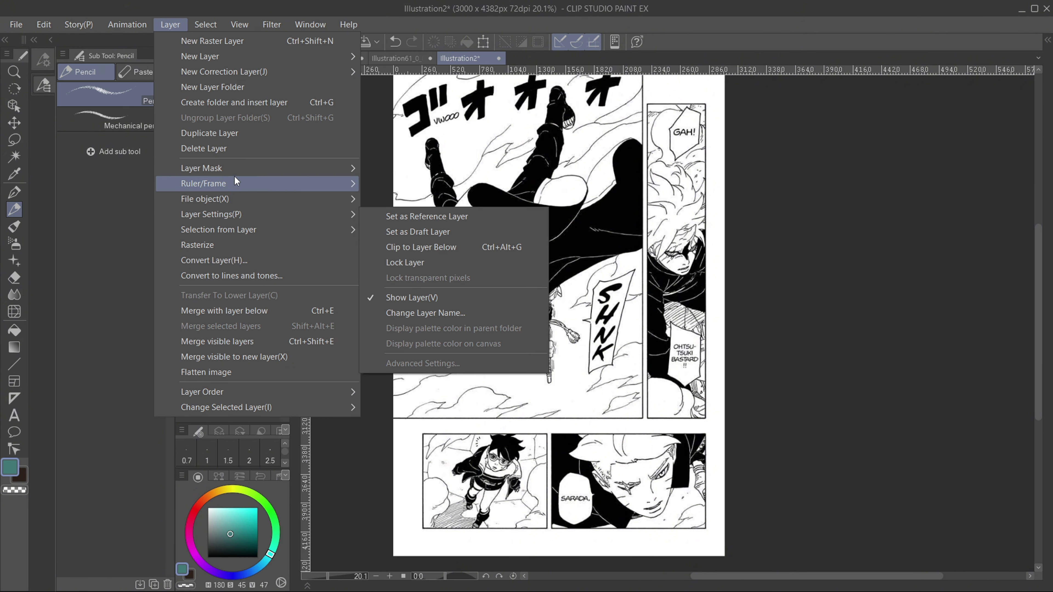
pyautogui.click(221, 245)
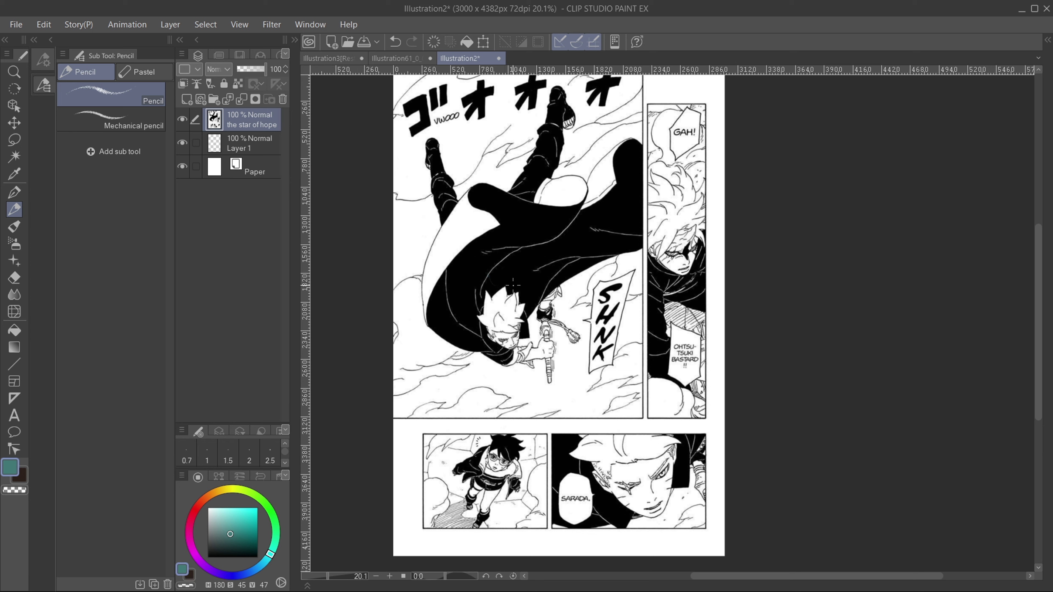
# - Select the falling figure's black cloak in the large panel with Auto select, referring to all layers
pyautogui.scroll(-1, 514, 285)
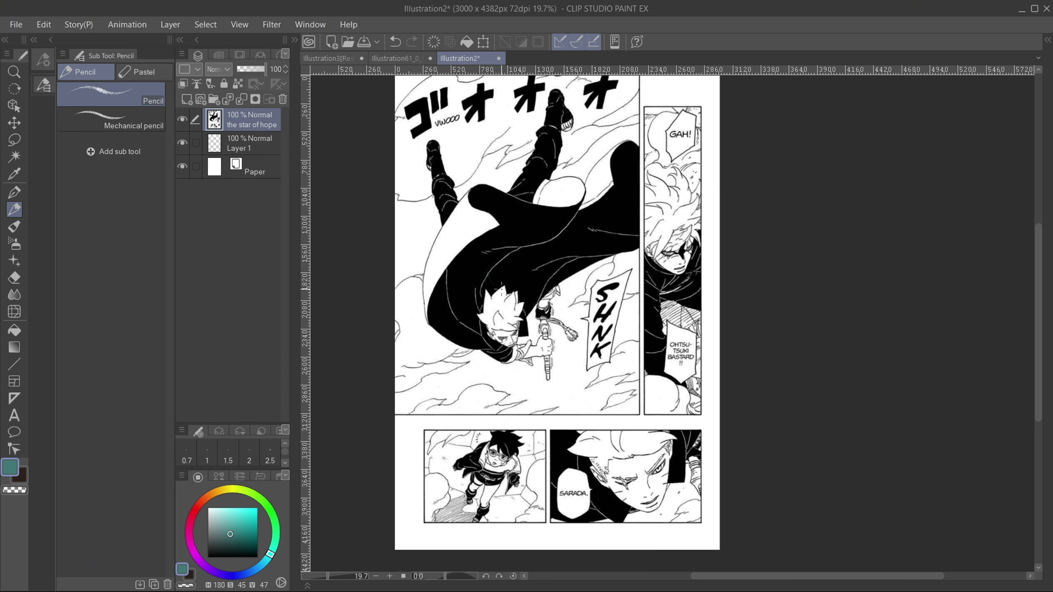
pyautogui.scroll(5, 501, 287)
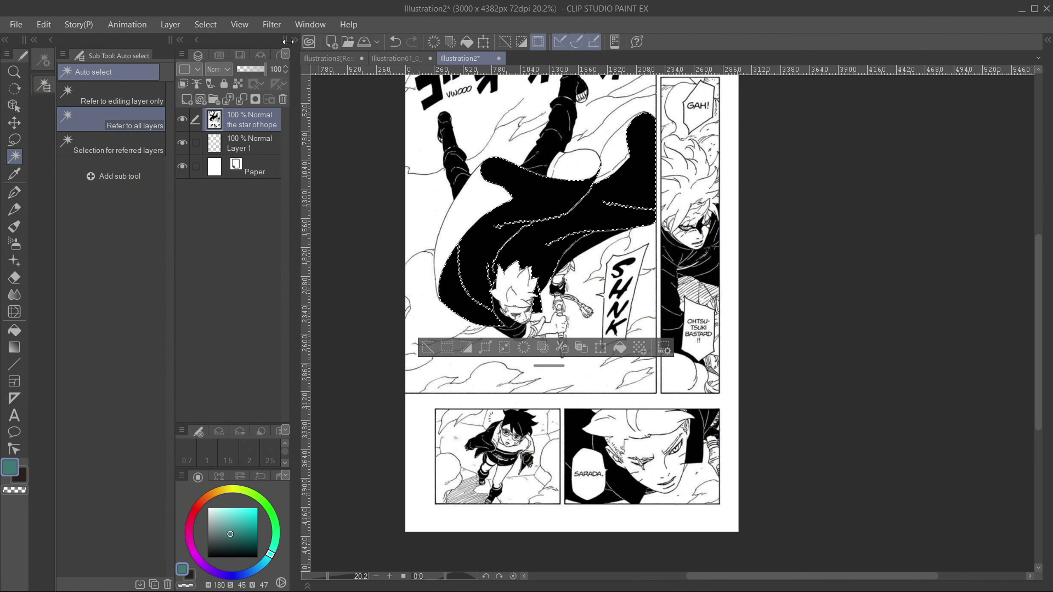
pyautogui.click(294, 40)
pyautogui.click(294, 41)
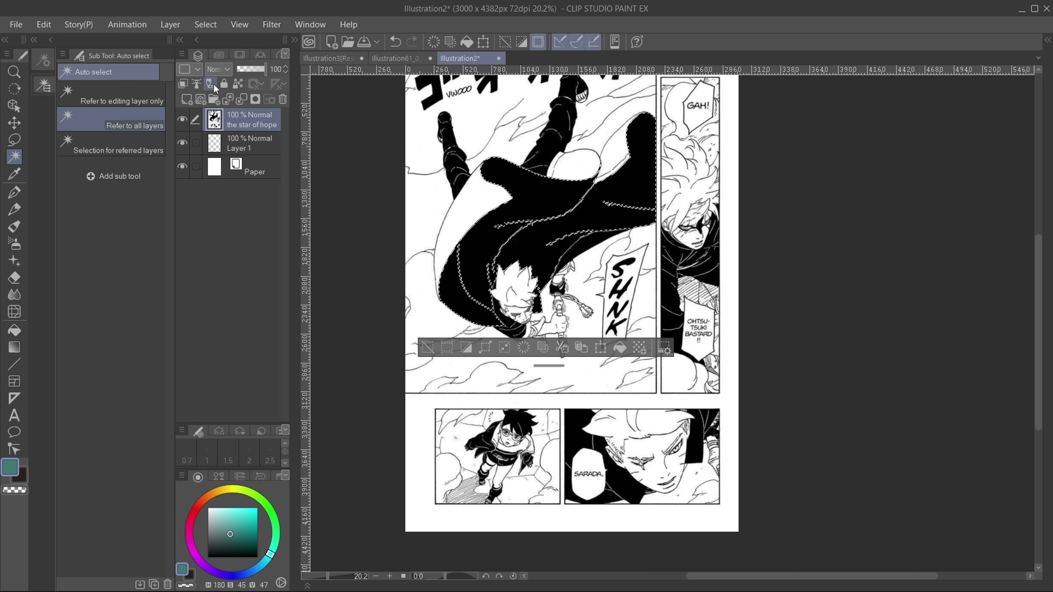
# - Set Auto select to add to the selection and include the black coat in the narrow side panel and the other solid black areas
pyautogui.click(61, 53)
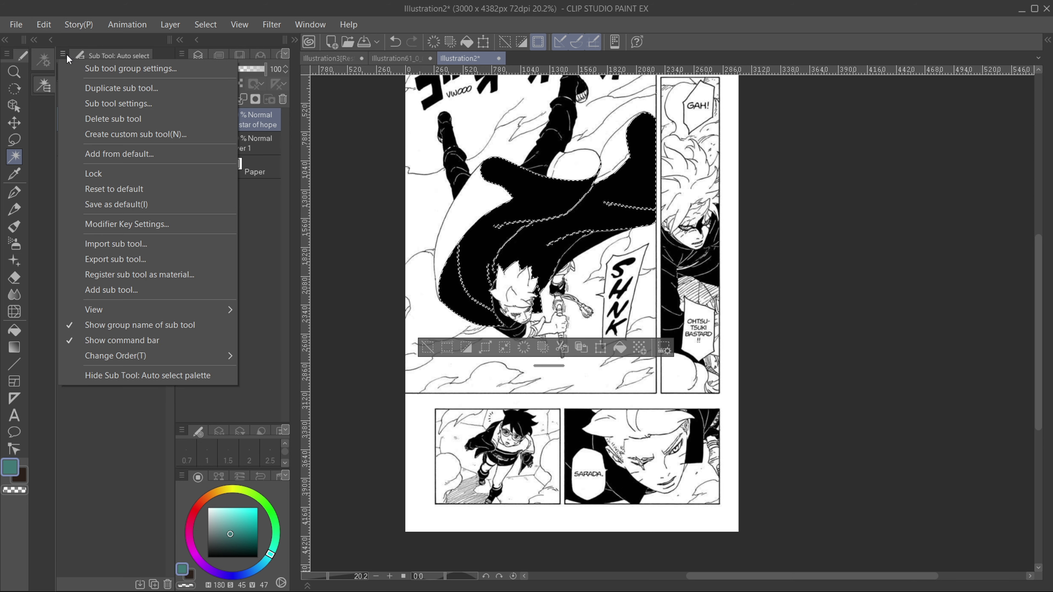
pyautogui.click(62, 54)
pyautogui.click(43, 59)
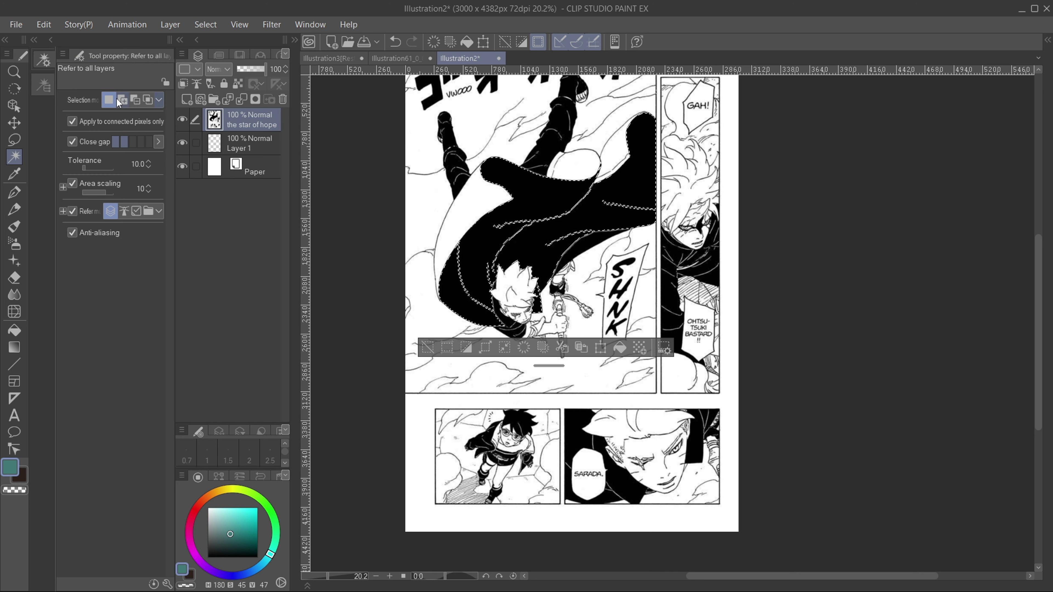
pyautogui.click(43, 85)
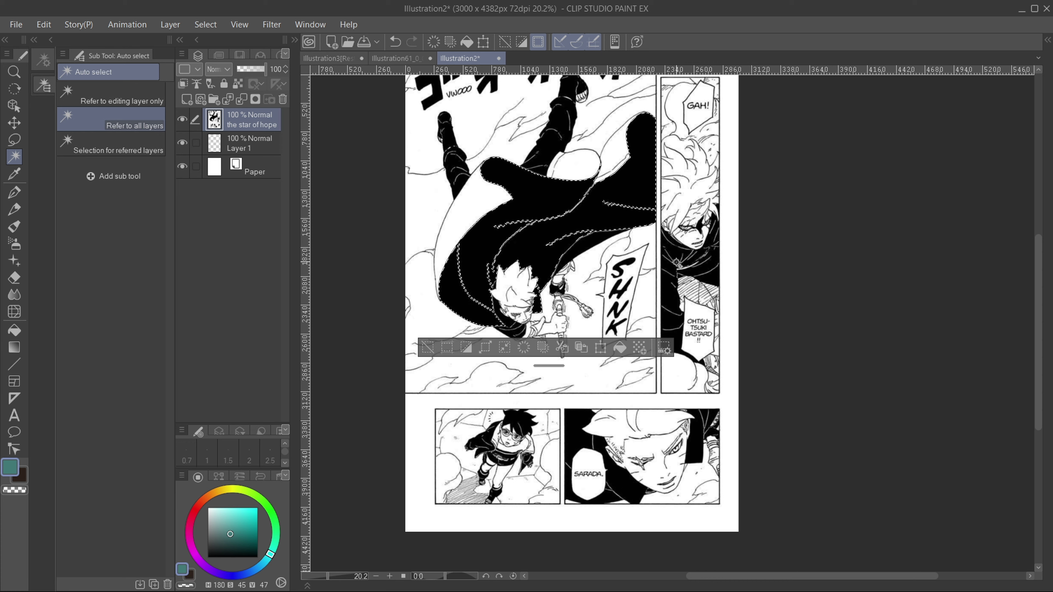
pyautogui.click(687, 287)
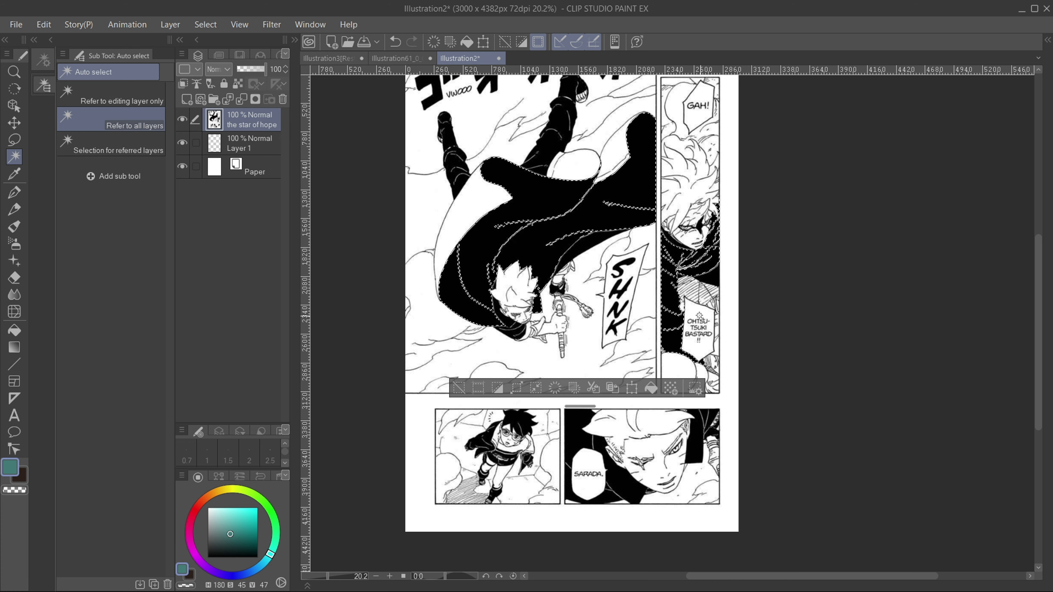
pyautogui.scroll(1, 699, 317)
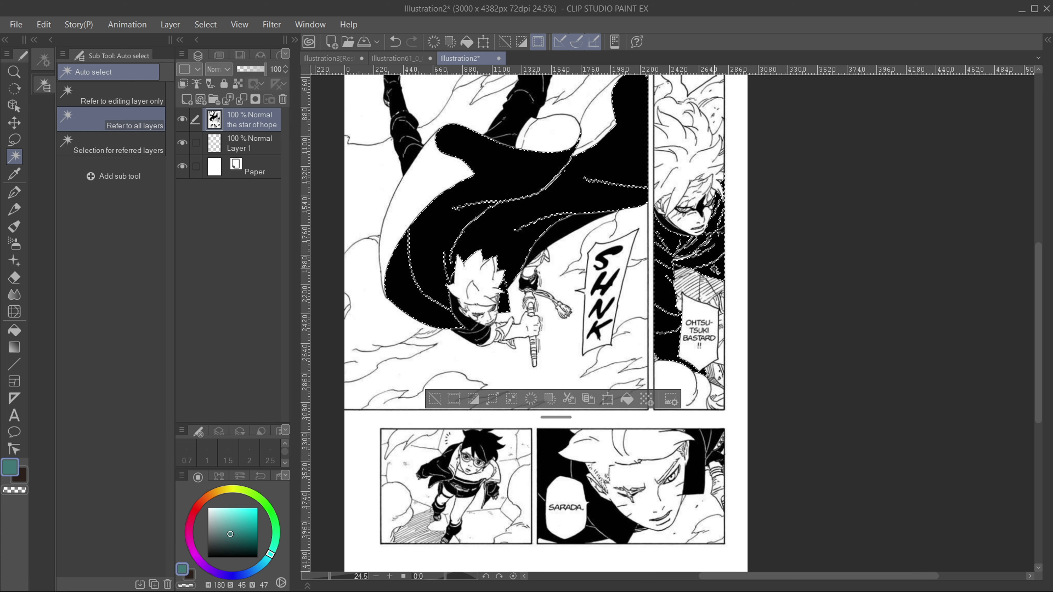
pyautogui.scroll(1, 440, 102)
# - Lasso around the white fold lines inside the falling figure's cloak to include them in the selection
pyautogui.click(14, 141)
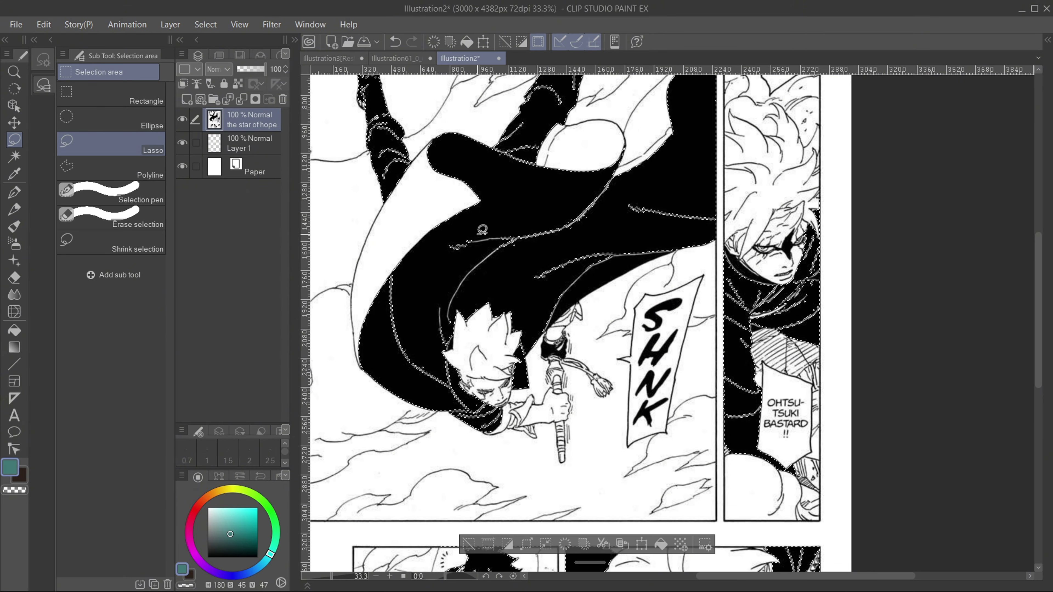
pyautogui.moveTo(436, 261); pyautogui.dragTo(441, 244)
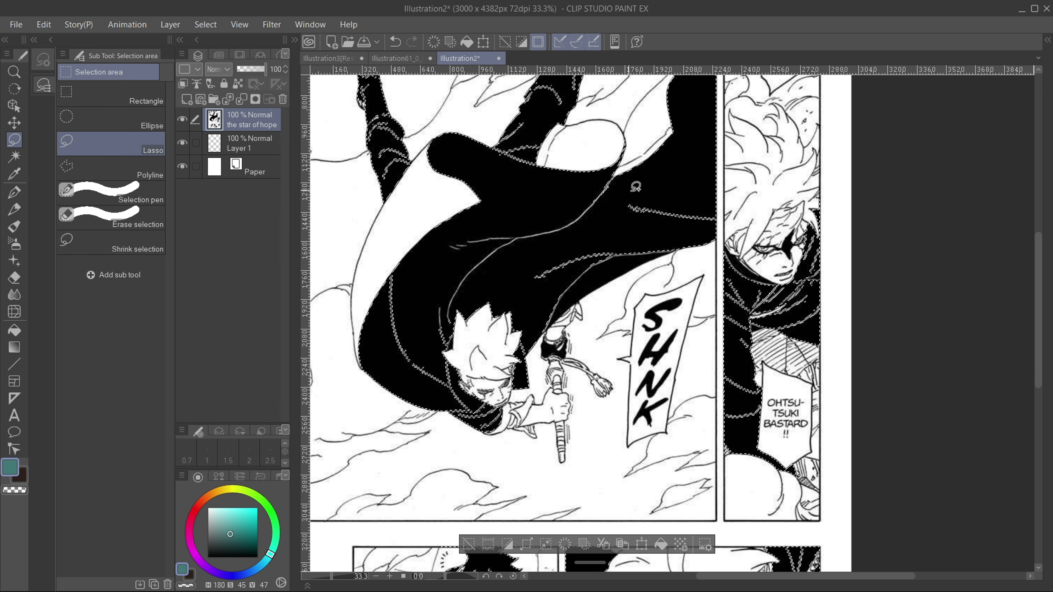
pyautogui.moveTo(594, 201); pyautogui.dragTo(596, 200)
pyautogui.moveTo(672, 191)
pyautogui.mouseDown()
pyautogui.moveTo(680, 226)
pyautogui.moveTo(661, 193)
pyautogui.mouseUp()
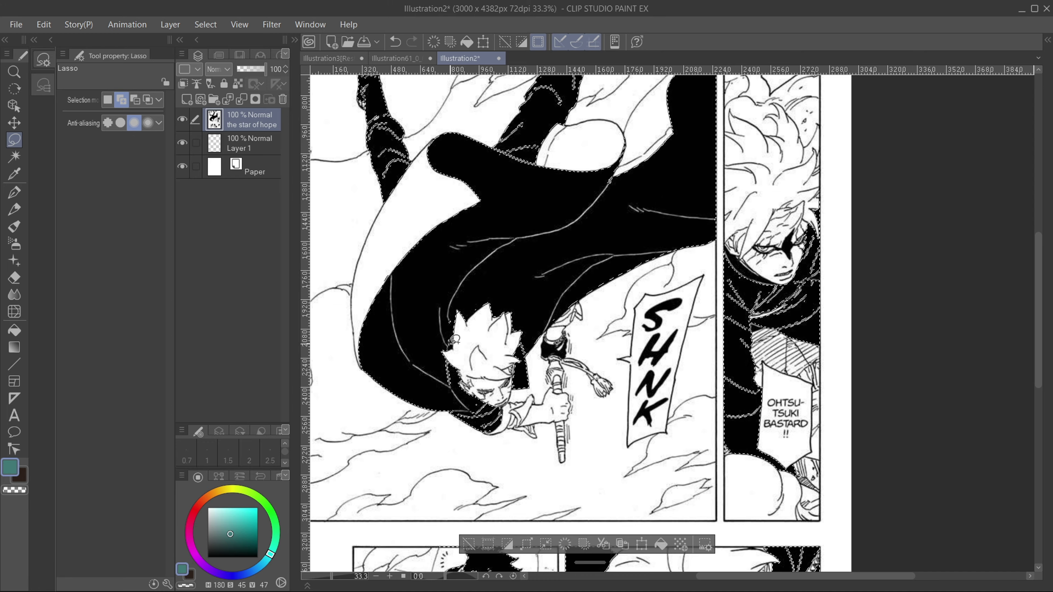
pyautogui.scroll(2, 455, 339)
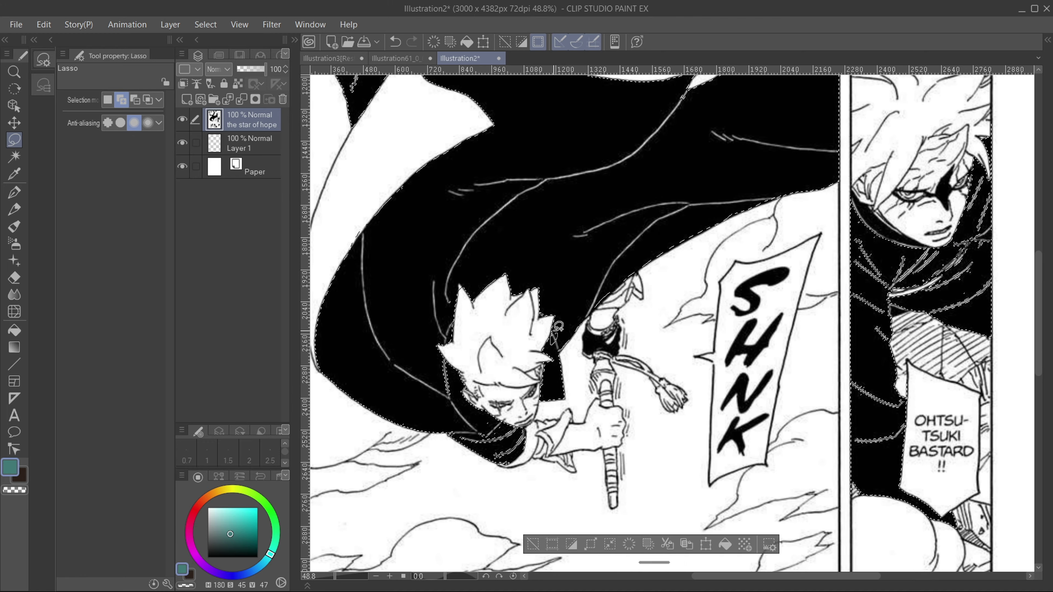
pyautogui.scroll(-2, 454, 317)
# - Refine the selection of the girl's black hair and clothing in the lower panel with Auto select and Lasso
pyautogui.click(16, 24)
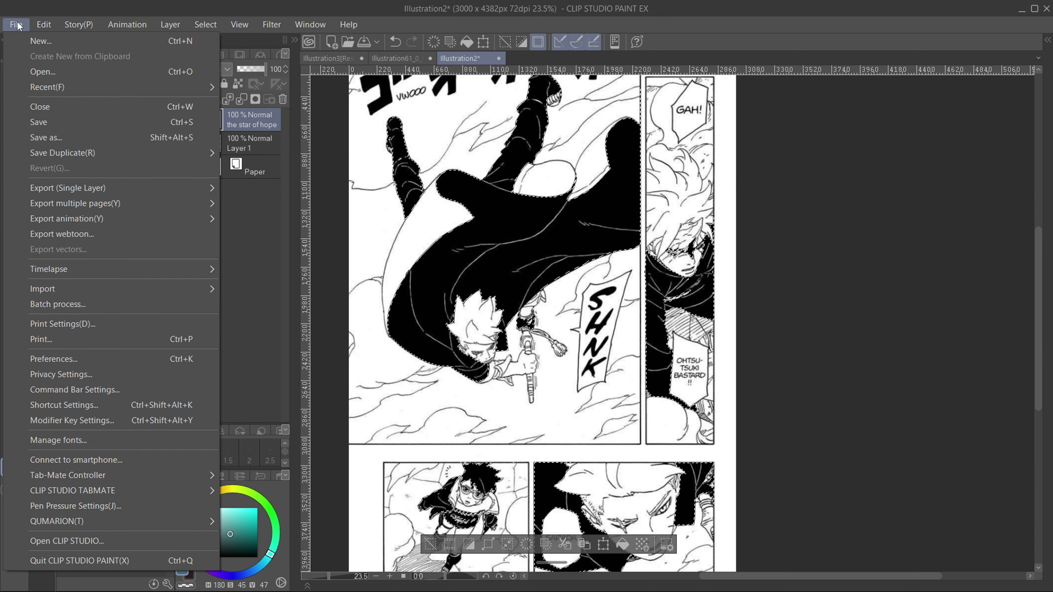
pyautogui.click(635, 393)
pyautogui.scroll(-1, 635, 393)
pyautogui.scroll(7, 510, 538)
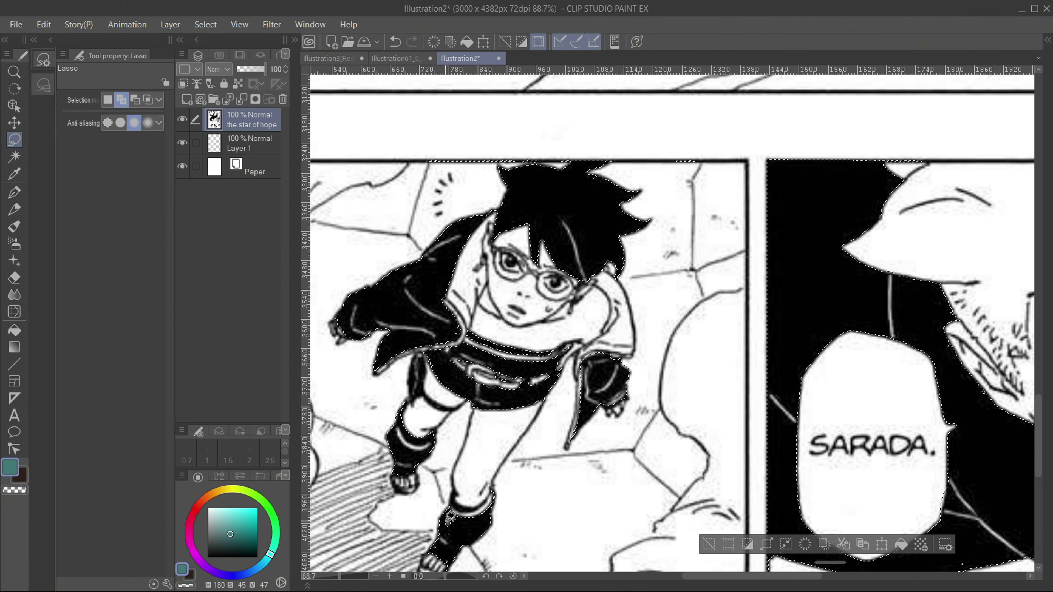
pyautogui.press('w')
pyautogui.press('m')
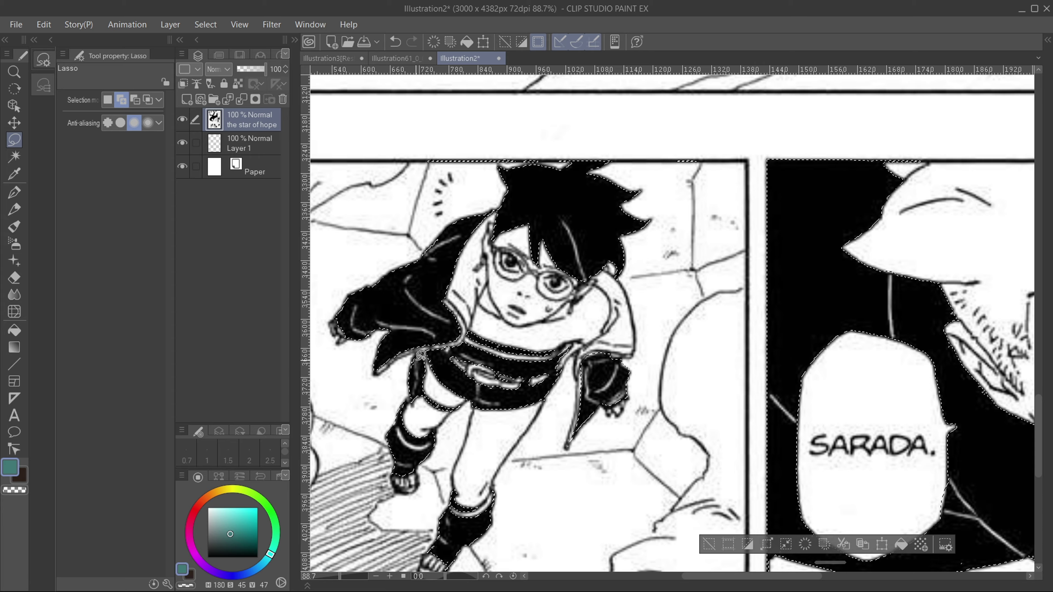
pyautogui.scroll(-6, 421, 369)
# - Add the black sound-effect lettering along the top of the page and the SHNK lettering to the selection with Auto select
pyautogui.click(79, 24)
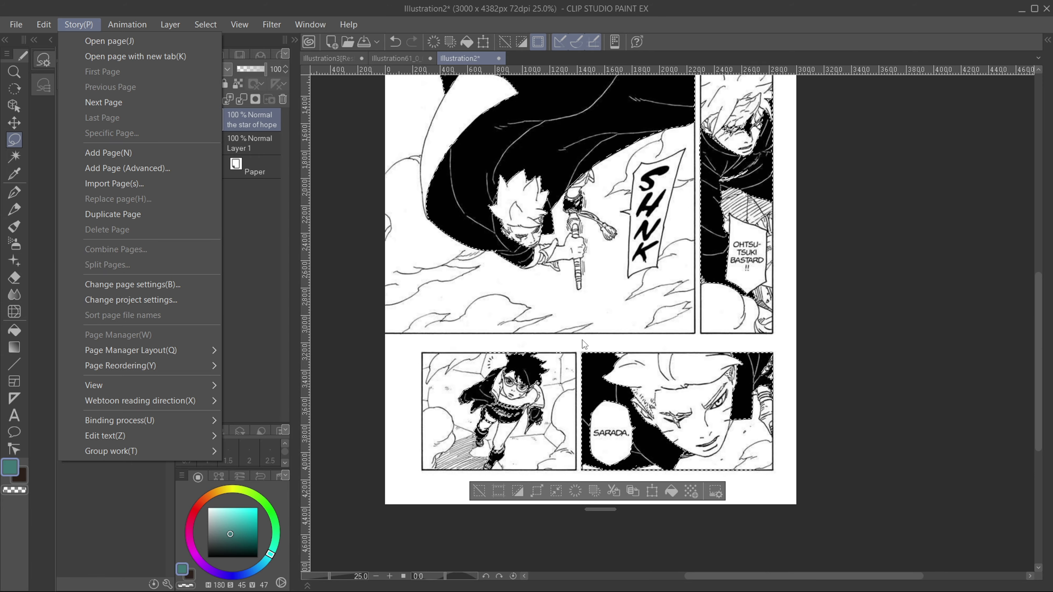
pyautogui.click(580, 316)
pyautogui.scroll(-4, 578, 278)
pyautogui.scroll(4, 543, 191)
pyautogui.press('w')
pyautogui.click(520, 187)
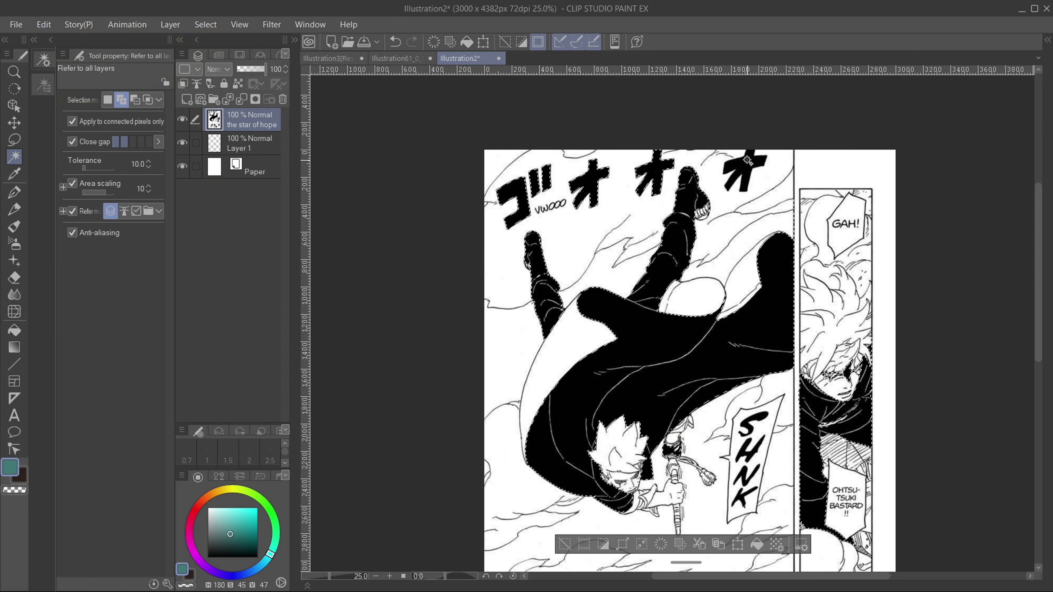
pyautogui.scroll(-3, 535, 178)
pyautogui.scroll(2, 640, 309)
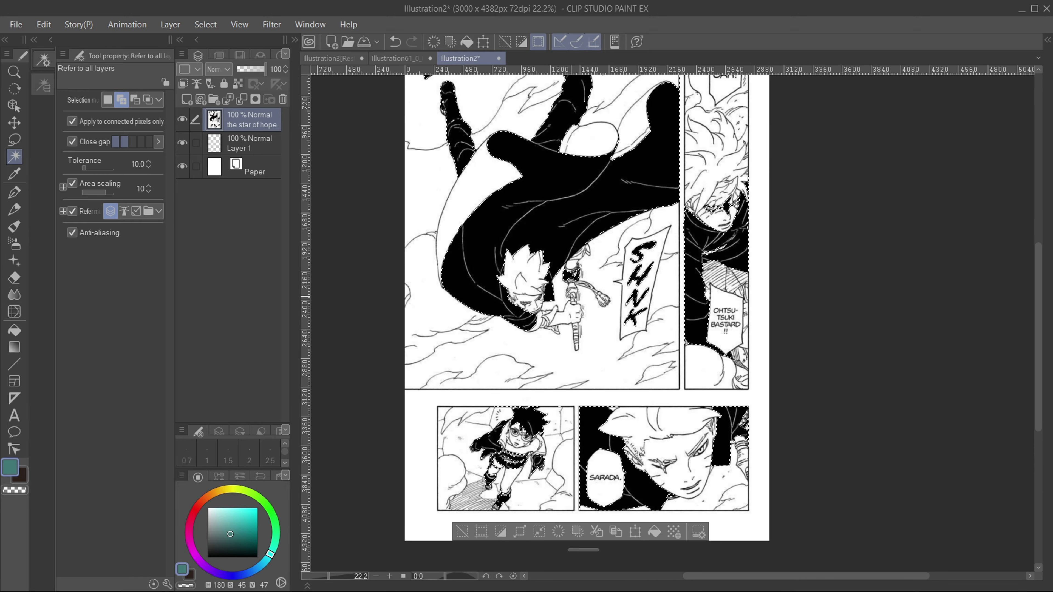
pyautogui.scroll(-3, 640, 309)
pyautogui.scroll(2, 664, 286)
# - Reselect only the falling figure's black cloak using the Auto select option Refer to all layers
pyautogui.click(44, 24)
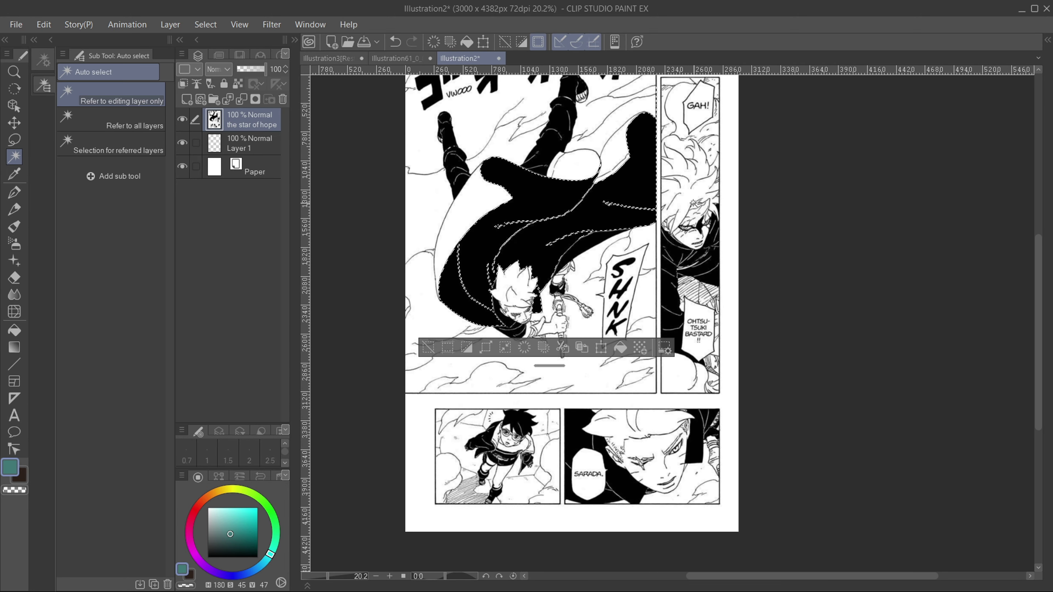
pyautogui.click(672, 310)
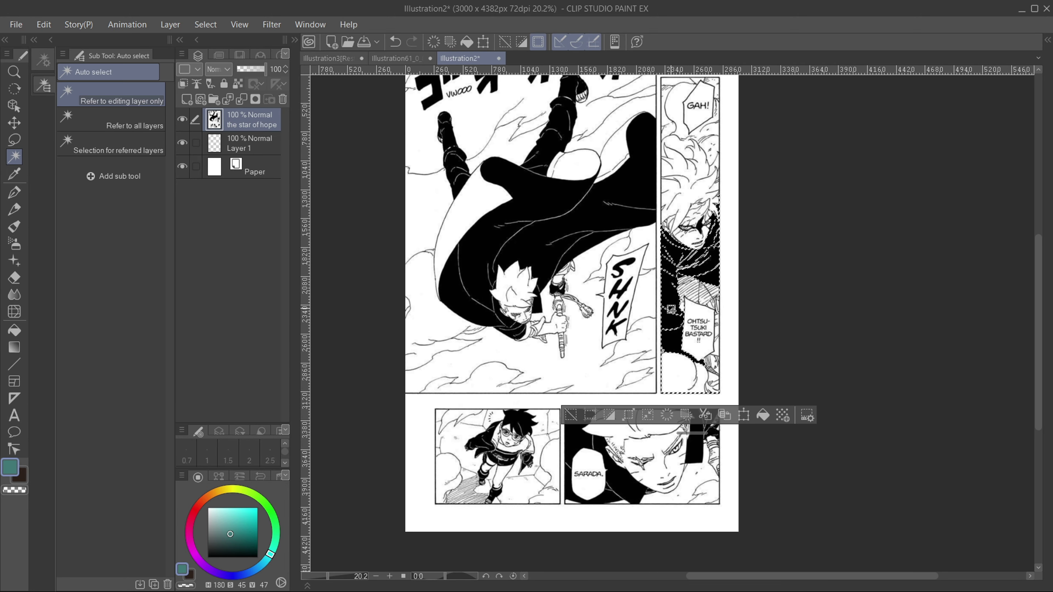
pyautogui.click(143, 120)
pyautogui.click(556, 204)
# - Set the selection mode of Auto select to add new areas to the existing selection
pyautogui.click(15, 173)
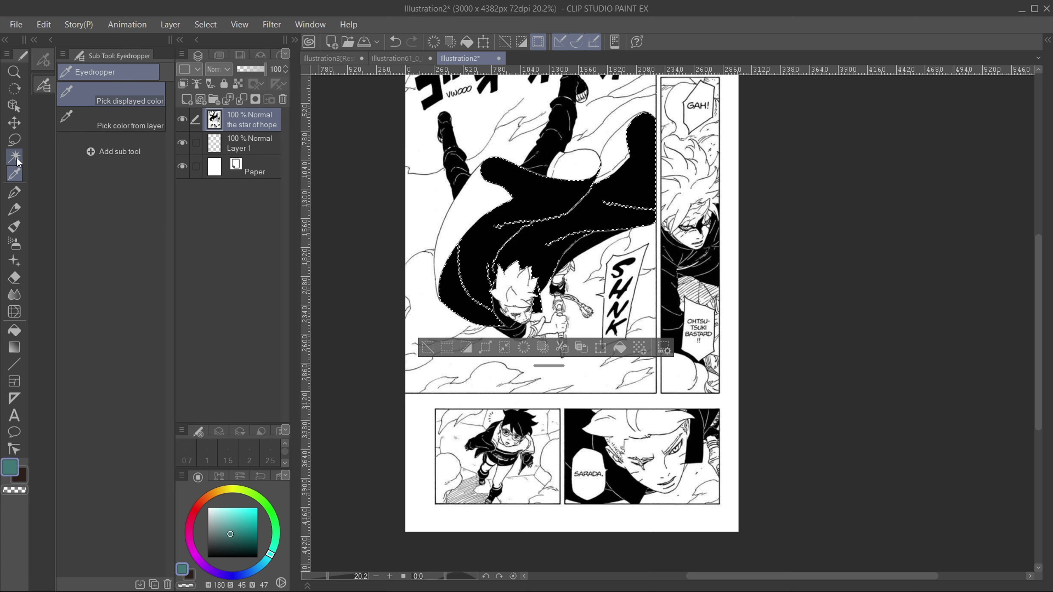
pyautogui.click(16, 141)
pyautogui.click(14, 157)
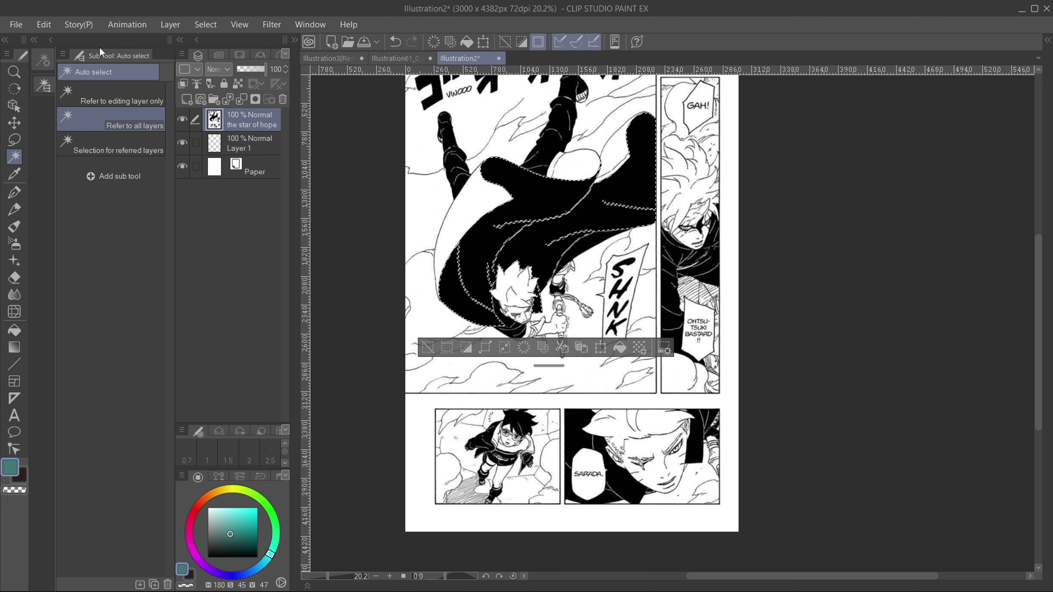
pyautogui.click(62, 54)
pyautogui.click(43, 61)
pyautogui.click(127, 101)
pyautogui.click(43, 86)
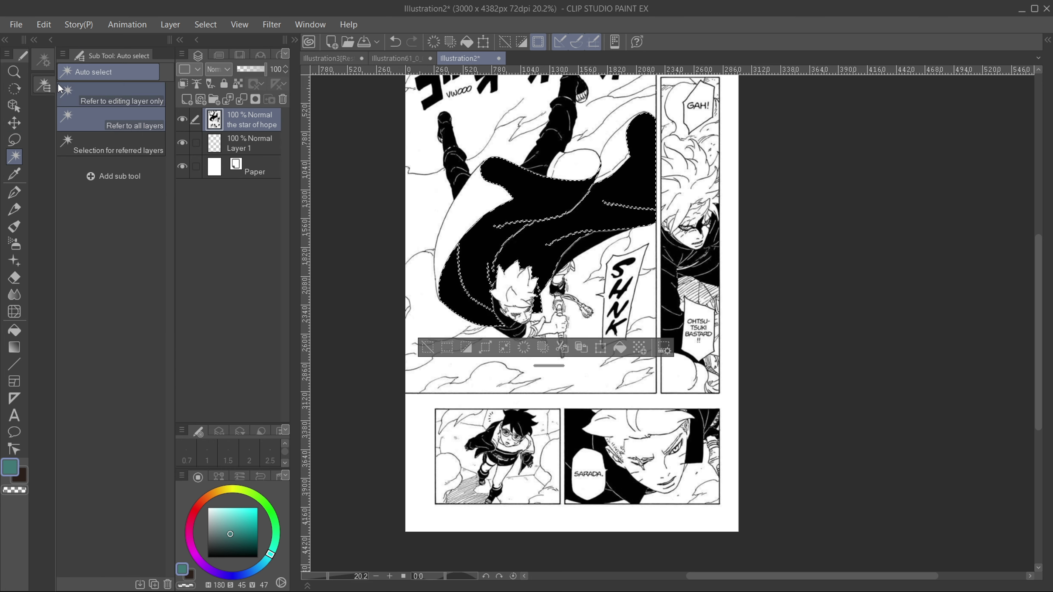
# - Add the black coat in the narrow side panel and the falling figure's dark legs and sleeve to the selection
pyautogui.click(679, 262)
pyautogui.scroll(2, 477, 129)
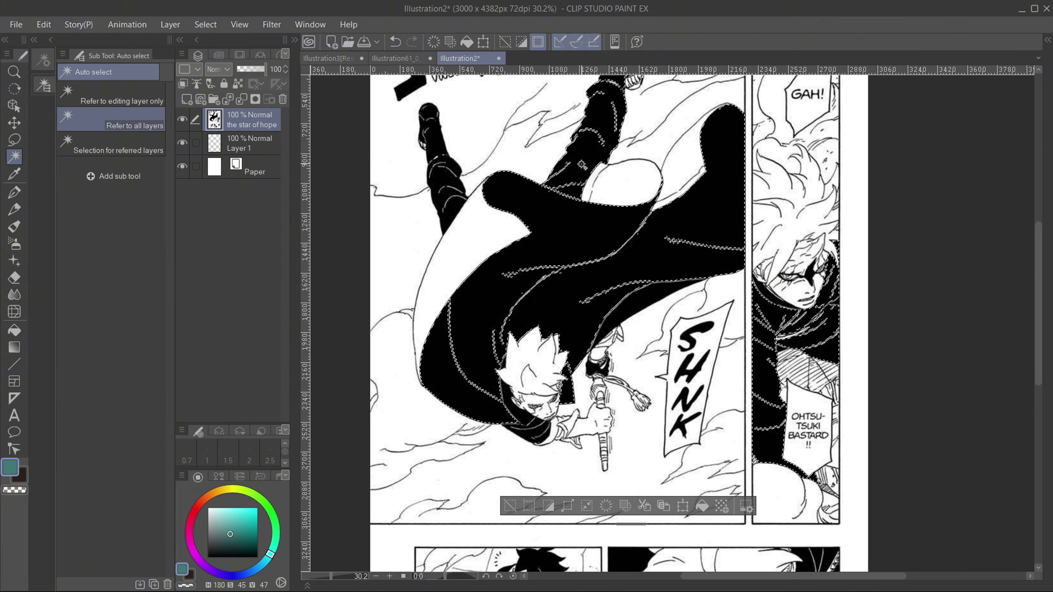
pyautogui.click(528, 435)
# - Add the solid black areas of the two lower panels, including the girl's hair and clothing, to the selection
pyautogui.scroll(-3, 560, 299)
pyautogui.scroll(2, 645, 534)
pyautogui.click(582, 426)
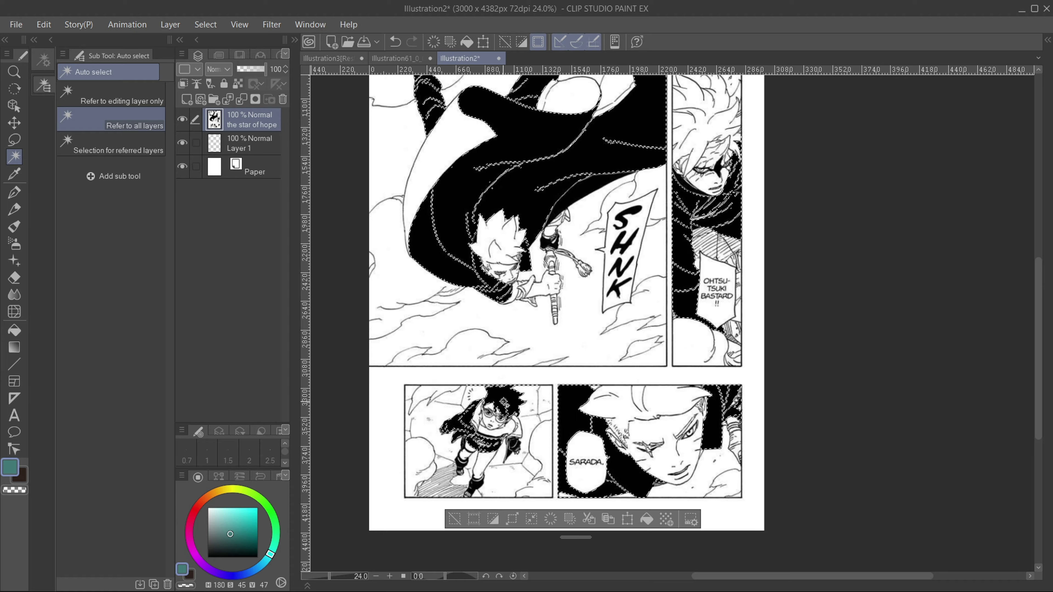
pyautogui.scroll(-1, 446, 431)
pyautogui.scroll(3, 503, 121)
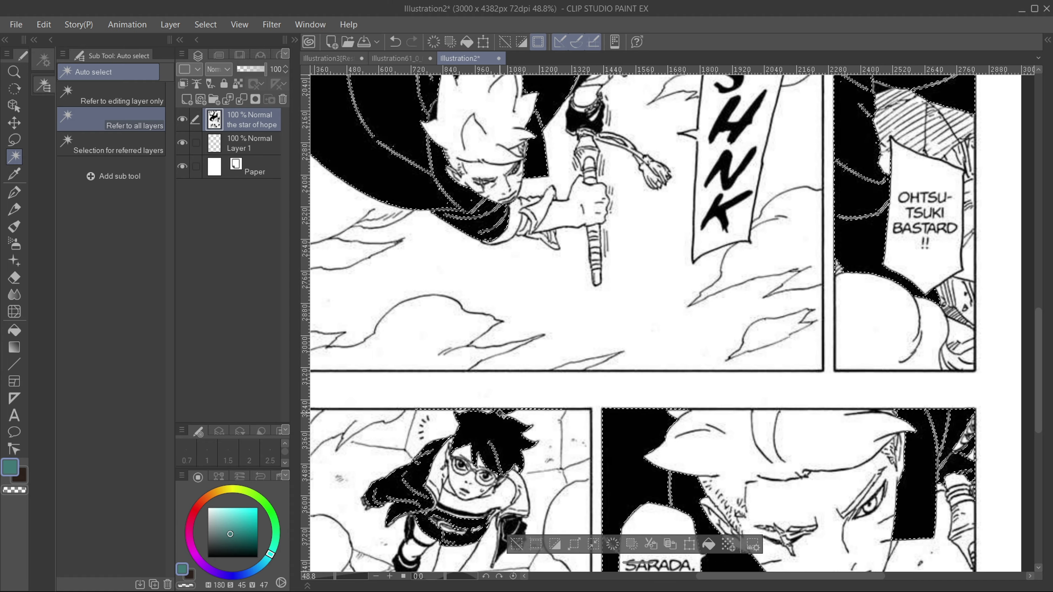
pyautogui.scroll(-1, 503, 122)
pyautogui.scroll(-2, 447, 236)
pyautogui.scroll(3, 447, 235)
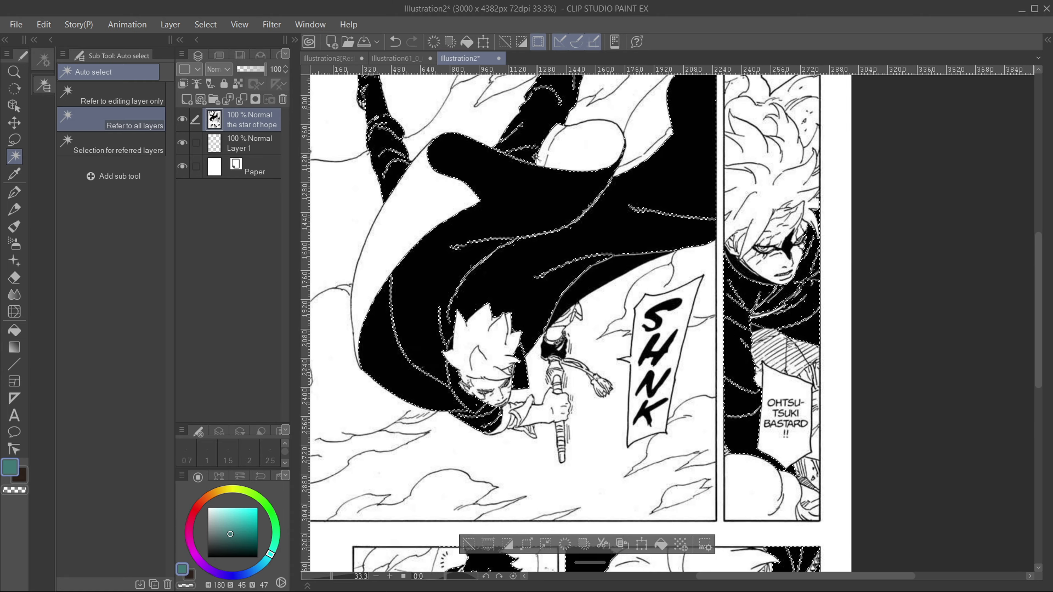
# - Use the Lasso in add mode to enclose the thin white fold lines within the large panel's cloak selection
pyautogui.press('m')
pyautogui.moveTo(677, 208)
pyautogui.mouseDown()
pyautogui.moveTo(595, 255)
pyautogui.moveTo(658, 250)
pyautogui.mouseUp()
pyautogui.click(43, 61)
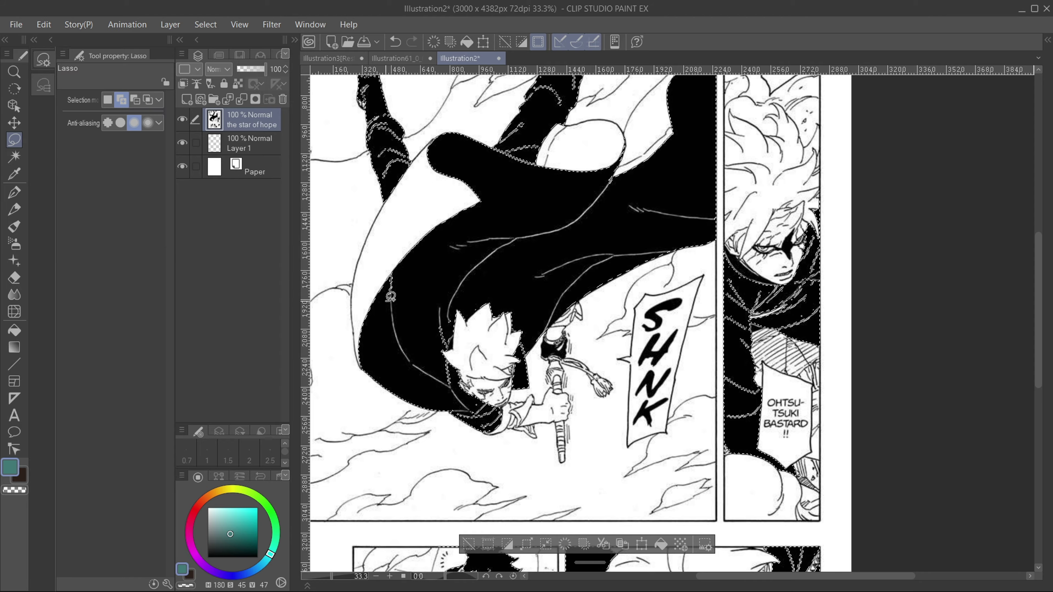
pyautogui.scroll(2, 451, 336)
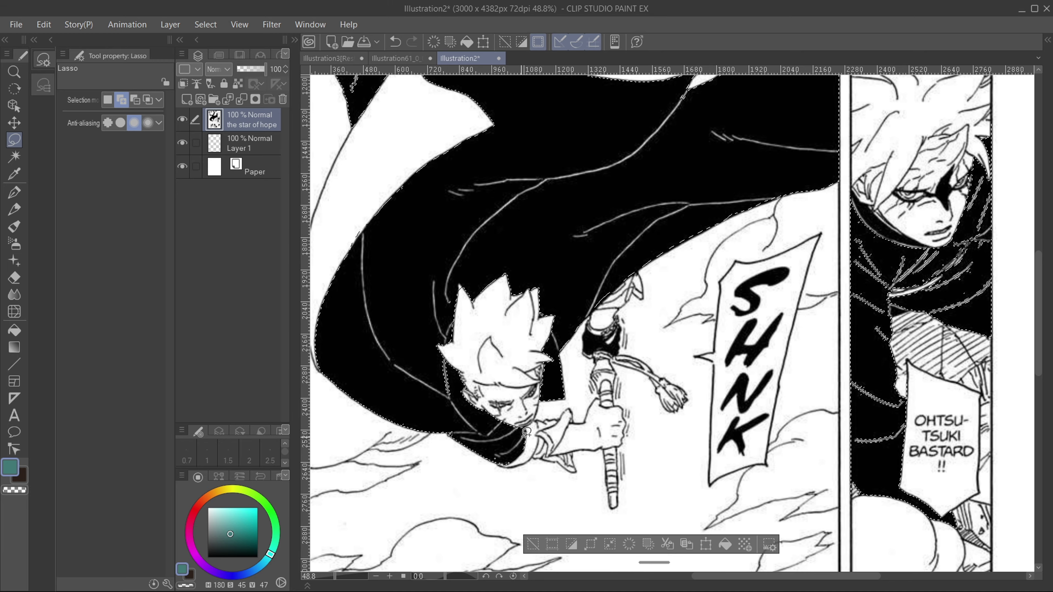
pyautogui.moveTo(700, 241); pyautogui.dragTo(598, 251)
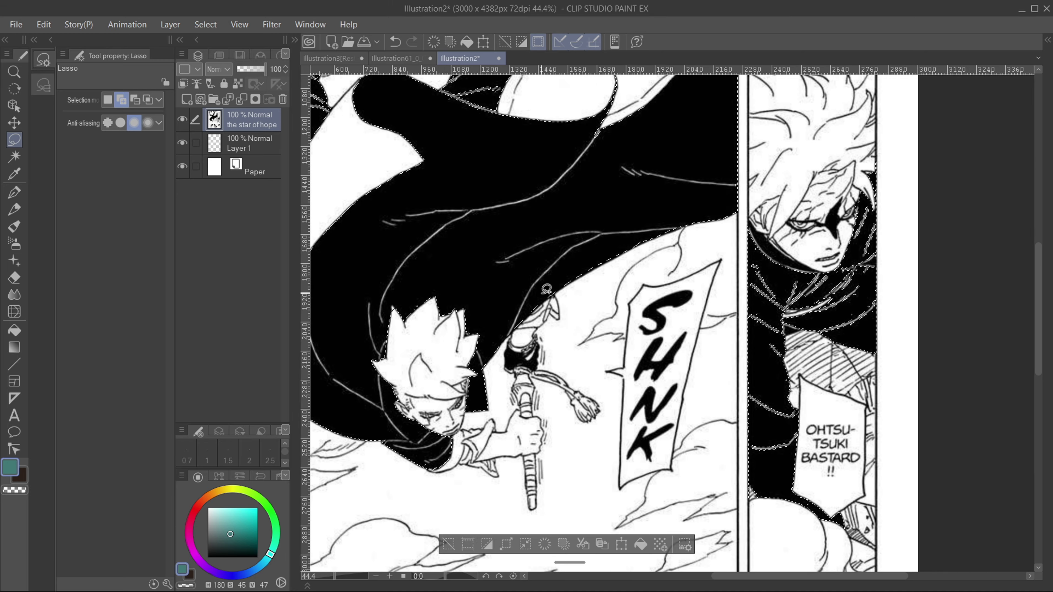
# - Use the Lasso in add mode to enclose the thin white fold lines within the selected legs of the falling figure
pyautogui.moveTo(545, 294); pyautogui.dragTo(709, 502)
pyautogui.moveTo(403, 299); pyautogui.dragTo(395, 274)
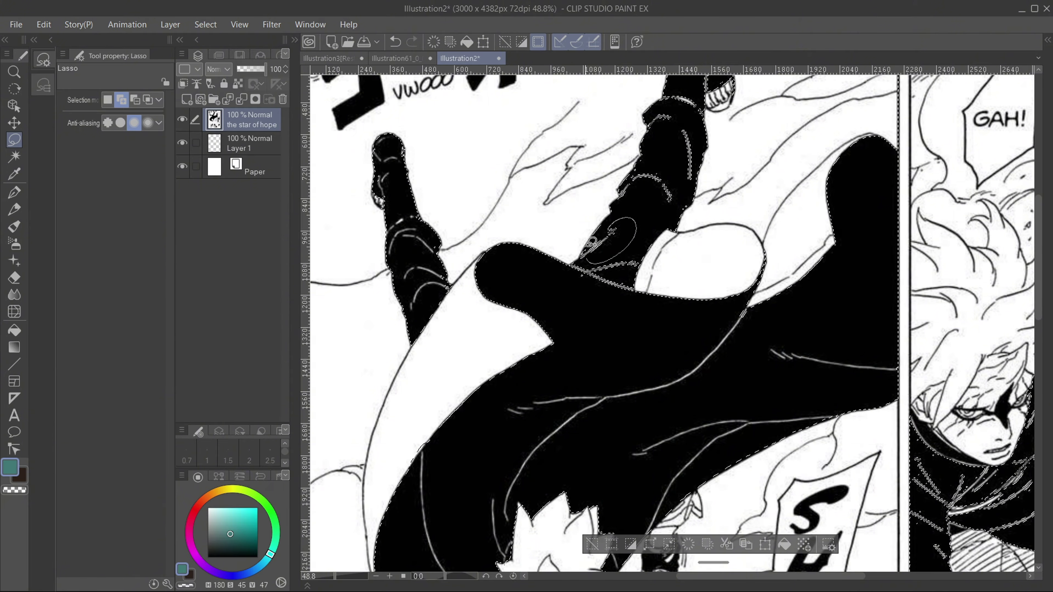
pyautogui.click(396, 42)
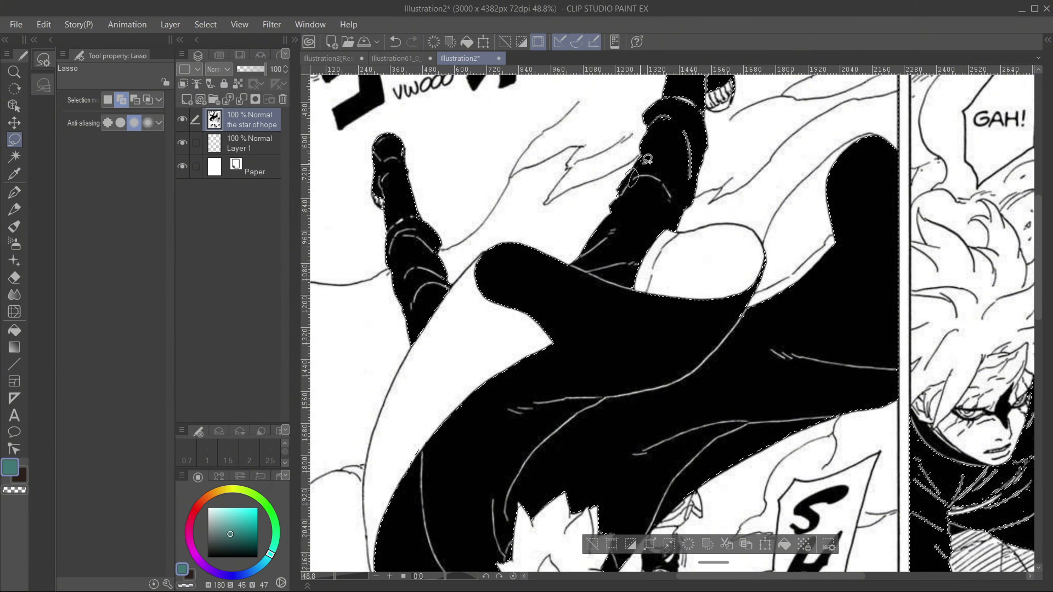
pyautogui.moveTo(641, 164)
pyautogui.mouseDown()
pyautogui.moveTo(689, 137)
pyautogui.moveTo(663, 113)
pyautogui.mouseUp()
pyautogui.moveTo(686, 94)
pyautogui.mouseDown()
pyautogui.moveTo(696, 106)
pyautogui.moveTo(691, 98)
pyautogui.mouseUp()
pyautogui.scroll(3, 701, 101)
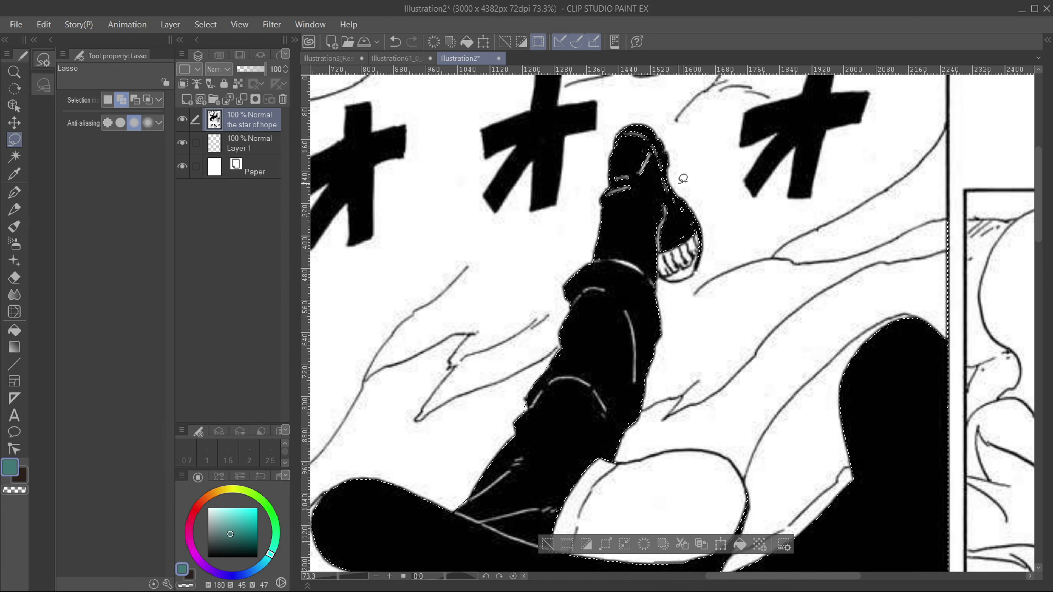
pyautogui.moveTo(653, 148)
pyautogui.mouseDown()
pyautogui.moveTo(630, 129)
pyautogui.moveTo(652, 137)
pyautogui.mouseUp()
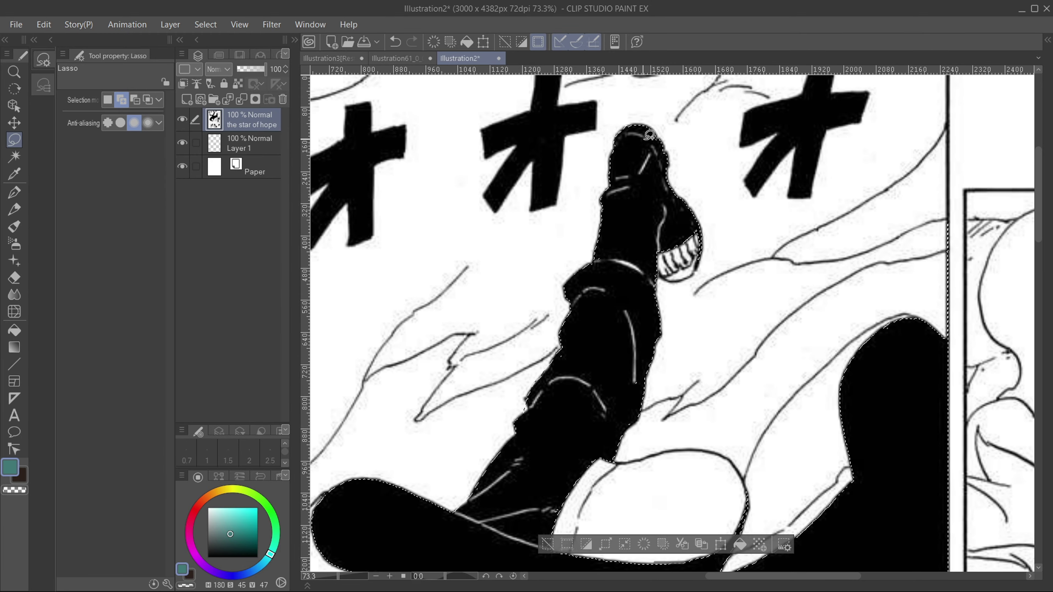
# - Add the remaining black patches of the wristband above the sword hilt in the large panel to the selection
pyautogui.scroll(-3, 499, 445)
pyautogui.scroll(5, 499, 445)
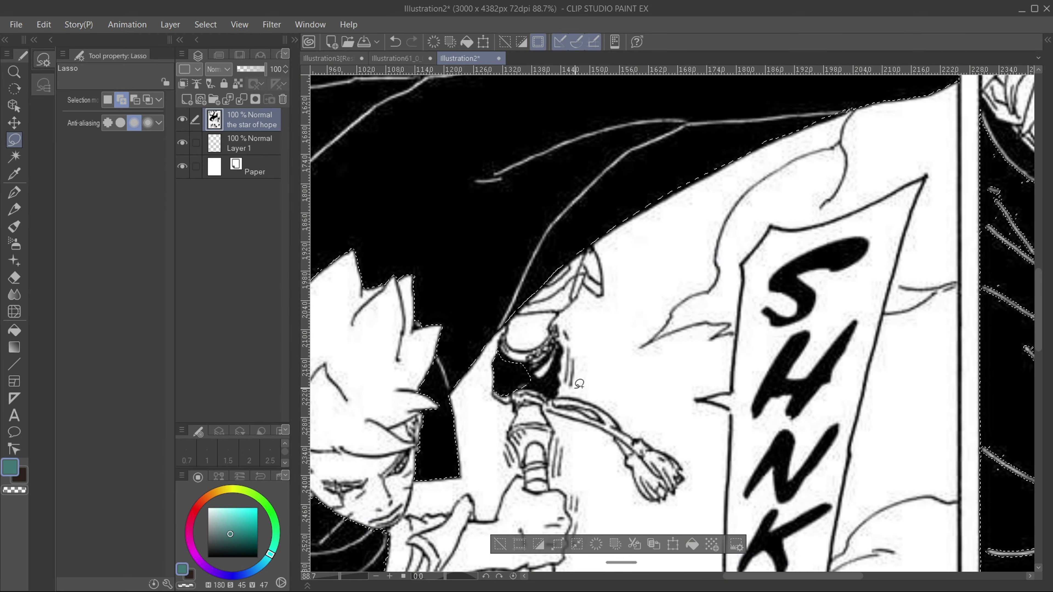
pyautogui.scroll(2, 554, 362)
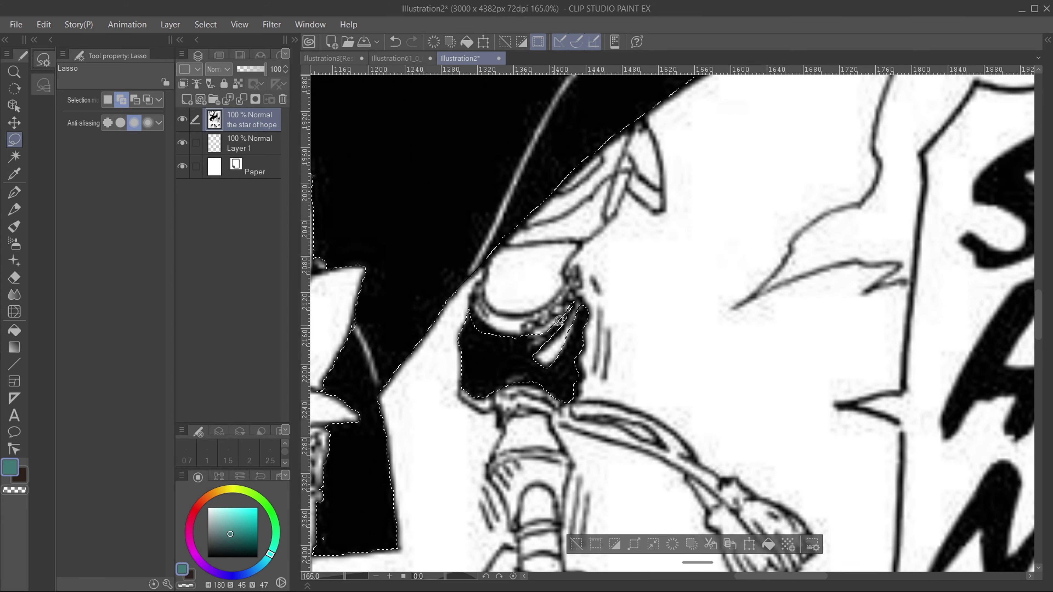
pyautogui.scroll(-3, 500, 294)
pyautogui.scroll(3, 501, 294)
pyautogui.scroll(-4, 516, 315)
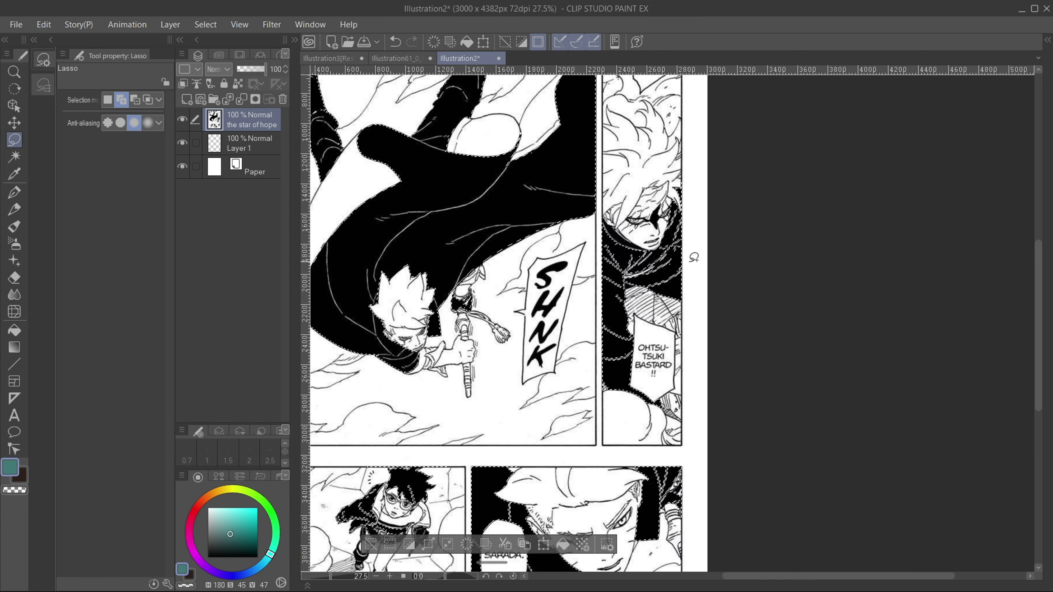
# - Enclose the white fold lines of the narrow side panel's black coat in the selection with the Lasso
pyautogui.moveTo(618, 318)
pyautogui.mouseDown()
pyautogui.moveTo(608, 265)
pyautogui.moveTo(631, 272)
pyautogui.moveTo(638, 289)
pyautogui.moveTo(656, 278)
pyautogui.mouseUp()
pyautogui.moveTo(670, 229); pyautogui.dragTo(668, 257)
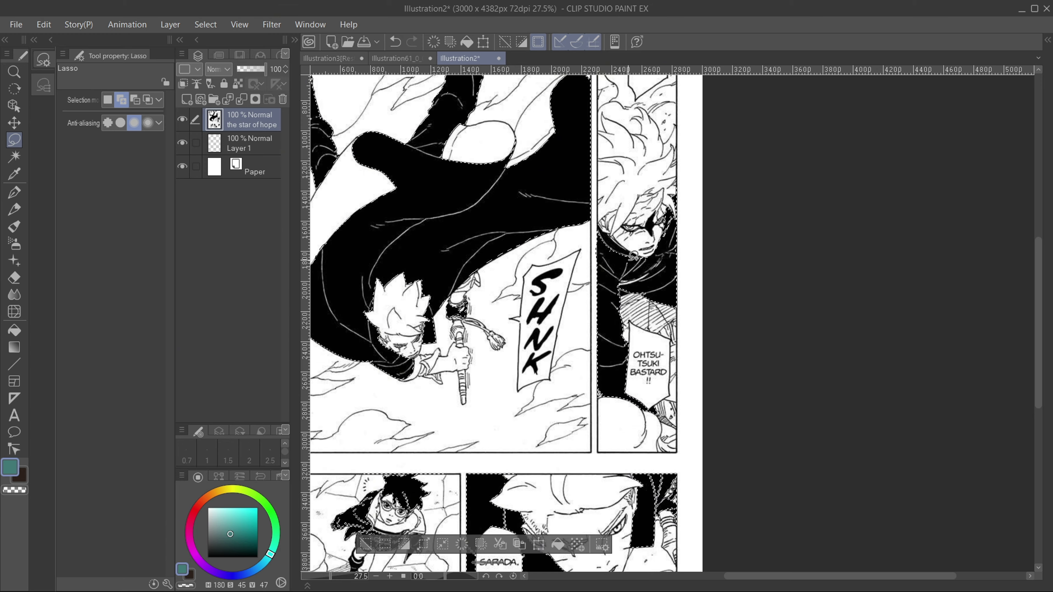
pyautogui.scroll(3, 634, 248)
# - Subtract the white highlight on the side panel's coat from the selection, then return the Lasso to add mode
pyautogui.click(134, 99)
pyautogui.moveTo(615, 305)
pyautogui.mouseDown()
pyautogui.moveTo(642, 318)
pyautogui.moveTo(596, 331)
pyautogui.mouseUp()
pyautogui.click(121, 99)
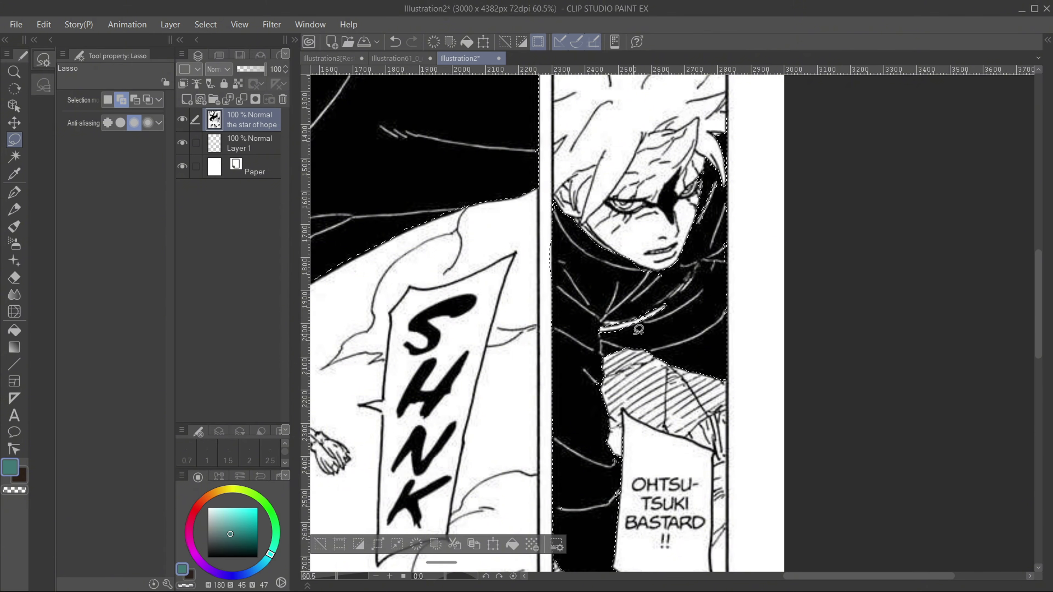
# - Add the black marking around the eyes of the side panel's face to the selection with Auto select
pyautogui.scroll(-5, 586, 221)
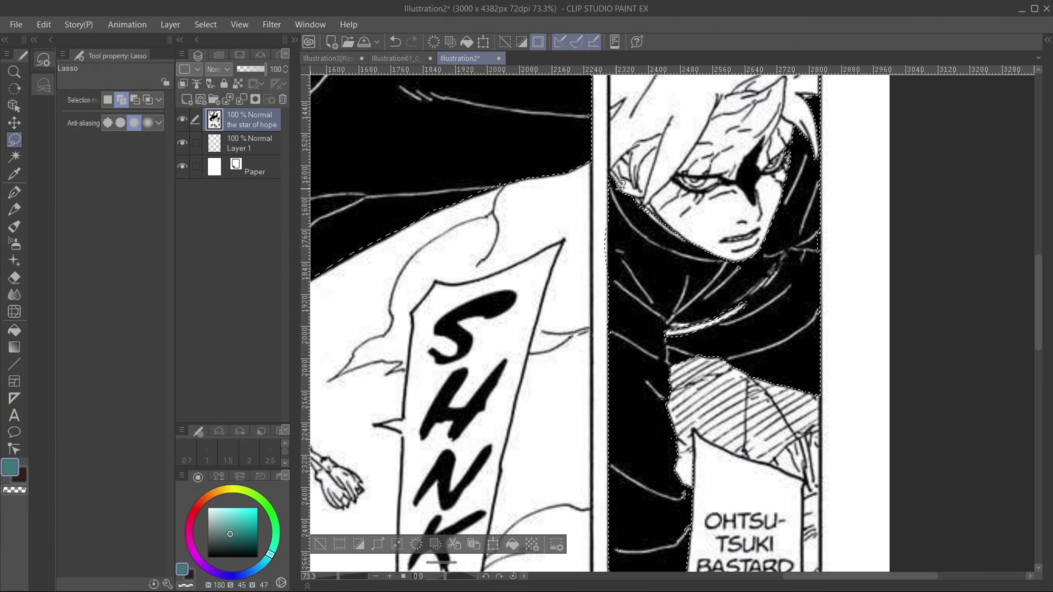
pyautogui.scroll(4, 734, 311)
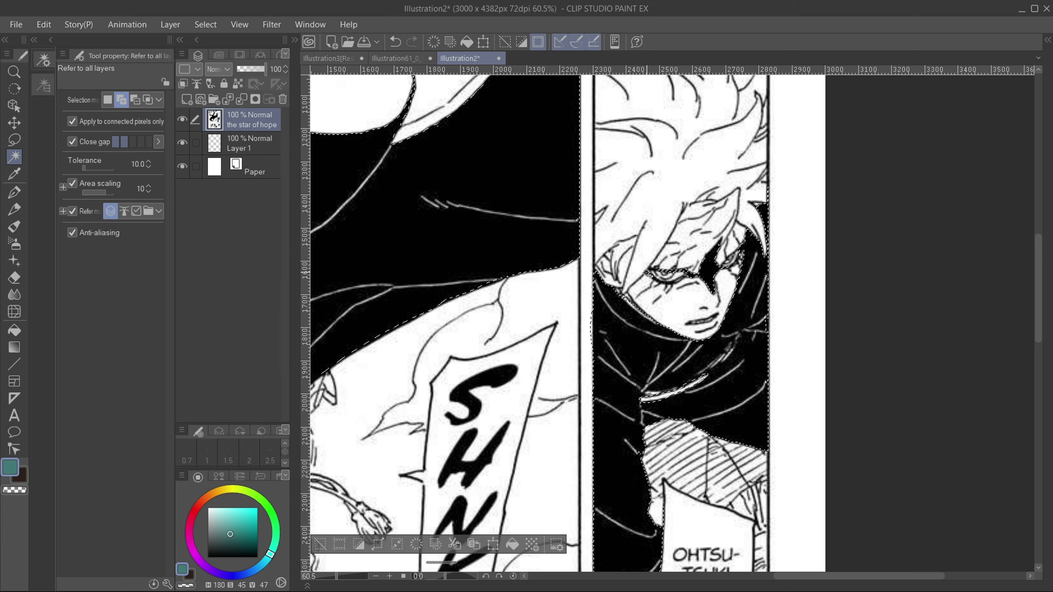
pyautogui.scroll(4, 672, 277)
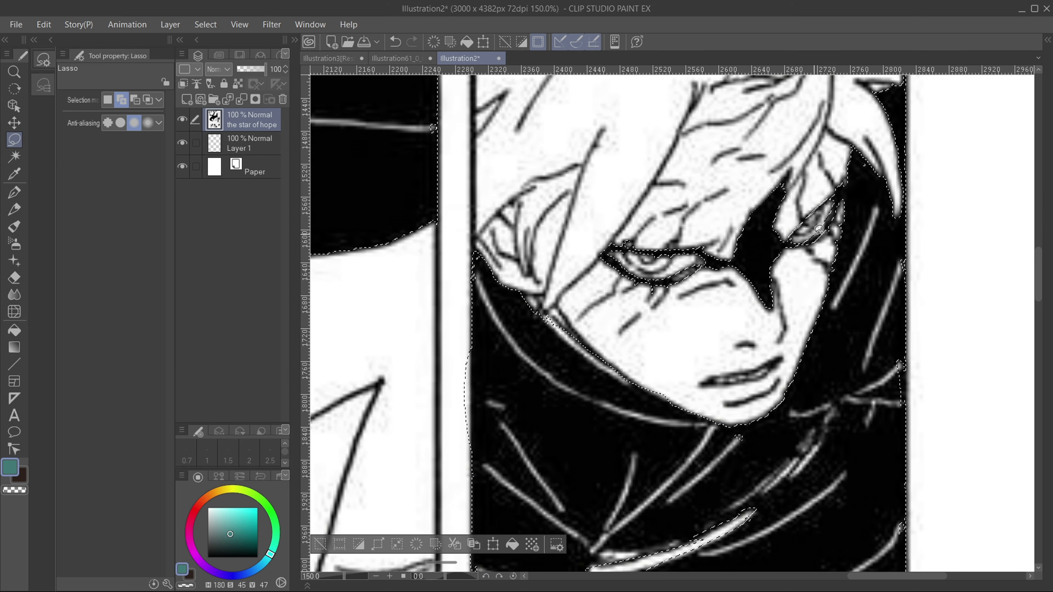
pyautogui.scroll(-3, 991, 407)
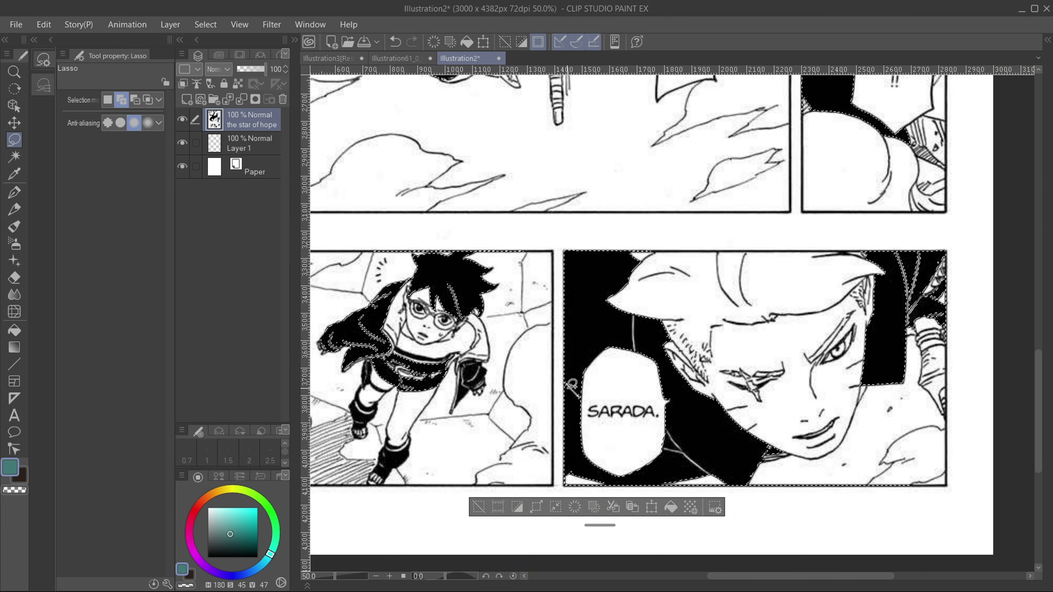
# - Enclose the white fold lines in the black areas beside the face in the SARADA panel with the Lasso
pyautogui.scroll(-3, 911, 259)
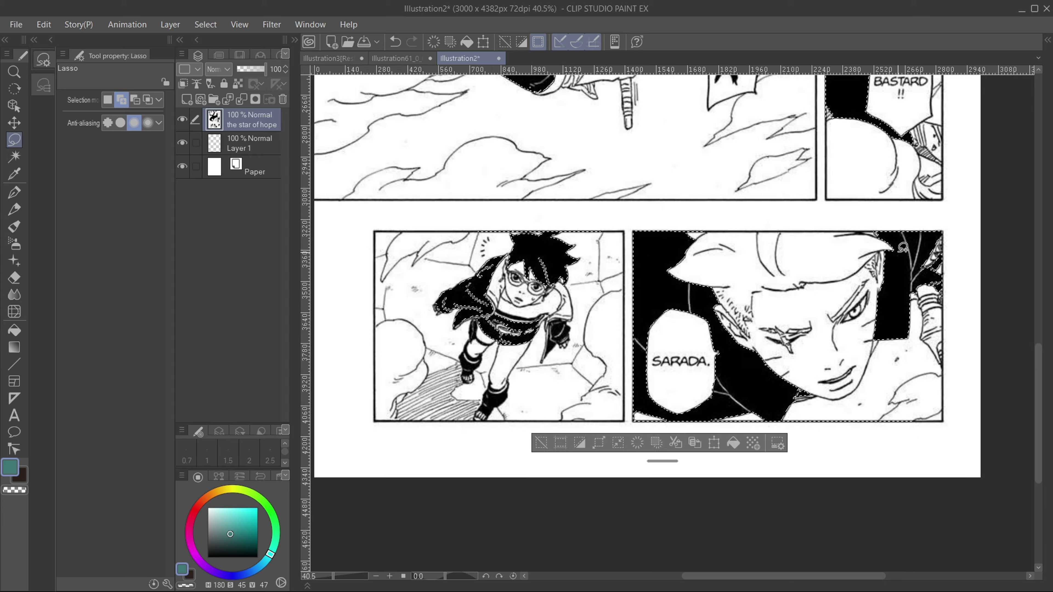
pyautogui.scroll(4, 863, 346)
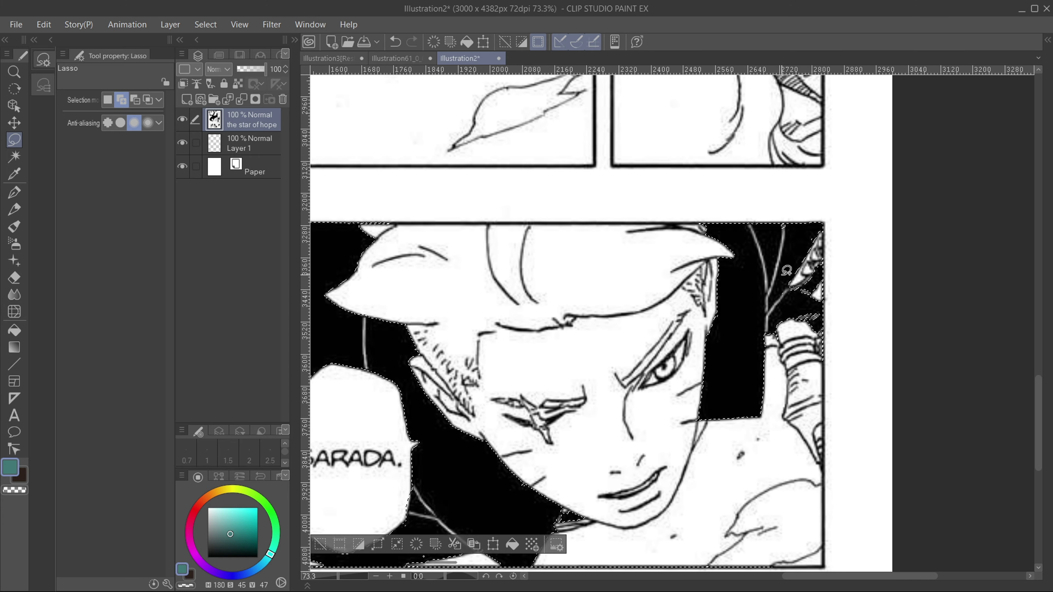
pyautogui.scroll(-4, 748, 316)
# - Undo the last Lasso addition on the girl's skirt and add the dark band at her waist with Auto select
pyautogui.scroll(4, 449, 296)
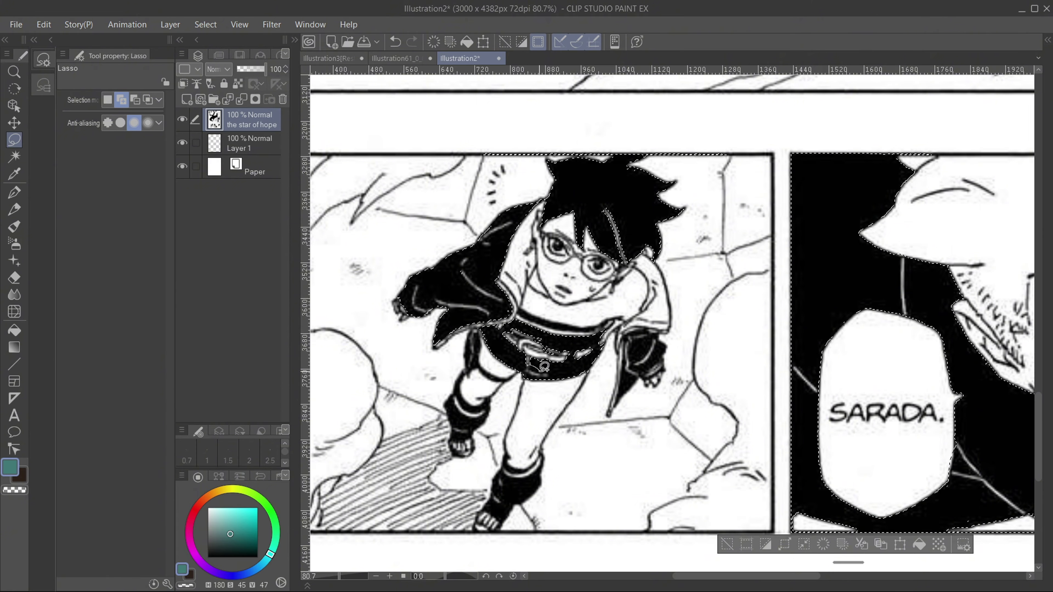
pyautogui.hotkey('ctrl', 'z')
pyautogui.press('w')
pyautogui.click(543, 317)
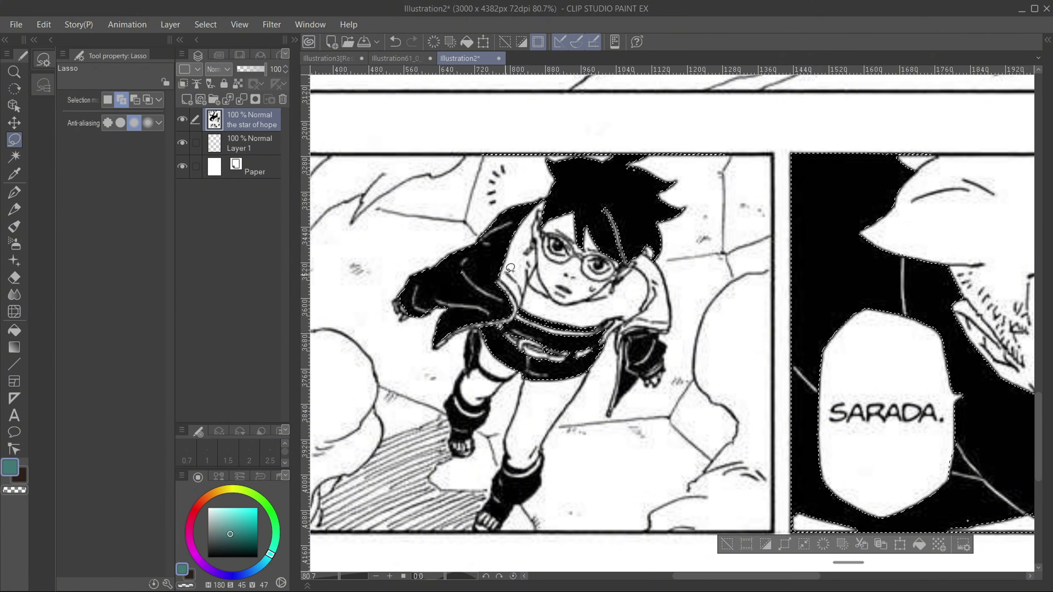
# - Add the girl's dark sleeve and coat tip to the selection, and trim the excess around the sleeve by Lasso subtraction
pyautogui.scroll(-3, 632, 269)
pyautogui.scroll(2, 633, 287)
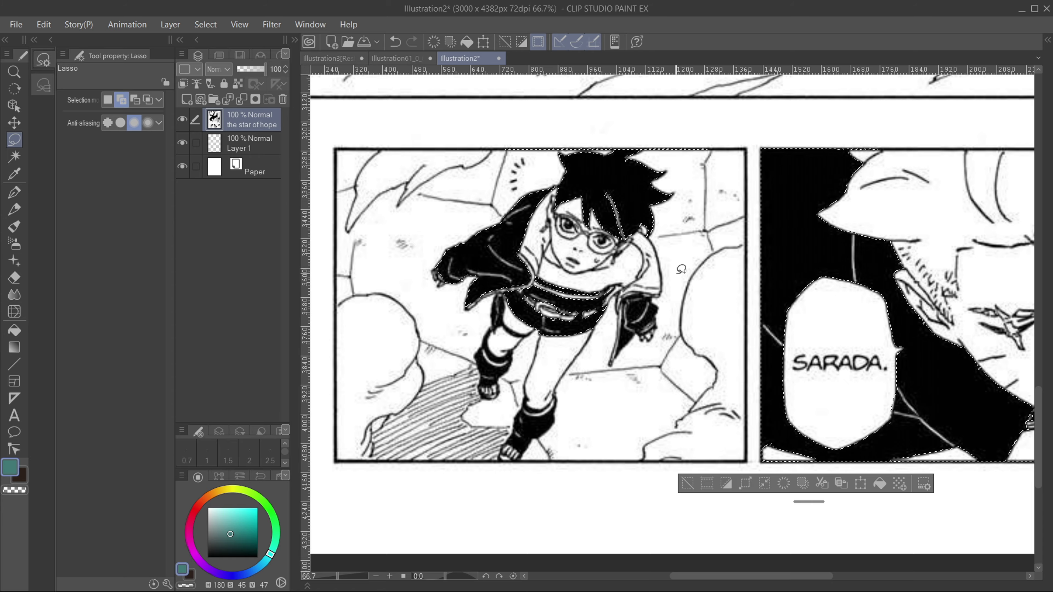
pyautogui.scroll(3, 604, 202)
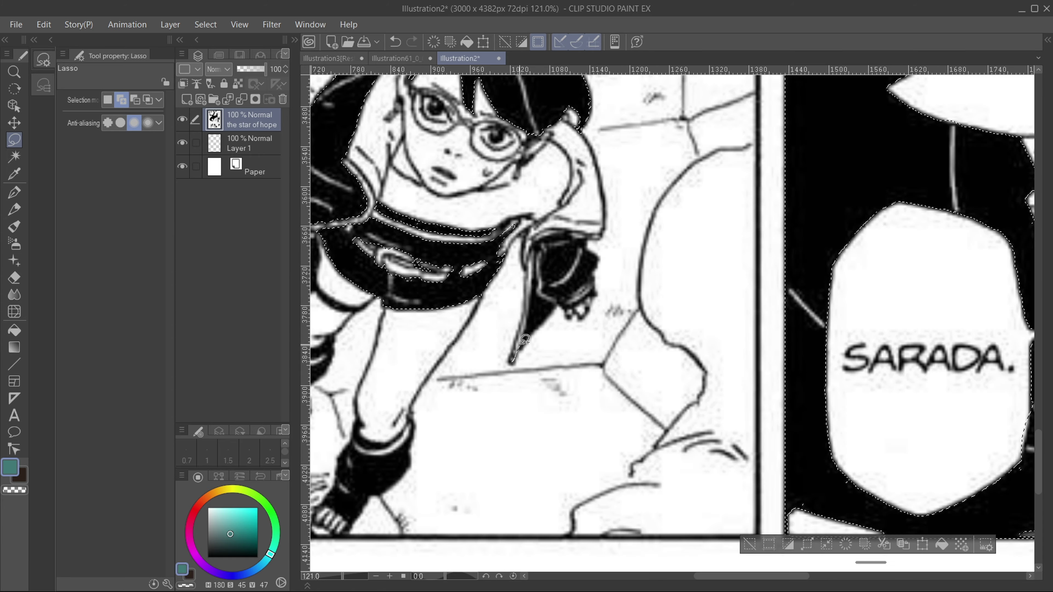
pyautogui.click(134, 100)
pyautogui.moveTo(569, 227); pyautogui.dragTo(584, 214)
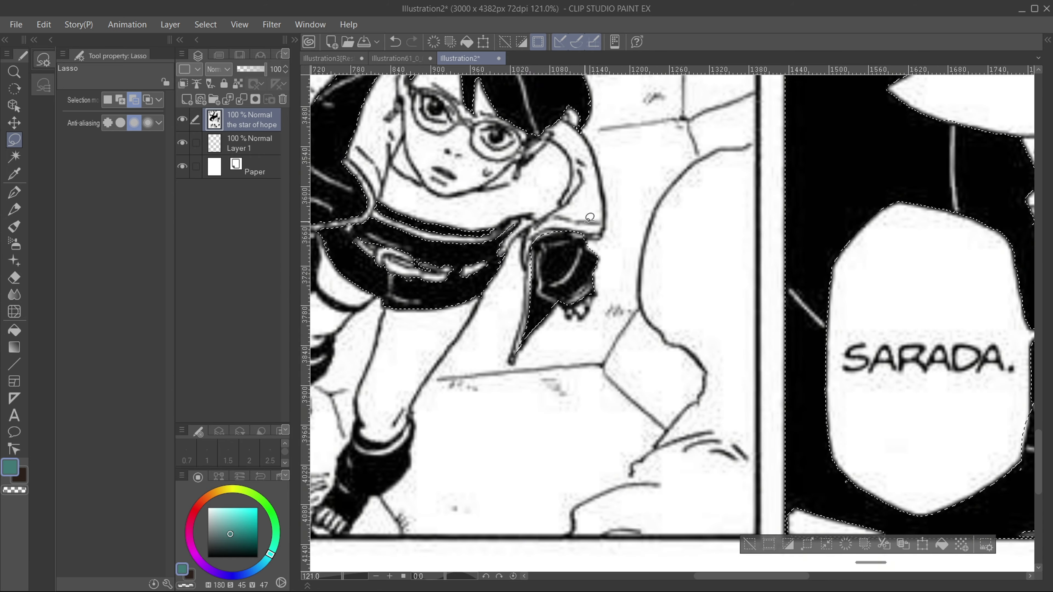
# - Add the girl's black boots to the selection and clean up the selected areas of her clothing with the Lasso
pyautogui.scroll(-2, 590, 224)
pyautogui.scroll(3, 356, 419)
pyautogui.moveTo(414, 164)
pyautogui.mouseDown()
pyautogui.moveTo(460, 211)
pyautogui.moveTo(398, 284)
pyautogui.mouseUp()
pyautogui.scroll(-2, 431, 291)
pyautogui.scroll(2, 482, 352)
pyautogui.moveTo(439, 372); pyautogui.dragTo(432, 382)
pyautogui.press('w')
pyautogui.press('m')
pyautogui.scroll(-5, 469, 329)
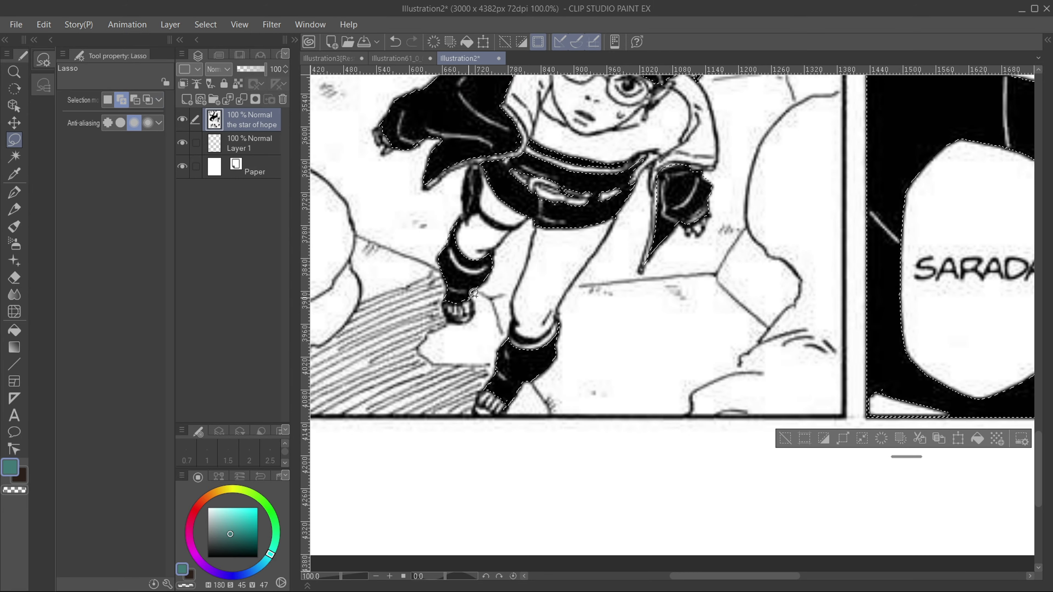
# - Add the black SHNK lettering and the large Japanese sound-effect characters of the main panel to the selection with Auto select
pyautogui.scroll(-5, 614, 295)
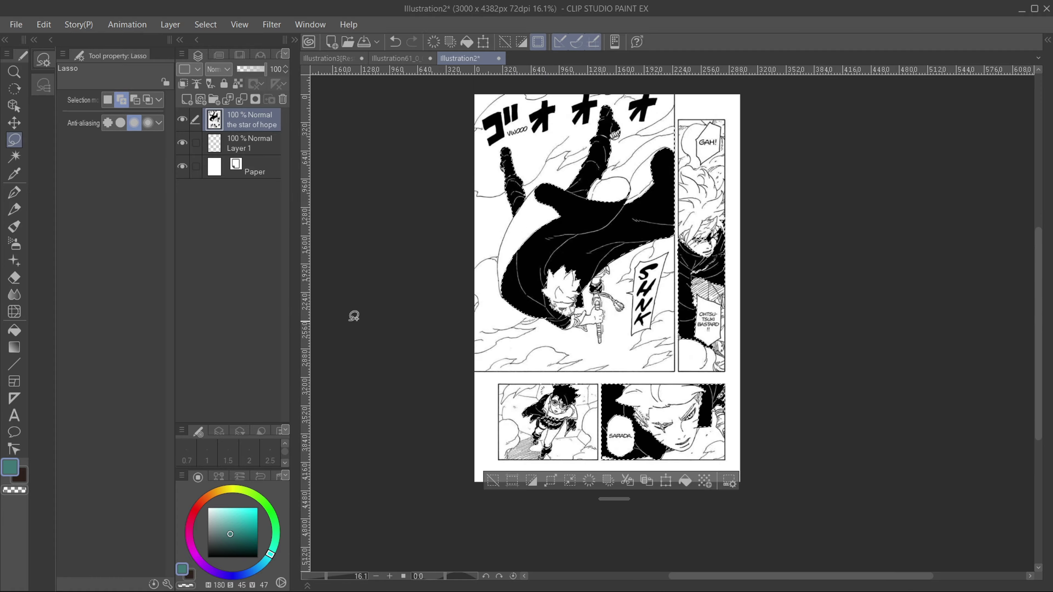
pyautogui.scroll(4, 532, 376)
pyautogui.scroll(3, 532, 377)
pyautogui.scroll(2, 532, 377)
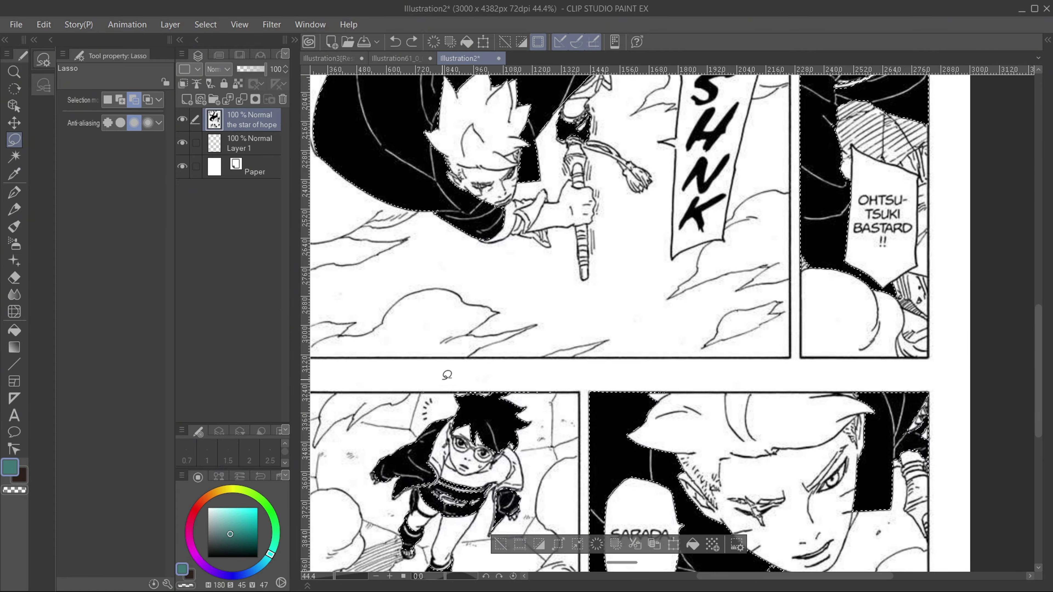
pyautogui.scroll(-3, 476, 315)
pyautogui.click(16, 24)
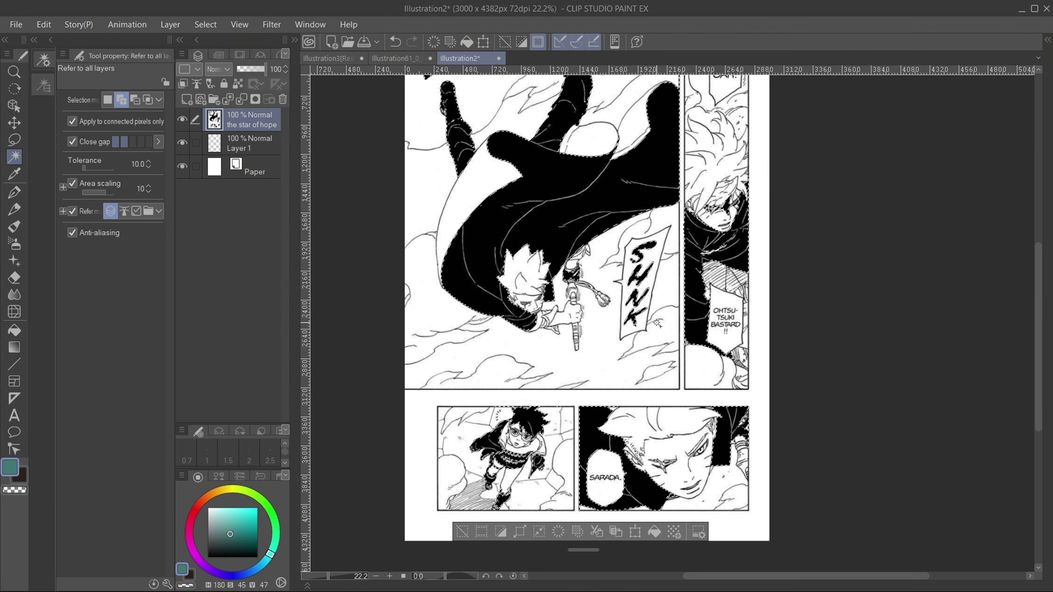
pyautogui.scroll(-2, 623, 273)
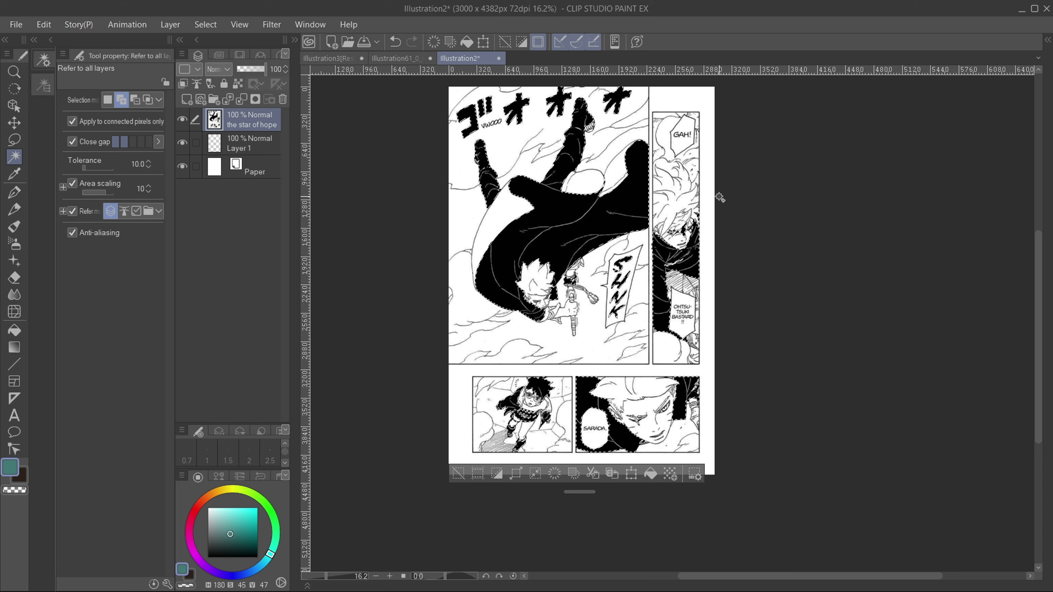
pyautogui.scroll(2, 726, 193)
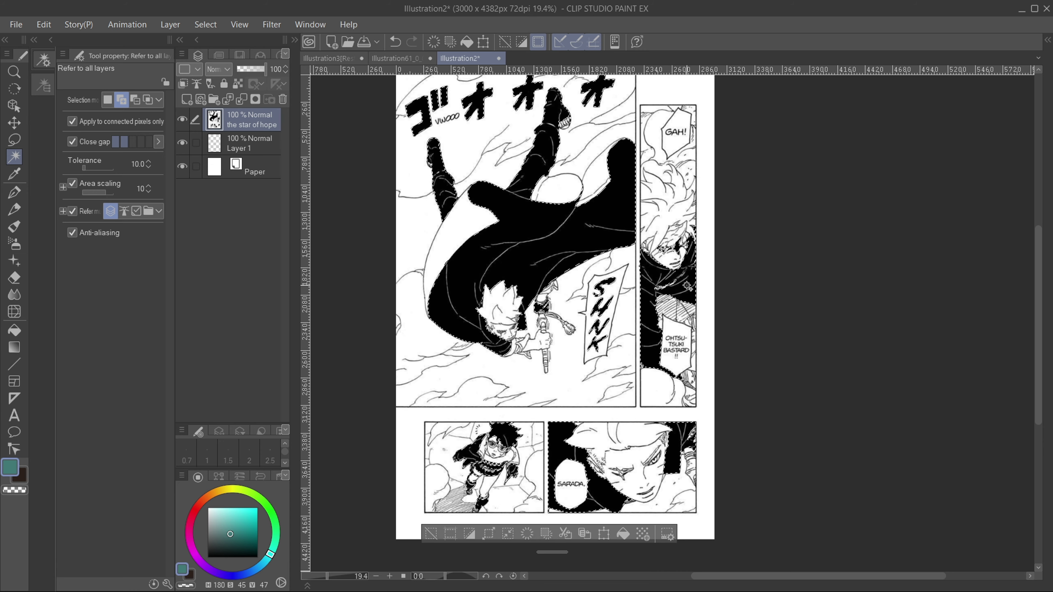
# - Invert the selected black areas with the Reverse Gradient tonal correction, clear the selection and make Layer 1 active
pyautogui.click(44, 24)
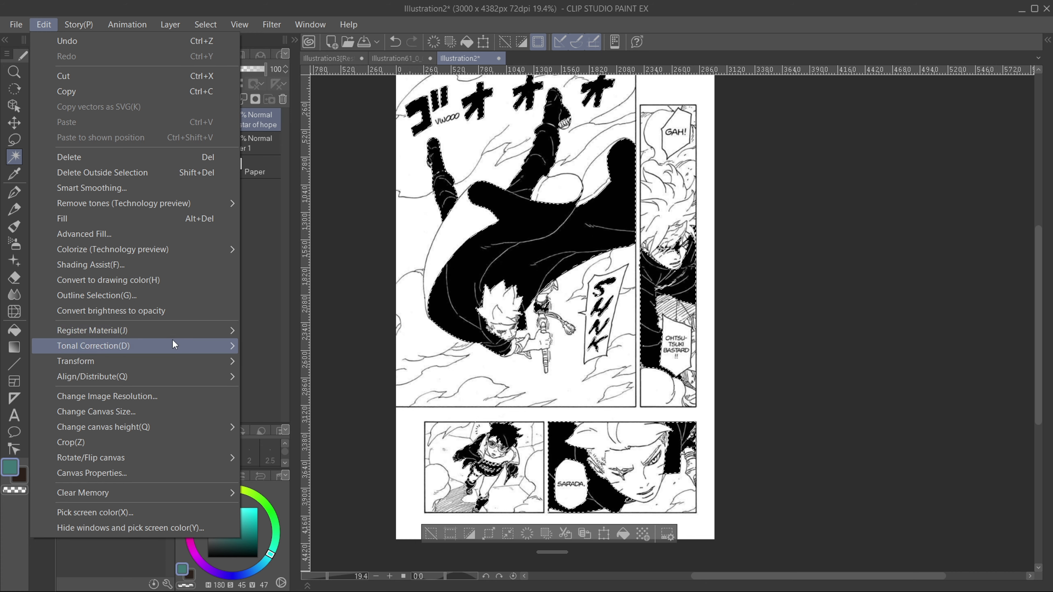
pyautogui.moveTo(170, 345)
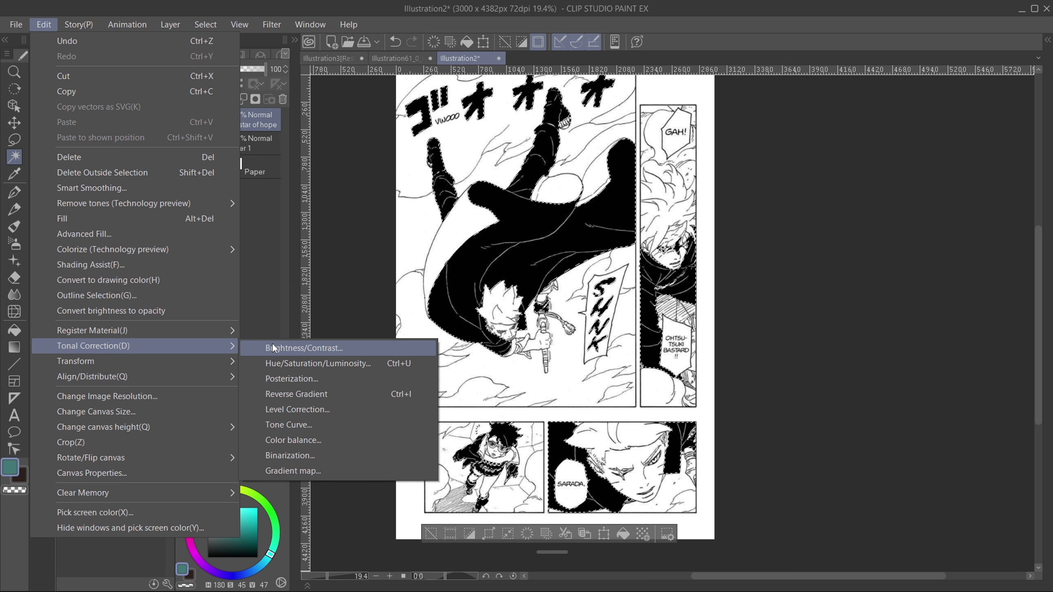
pyautogui.click(336, 394)
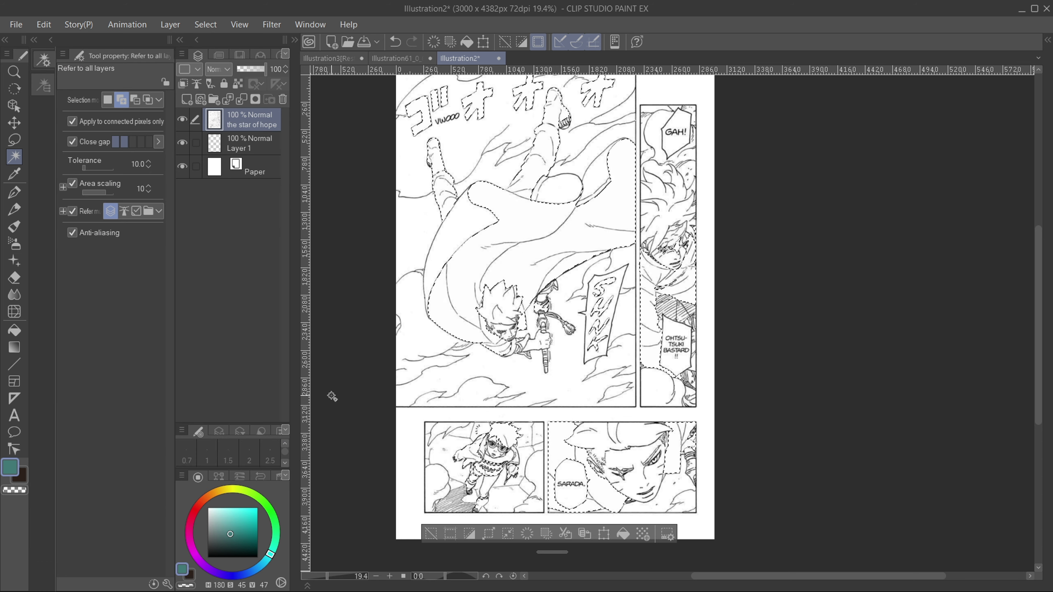
pyautogui.click(235, 149)
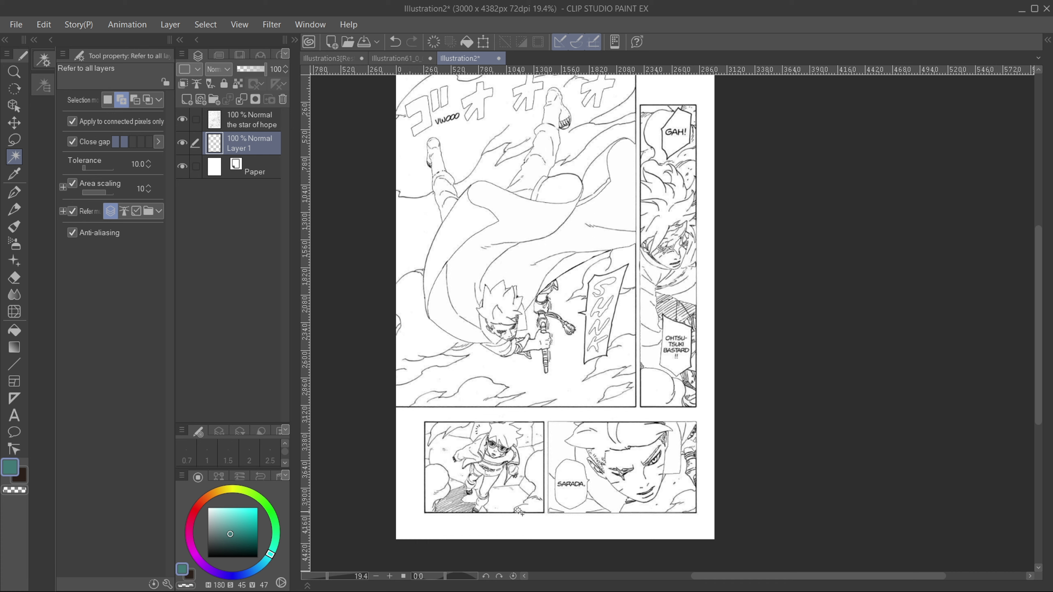
pyautogui.scroll(-1, 611, 198)
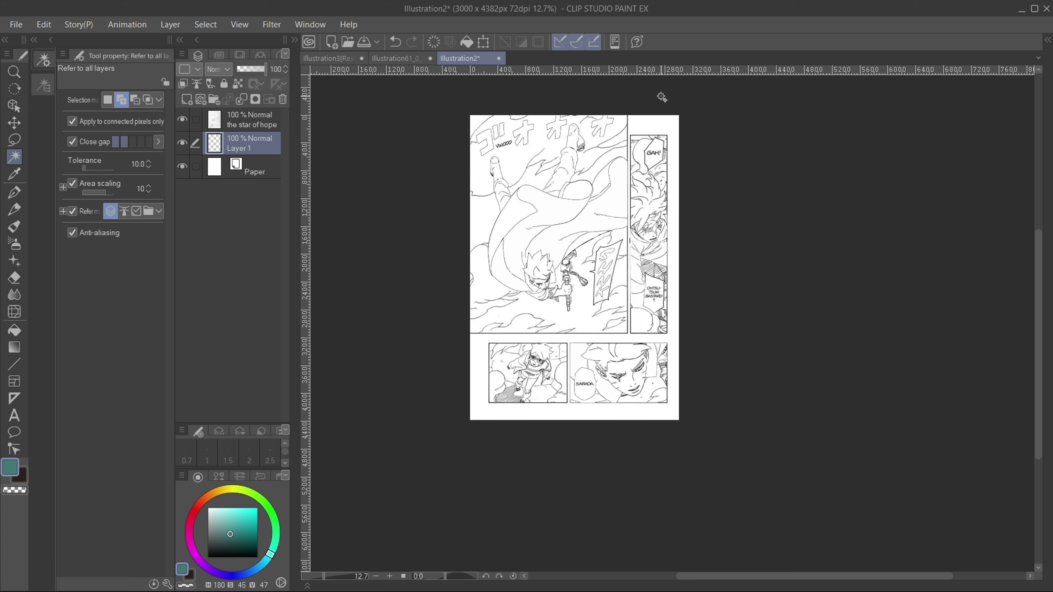
pyautogui.scroll(5, 661, 97)
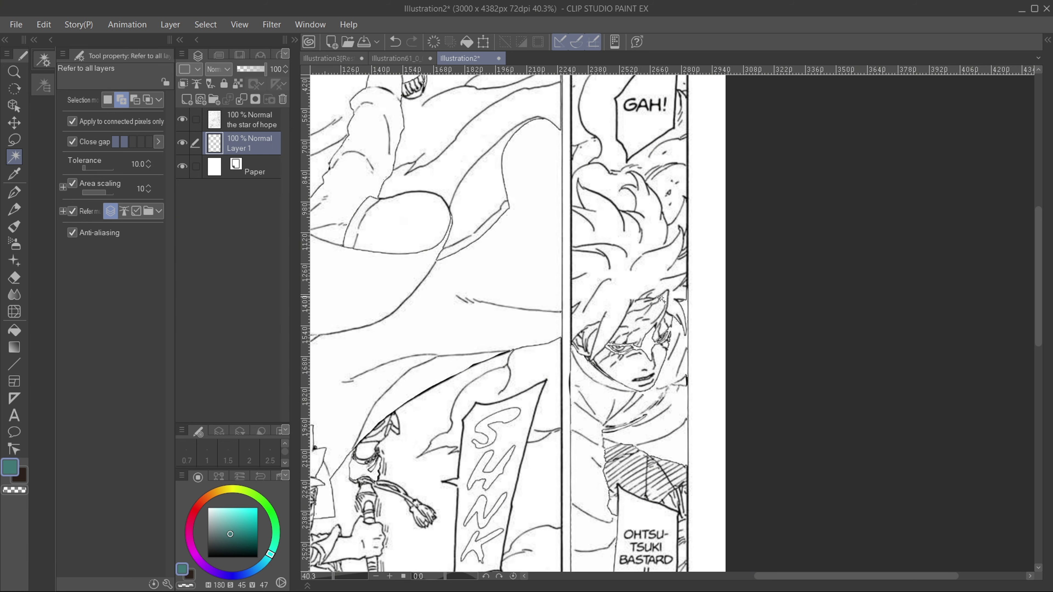
pyautogui.scroll(-2, 635, 303)
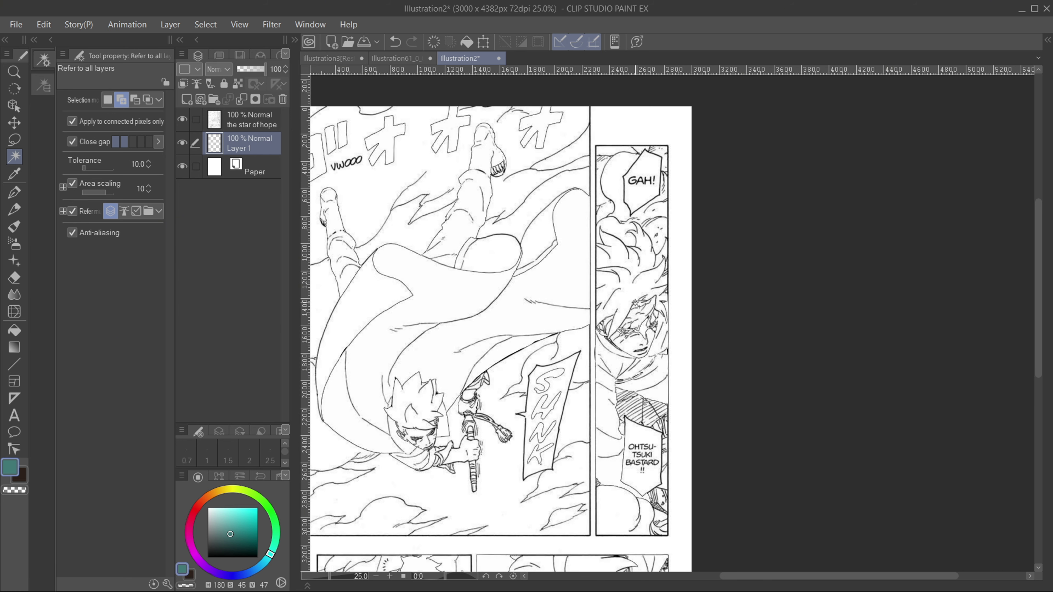
pyautogui.scroll(-2, 572, 317)
pyautogui.scroll(1, 481, 312)
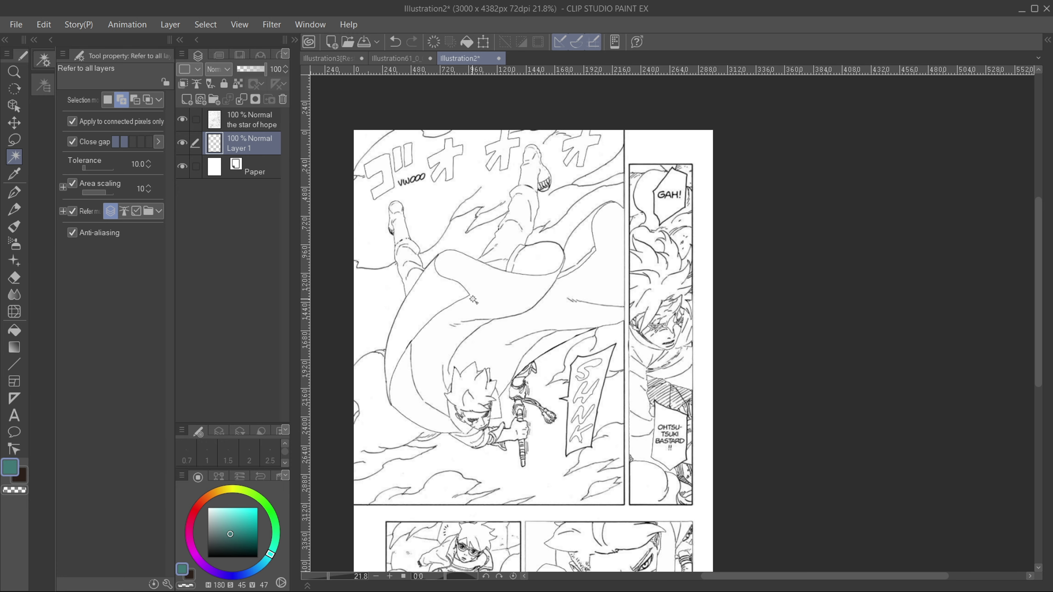
pyautogui.scroll(-1, 539, 216)
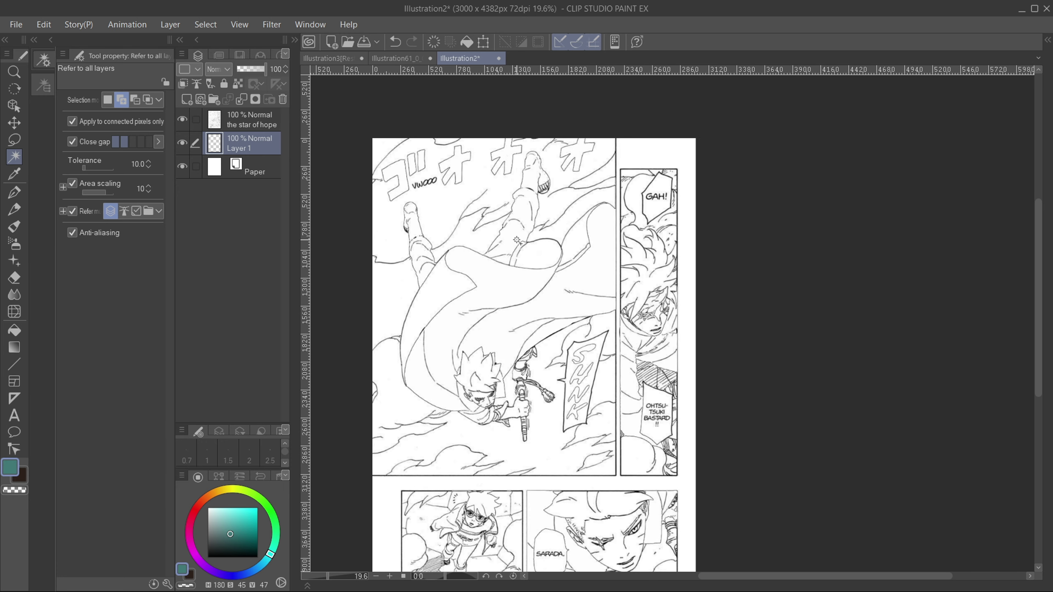
pyautogui.scroll(-2, 516, 243)
pyautogui.scroll(1, 550, 385)
pyautogui.scroll(1, 472, 296)
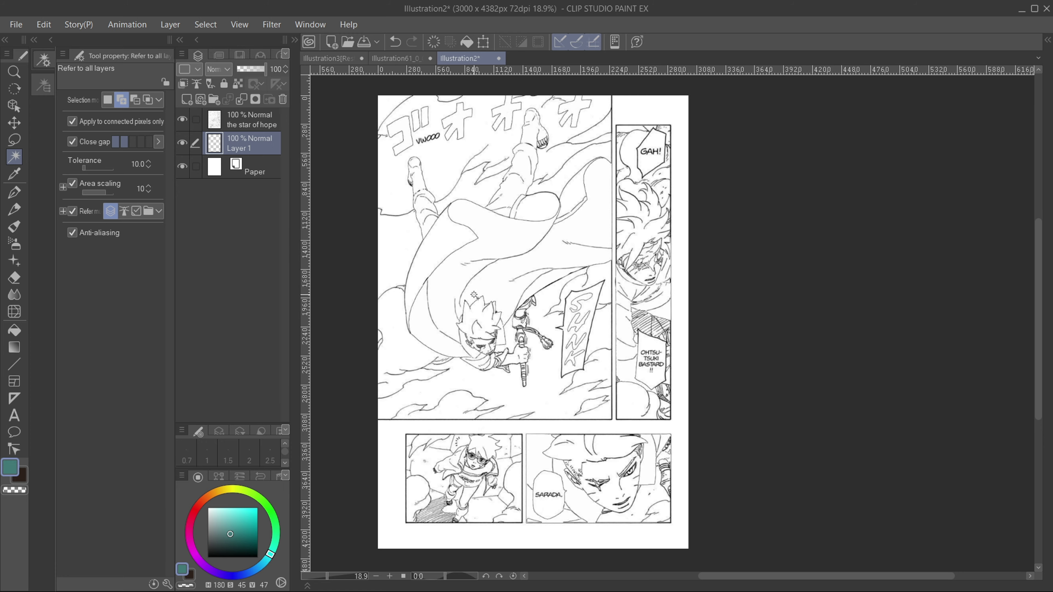
pyautogui.scroll(1, 495, 342)
pyautogui.scroll(-1, 495, 330)
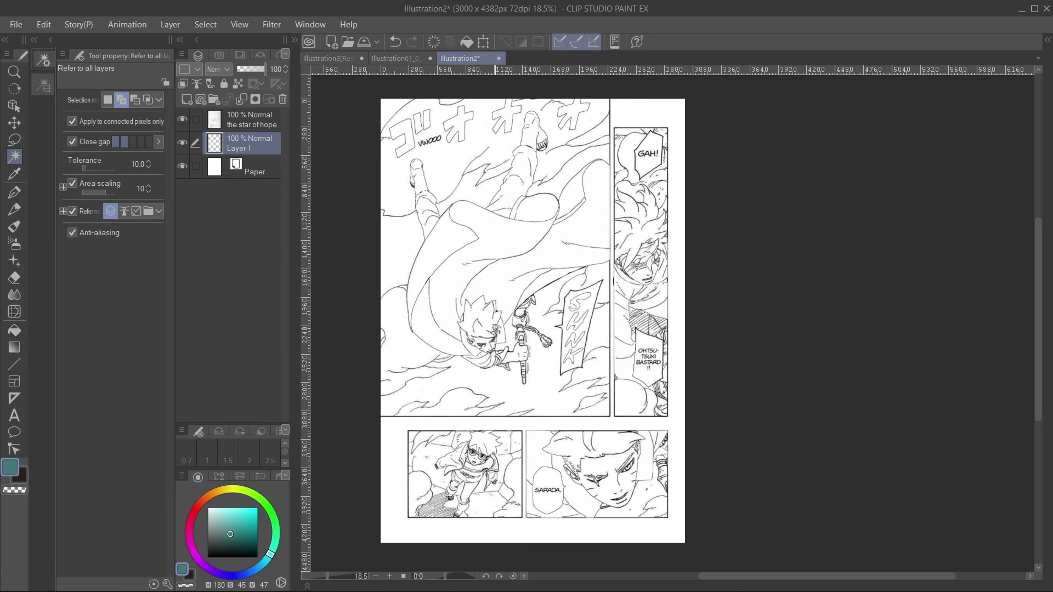
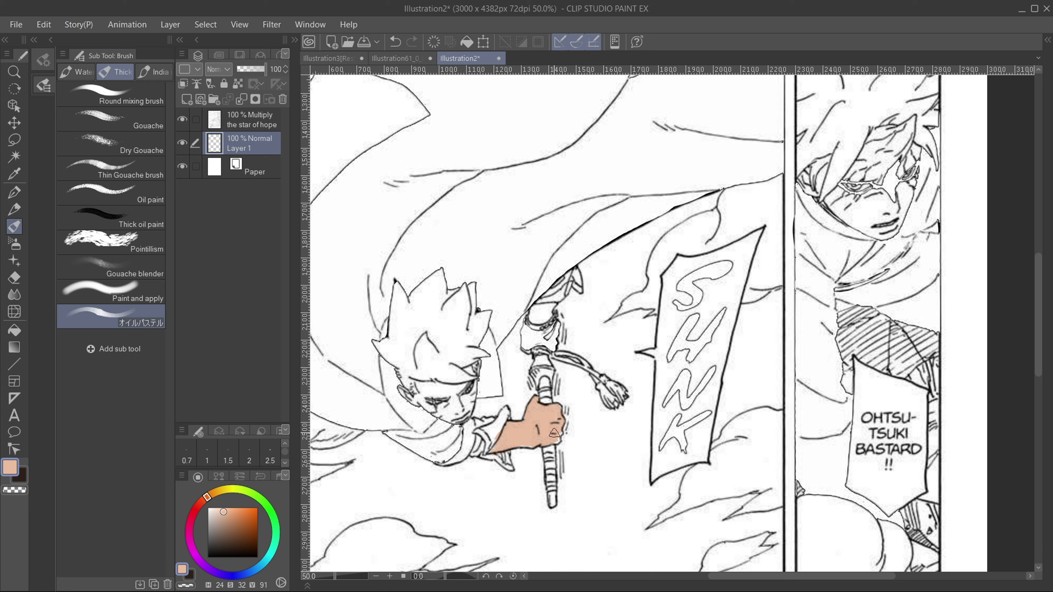
# - Paint the flying boy's face in the main panel with the light skin tone, using the oil pastel brush on Layer 1
pyautogui.scroll(-5, 554, 433)
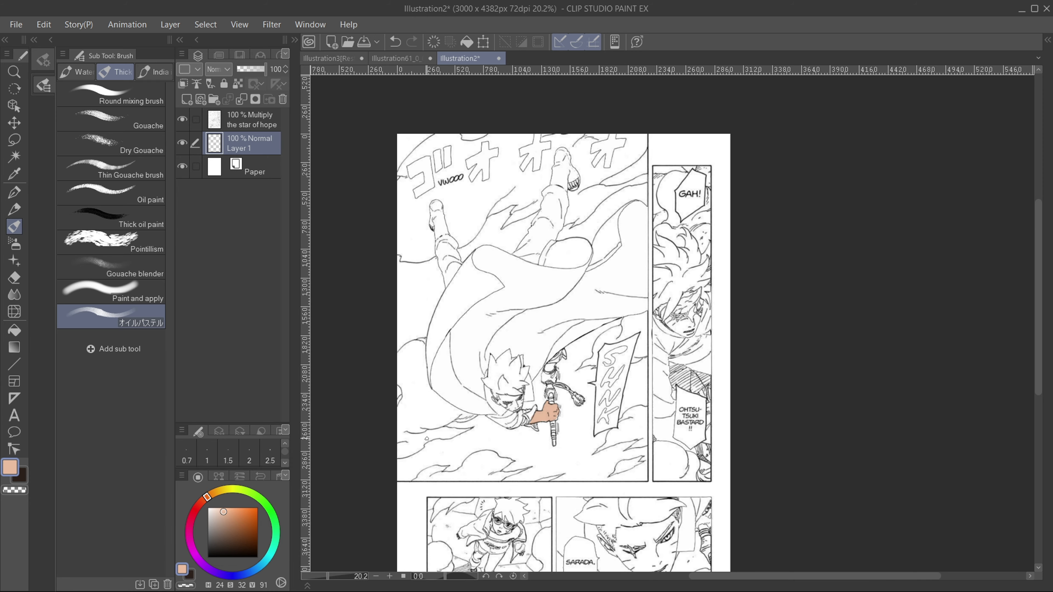
pyautogui.scroll(5, 536, 422)
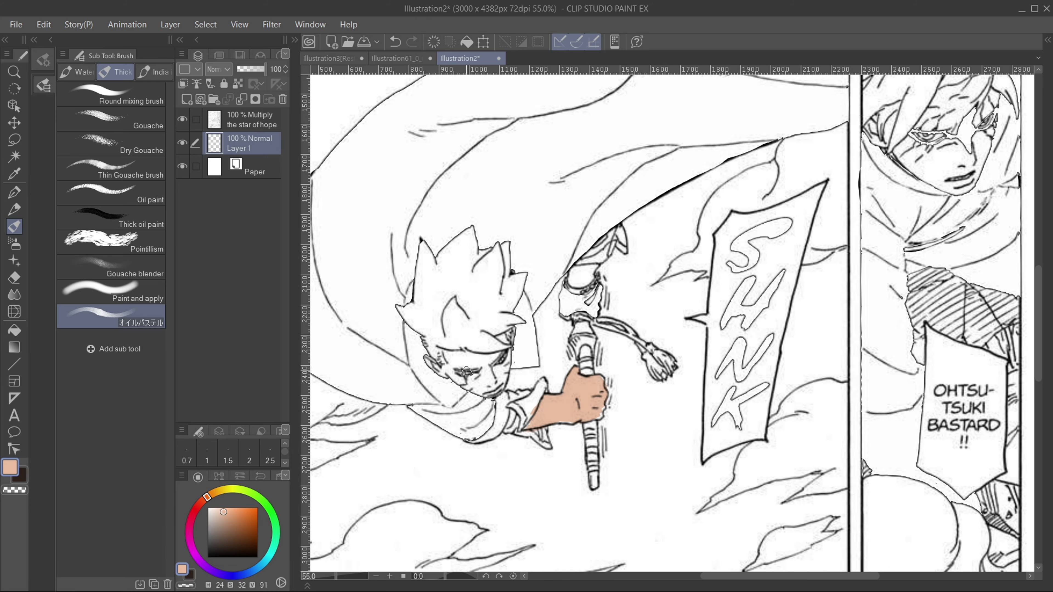
pyautogui.moveTo(426, 362); pyautogui.dragTo(454, 374)
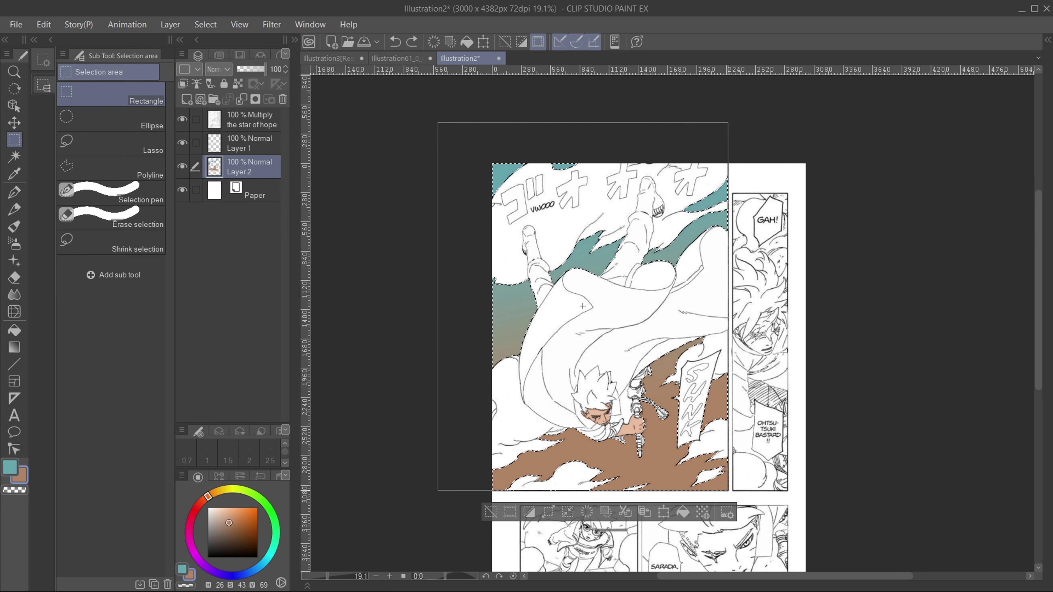
# - Select the whole main panel with a rectangle, fill it on Layer 2 with a vertical teal-to-brown gradient, and clear the selection
pyautogui.moveTo(438, 122); pyautogui.dragTo(728, 491)
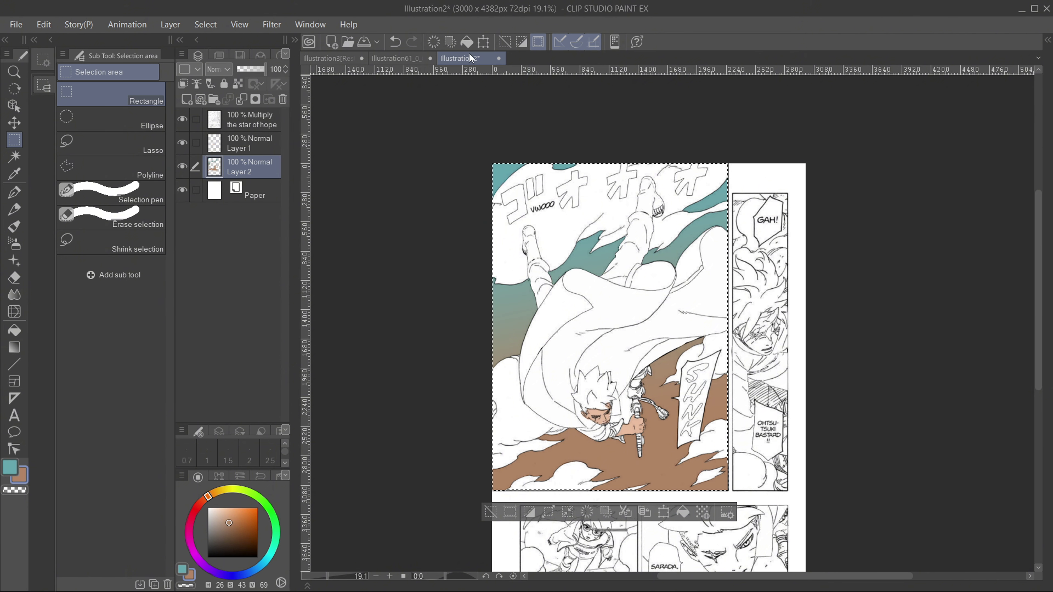
pyautogui.click(14, 347)
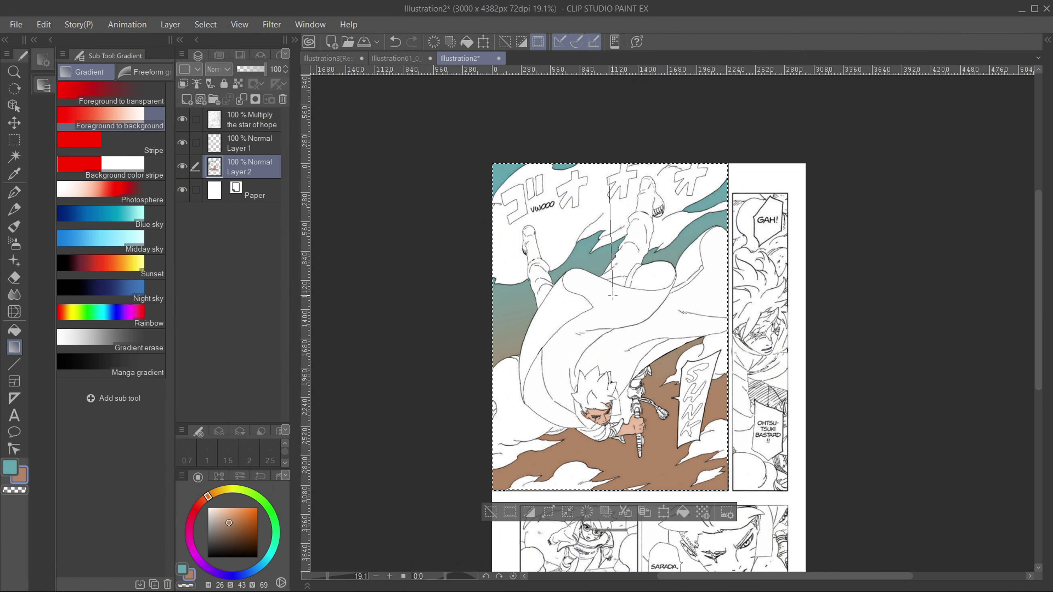
pyautogui.moveTo(609, 185); pyautogui.dragTo(613, 473)
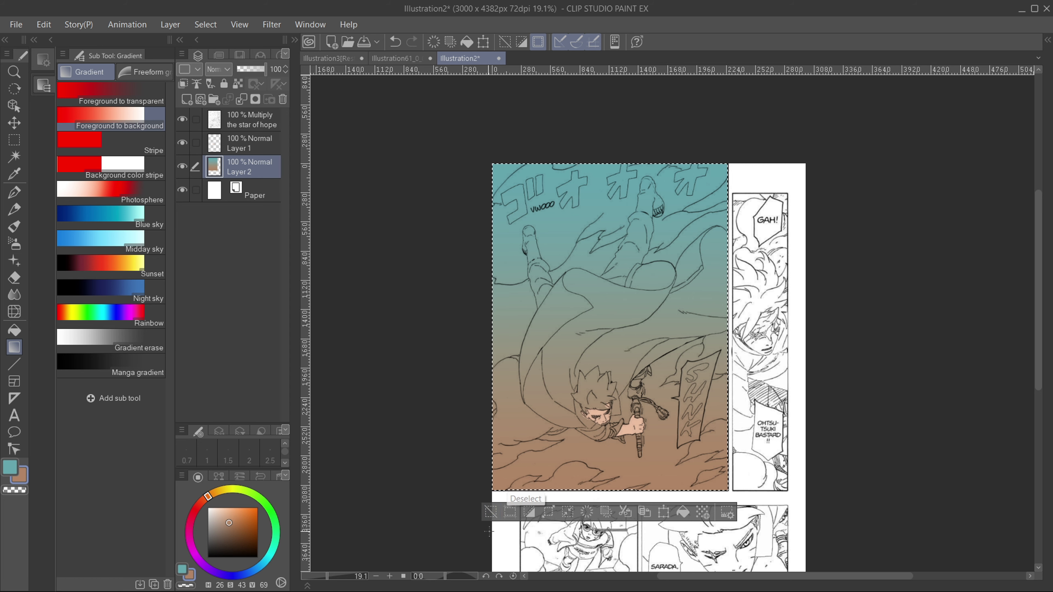
pyautogui.click(491, 513)
# - Set the drawing colour to a tan brown, hex AE8665
pyautogui.scroll(1, 491, 509)
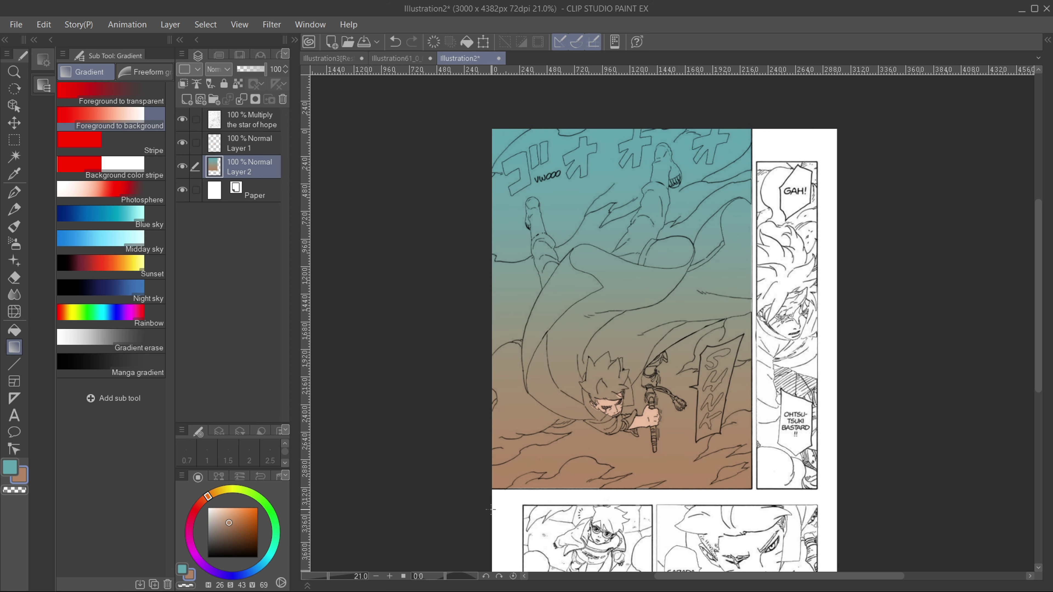
pyautogui.scroll(-2, 491, 509)
pyautogui.scroll(3, 618, 495)
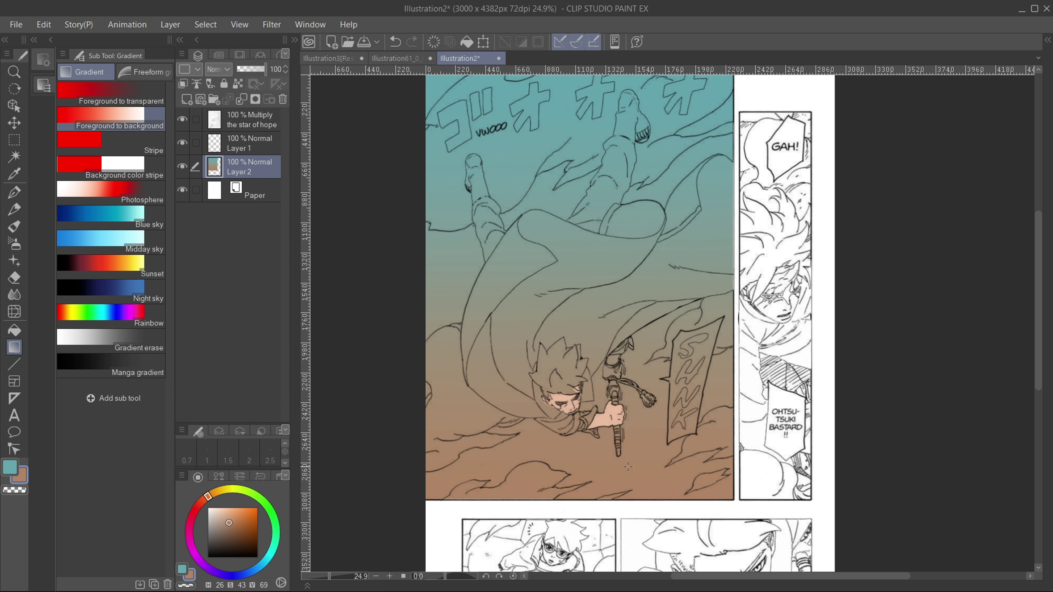
pyautogui.scroll(-2, 618, 464)
pyautogui.scroll(2, 528, 291)
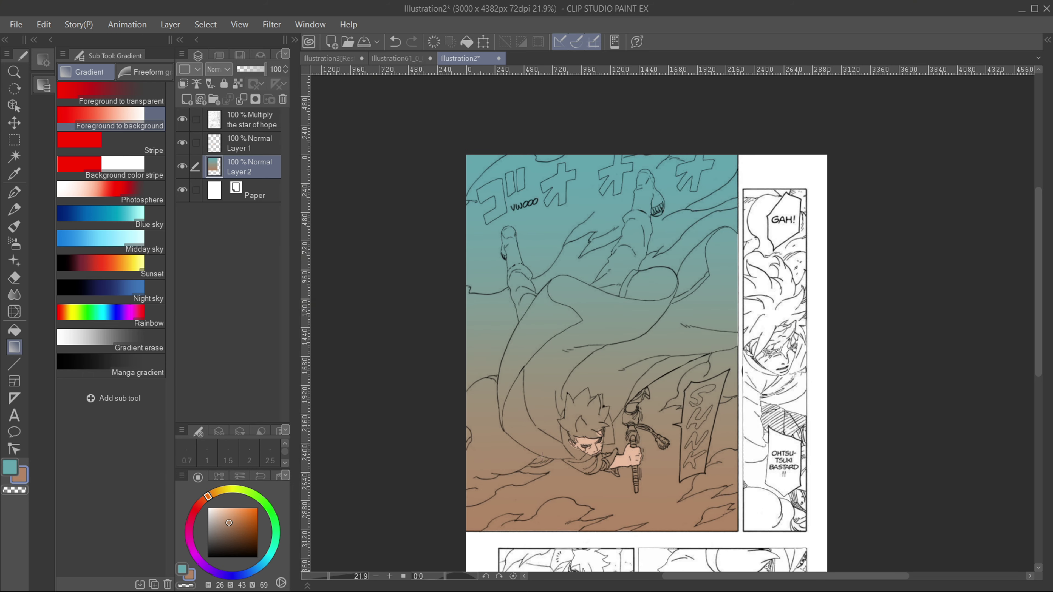
pyautogui.scroll(1, 557, 469)
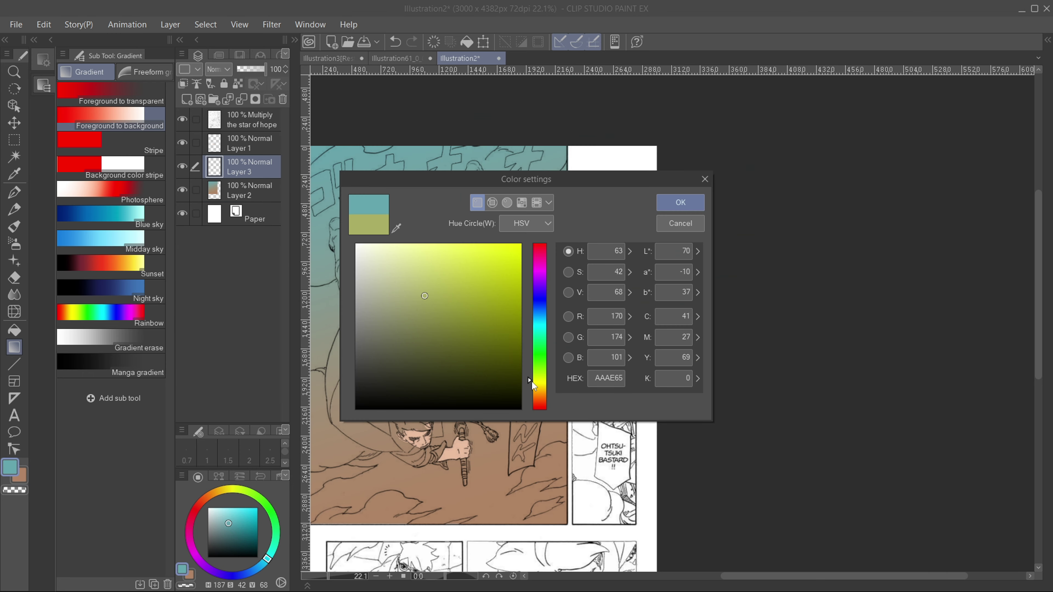
pyautogui.moveTo(532, 382); pyautogui.dragTo(532, 396)
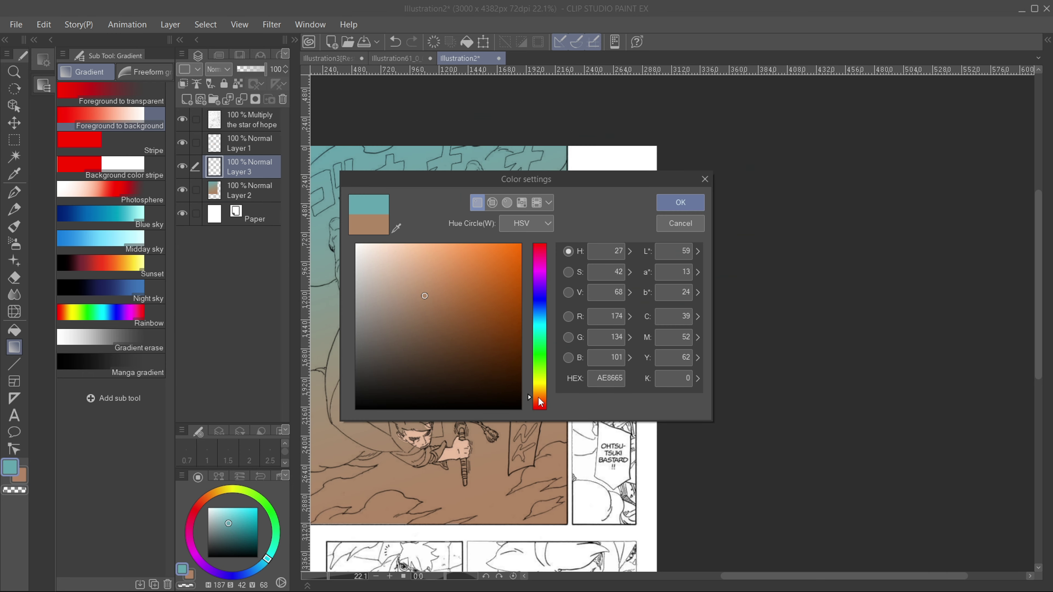
pyautogui.click(680, 203)
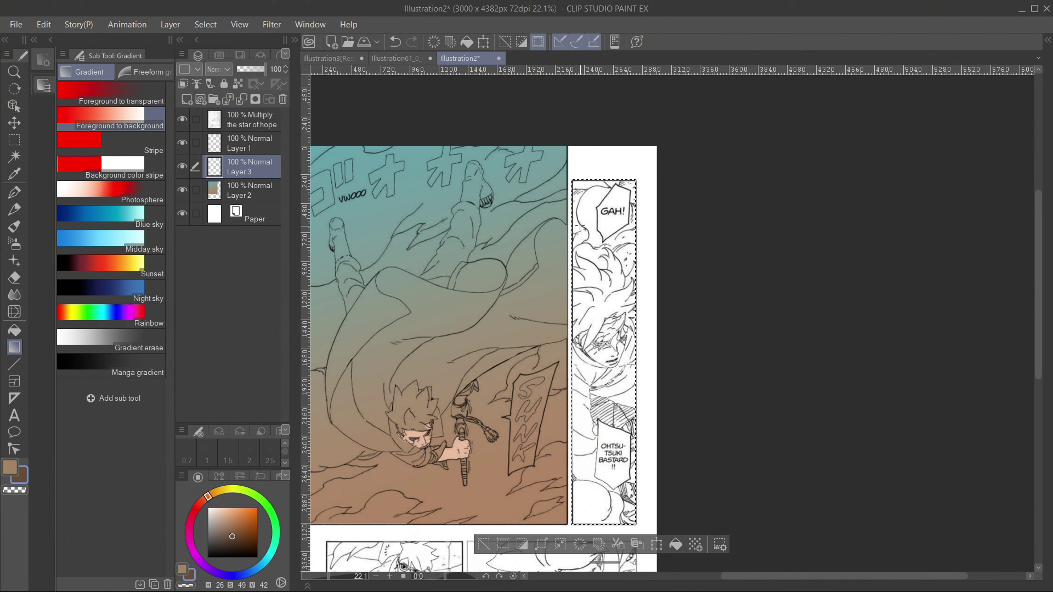
# - Fill the selected tall narrow panel on Layer 3 with a vertical tan-to-dark-brown gradient and clear the selection
pyautogui.moveTo(579, 206); pyautogui.dragTo(589, 504)
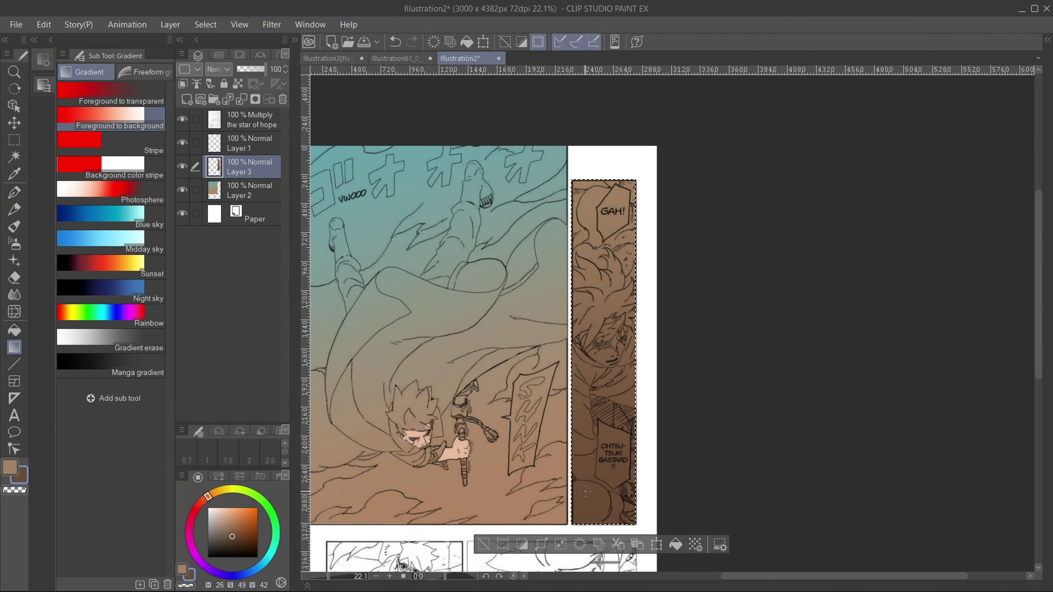
pyautogui.scroll(-3, 707, 512)
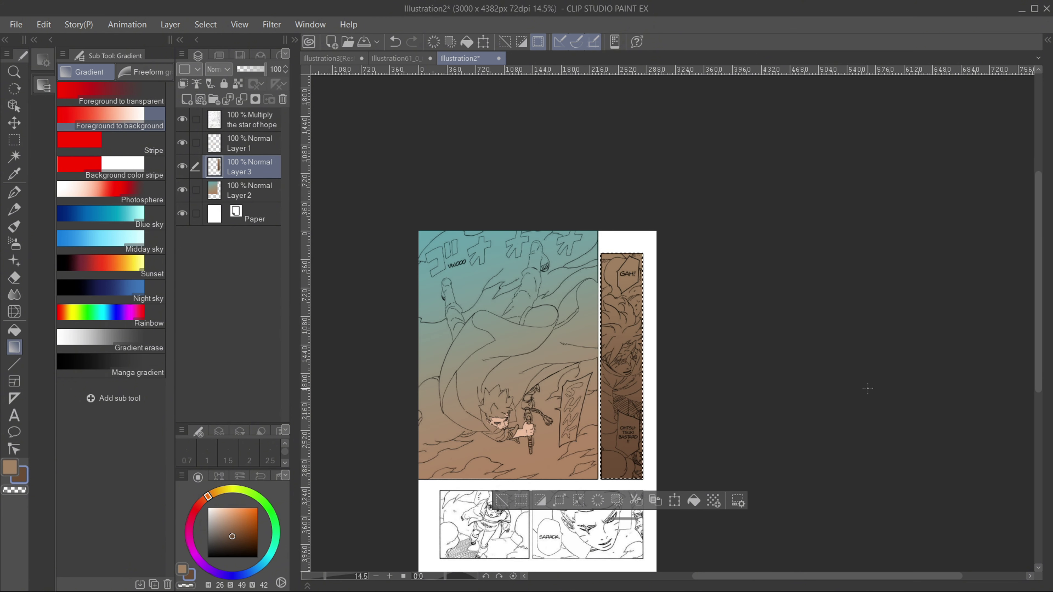
pyautogui.click(514, 480)
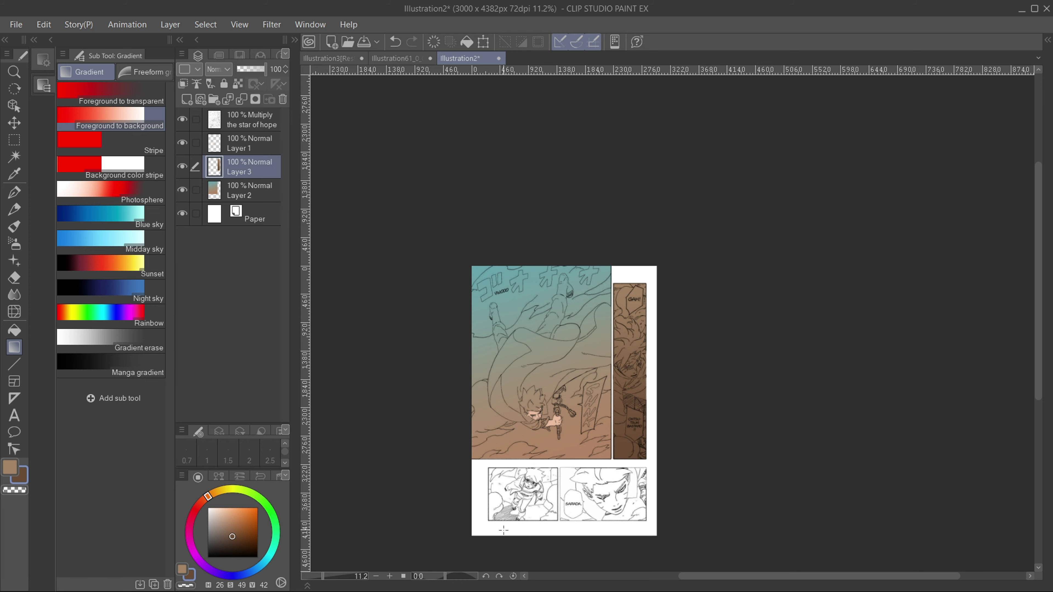
# - Select the small lower panel showing the girl with a rectangular selection along its frame
pyautogui.scroll(3, 518, 524)
pyautogui.scroll(1, 635, 369)
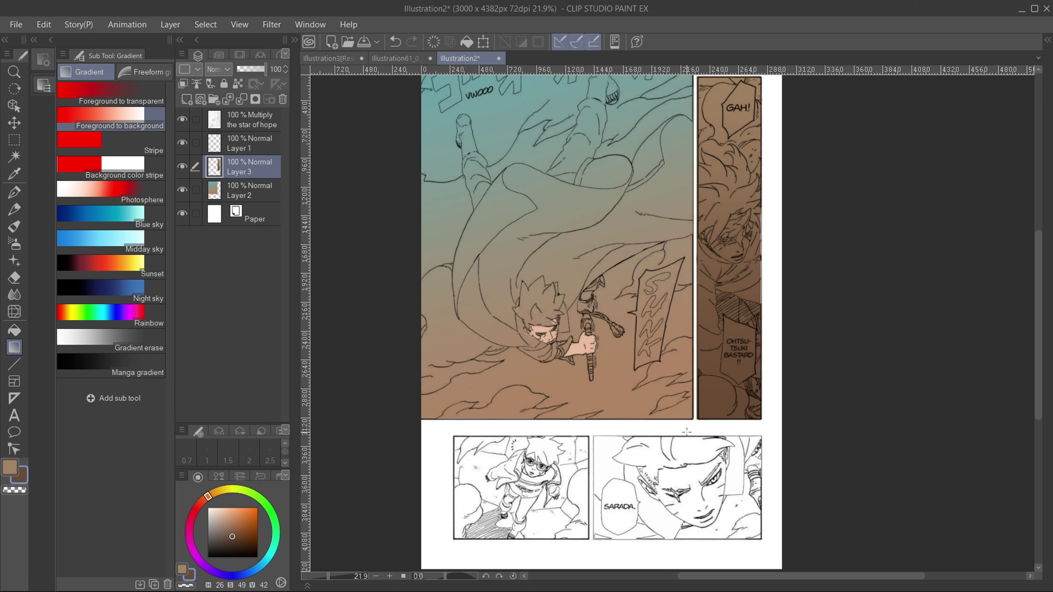
pyautogui.scroll(-3, 635, 368)
pyautogui.scroll(1, 635, 369)
pyautogui.scroll(4, 581, 424)
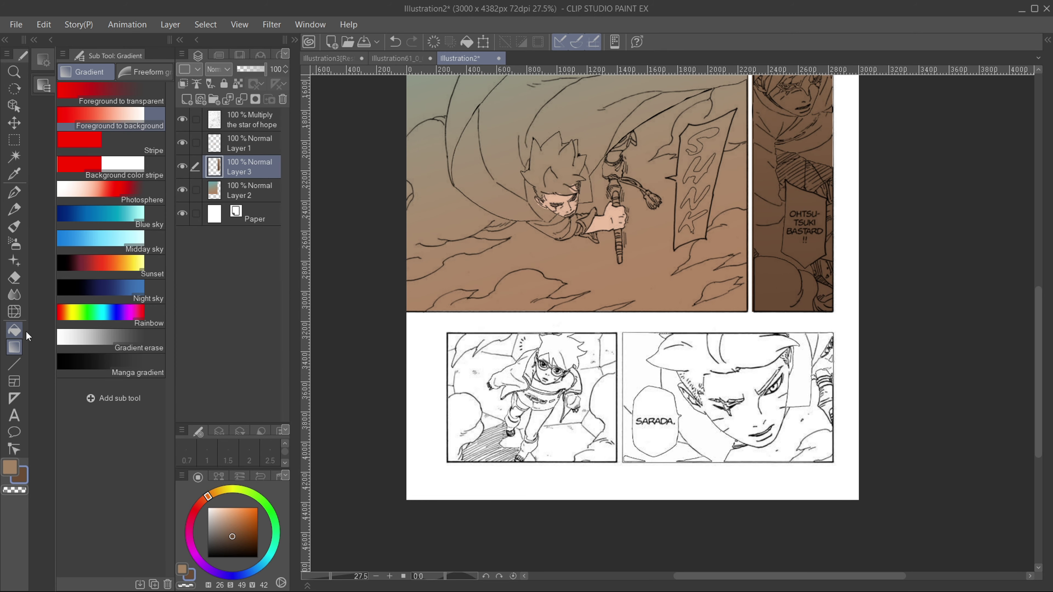
pyautogui.click(14, 140)
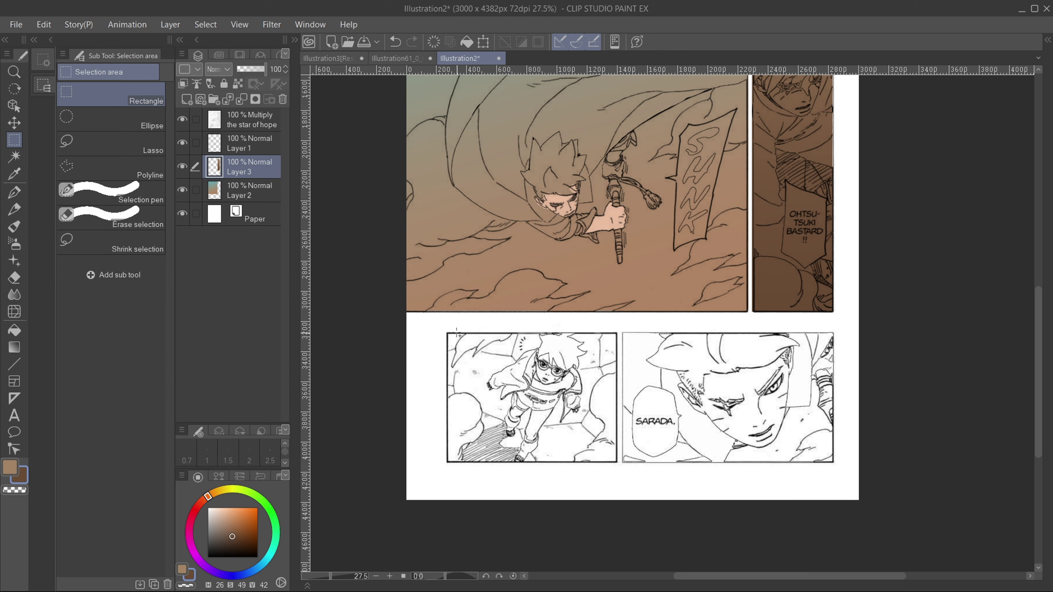
pyautogui.moveTo(448, 333); pyautogui.dragTo(617, 467)
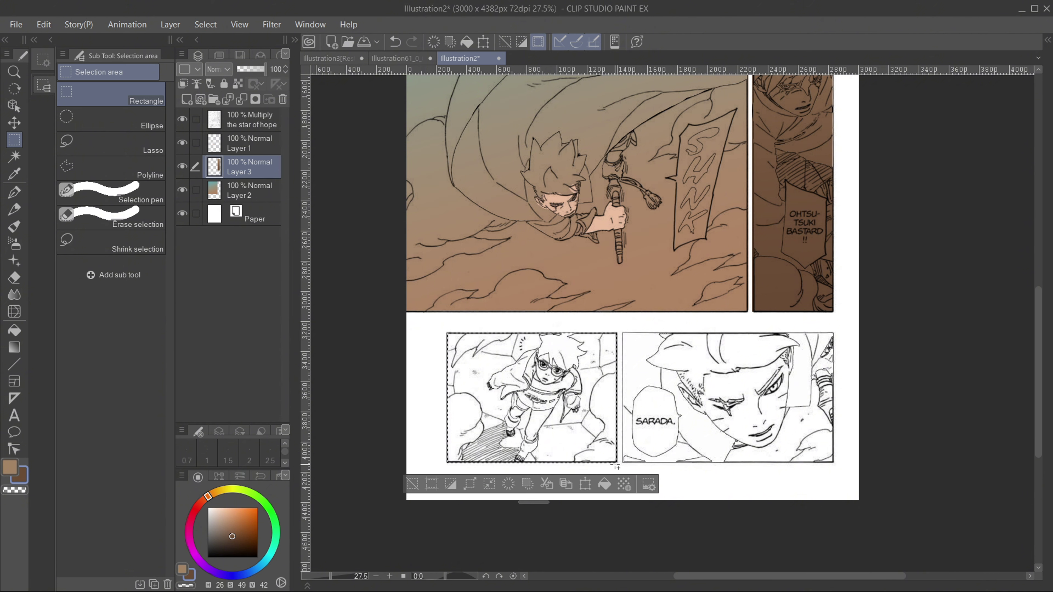
# - Try a diagonal tan-to-dark-brown gradient across the girl's panel on Layer 3, and undo it
pyautogui.click(11, 468)
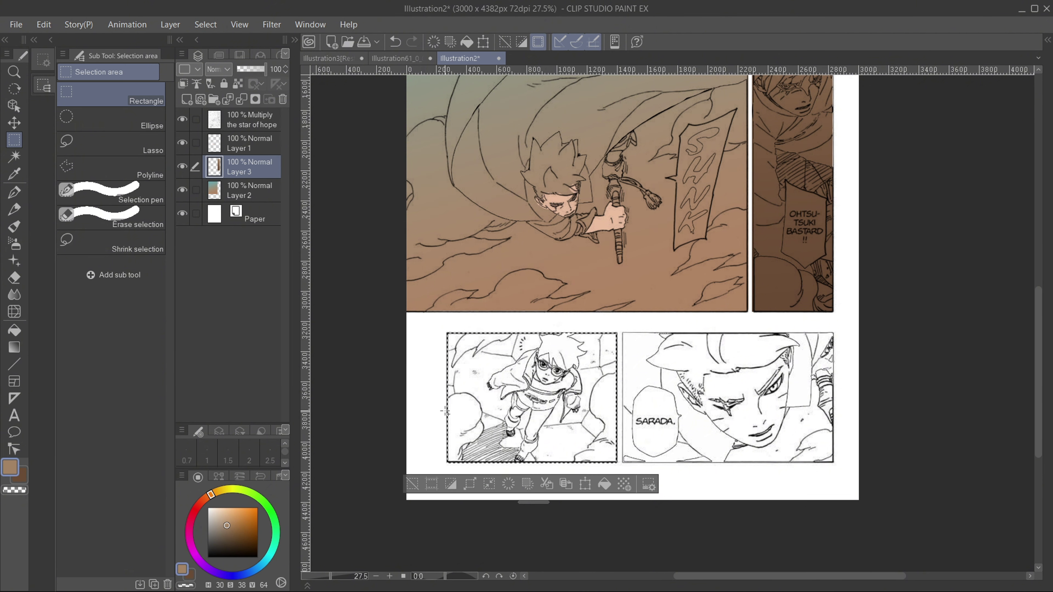
pyautogui.click(14, 348)
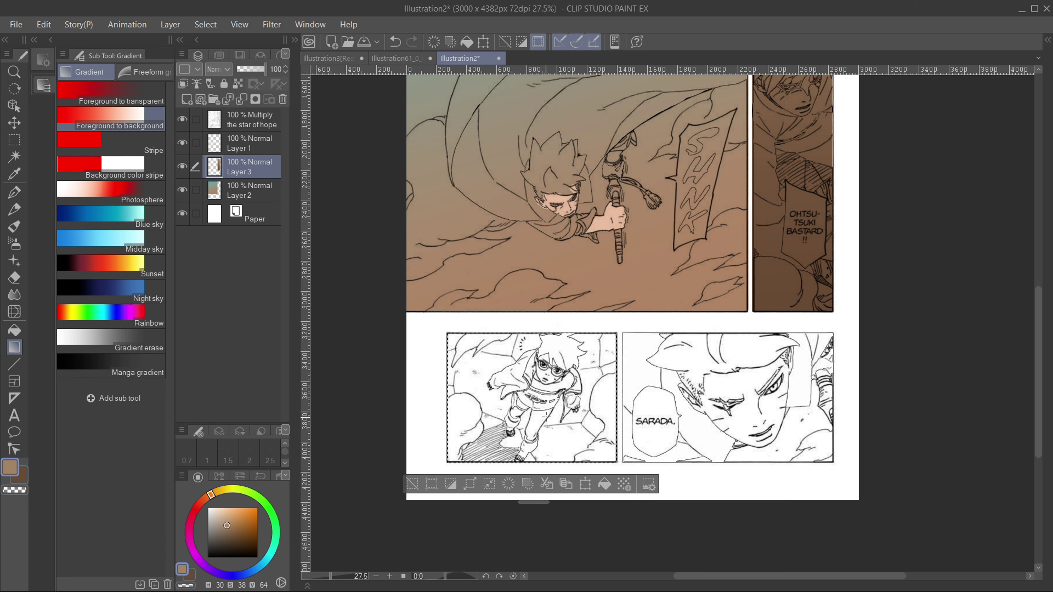
pyautogui.moveTo(547, 417); pyautogui.dragTo(480, 479)
pyautogui.hotkey('ctrl', 'z')
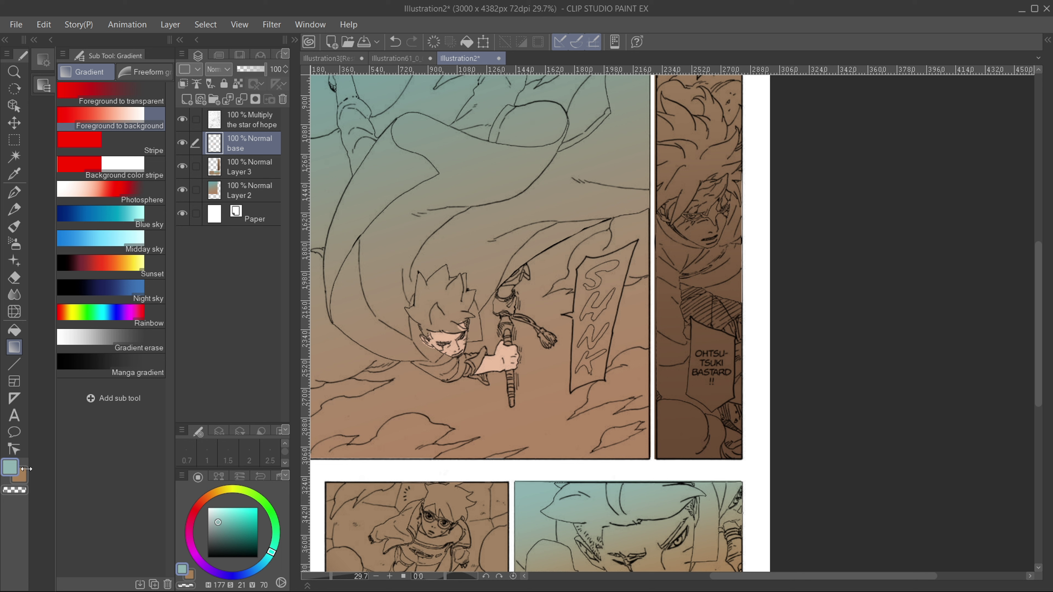
# - Sample the boy's skin tone as the background colour and shift it to a darker, redder pink with HSV 18, 36, 78
pyautogui.click(26, 469)
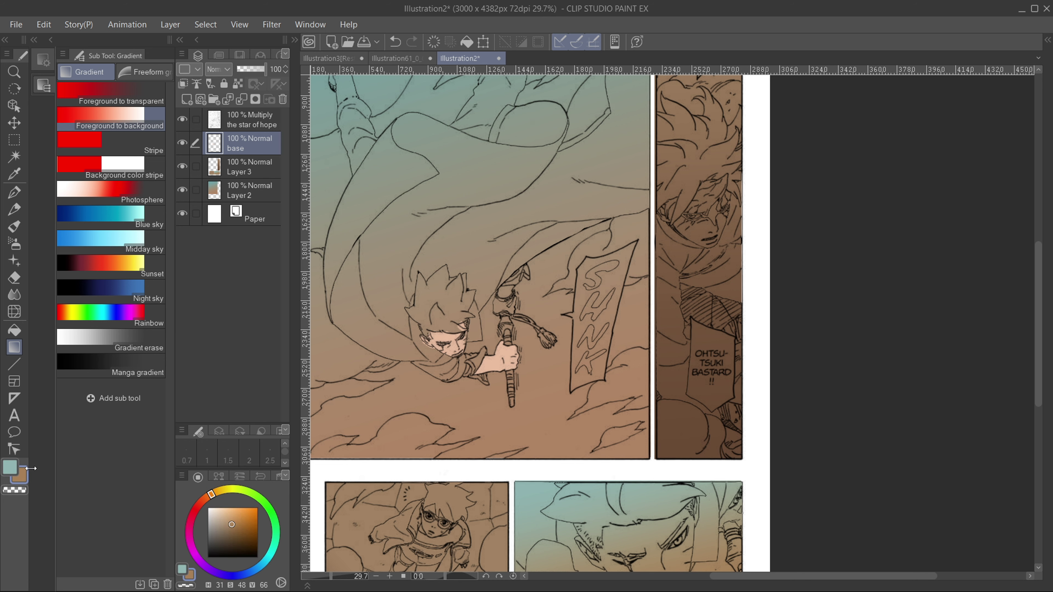
pyautogui.keyDown('alt'); pyautogui.click(449, 338); pyautogui.keyUp('alt')
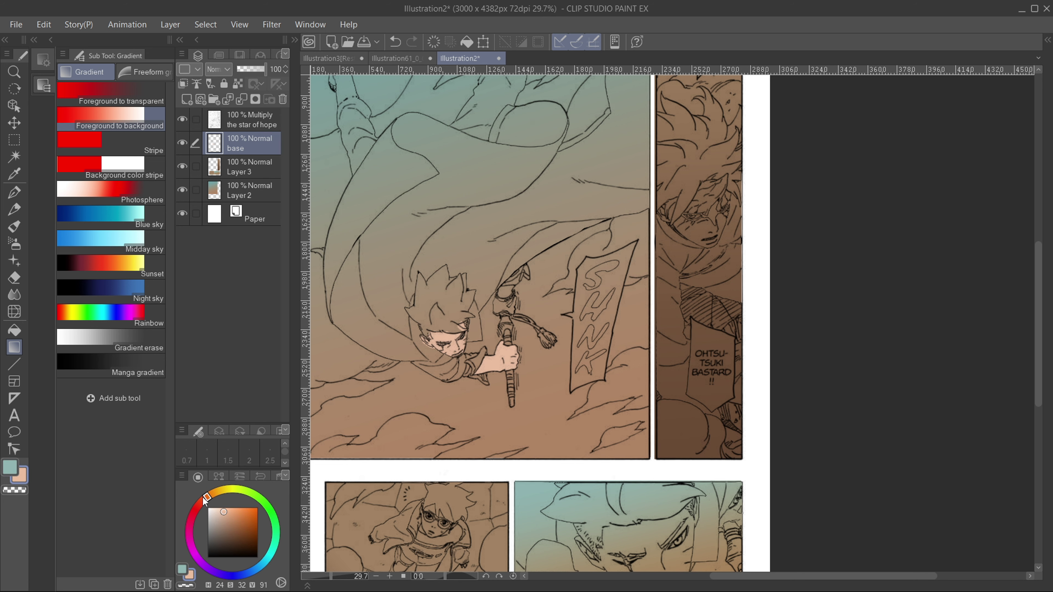
pyautogui.moveTo(207, 501); pyautogui.dragTo(228, 517)
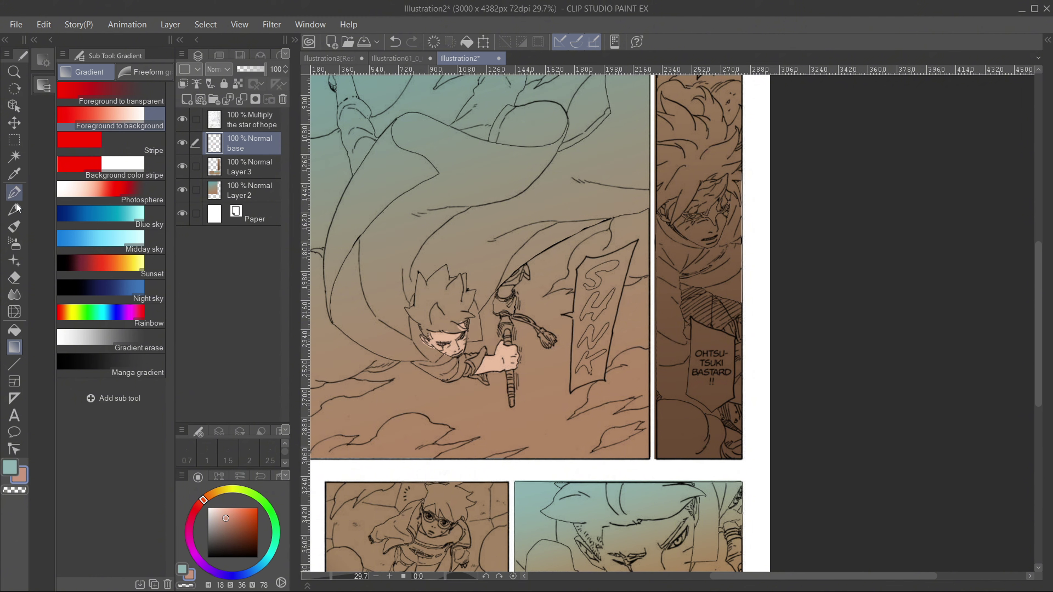
# - Lasso-select the whole flying figure with cape, legs and sword on the base layer, subtracting the excess beside the sword
pyautogui.click(14, 141)
pyautogui.click(132, 144)
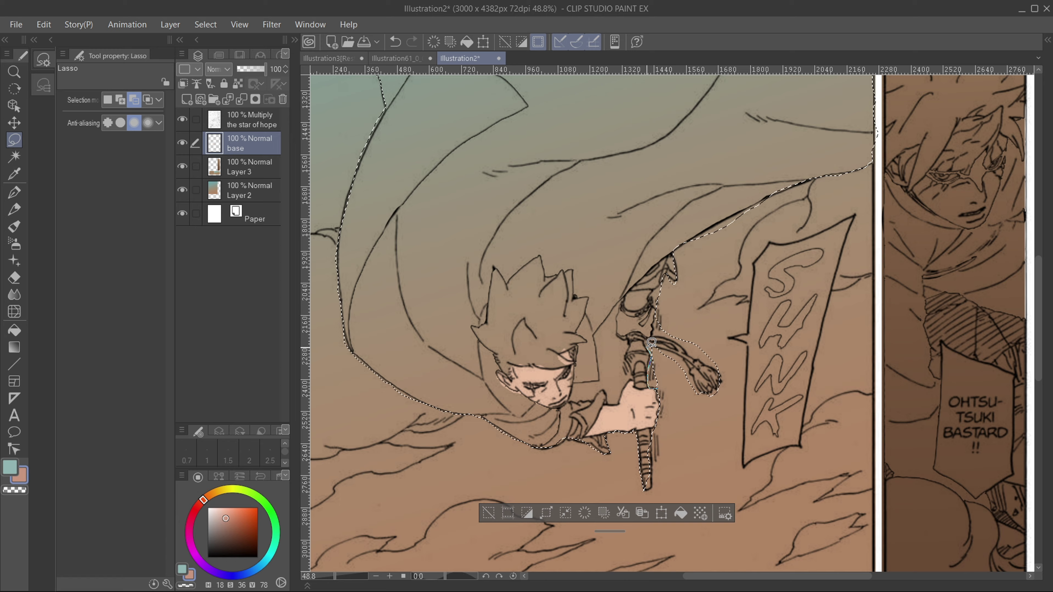
pyautogui.moveTo(652, 343); pyautogui.dragTo(664, 282)
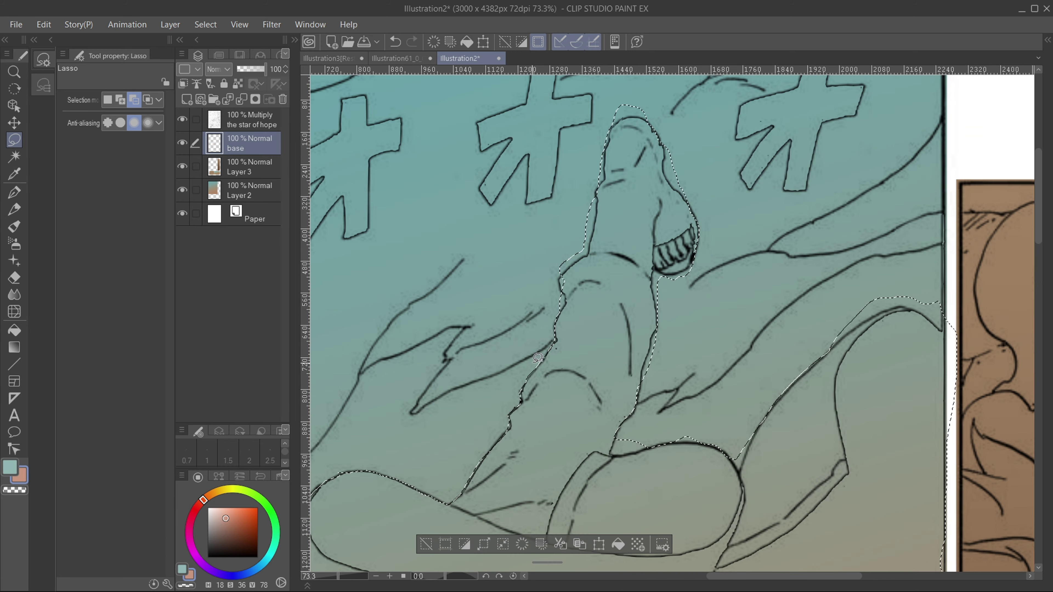
pyautogui.scroll(-5, 538, 357)
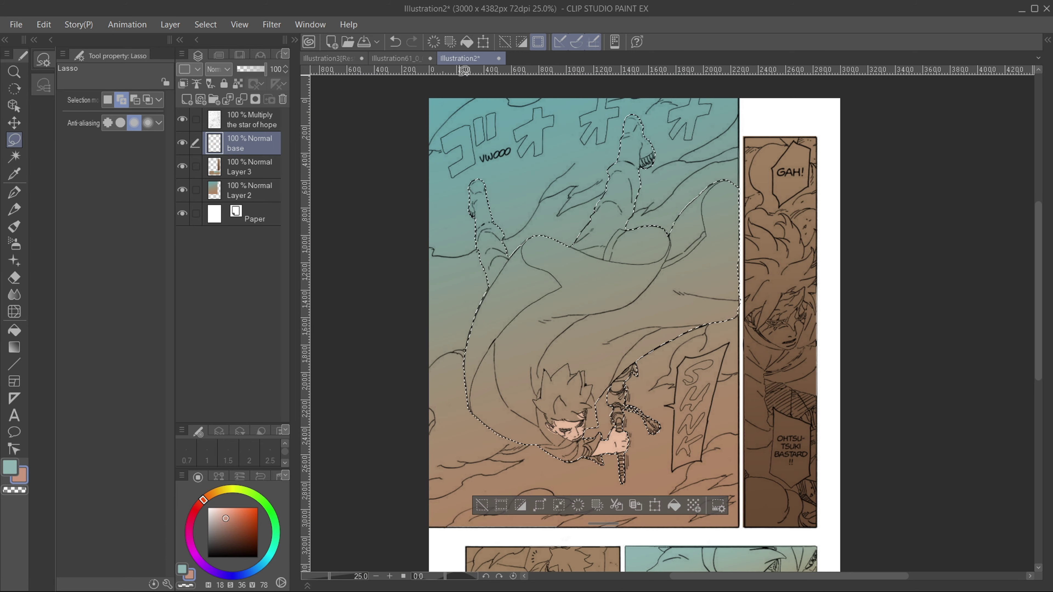
# - Fill the selected flying figure with the muted pink on the base layer and clear the selection
pyautogui.click(467, 41)
pyautogui.scroll(-1, 583, 250)
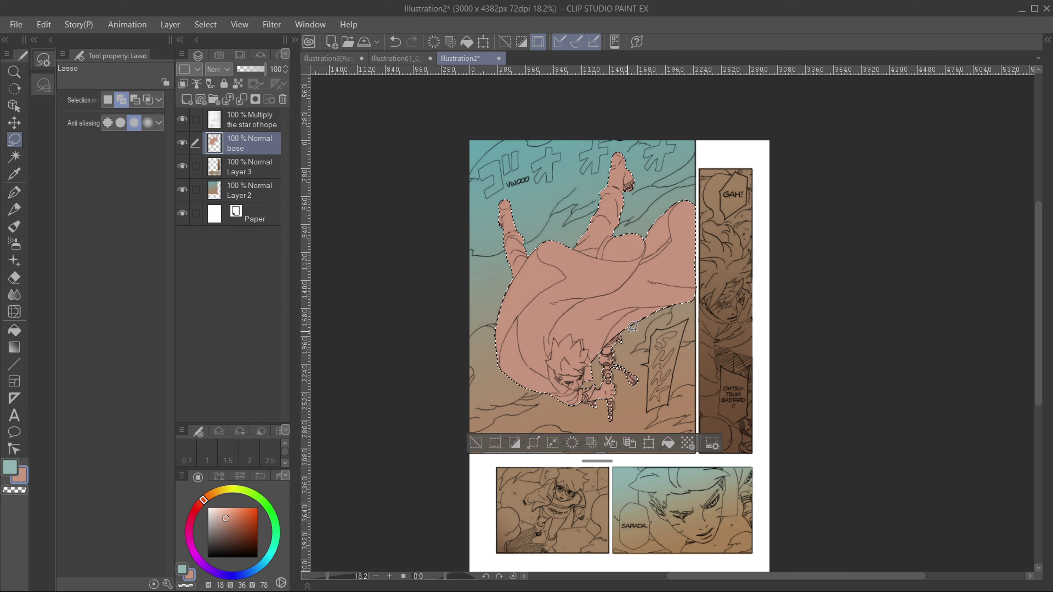
pyautogui.click(476, 442)
pyautogui.scroll(-1, 532, 333)
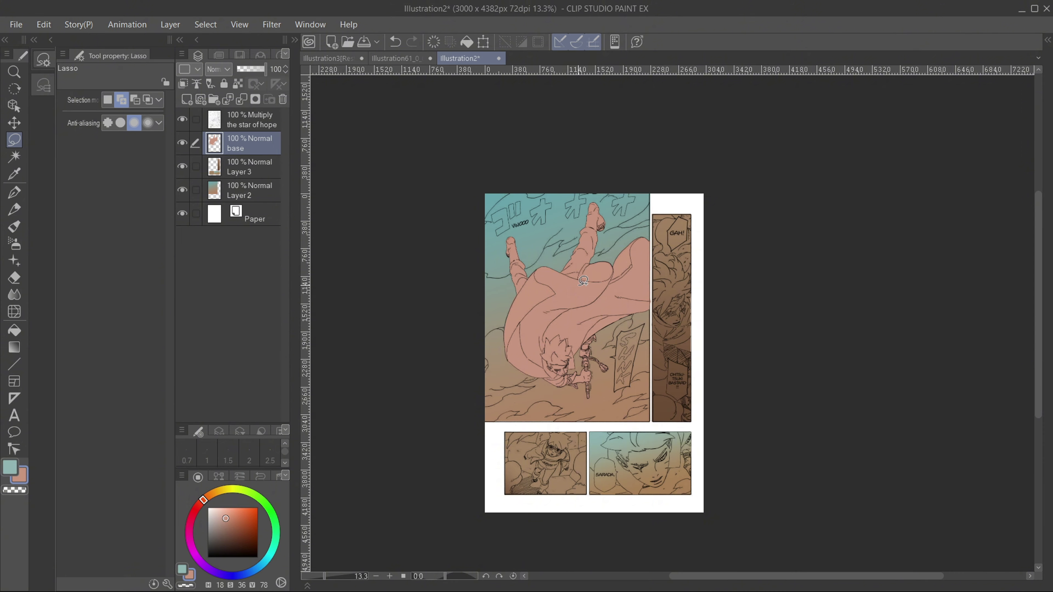
pyautogui.scroll(1, 607, 278)
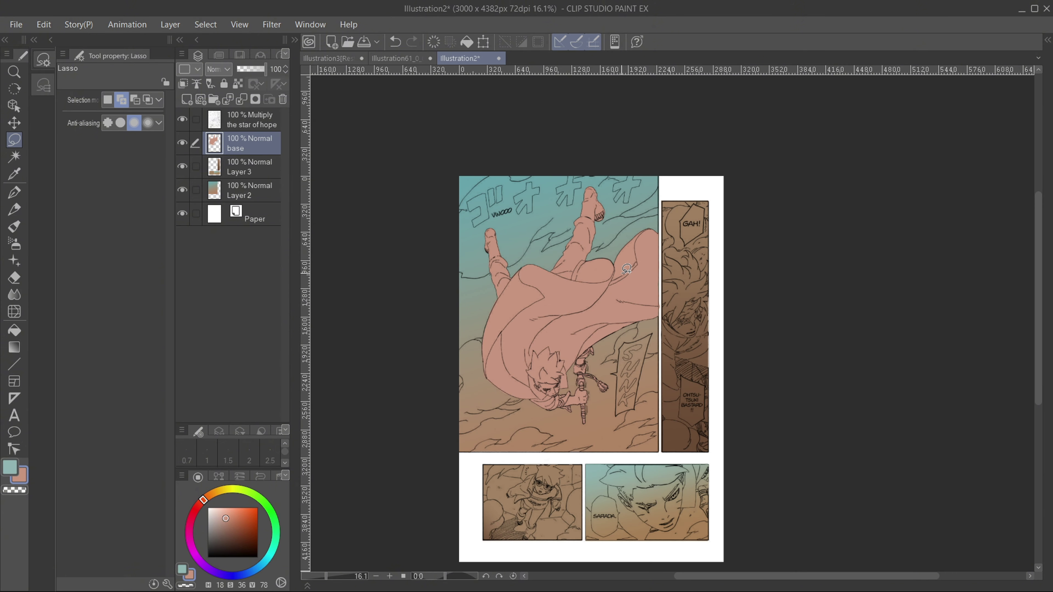
pyautogui.scroll(2, 629, 282)
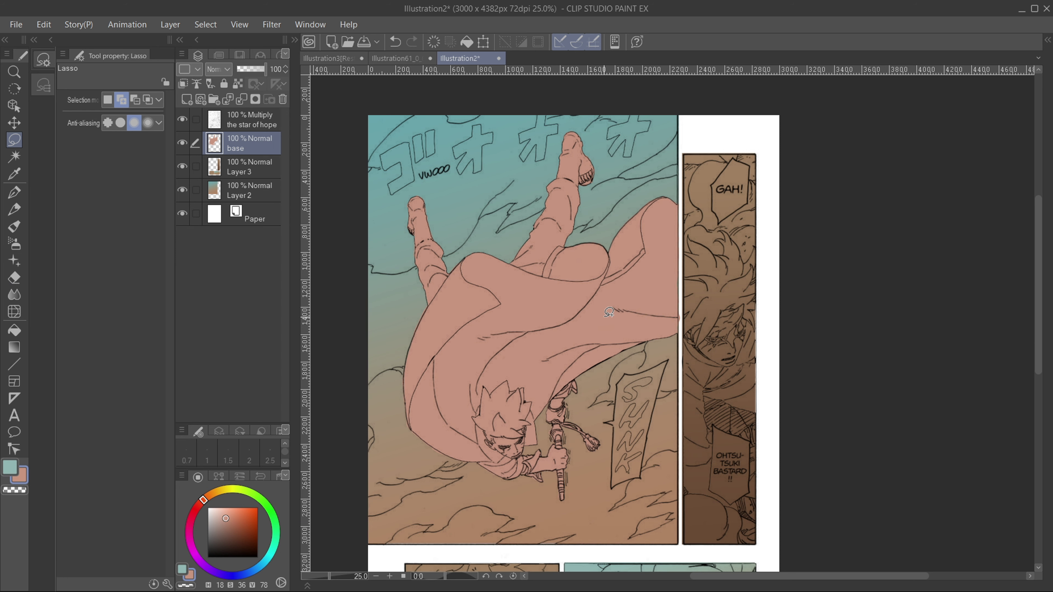
# - Restore the cleared selection around the flying figure on the base layer by undoing
pyautogui.scroll(2, 618, 321)
pyautogui.scroll(-2, 618, 321)
pyautogui.moveTo(618, 320); pyautogui.dragTo(658, 272)
pyautogui.hotkey('ctrl', 'z')
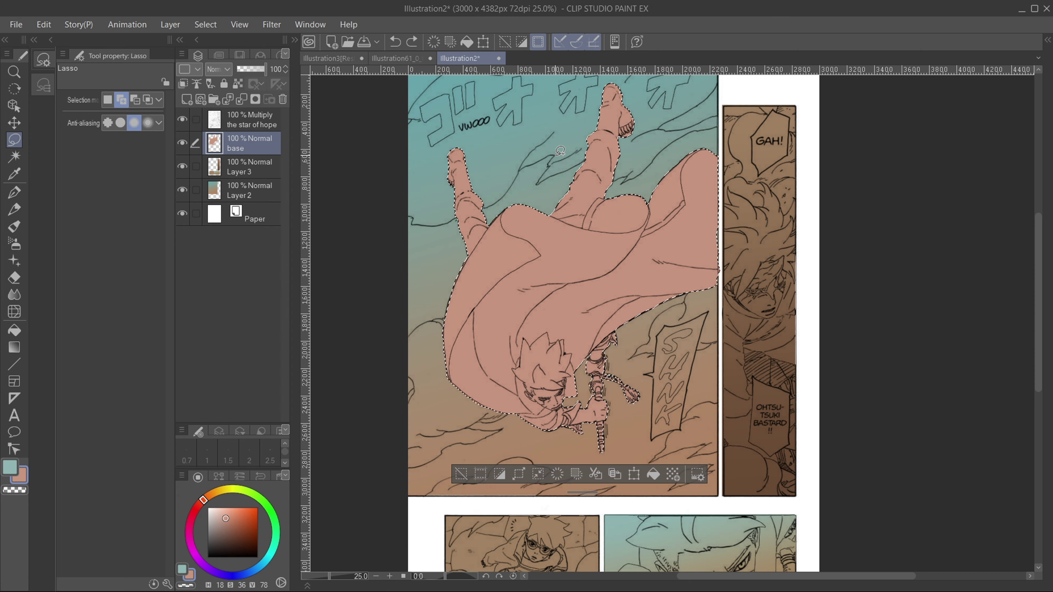
pyautogui.scroll(1, 559, 163)
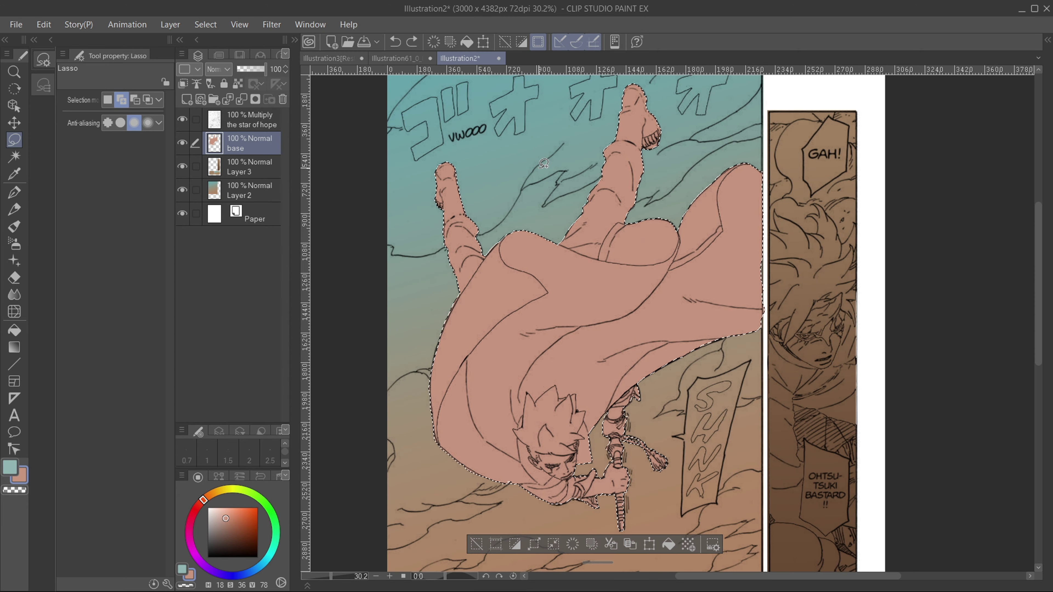
# - Subtract the boy's hair, face and other exposed skin from the figure selection with the Lasso
pyautogui.click(135, 100)
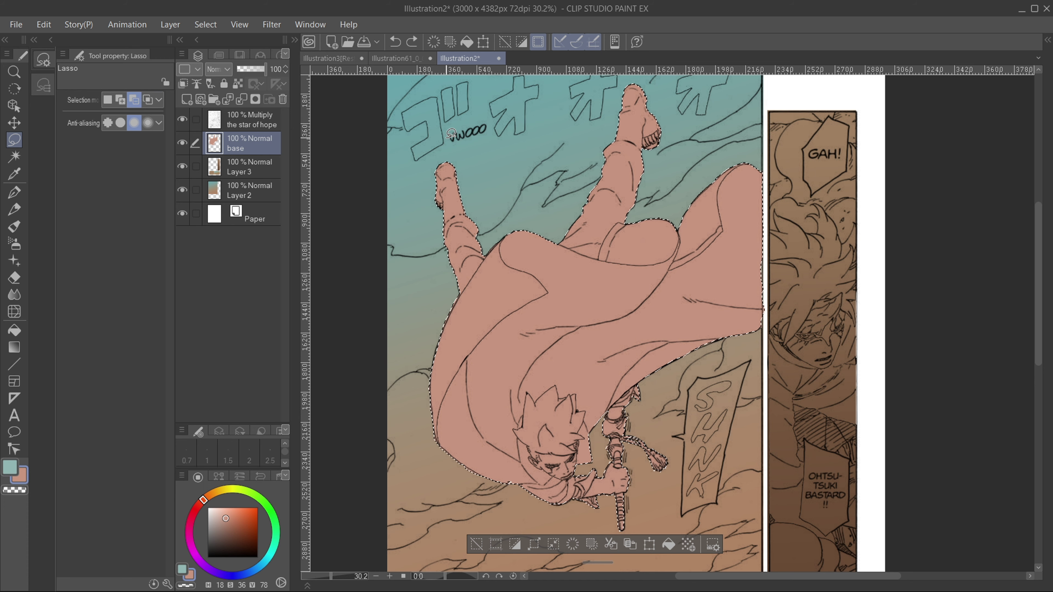
pyautogui.scroll(-2, 595, 222)
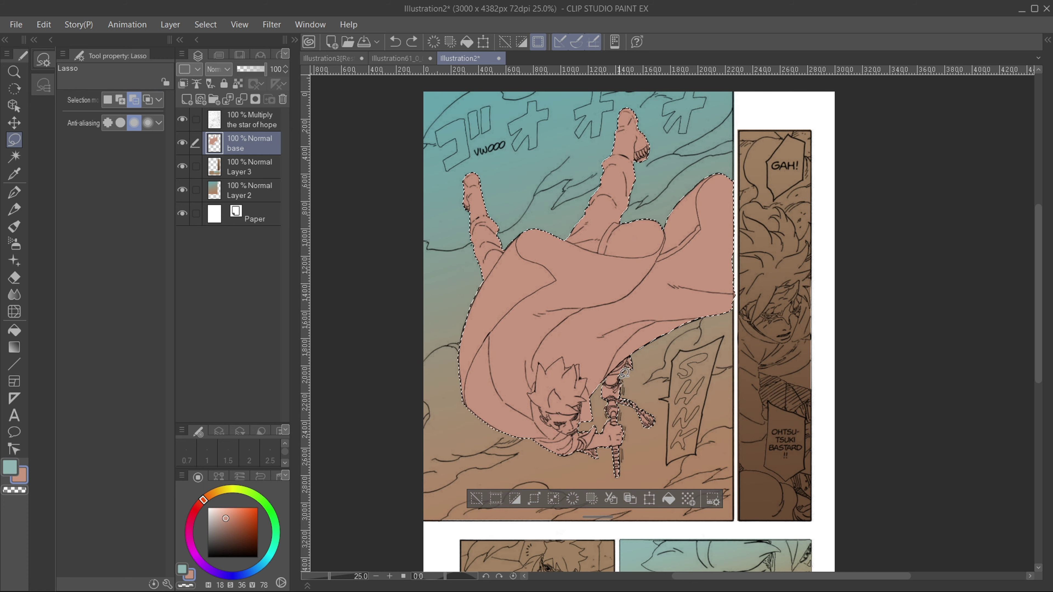
pyautogui.scroll(7, 593, 420)
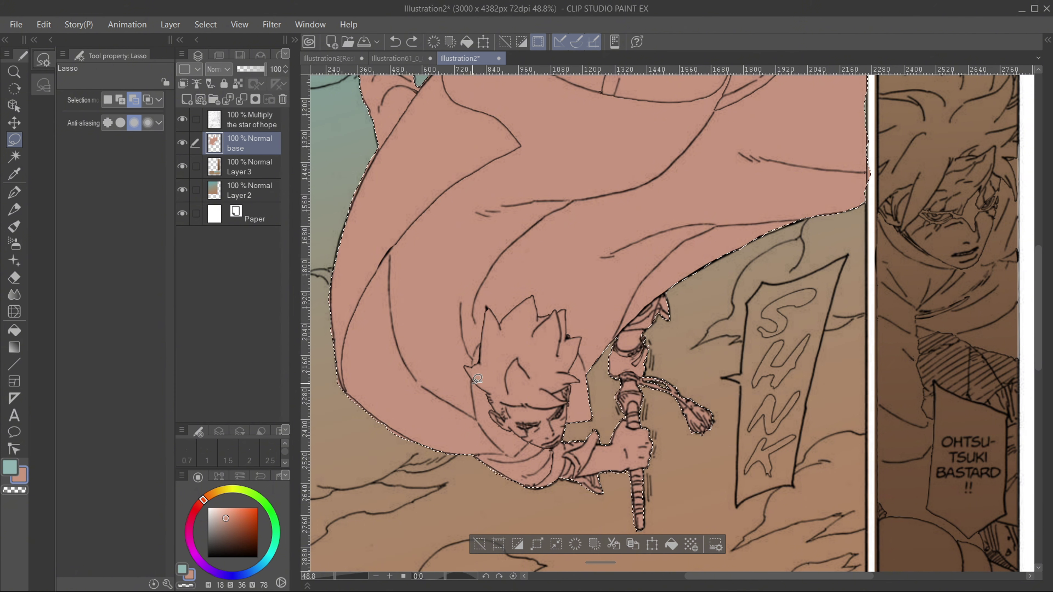
pyautogui.moveTo(489, 411)
pyautogui.mouseDown()
pyautogui.moveTo(544, 449)
pyautogui.moveTo(492, 419)
pyautogui.moveTo(529, 444)
pyautogui.moveTo(556, 446)
pyautogui.moveTo(564, 431)
pyautogui.moveTo(495, 413)
pyautogui.moveTo(565, 403)
pyautogui.mouseUp()
pyautogui.scroll(2, 560, 398)
pyautogui.scroll(-3, 622, 415)
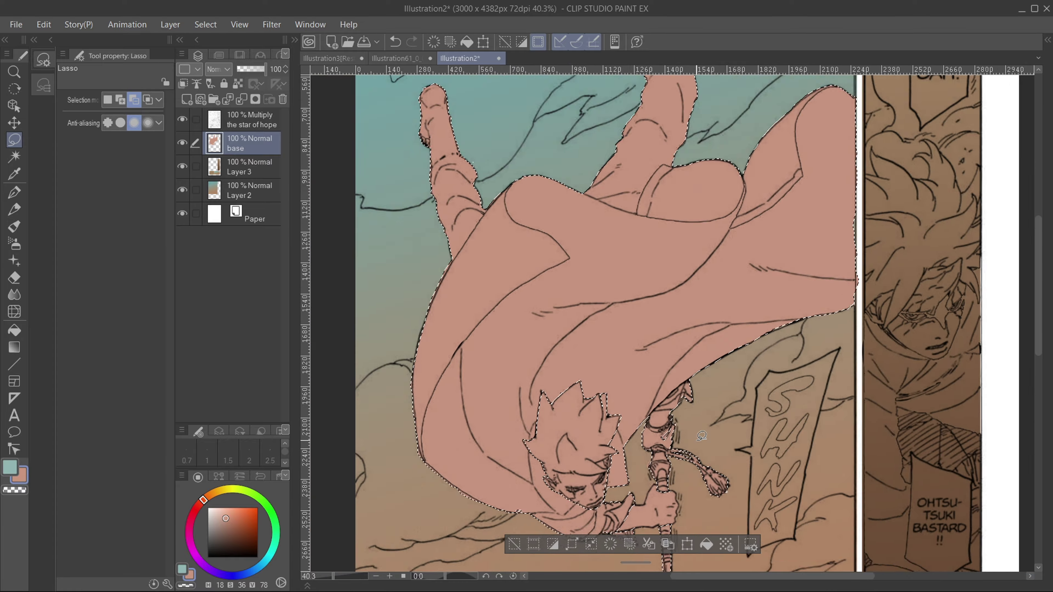
pyautogui.scroll(5, 431, 83)
pyautogui.scroll(-8, 575, 171)
# - Add a new layer above base, fill the selected clothing with near-black HSV 18, 35, 20, and clear the selection
pyautogui.hotkey('ctrl', 'shift', 'n')
pyautogui.click(227, 542)
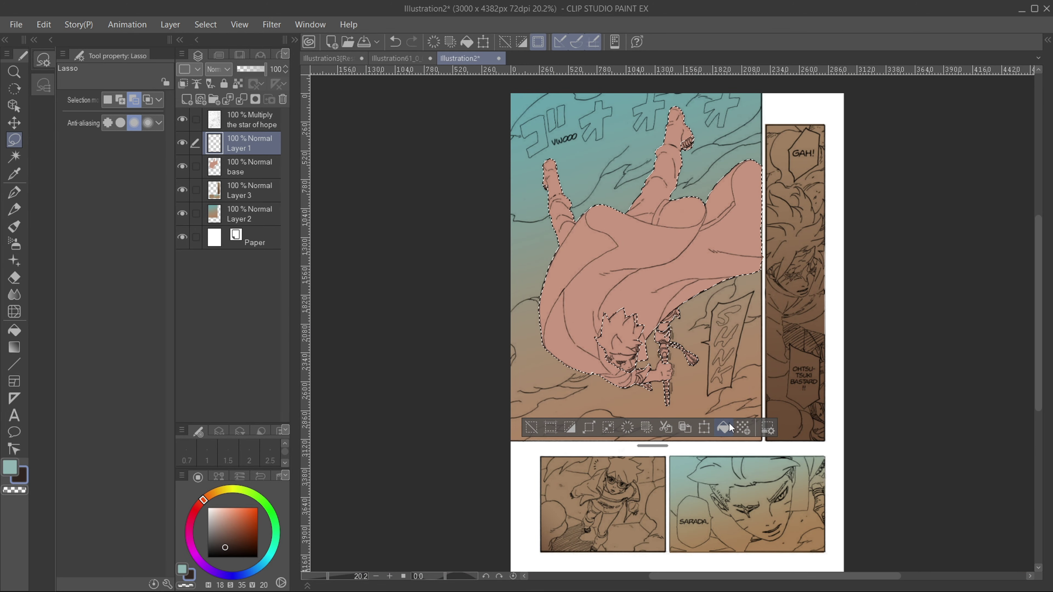
pyautogui.click(724, 427)
pyautogui.scroll(3, 696, 310)
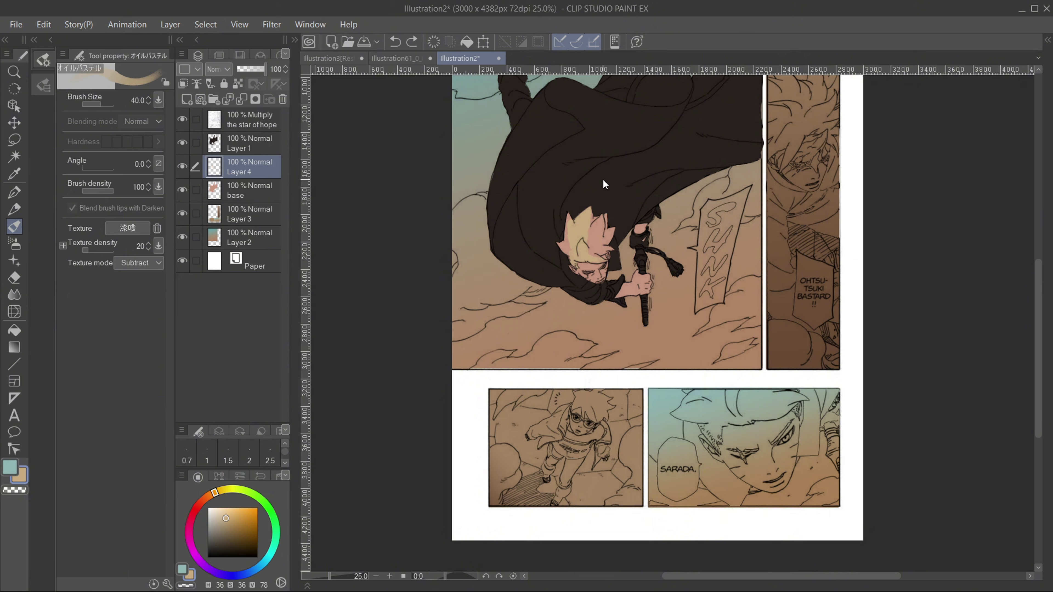
# - Undo the partial hair strokes and the extra layer holding them
pyautogui.hotkey('ctrl', 'z')
pyautogui.scroll(1, 605, 187)
pyautogui.hotkey('ctrl', 'z')
pyautogui.hotkey('ctrl', 'z')
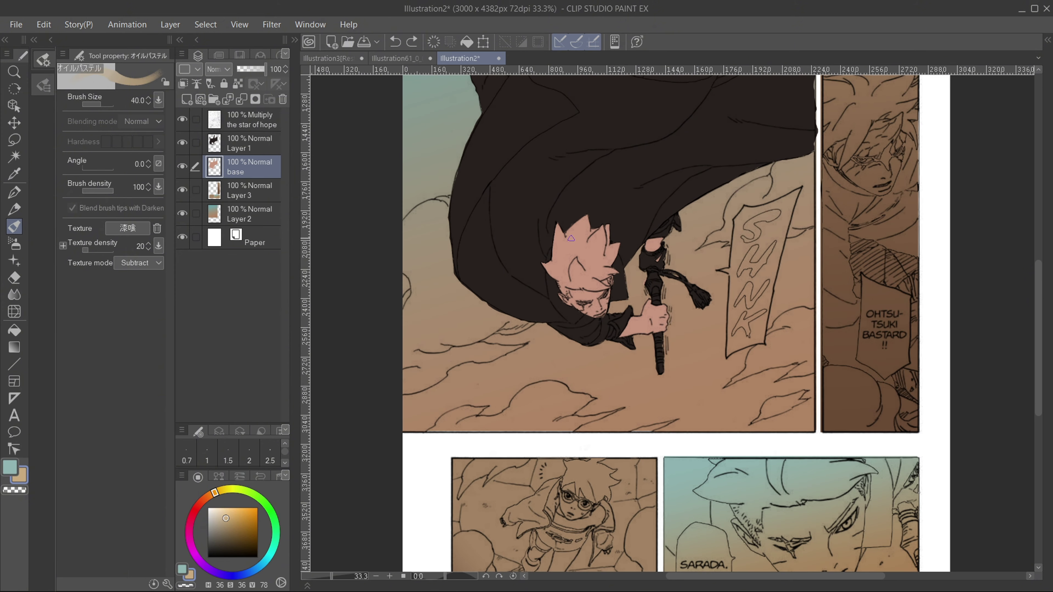
# - Lock the base layer's transparent pixels and paint the flying boy's hair sandy blond with HSV 36, 36, 78
pyautogui.scroll(2, 616, 240)
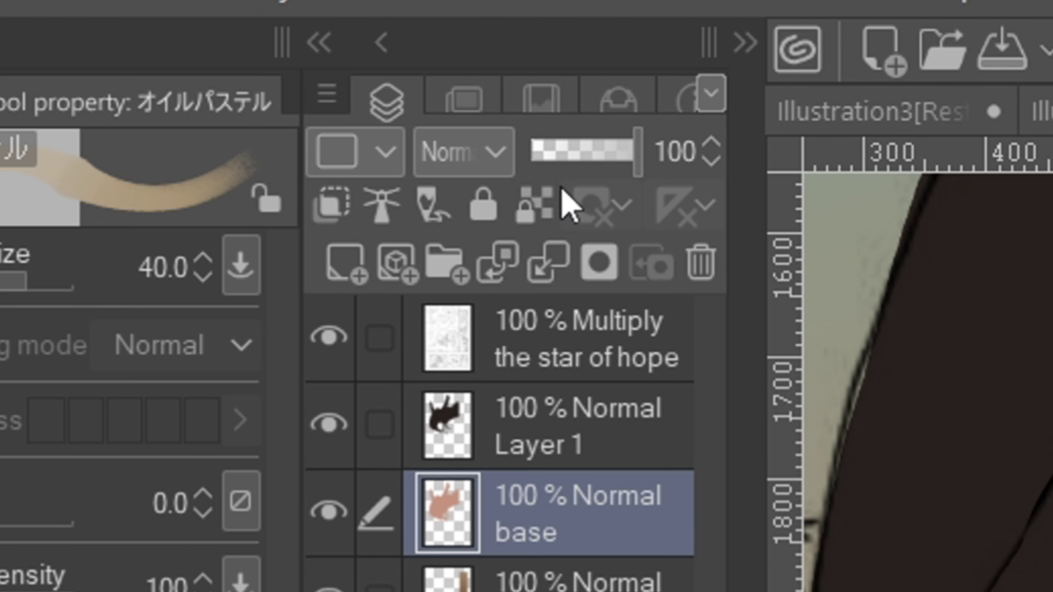
pyautogui.click(238, 83)
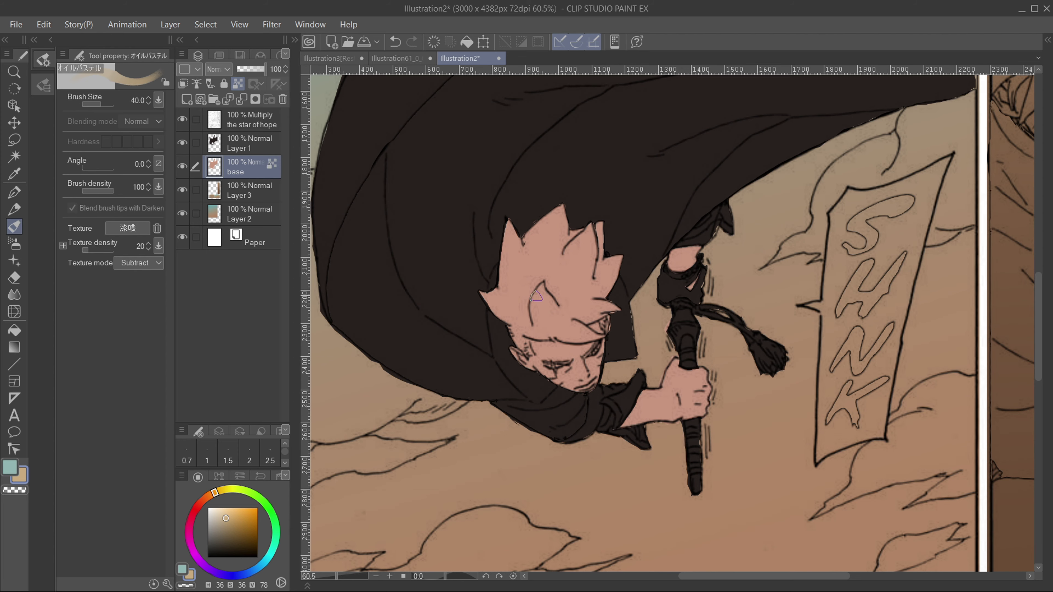
pyautogui.moveTo(511, 228)
pyautogui.mouseDown()
pyautogui.moveTo(485, 302)
pyautogui.moveTo(533, 245)
pyautogui.moveTo(539, 290)
pyautogui.moveTo(589, 240)
pyautogui.moveTo(540, 300)
pyautogui.moveTo(602, 218)
pyautogui.mouseUp()
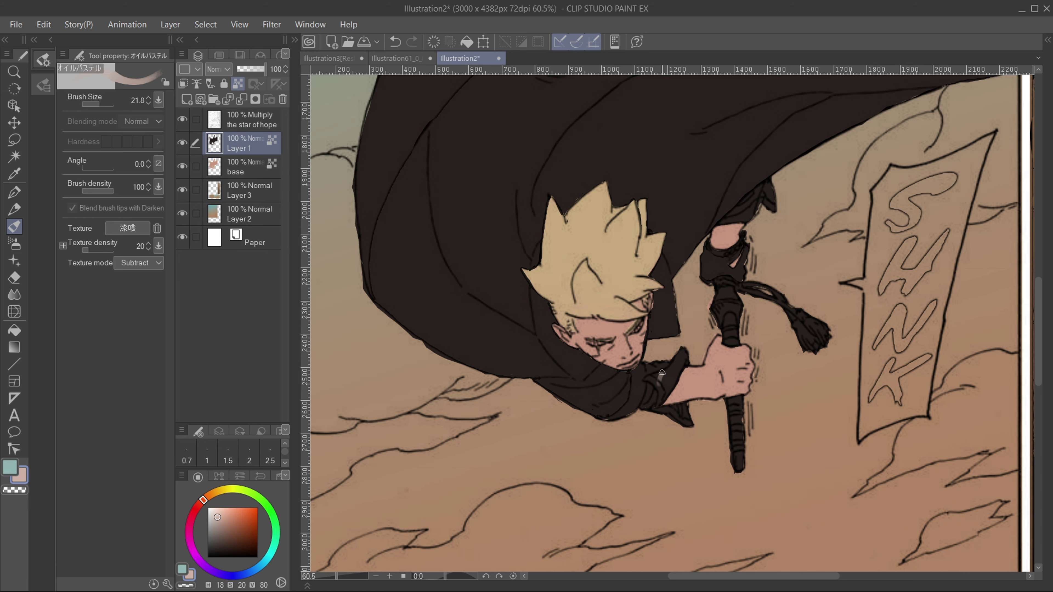
# - Paint the forearm bandages and the sword's grip wrapping pale pinkish grey, HSV 18, 20, 80, on Layer 1
pyautogui.moveTo(662, 372)
pyautogui.mouseDown()
pyautogui.moveTo(652, 408)
pyautogui.moveTo(648, 379)
pyautogui.moveTo(656, 402)
pyautogui.moveTo(661, 363)
pyautogui.moveTo(646, 400)
pyautogui.moveTo(659, 393)
pyautogui.moveTo(687, 420)
pyautogui.mouseUp()
pyautogui.moveTo(685, 362)
pyautogui.mouseDown()
pyautogui.moveTo(665, 399)
pyautogui.moveTo(652, 374)
pyautogui.moveTo(695, 448)
pyautogui.mouseUp()
pyautogui.press('e')
pyautogui.hotkey('alt', '[')
pyautogui.scroll(-5, 705, 435)
pyautogui.scroll(-1, 701, 312)
pyautogui.scroll(5, 693, 434)
pyautogui.press('b')
pyautogui.click(245, 146)
pyautogui.moveTo(684, 347); pyautogui.dragTo(685, 321)
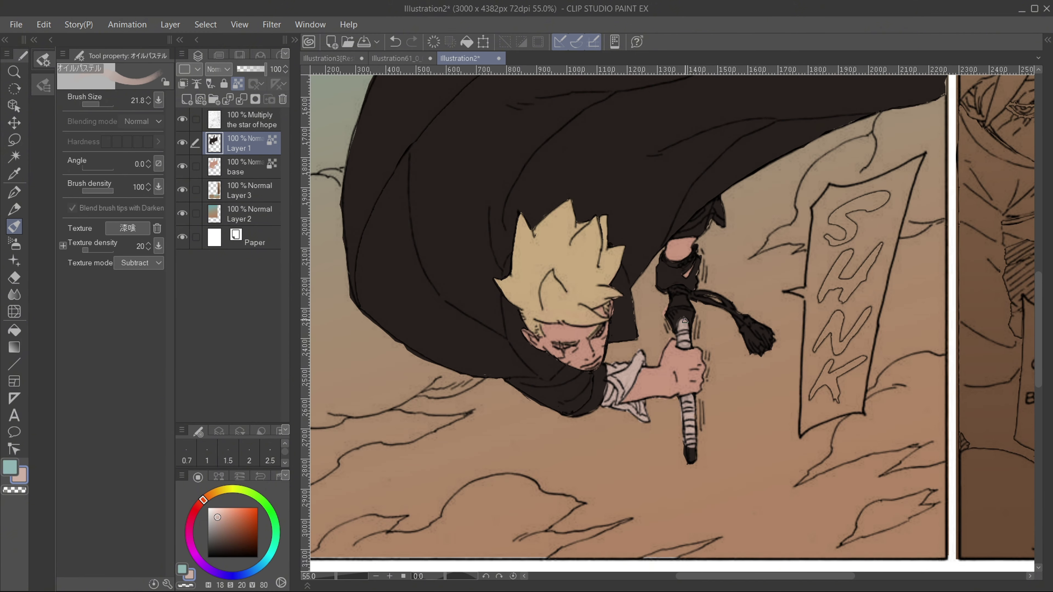
# - Paint the sword fitting between the grip and the tassel tan with HSV 28, 43, 72 on Layer 1
pyautogui.scroll(3, 691, 206)
pyautogui.doubleClick(20, 476)
pyautogui.click(541, 397)
pyautogui.click(426, 256)
pyautogui.click(680, 203)
pyautogui.moveTo(669, 367)
pyautogui.mouseDown()
pyautogui.moveTo(673, 331)
pyautogui.moveTo(689, 332)
pyautogui.moveTo(656, 353)
pyautogui.mouseUp()
pyautogui.press('e')
pyautogui.click(238, 171)
pyautogui.click(244, 147)
pyautogui.press('p')
pyautogui.click(14, 228)
pyautogui.scroll(3, 497, 344)
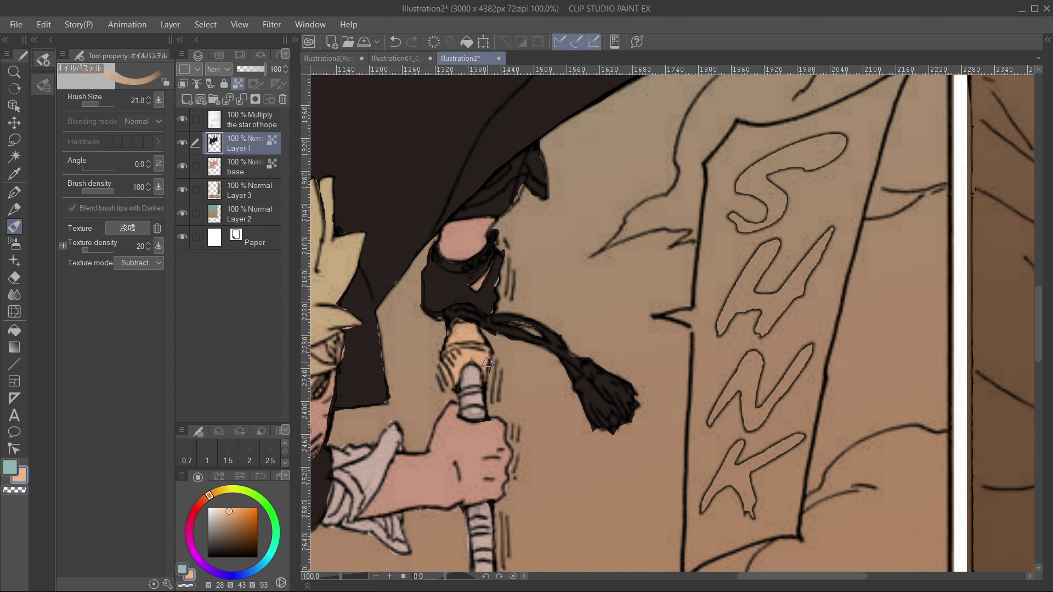
pyautogui.click(229, 522)
pyautogui.moveTo(450, 375)
pyautogui.mouseDown()
pyautogui.moveTo(459, 329)
pyautogui.moveTo(489, 364)
pyautogui.mouseUp()
# - Paint the dark tip at the lower end of the sword with the same tan on Layer 1
pyautogui.scroll(-6, 527, 278)
pyautogui.scroll(6, 523, 269)
pyautogui.scroll(-7, 520, 244)
pyautogui.scroll(6, 510, 404)
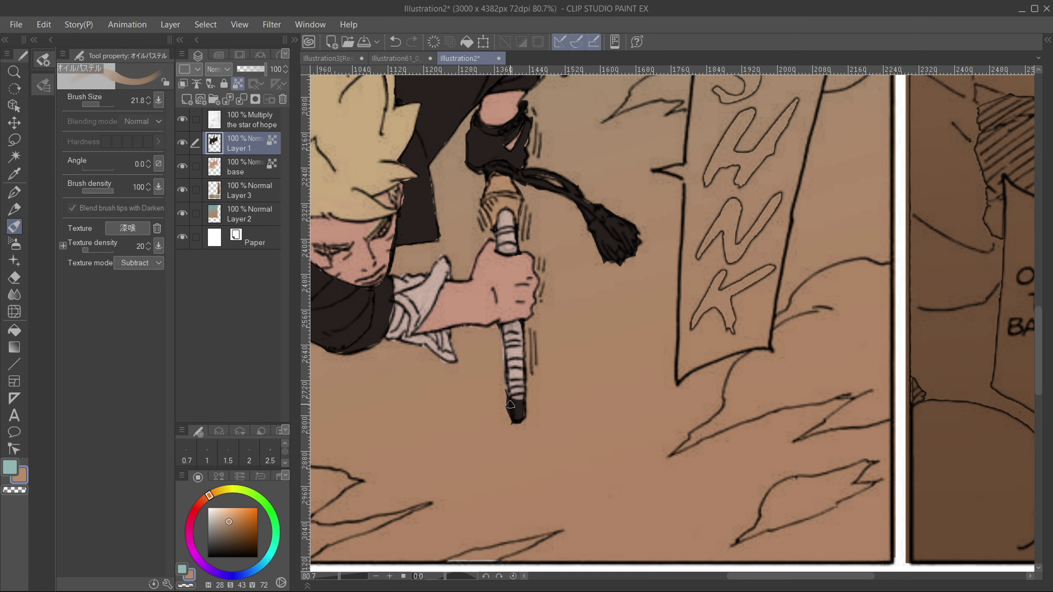
pyautogui.scroll(-3, 510, 405)
pyautogui.scroll(5, 638, 355)
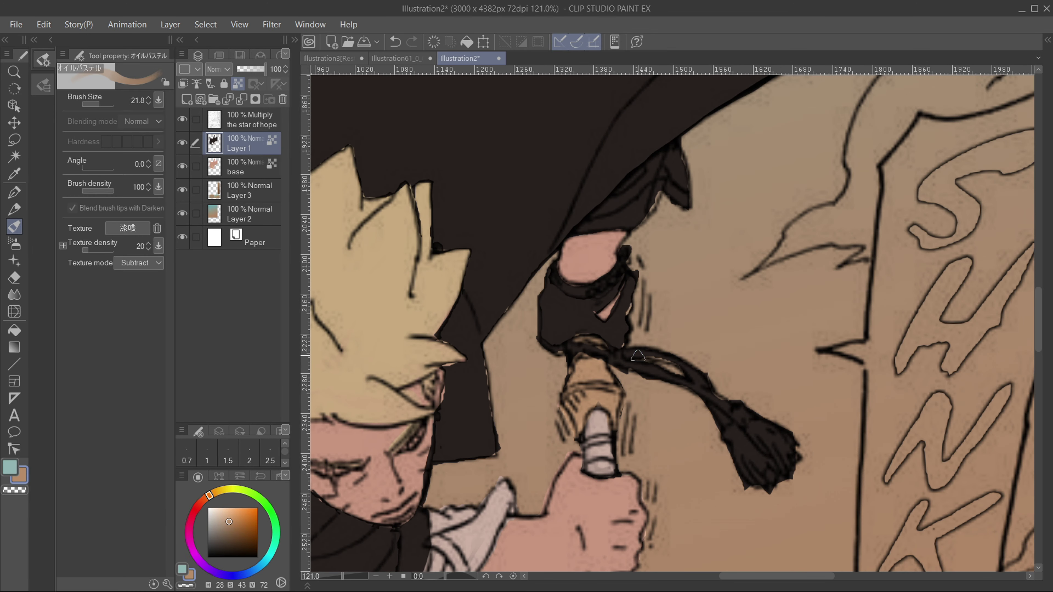
# - Paint the sword's cord and tassel dark purple with HSV 311, 31, 27 on Layer 1
pyautogui.click(228, 540)
pyautogui.moveTo(209, 496); pyautogui.dragTo(191, 547)
pyautogui.click(223, 544)
pyautogui.moveTo(575, 350)
pyautogui.mouseDown()
pyautogui.moveTo(601, 358)
pyautogui.moveTo(785, 503)
pyautogui.moveTo(786, 444)
pyautogui.mouseUp()
pyautogui.scroll(-5, 661, 337)
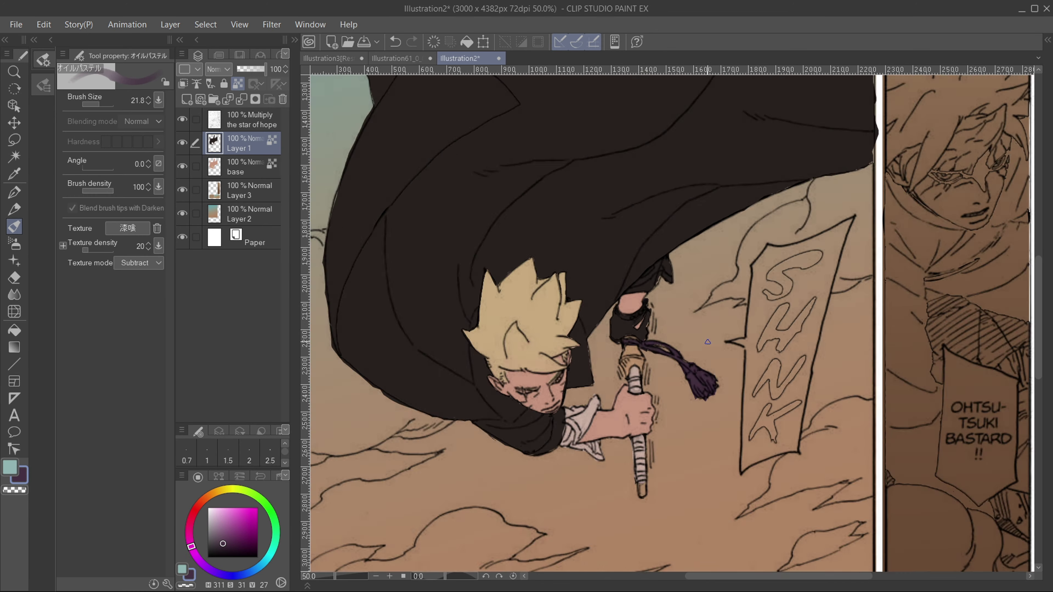
pyautogui.scroll(-4, 708, 341)
pyautogui.scroll(3, 664, 270)
pyautogui.scroll(-3, 658, 256)
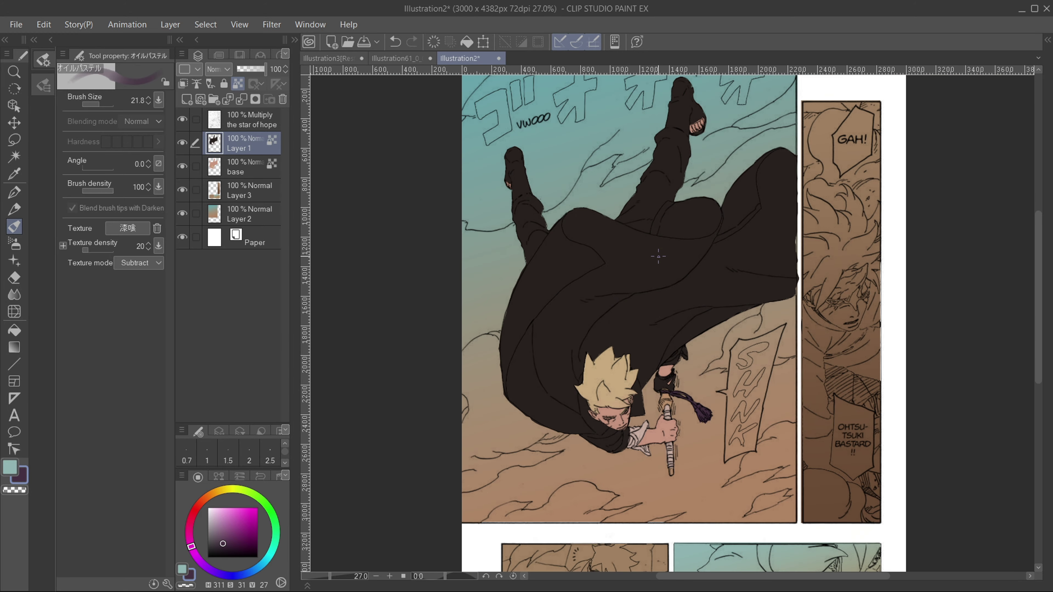
# - Try a dark magenta shade based on the cape's near-black along the boy's sleeve edge, and undo the stroke
pyautogui.scroll(-1, 658, 257)
pyautogui.scroll(4, 641, 456)
pyautogui.keyDown('alt'); pyautogui.click(456, 265); pyautogui.keyUp('alt')
pyautogui.click(191, 525)
pyautogui.click(221, 543)
pyautogui.keyDown('alt'); pyautogui.click(457, 266); pyautogui.keyUp('alt')
pyautogui.click(189, 540)
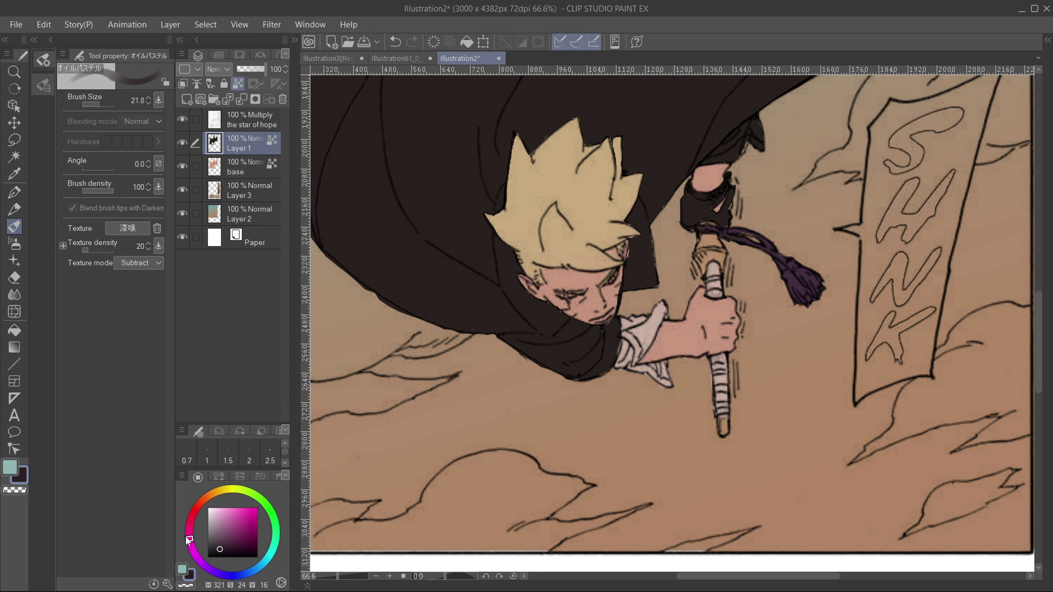
pyautogui.click(189, 532)
pyautogui.click(223, 541)
pyautogui.moveTo(613, 326)
pyautogui.mouseDown()
pyautogui.moveTo(608, 366)
pyautogui.moveTo(584, 375)
pyautogui.moveTo(616, 343)
pyautogui.moveTo(586, 381)
pyautogui.mouseUp()
pyautogui.click(190, 521)
pyautogui.hotkey('ctrl', 'z')
# - Paint the edge of the boy's sleeve beside the forearm bandages maroon with HSV 346, 53, 47
pyautogui.scroll(-2, 651, 336)
pyautogui.scroll(3, 636, 332)
pyautogui.click(227, 538)
pyautogui.click(232, 534)
pyautogui.scroll(-3, 704, 382)
pyautogui.scroll(3, 719, 286)
# - Colour the other sleeve below the cape with the sampled pale bandage shade and the maroon trim
pyautogui.keyDown('alt'); pyautogui.click(635, 461); pyautogui.keyUp('alt')
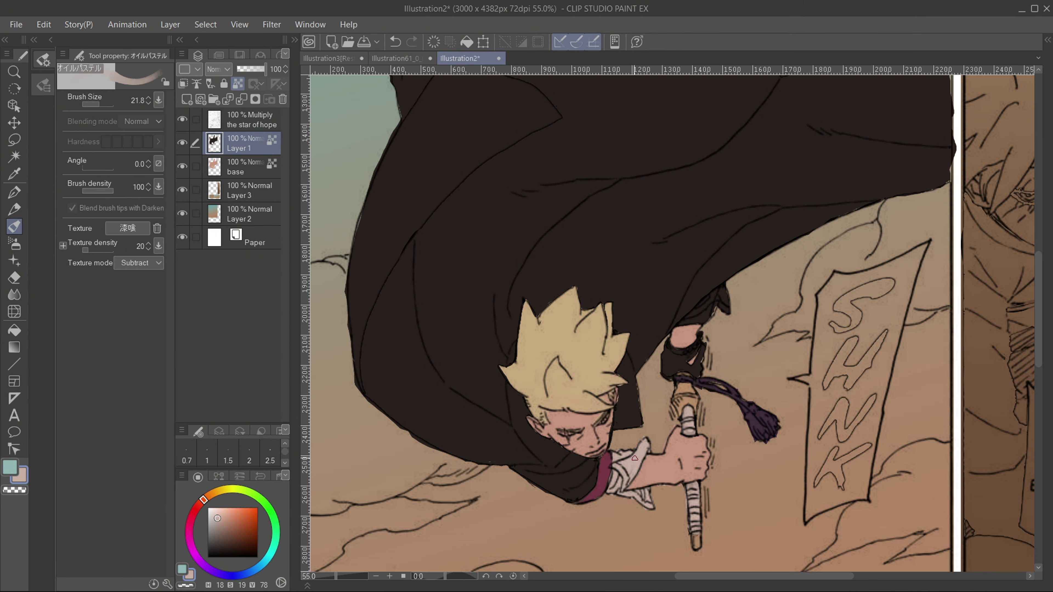
pyautogui.moveTo(690, 319)
pyautogui.mouseDown()
pyautogui.moveTo(712, 296)
pyautogui.moveTo(686, 321)
pyautogui.moveTo(727, 311)
pyautogui.moveTo(707, 299)
pyautogui.mouseUp()
pyautogui.hotkey('ctrl', 'z')
pyautogui.keyDown('alt'); pyautogui.click(604, 477); pyautogui.keyUp('alt')
pyautogui.keyDown('alt'); pyautogui.click(692, 274); pyautogui.keyUp('alt')
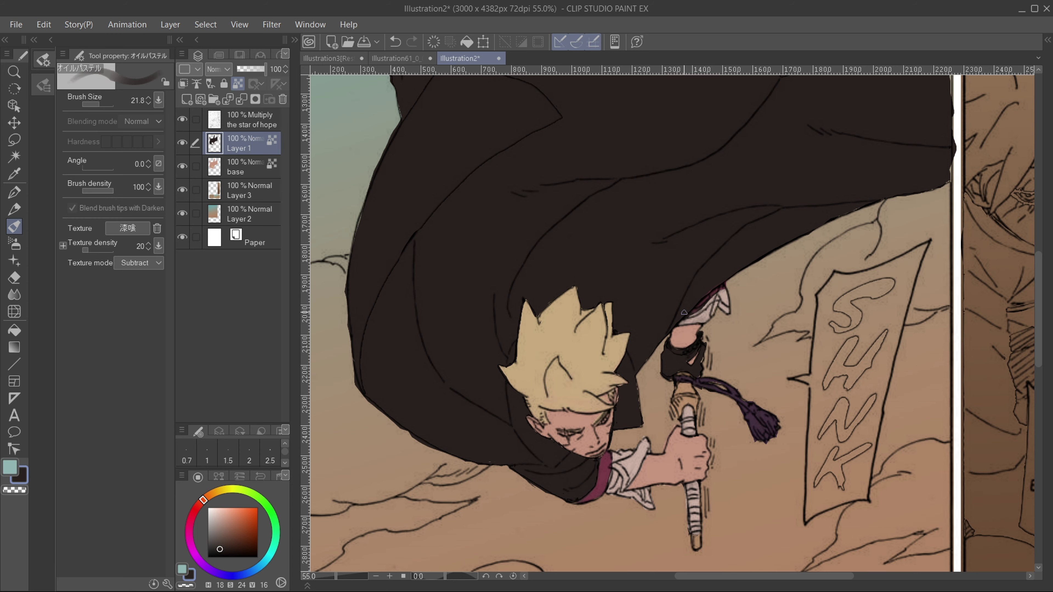
pyautogui.scroll(-3, 740, 348)
pyautogui.scroll(-3, 622, 293)
pyautogui.scroll(5, 680, 199)
pyautogui.hotkey('ctrl', 'z')
# - Try selecting the cape's lining with a lasso outline and an automatic selection of the dark area, undoing both
pyautogui.press('g')
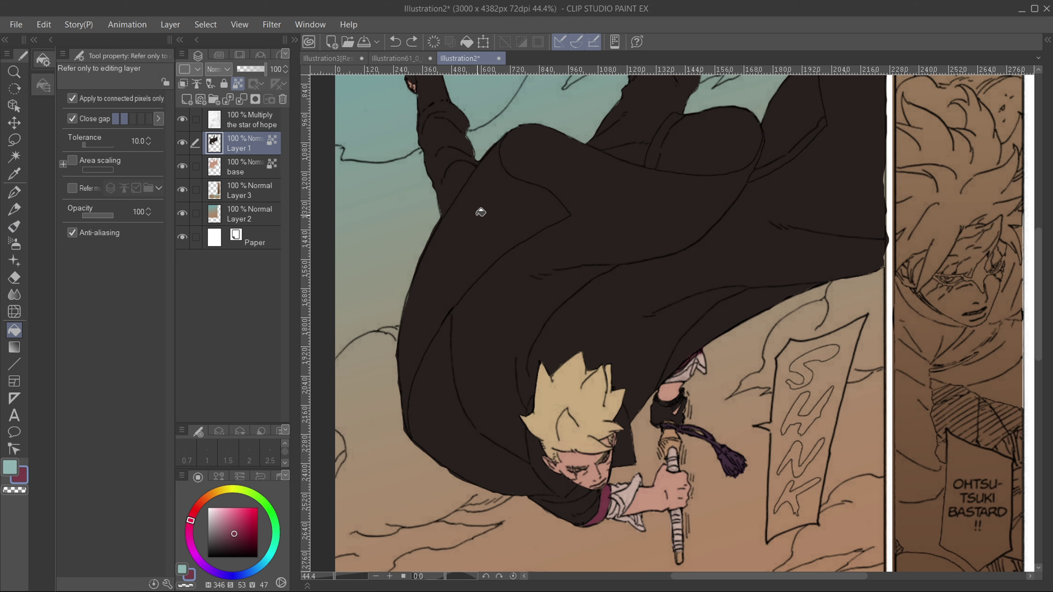
pyautogui.press('m')
pyautogui.moveTo(405, 435)
pyautogui.mouseDown()
pyautogui.moveTo(427, 241)
pyautogui.moveTo(454, 304)
pyautogui.mouseUp()
pyautogui.hotkey('ctrl', 'z')
pyautogui.click(15, 157)
pyautogui.click(43, 85)
pyautogui.click(104, 96)
pyautogui.click(500, 240)
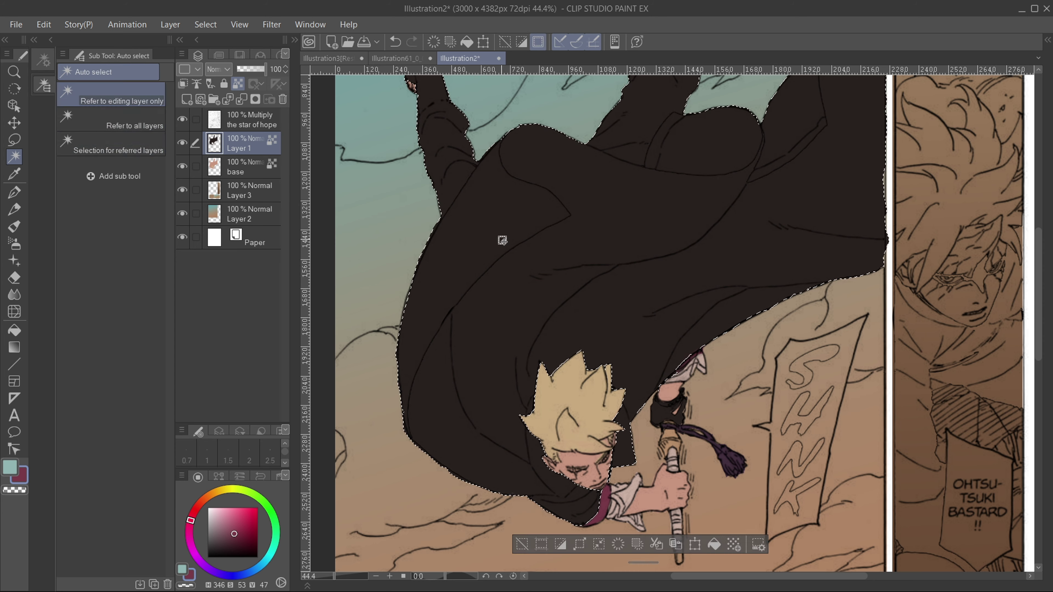
pyautogui.hotkey('ctrl', 'z')
# - Lasso-select the turned-out lining areas of the cape on Layer 1 and fill them with maroon
pyautogui.click(12, 141)
pyautogui.moveTo(407, 440)
pyautogui.mouseDown()
pyautogui.moveTo(559, 214)
pyautogui.moveTo(407, 473)
pyautogui.mouseUp()
pyautogui.click(43, 61)
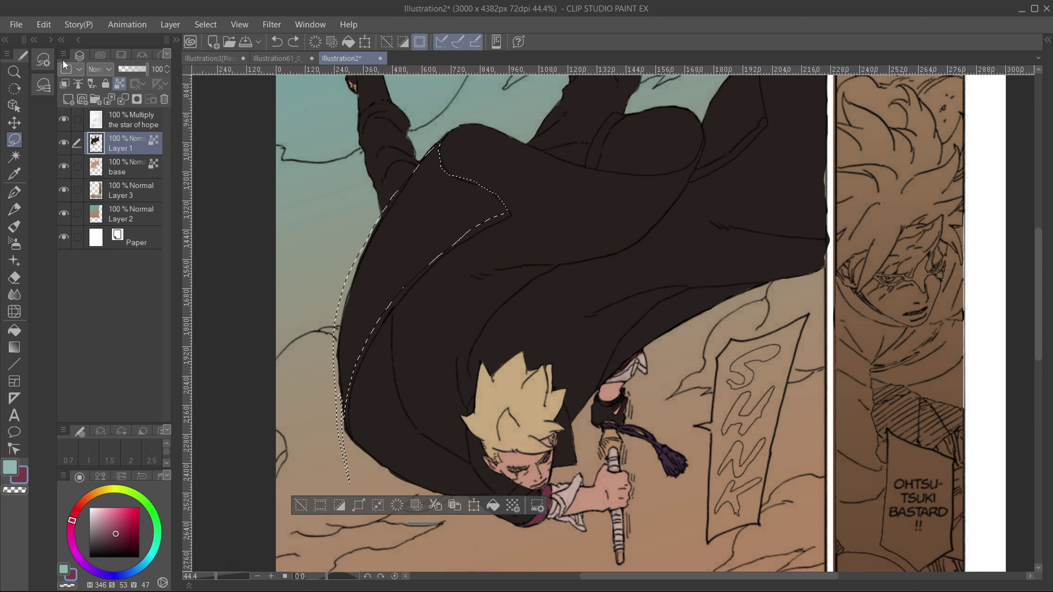
pyautogui.click(121, 100)
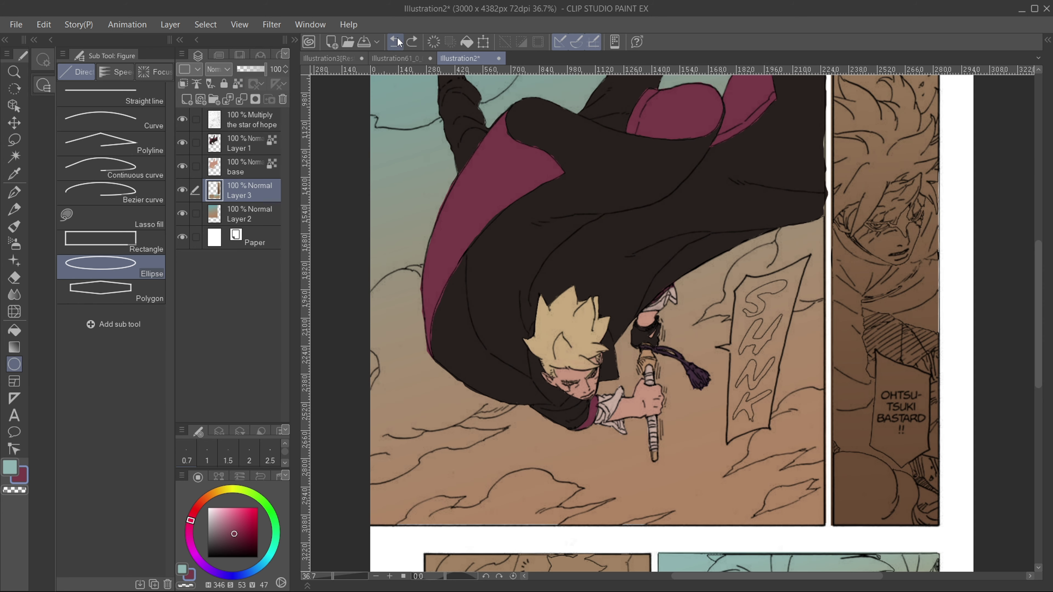
# - Draw a circular selection around the boy's hand and sword on Layer 3
pyautogui.click(14, 141)
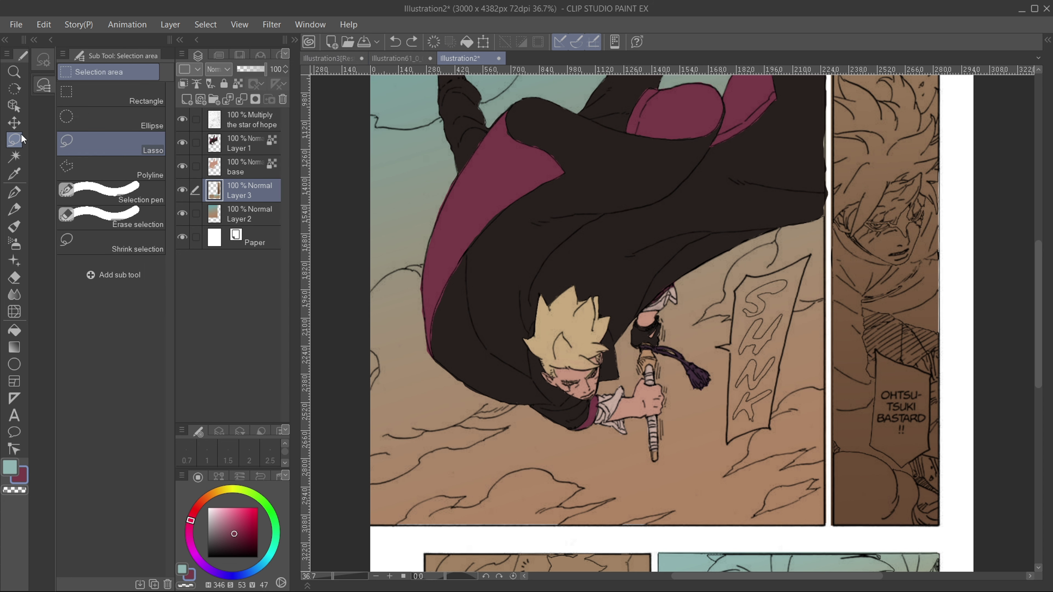
pyautogui.click(121, 110)
pyautogui.moveTo(544, 351)
pyautogui.mouseDown()
pyautogui.moveTo(564, 394)
pyautogui.moveTo(678, 479)
pyautogui.mouseUp()
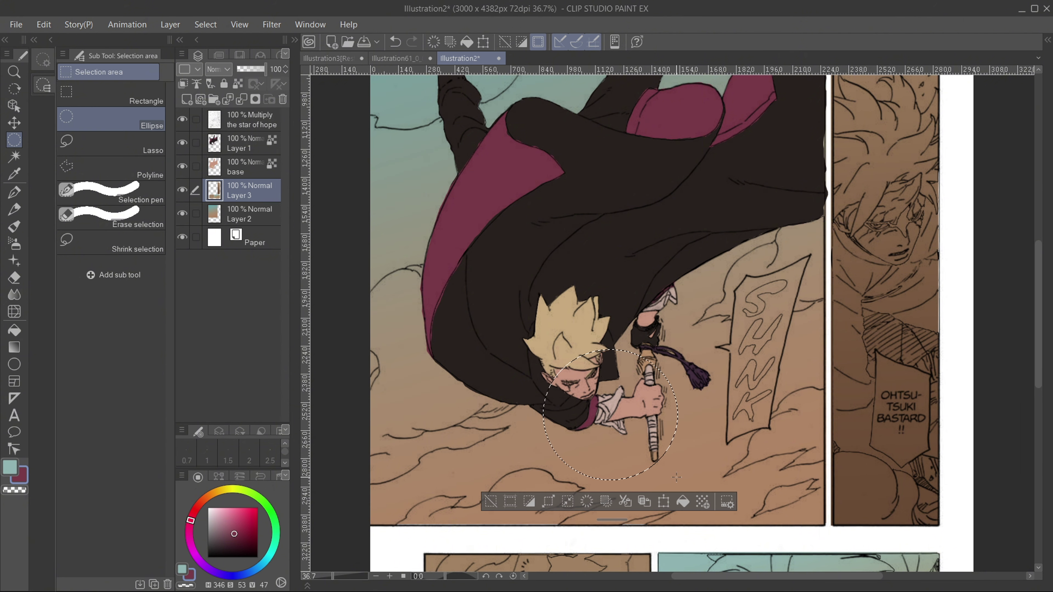
pyautogui.scroll(-2, 446, 324)
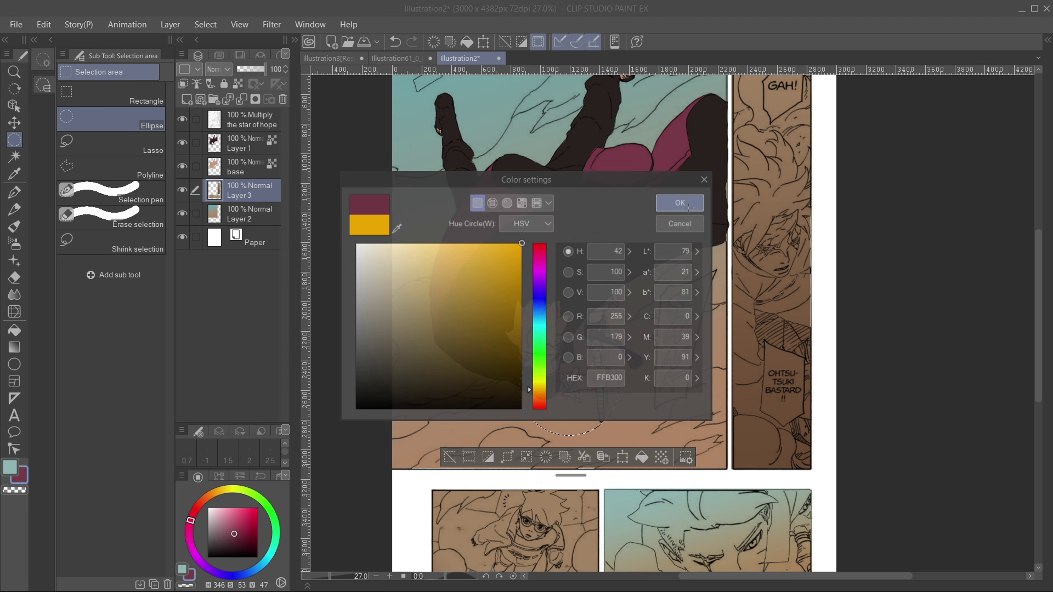
# - Set the colour to orange-yellow FFB300, fill the circle with it as a sun, and clear the selection
pyautogui.click(680, 203)
pyautogui.click(647, 460)
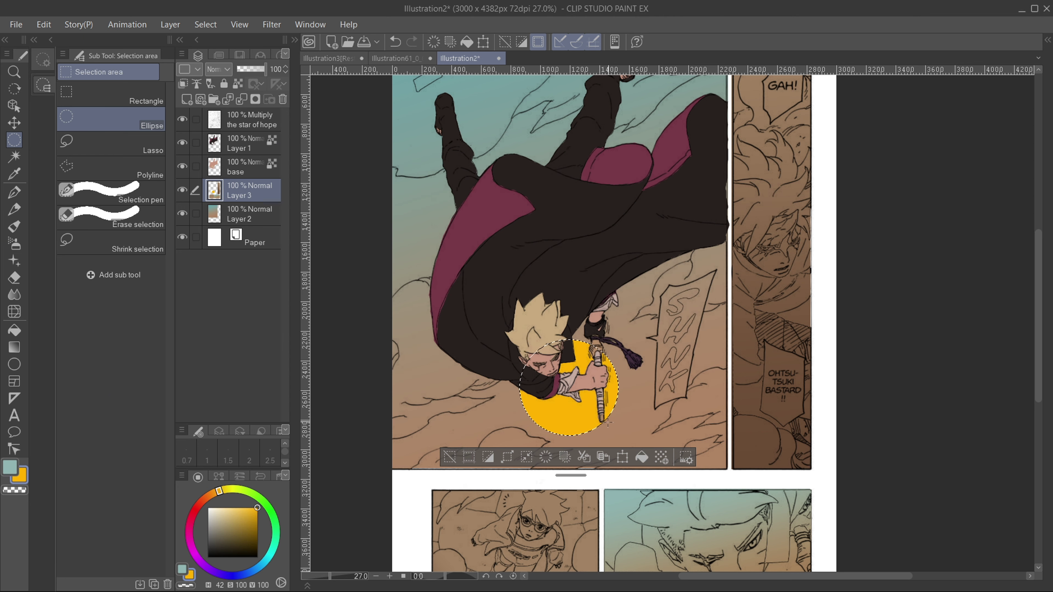
pyautogui.scroll(-2, 616, 326)
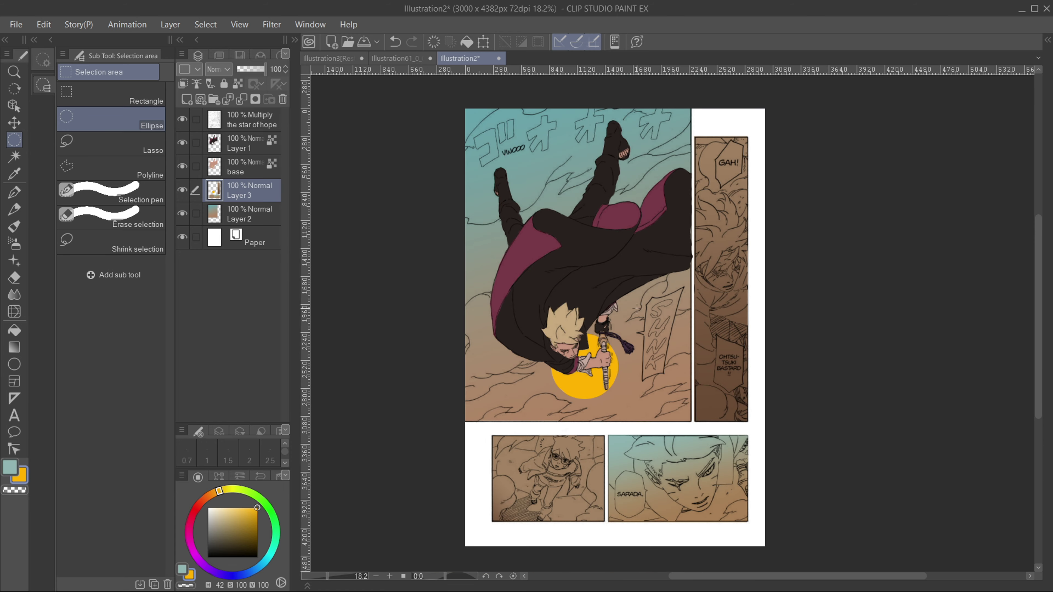
pyautogui.scroll(2, 590, 323)
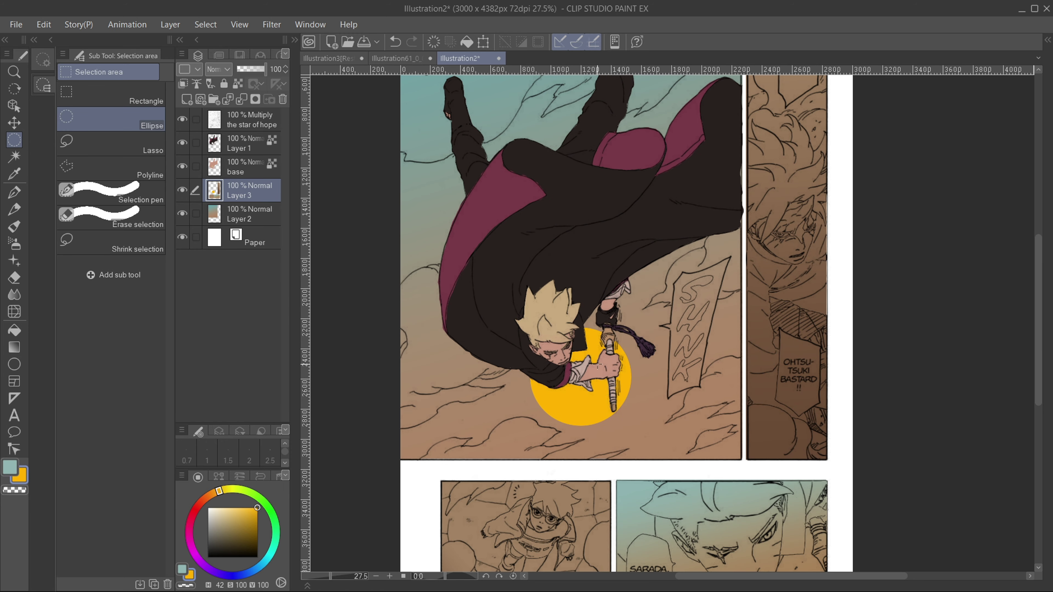
pyautogui.scroll(1, 625, 367)
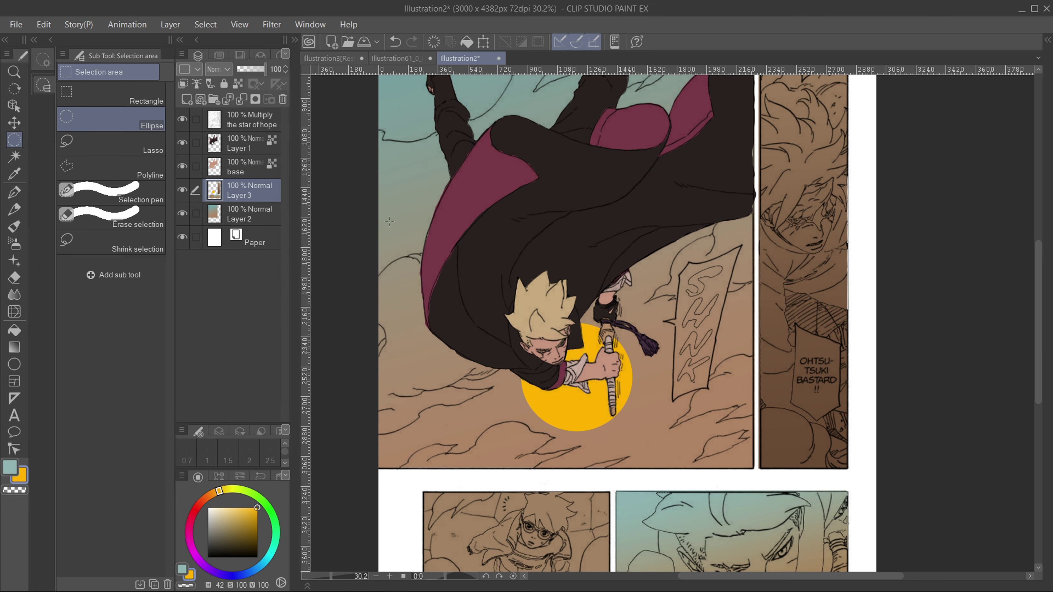
# - Fill the clouds grey and colour the SHNK sign dark with orange sound-effect lettering on separate layers beneath the figure
pyautogui.scroll(-1, 390, 222)
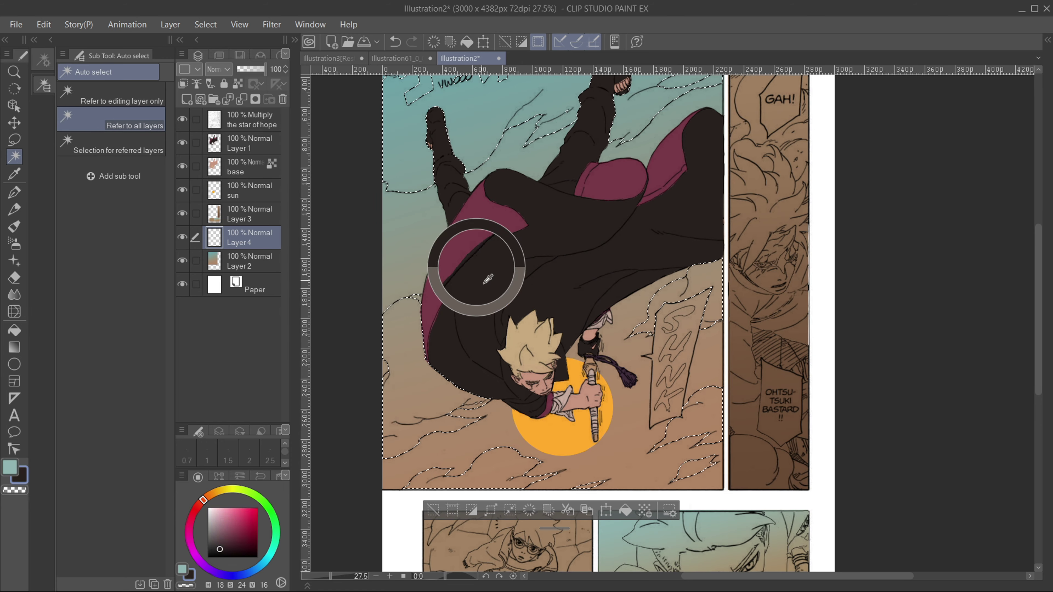
pyautogui.scroll(-3, 539, 290)
pyautogui.scroll(4, 604, 403)
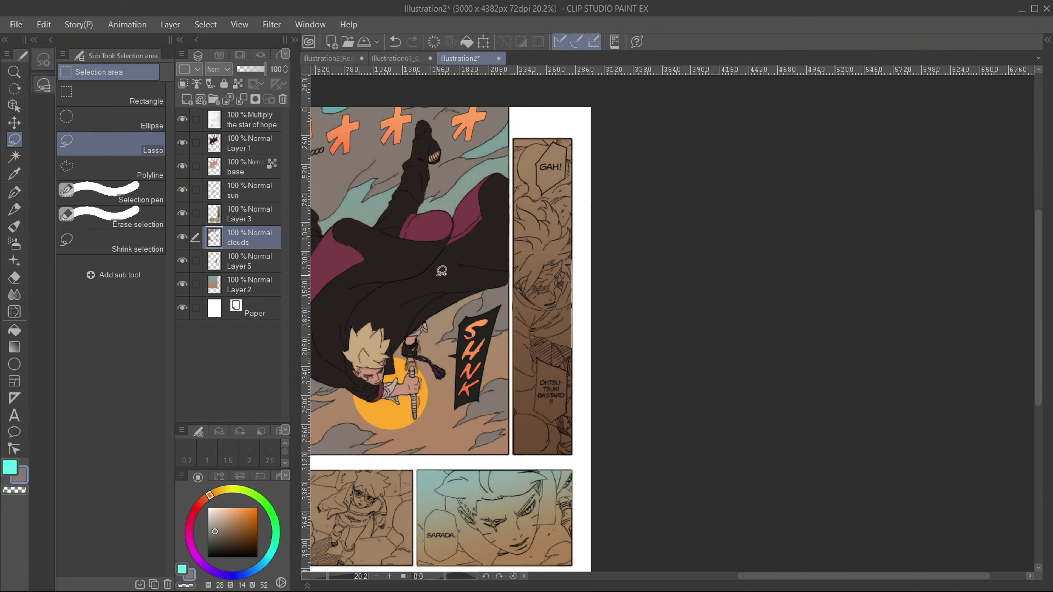
# - Lasso the figure in the tall narrow panel on a new layer, fill it beige, and name the layer mitsbase
pyautogui.scroll(2, 441, 271)
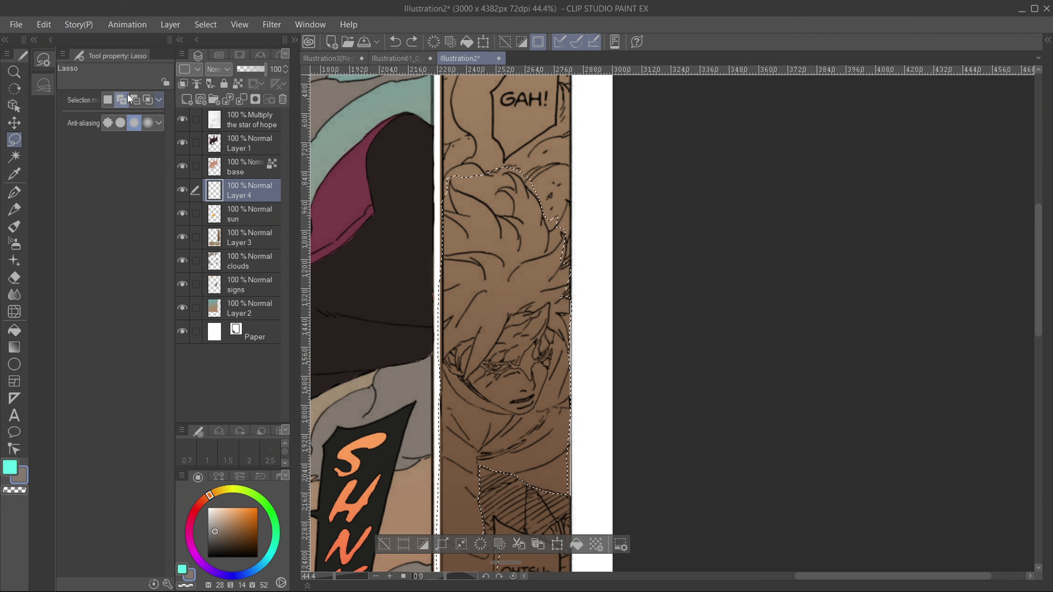
pyautogui.scroll(1, 443, 324)
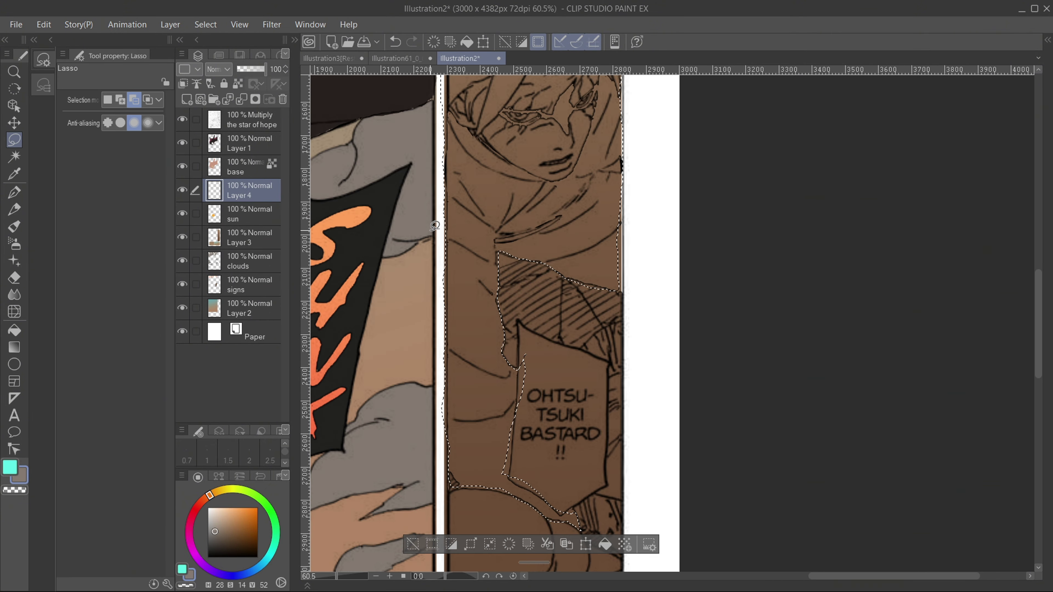
pyautogui.scroll(-2, 647, 490)
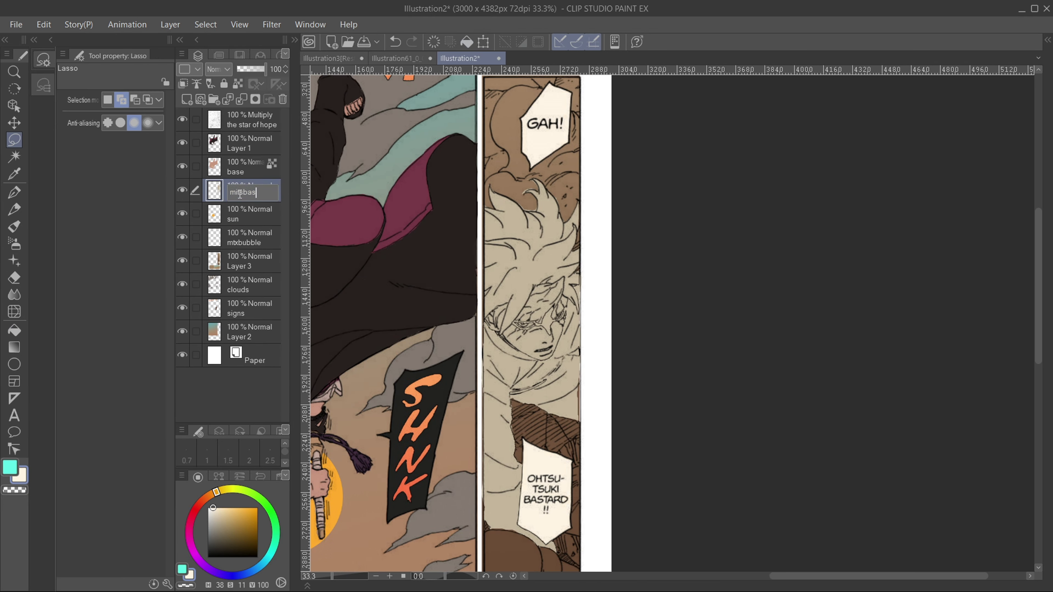
pyautogui.scroll(2, 452, 326)
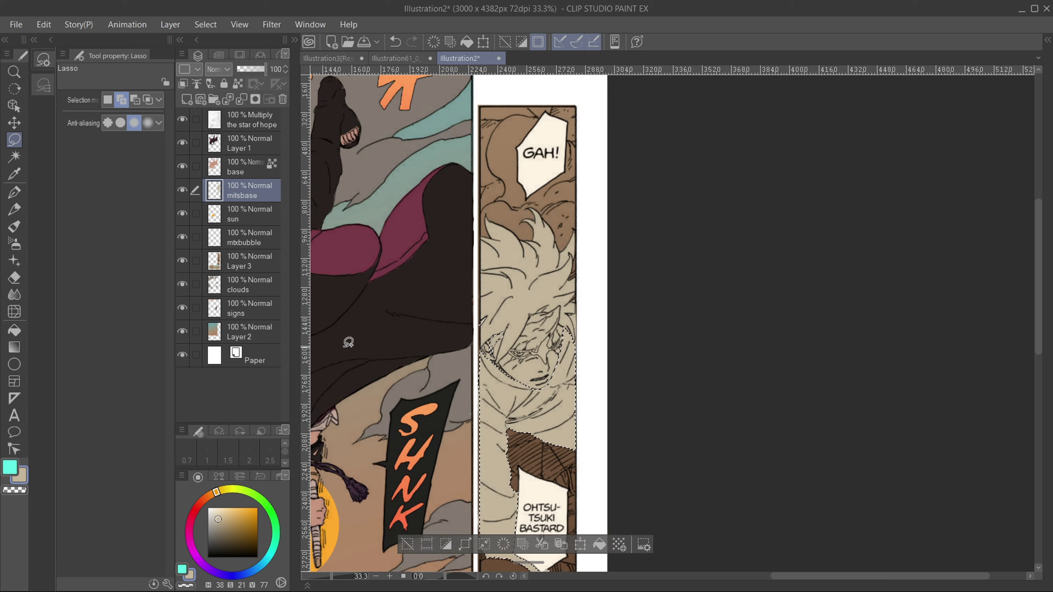
# - Fill the figure's cloak near-black and the spiky hair mint green on separate layers above mitsbase
pyautogui.scroll(-2, 434, 508)
pyautogui.scroll(2, 434, 508)
pyautogui.scroll(3, 579, 284)
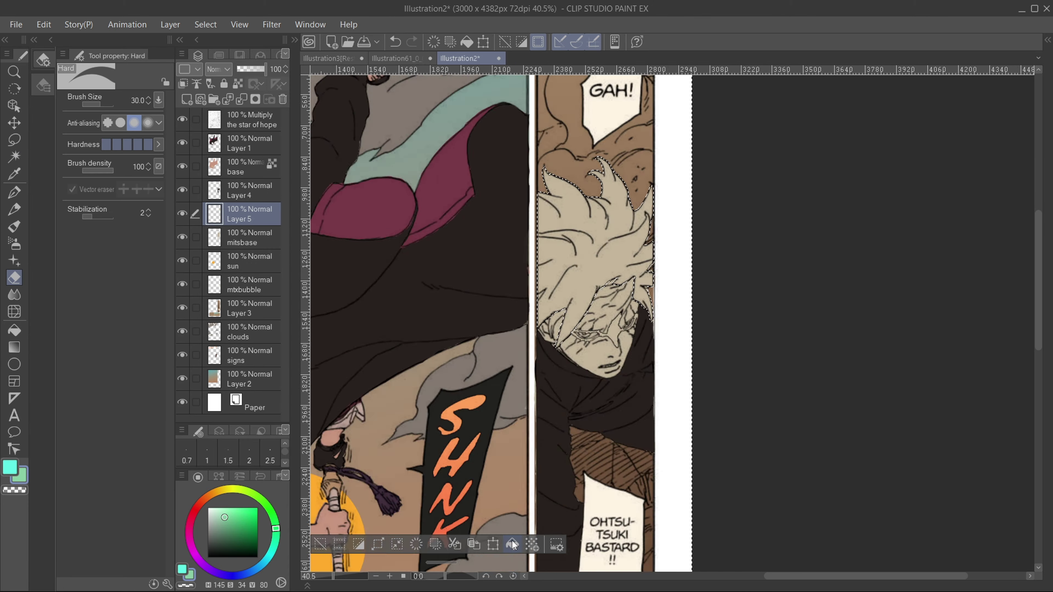
pyautogui.scroll(-3, 736, 383)
pyautogui.scroll(3, 502, 294)
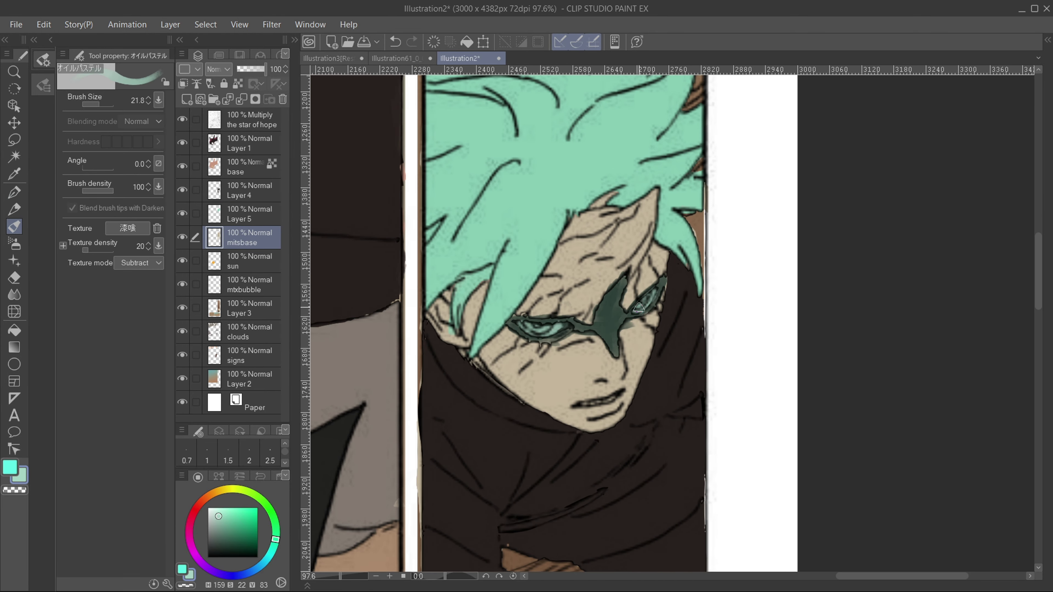
# - Paint the green-haired figure's eyes and forehead horn yellow on the mitsbase layer
pyautogui.click(213, 519)
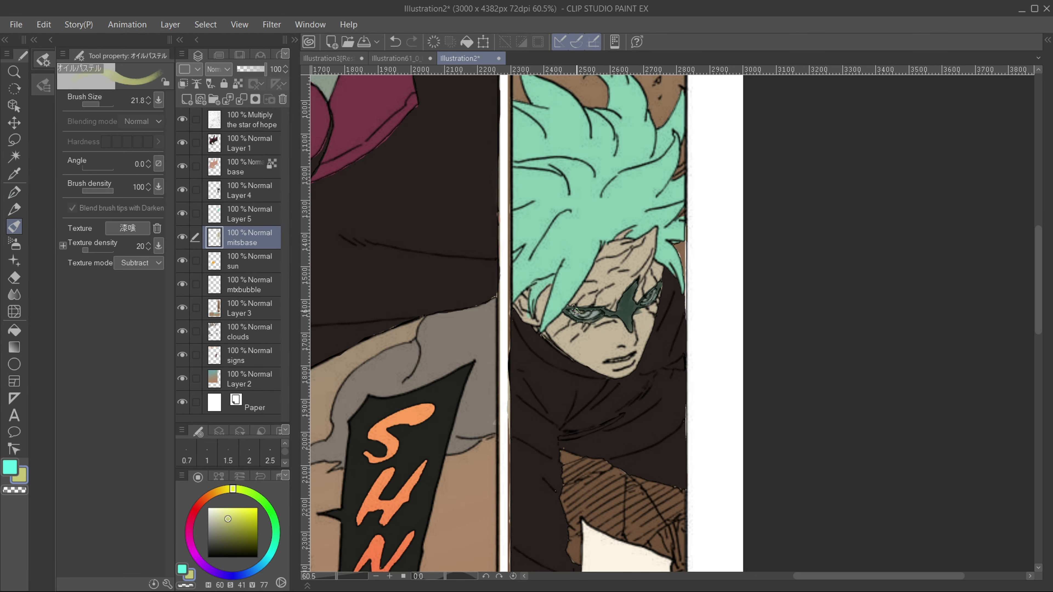
pyautogui.scroll(3, 588, 352)
pyautogui.scroll(-4, 622, 324)
pyautogui.scroll(3, 695, 283)
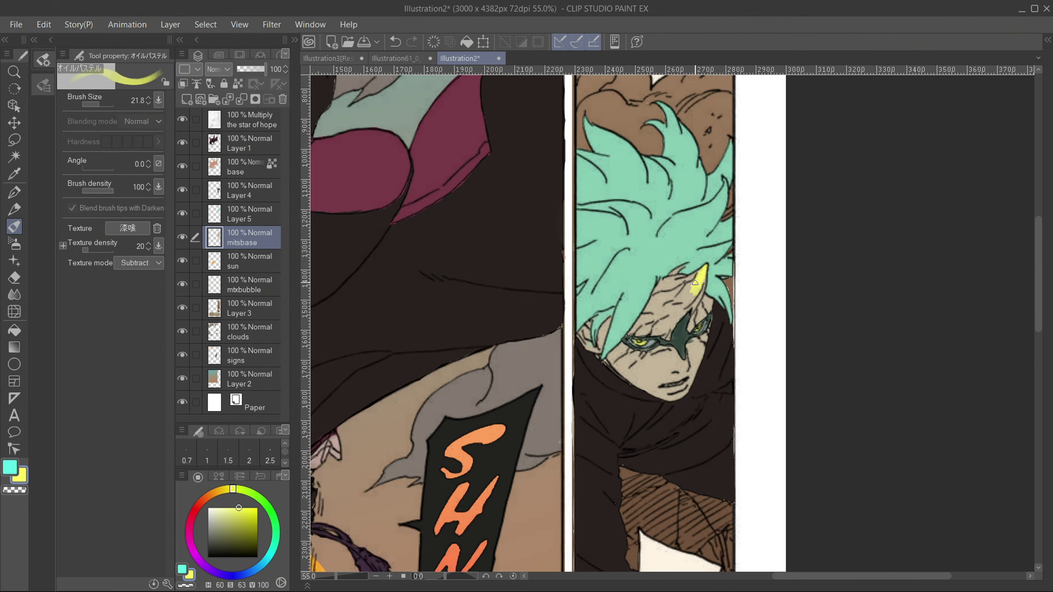
pyautogui.scroll(1, 695, 282)
pyautogui.scroll(-3, 695, 283)
pyautogui.scroll(3, 696, 283)
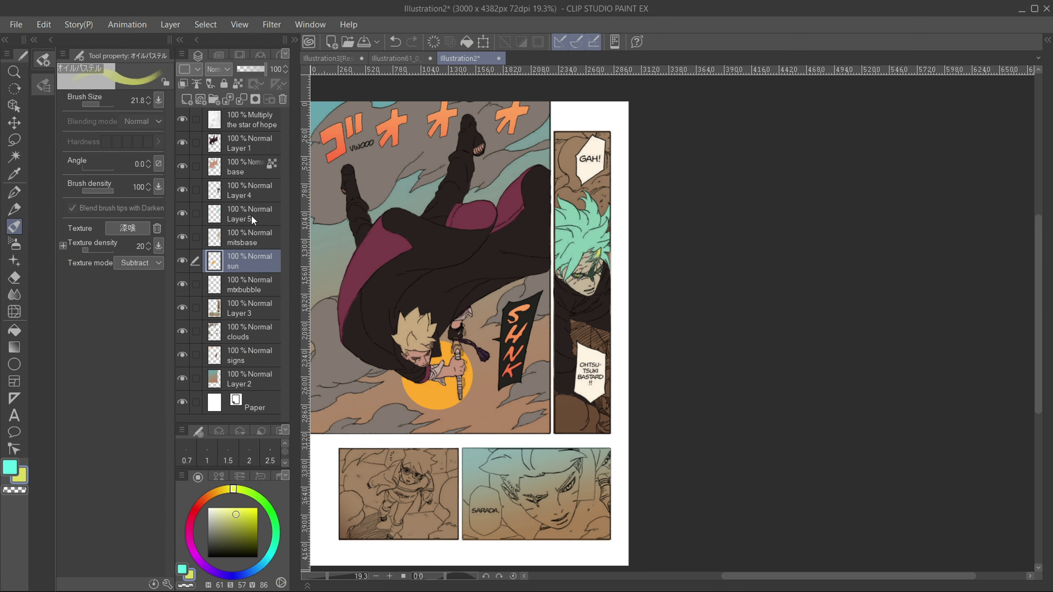
# - Group the layers of the green-haired figure in a folder named Mitsuki panel
pyautogui.hotkey('ctrl', 'g')
pyautogui.doubleClick(250, 189)
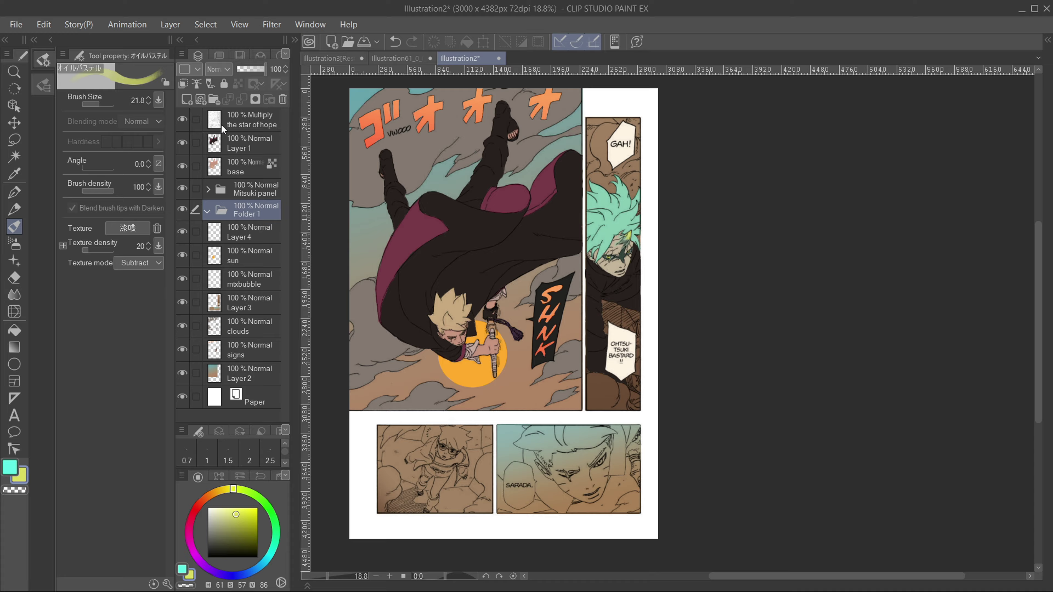
# - Colour the girl's skin on one layer of the sarada folder and her jacket and hair near-black on another named blacks
pyautogui.scroll(4, 630, 406)
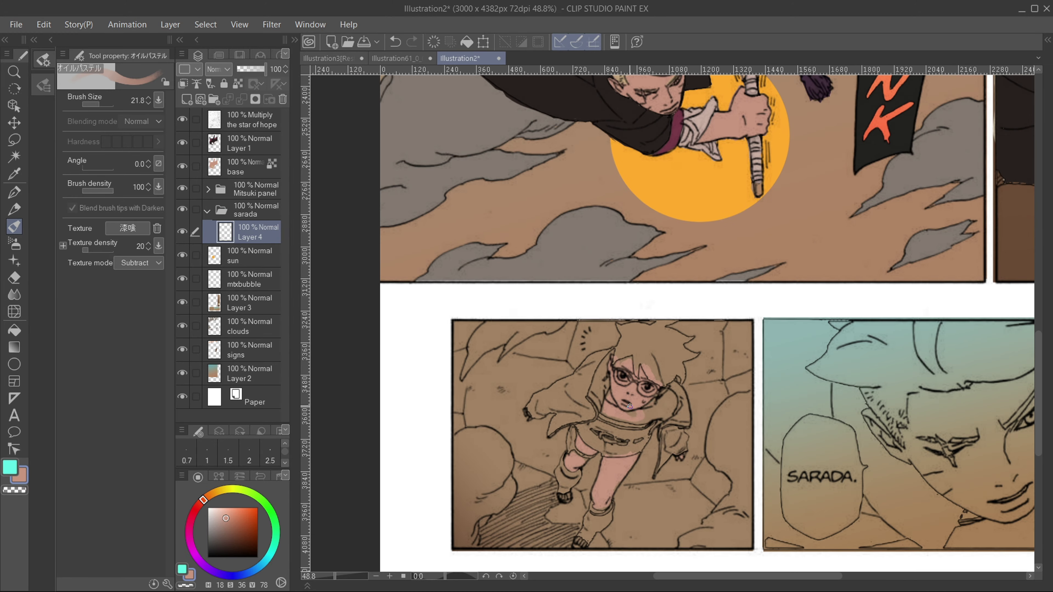
pyautogui.scroll(2, 630, 406)
pyautogui.press('e')
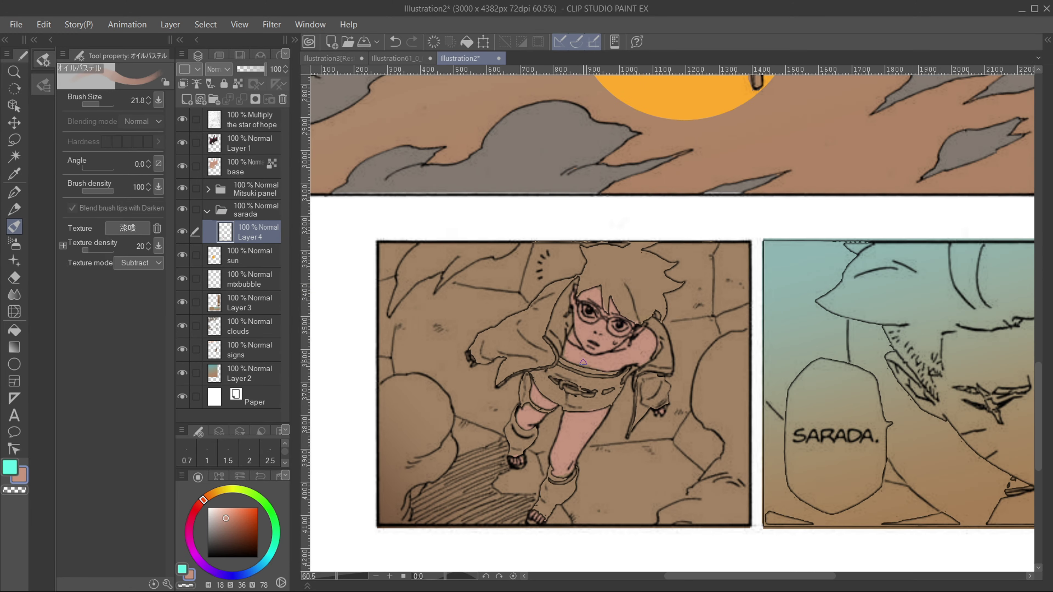
pyautogui.click(249, 261)
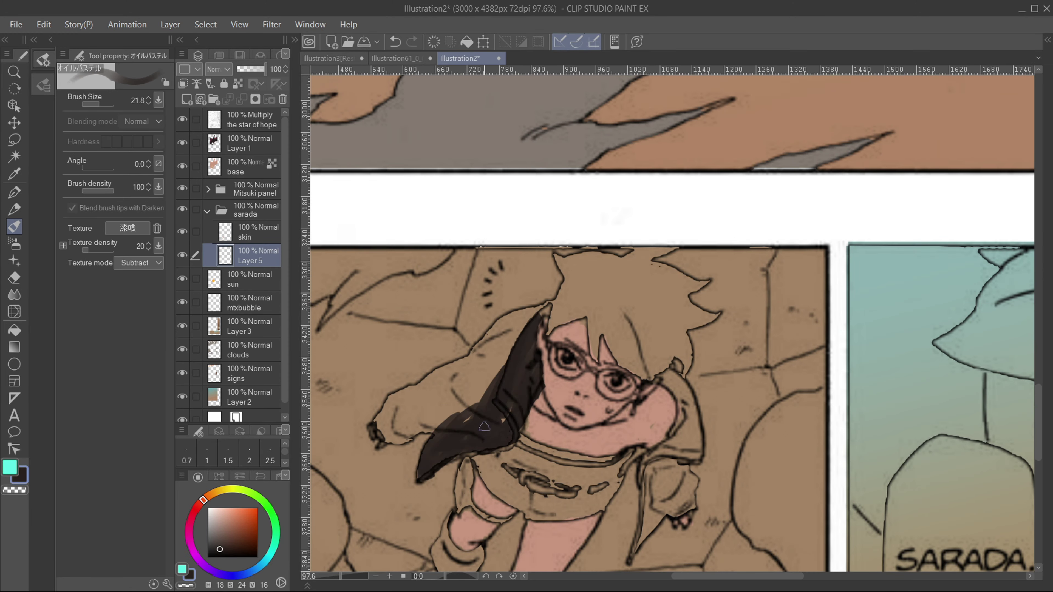
pyautogui.scroll(-1, 556, 316)
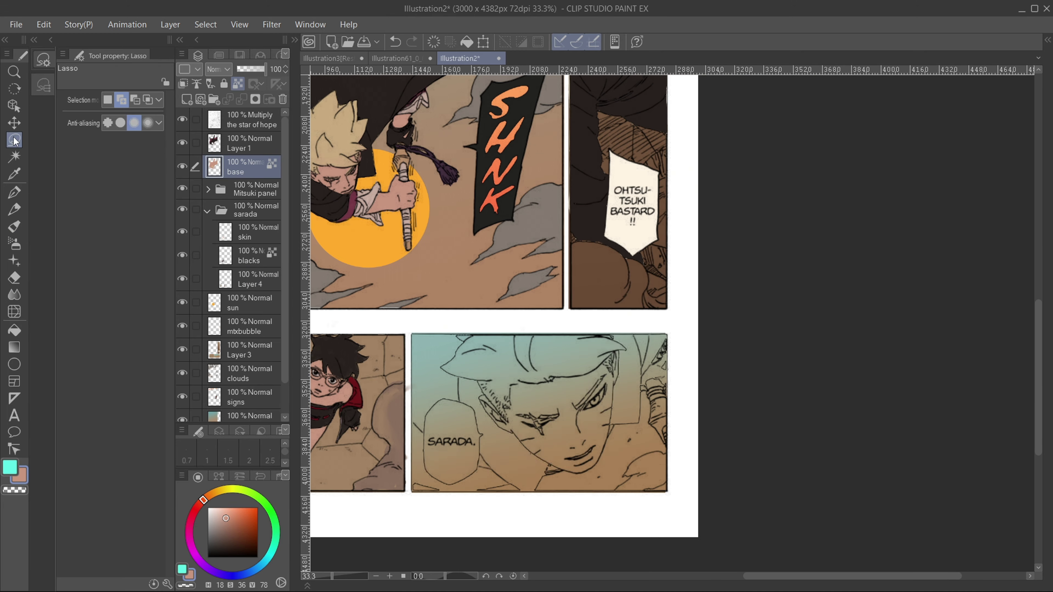
# - Colour the boy's close-up with skin, blond hair and dark clothing on layers in a folder named last panel boruto
pyautogui.click(566, 346)
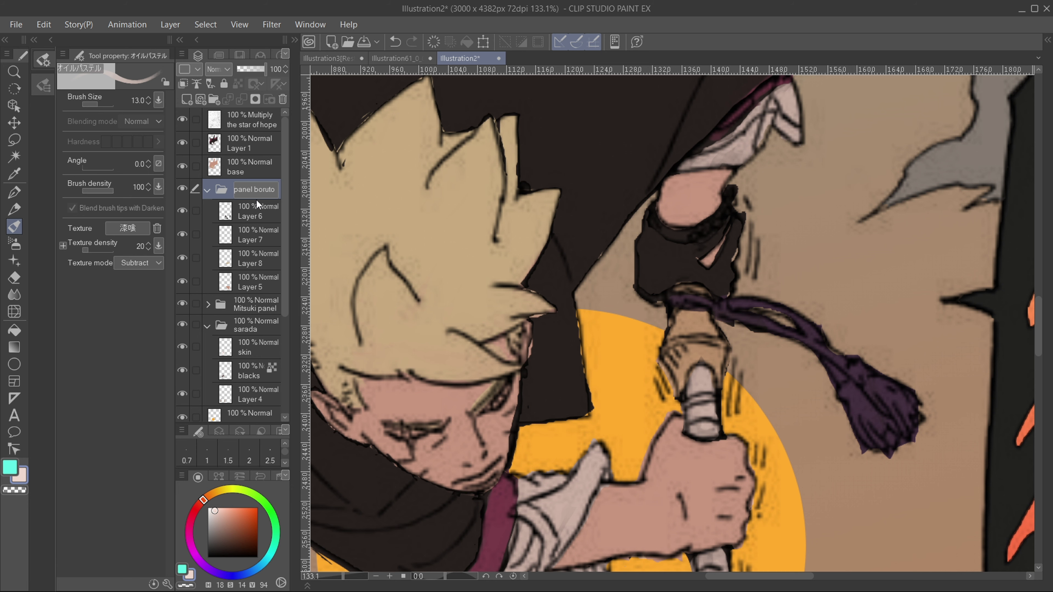
pyautogui.scroll(-20, 451, 228)
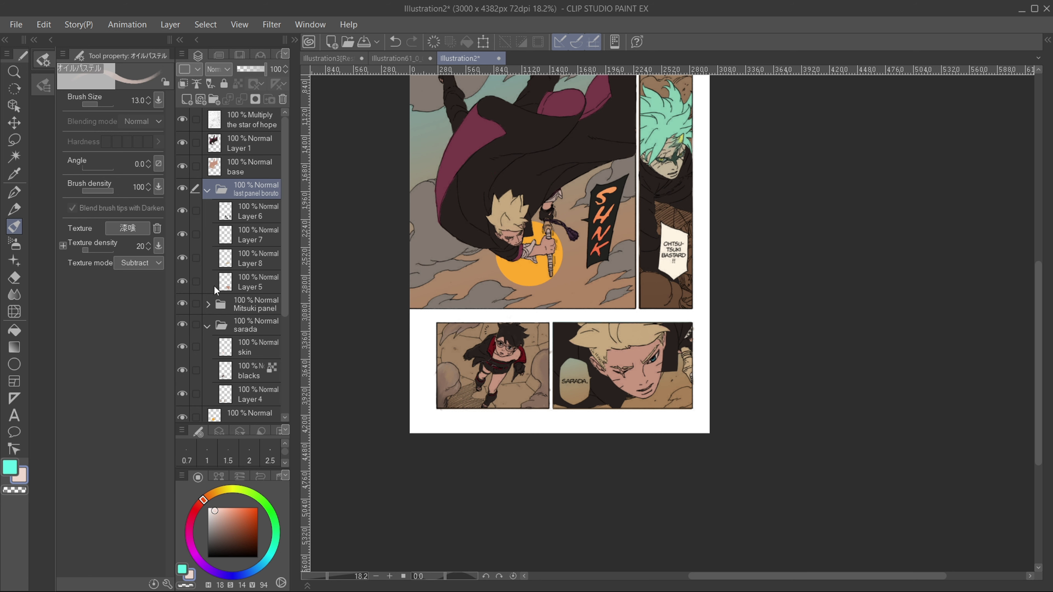
# - Rename Layer 5 as skin and Layer 8 as hair in the last panel boruto folder, identifying them by visibility, and rename Layer 7
pyautogui.doubleClick(260, 286)
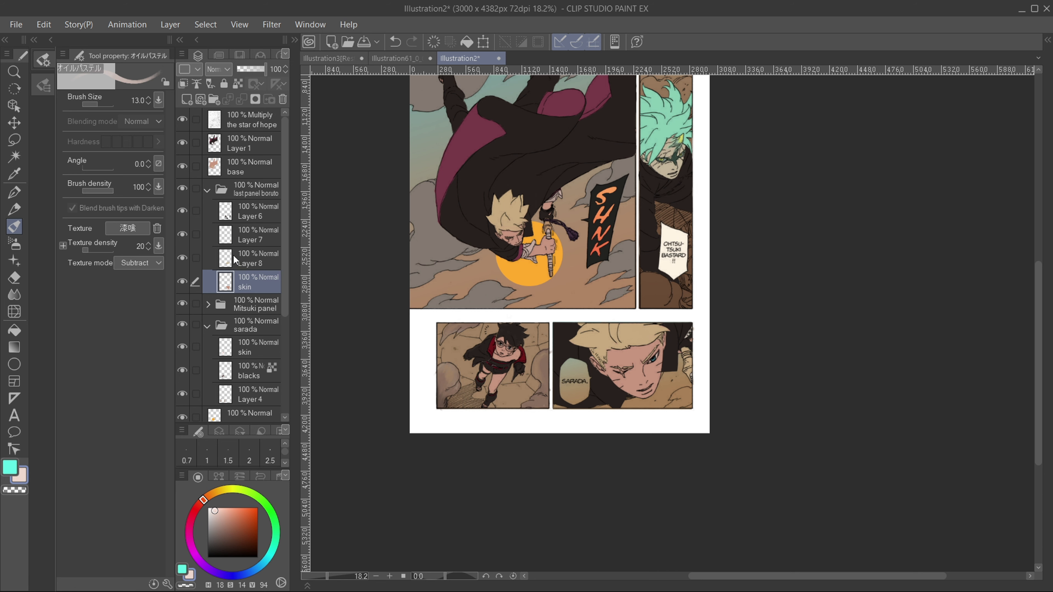
pyautogui.moveTo(177, 258); pyautogui.dragTo(178, 259)
pyautogui.click(184, 259)
pyautogui.click(185, 259)
pyautogui.click(184, 260)
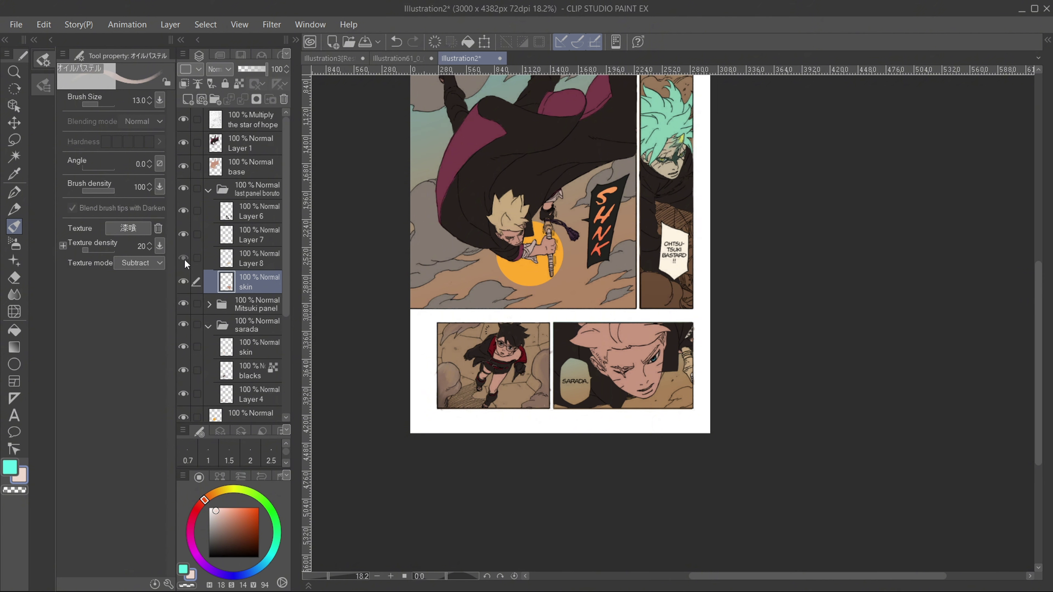
pyautogui.click(184, 259)
pyautogui.doubleClick(259, 261)
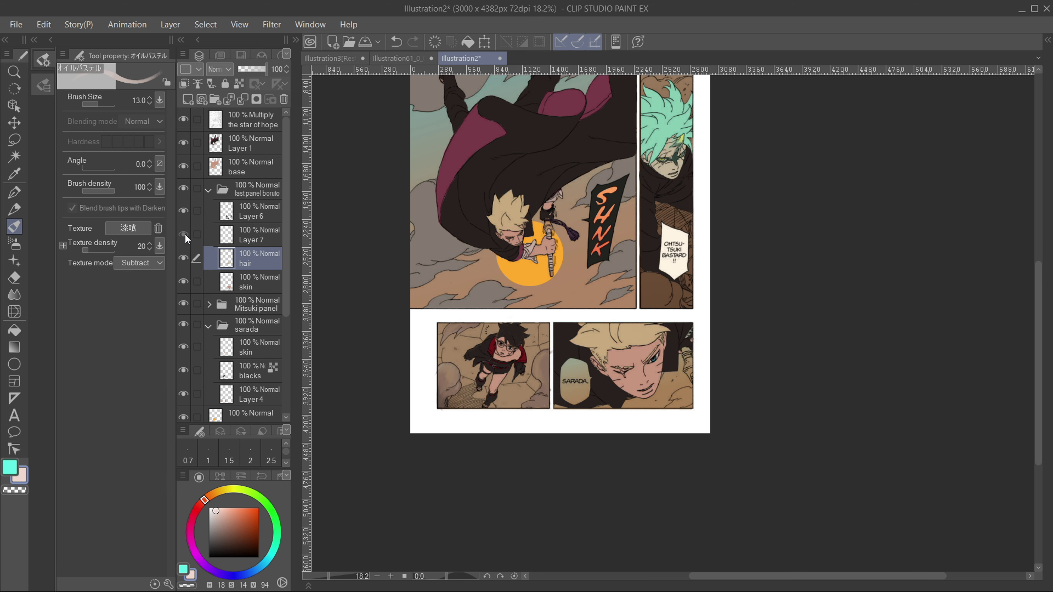
pyautogui.doubleClick(251, 237)
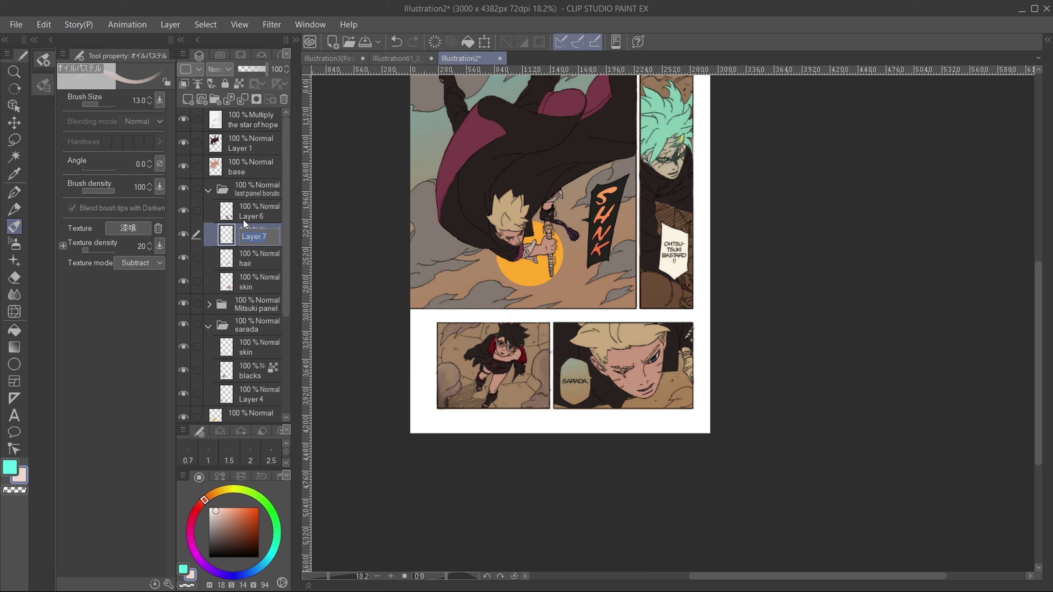
pyautogui.write('b')
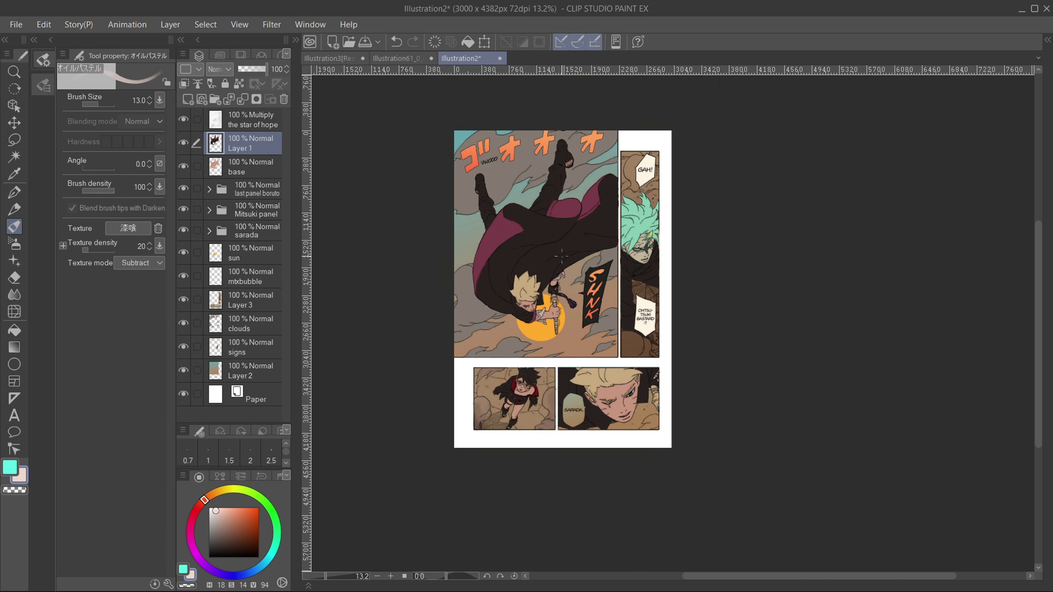
# - Add a layer above Layer 1 and begin shading the falling boy's face with dark reddish brown (H 7, S 29, V 48)
pyautogui.scroll(5, 491, 166)
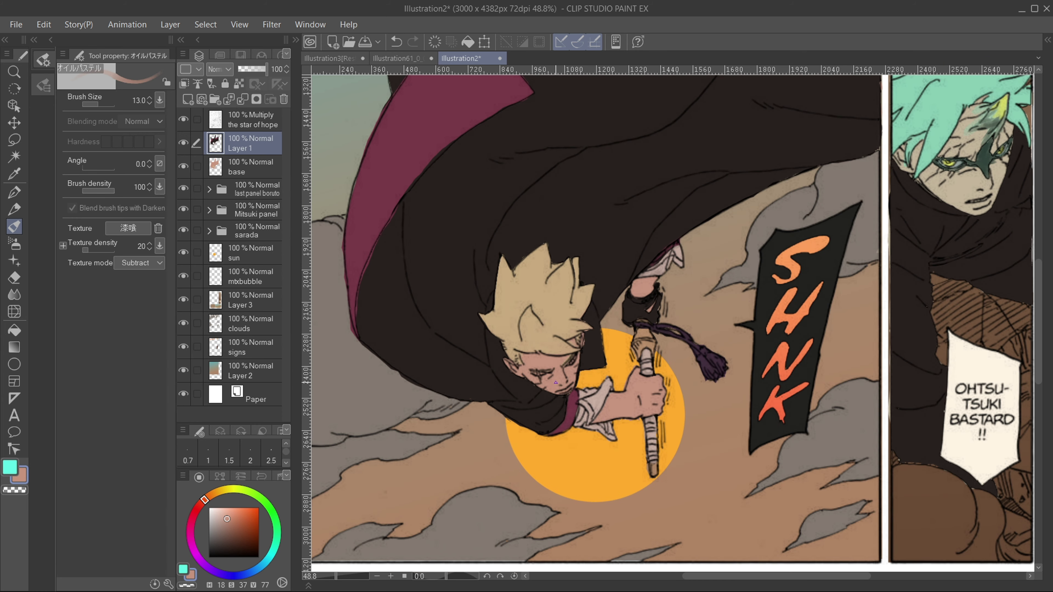
pyautogui.scroll(1, 556, 382)
pyautogui.click(188, 100)
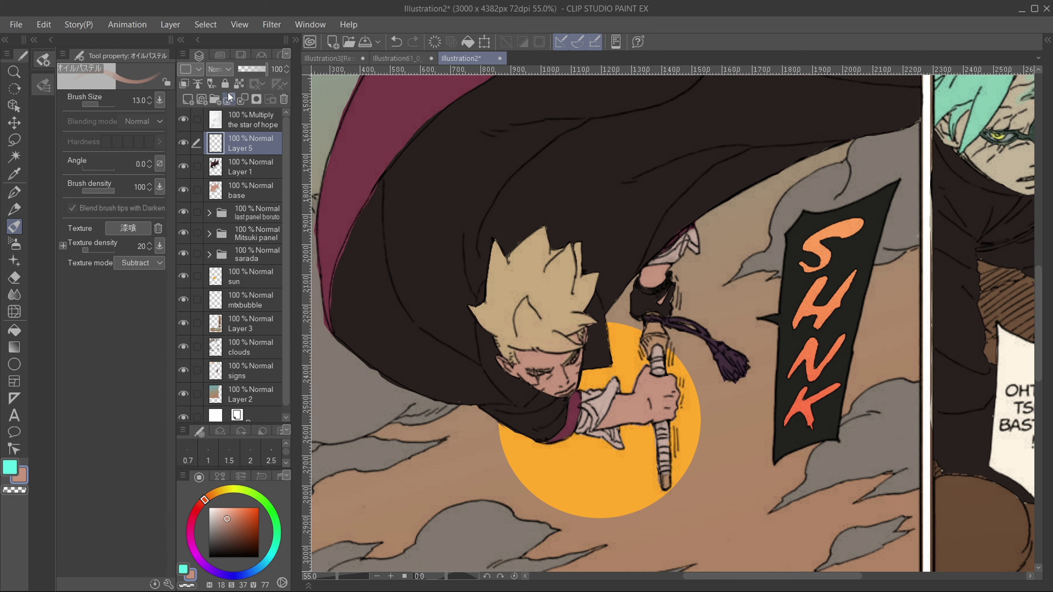
pyautogui.doubleClick(20, 475)
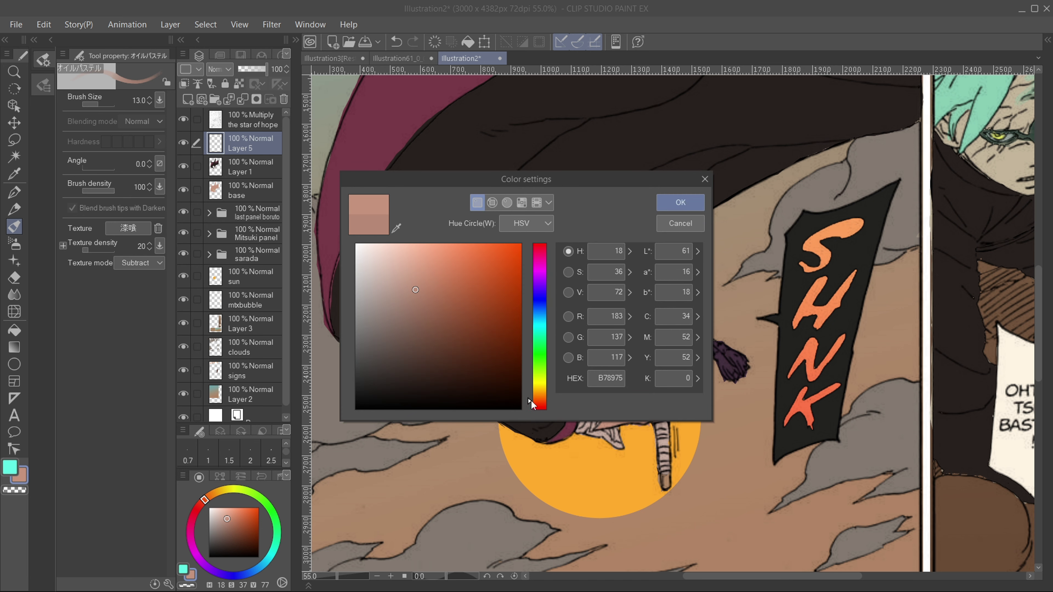
pyautogui.moveTo(532, 401); pyautogui.dragTo(534, 407)
pyautogui.moveTo(416, 291); pyautogui.dragTo(405, 329)
pyautogui.click(680, 203)
pyautogui.scroll(2, 562, 387)
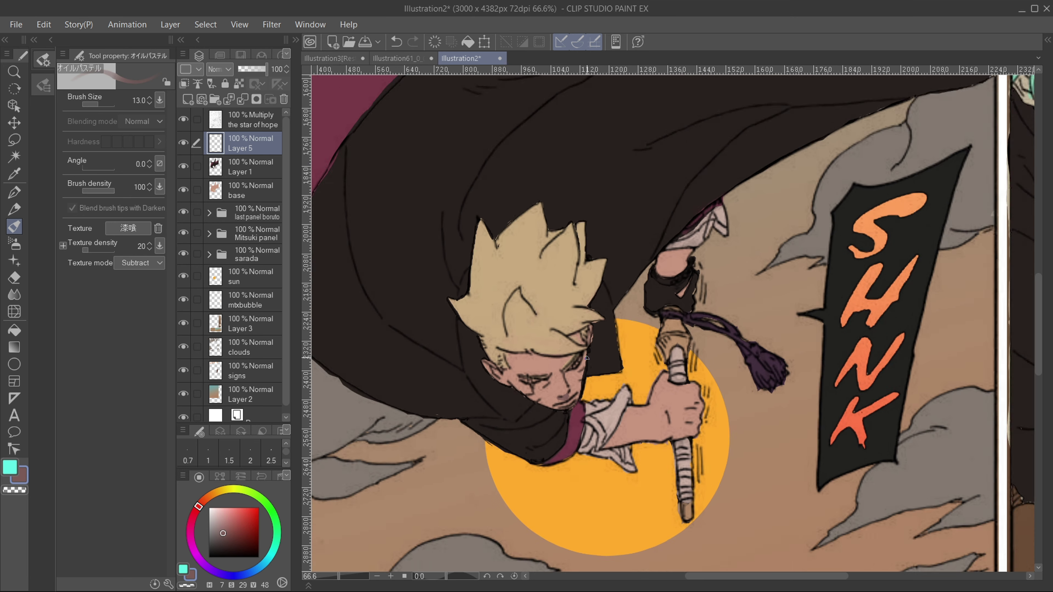
pyautogui.scroll(-3, 551, 379)
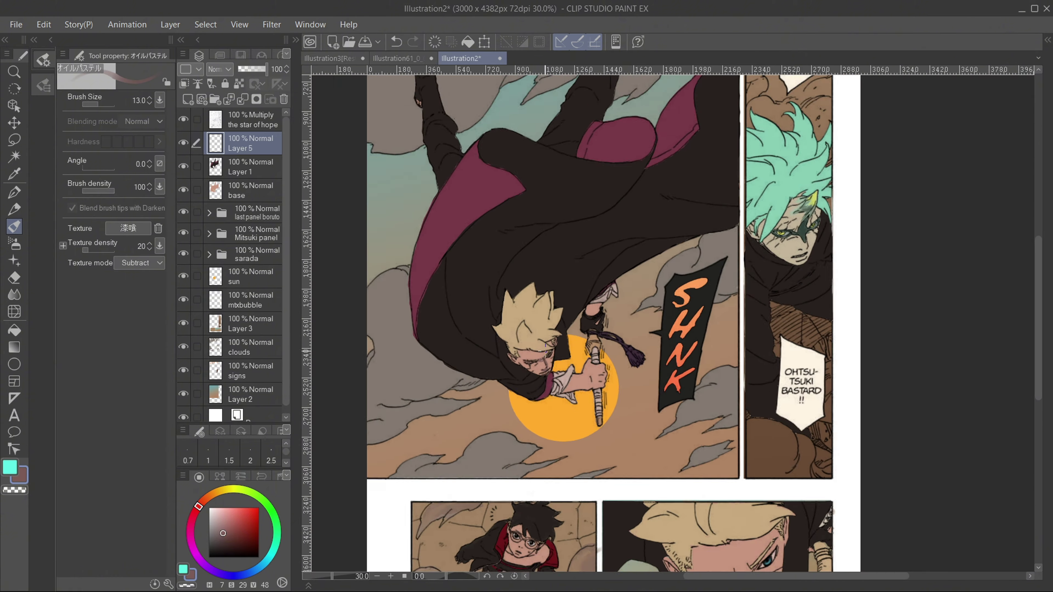
pyautogui.scroll(2, 512, 353)
# - Set the main colour to teal (H 178, S 82, V 75) and paint the falling boy's eye on the base layer
pyautogui.click(249, 190)
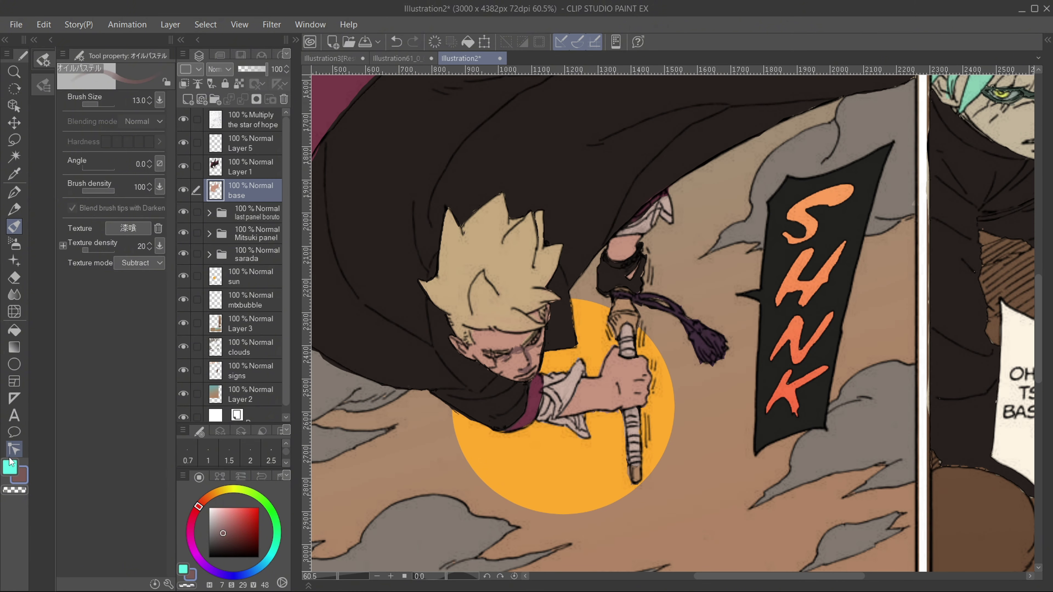
pyautogui.click(14, 450)
pyautogui.click(10, 468)
pyautogui.scroll(2, 439, 442)
pyautogui.moveTo(275, 547); pyautogui.dragTo(272, 553)
pyautogui.click(249, 521)
pyautogui.scroll(3, 598, 291)
pyautogui.click(15, 228)
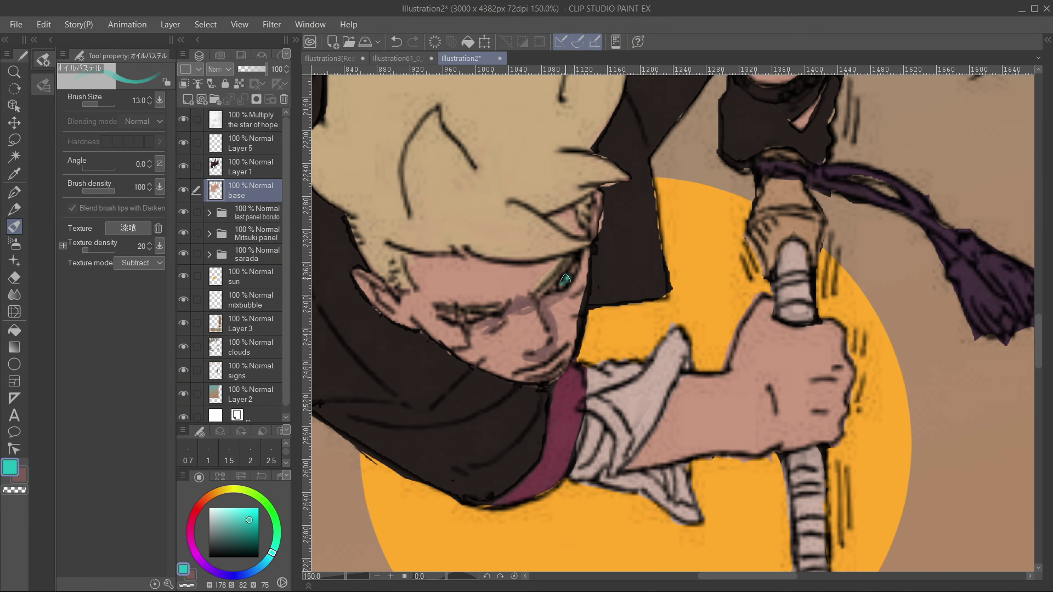
pyautogui.scroll(-8, 551, 349)
pyautogui.scroll(3, 558, 380)
# - Paint reddish-brown shadows on the falling boy's nose, cheek and forearm beside the bandage on Layer 5
pyautogui.click(249, 167)
pyautogui.scroll(3, 549, 270)
pyautogui.click(249, 144)
pyautogui.click(22, 477)
pyautogui.scroll(3, 539, 303)
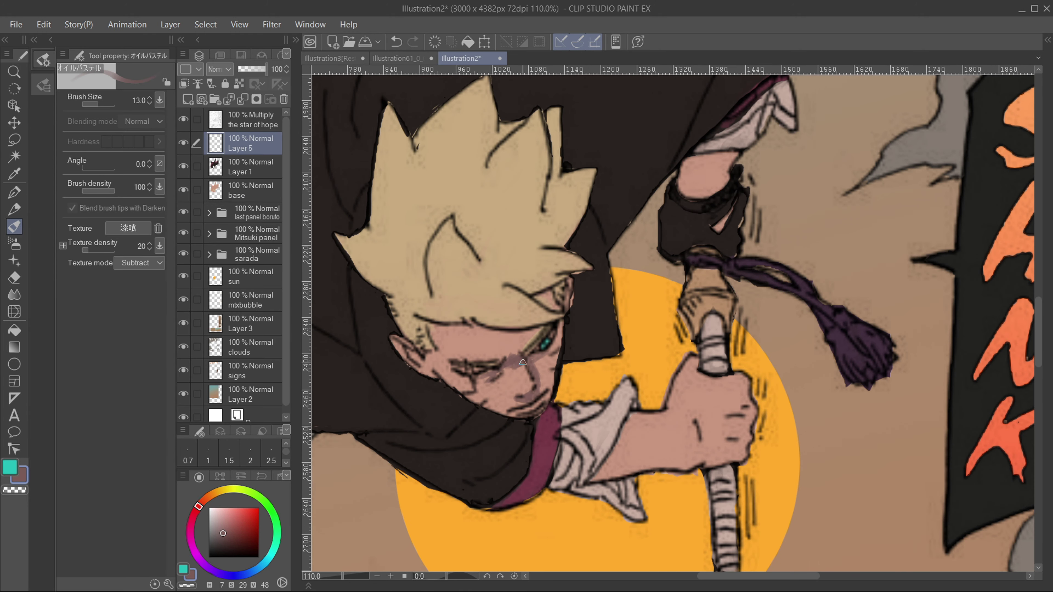
pyautogui.scroll(-3, 523, 363)
pyautogui.scroll(2, 606, 367)
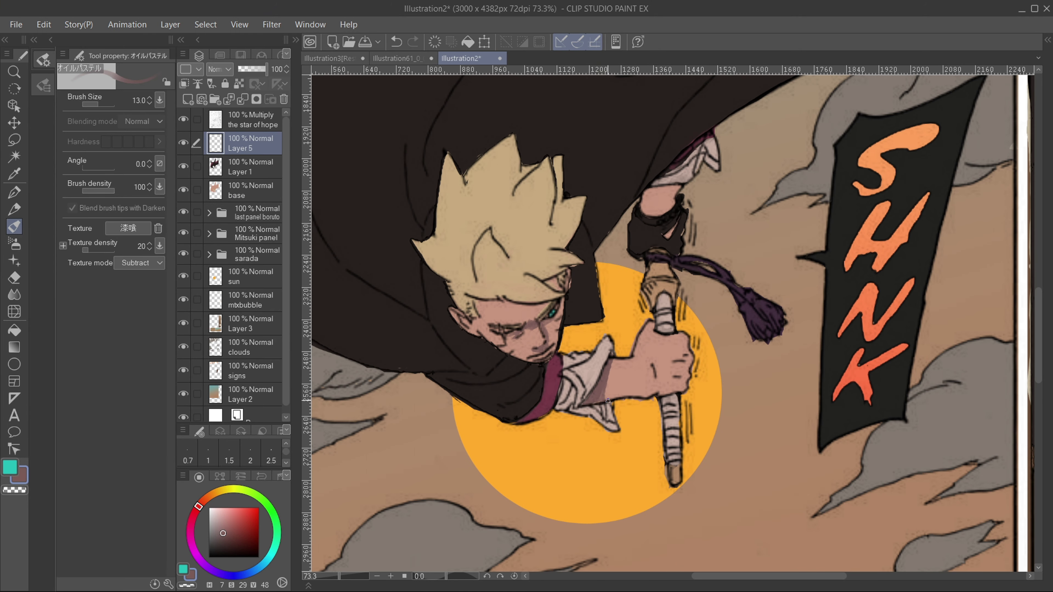
# - Extend the reddish-brown shading to the falling boy's ear and the forehead beneath his hair on Layer 5
pyautogui.scroll(-2, 677, 363)
pyautogui.scroll(3, 533, 410)
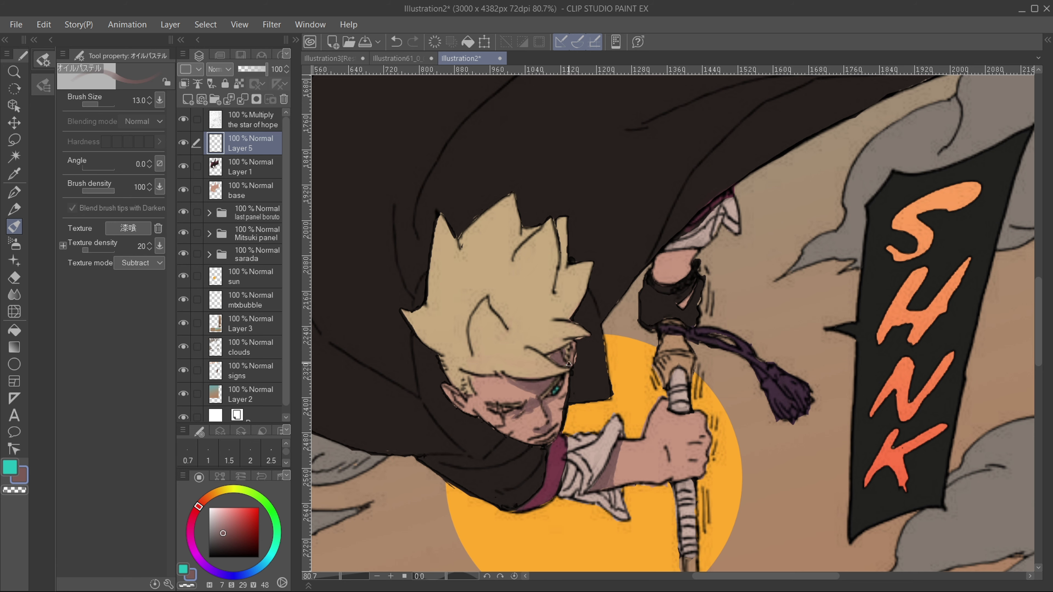
pyautogui.scroll(-3, 574, 367)
pyautogui.scroll(3, 539, 367)
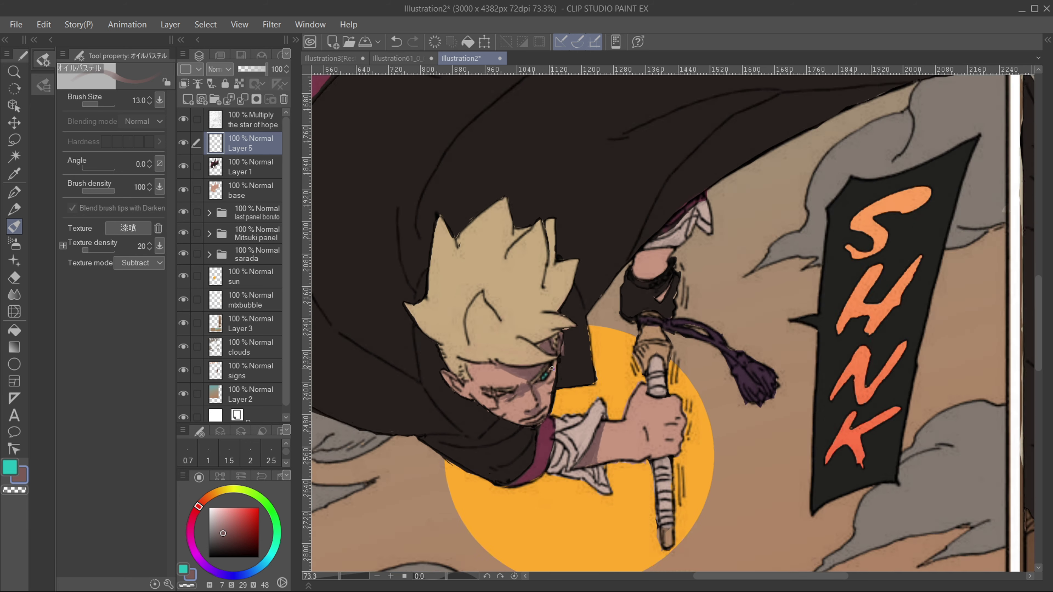
pyautogui.scroll(-3, 561, 337)
pyautogui.scroll(1, 574, 335)
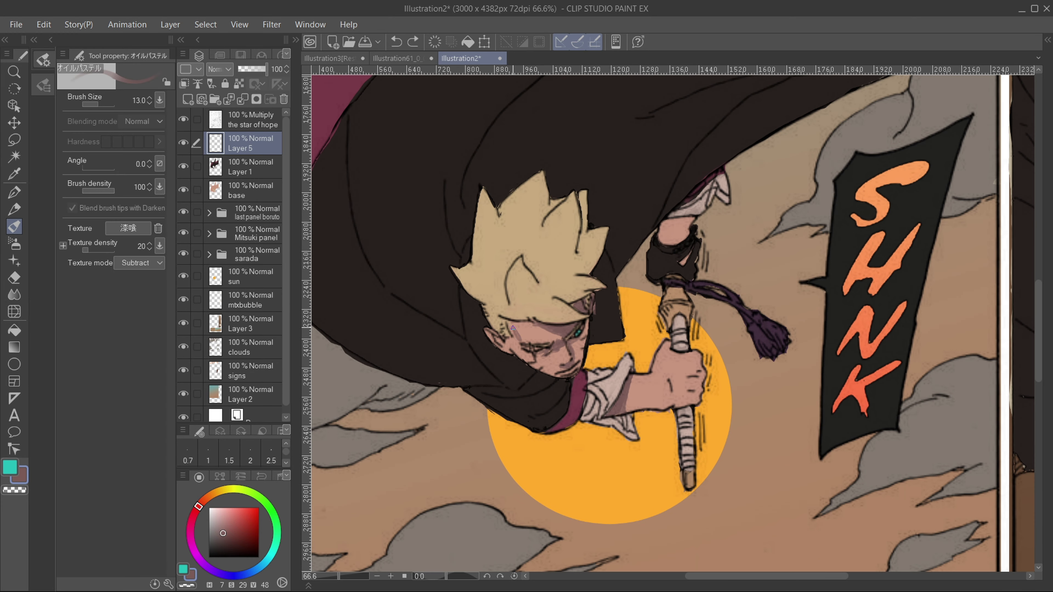
pyautogui.moveTo(513, 327); pyautogui.dragTo(516, 340)
pyautogui.scroll(-2, 595, 315)
pyautogui.scroll(2, 595, 314)
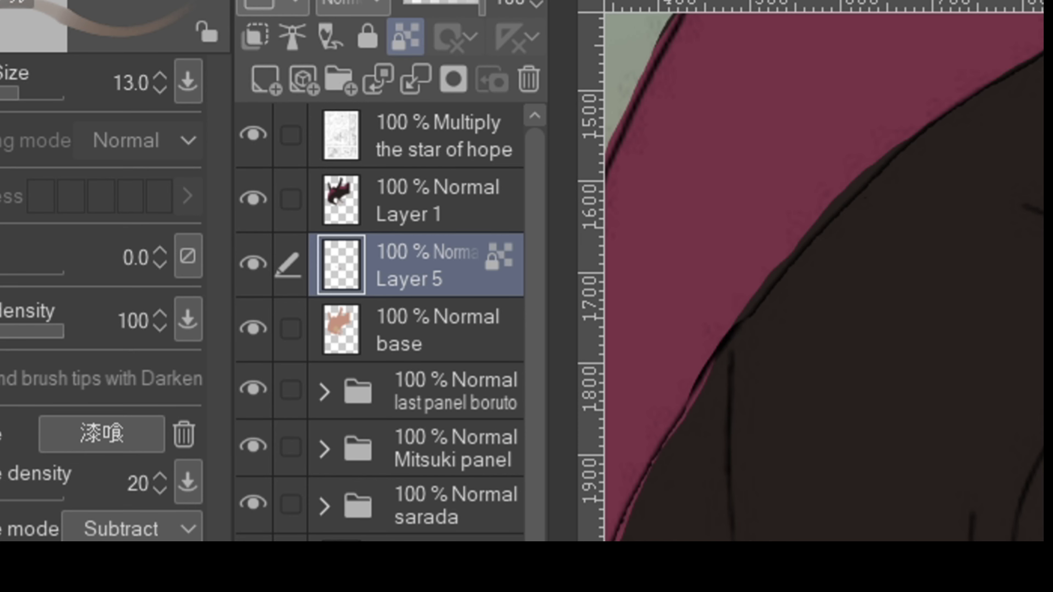
# - Turn off the transparent pixel lock on Layer 5 and clip it to the base layer below
pyautogui.click(405, 38)
pyautogui.click(256, 38)
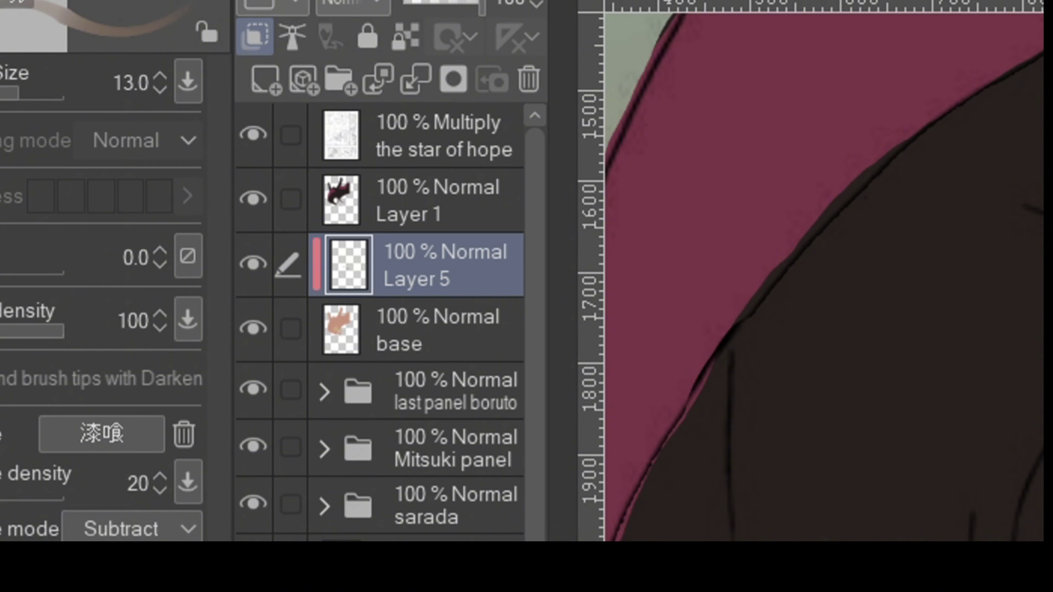
# - Paint muted tan shadows (about H 27, S 32, V 63) in the falling boy's blond hair on Layer 5
pyautogui.moveTo(210, 498); pyautogui.dragTo(207, 501)
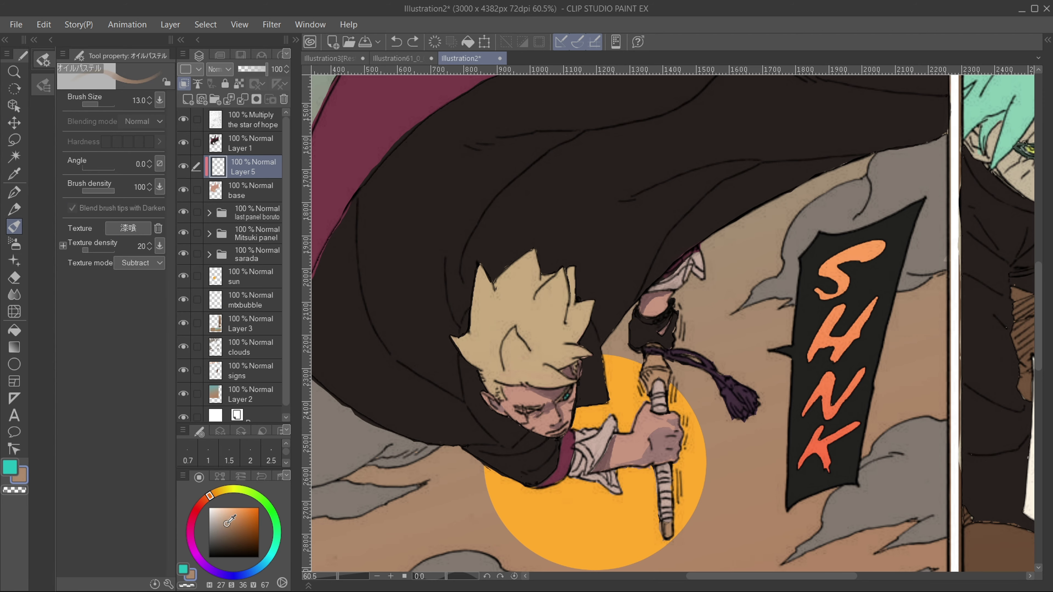
pyautogui.scroll(-5, 585, 353)
pyautogui.scroll(4, 541, 280)
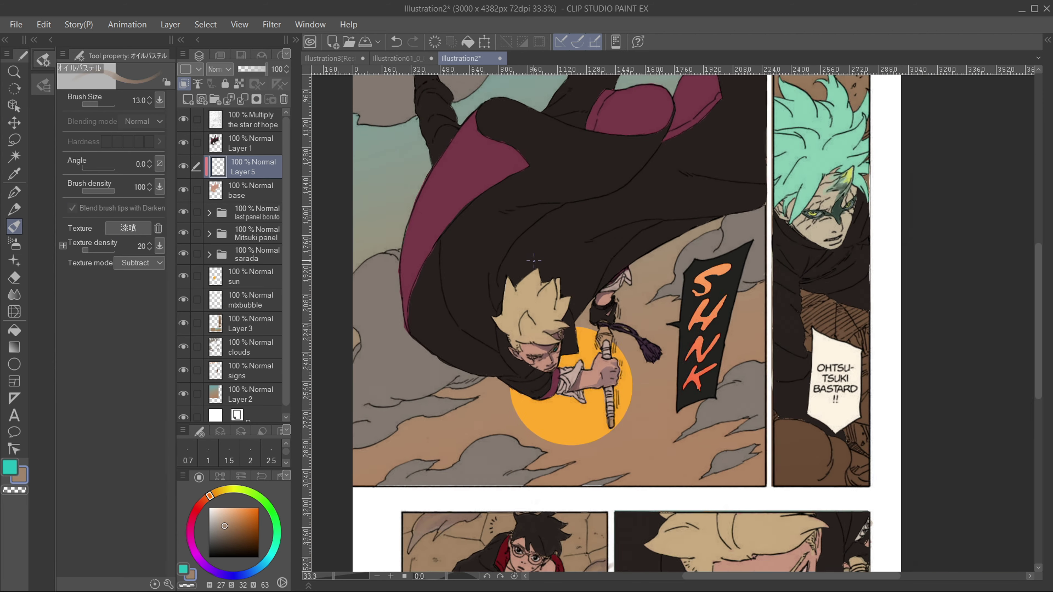
pyautogui.scroll(2, 467, 323)
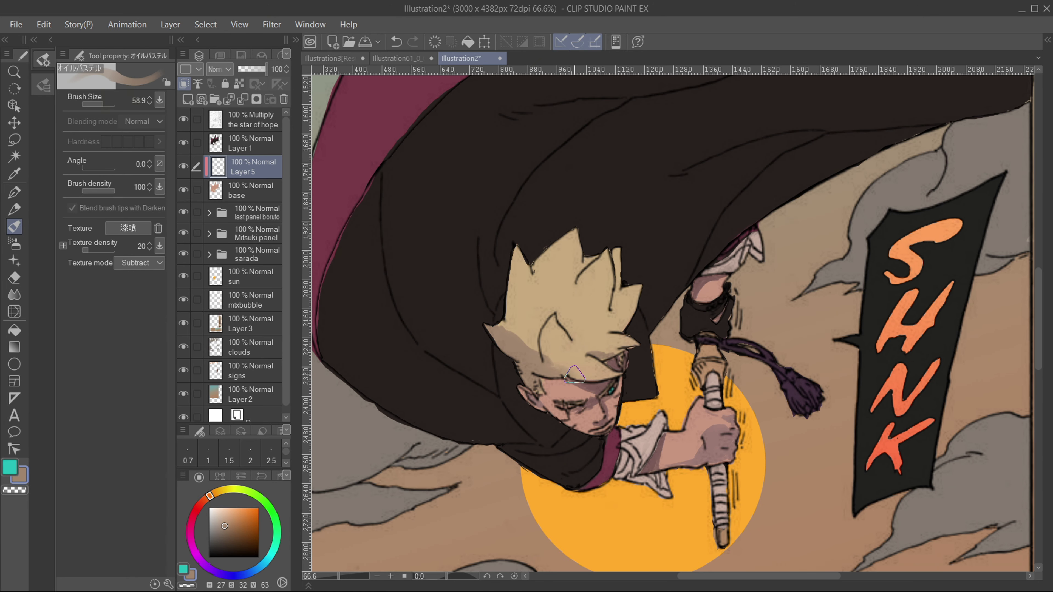
pyautogui.scroll(-4, 539, 285)
pyautogui.scroll(3, 544, 334)
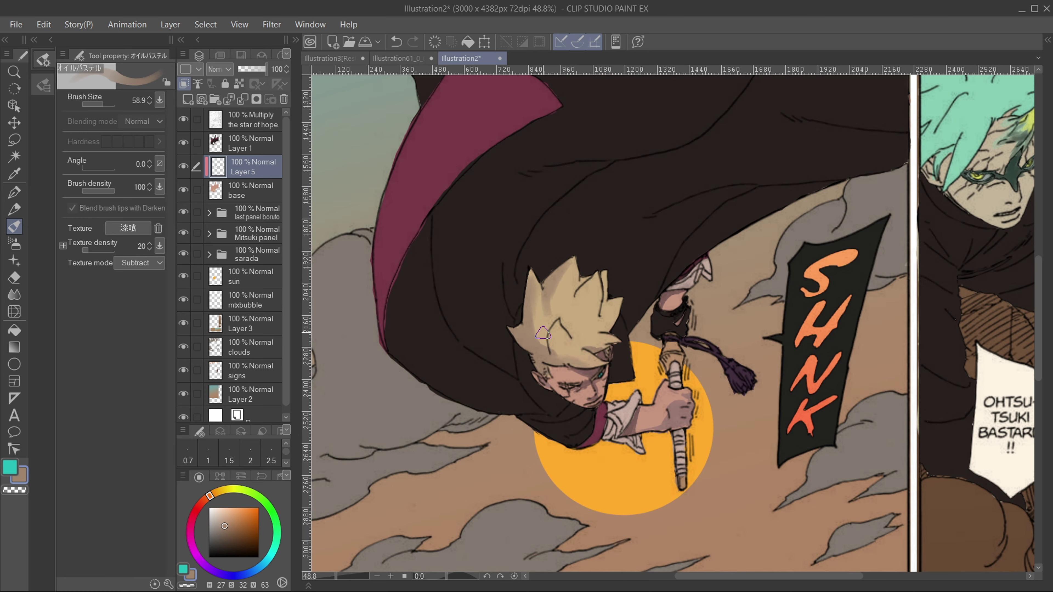
# - Shade the face, hair and sword in the close-up panel on clipped Layers 6, 7 and 8 of the last panel boruto folder
pyautogui.scroll(-4, 629, 327)
pyautogui.scroll(2, 629, 327)
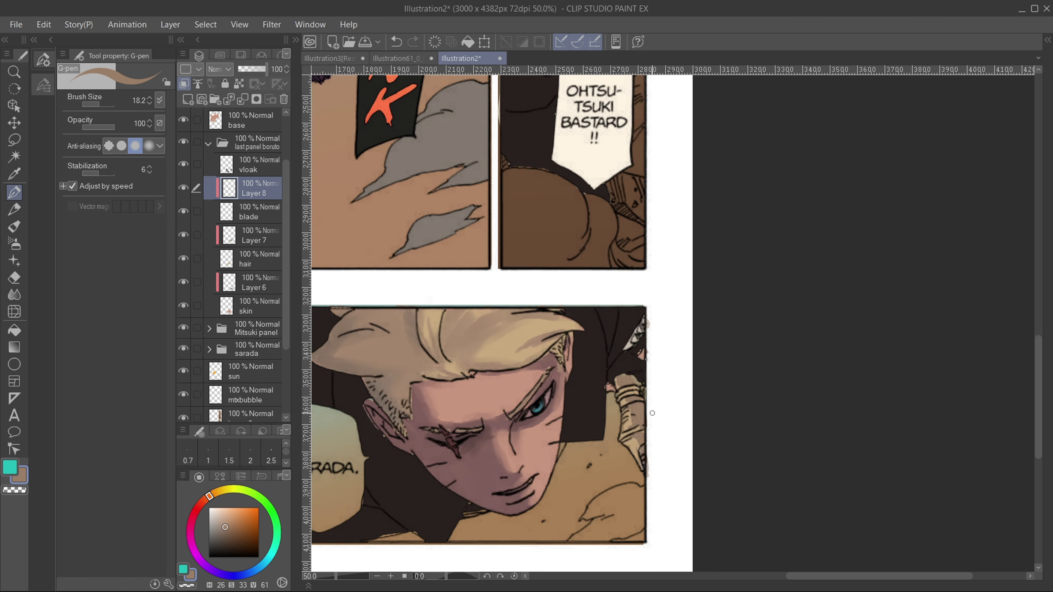
pyautogui.scroll(-4, 447, 243)
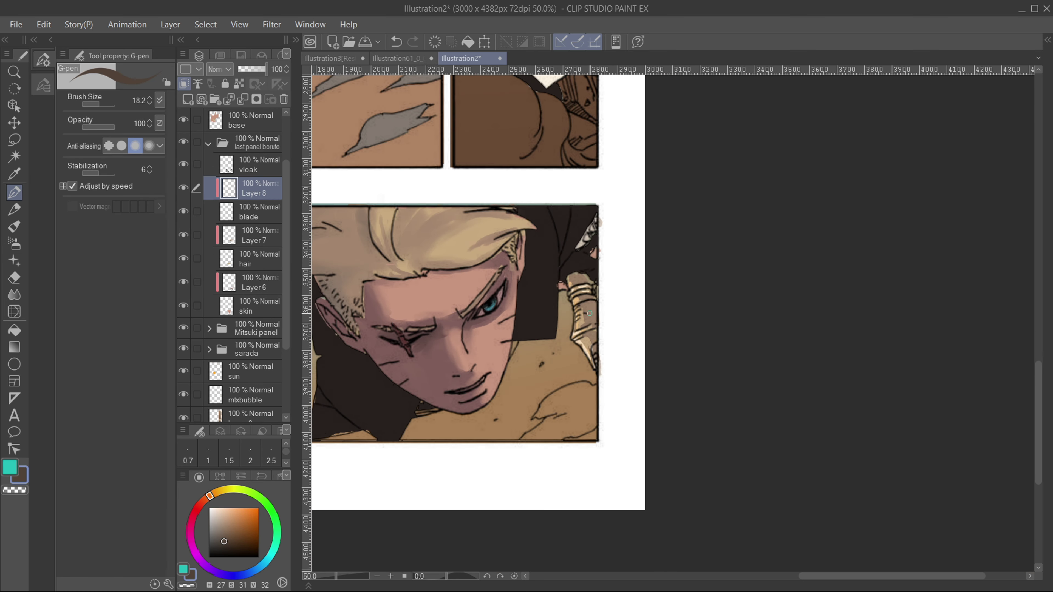
pyautogui.scroll(2, 447, 243)
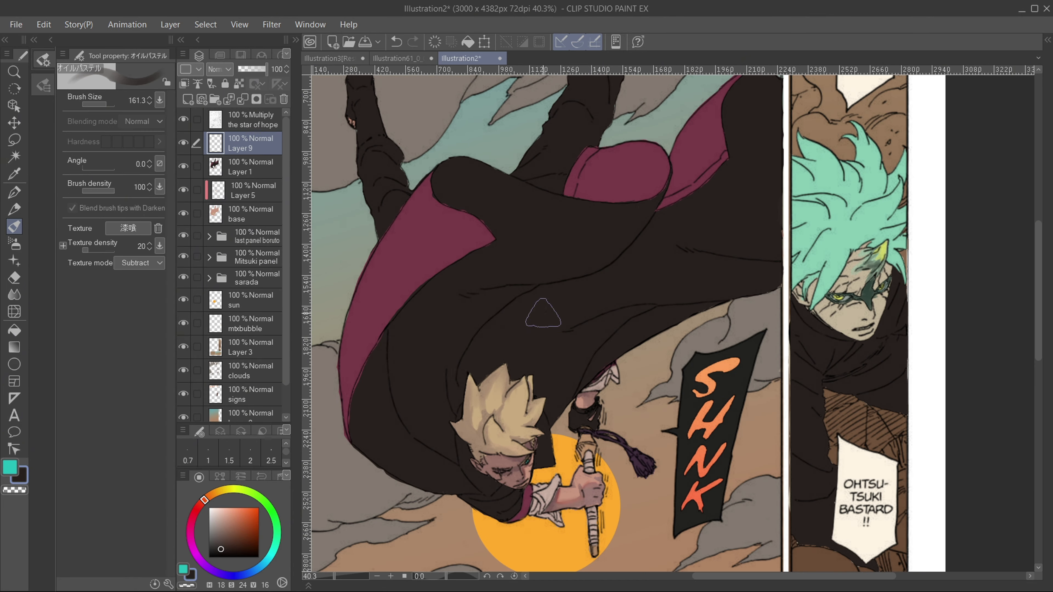
# - Clip Layer 9 to Layer 1 and paint near-black fold shadows (H 18, S 30, V 12) across the falling boy's cloak and trousers
pyautogui.scroll(-1, 368, 276)
pyautogui.scroll(-3, 632, 261)
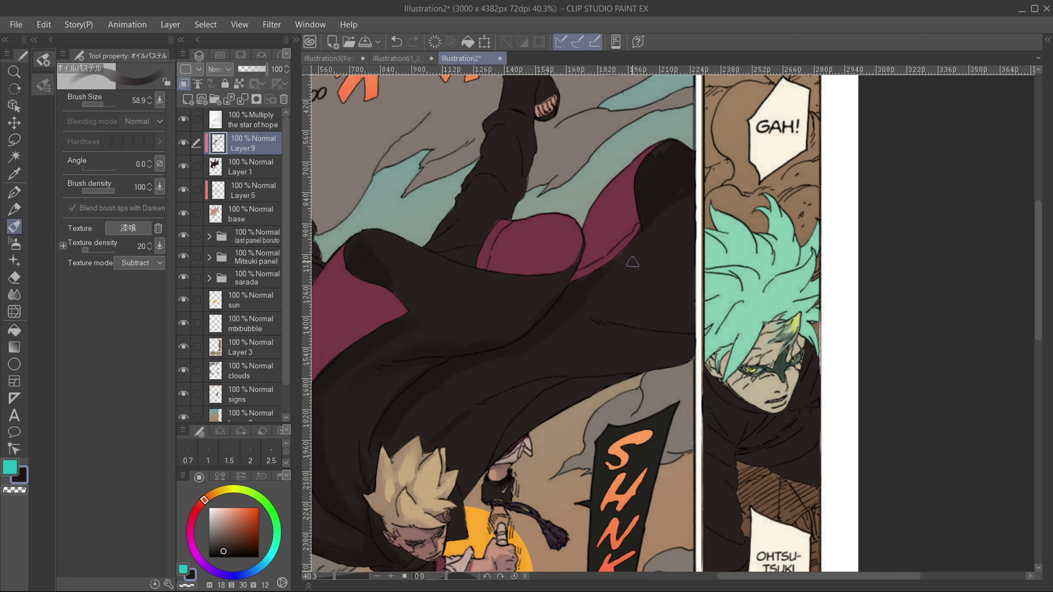
pyautogui.scroll(-3, 633, 262)
pyautogui.scroll(2, 653, 271)
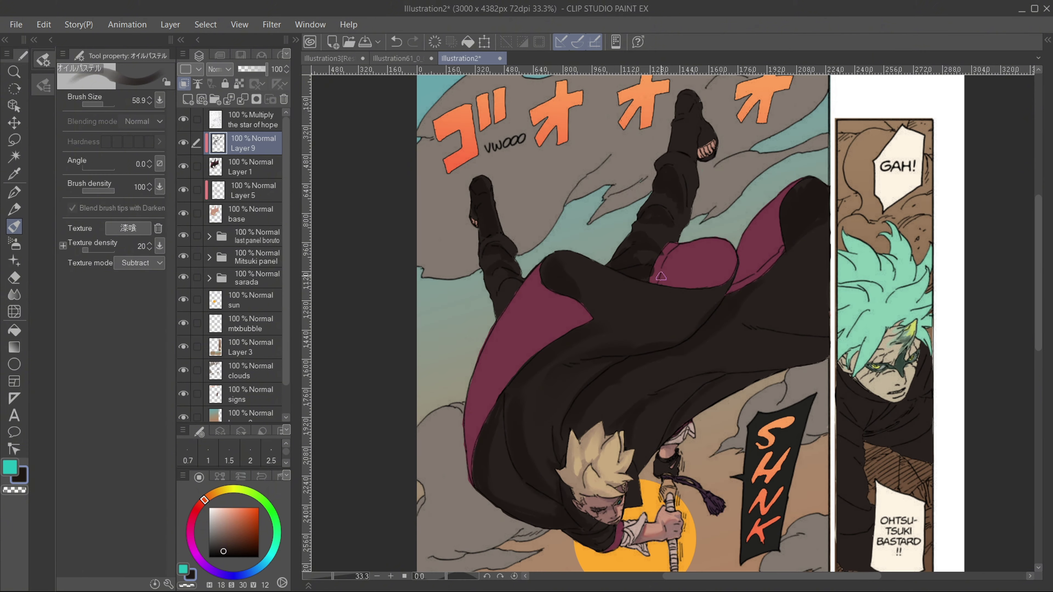
pyautogui.scroll(-3, 705, 272)
pyautogui.scroll(1, 722, 274)
pyautogui.press('e')
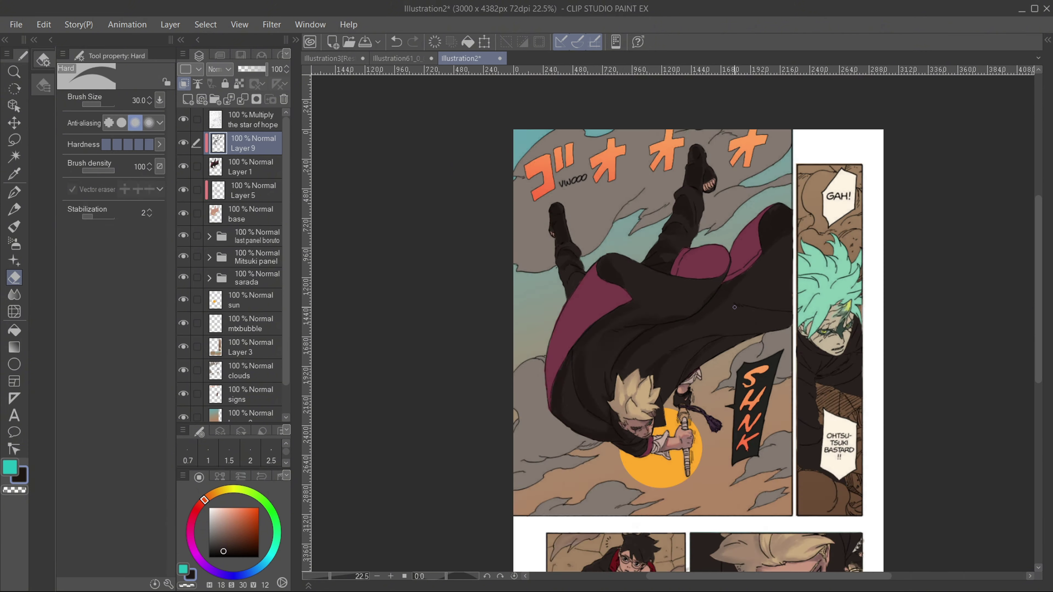
pyautogui.press('b')
pyautogui.scroll(2, 734, 307)
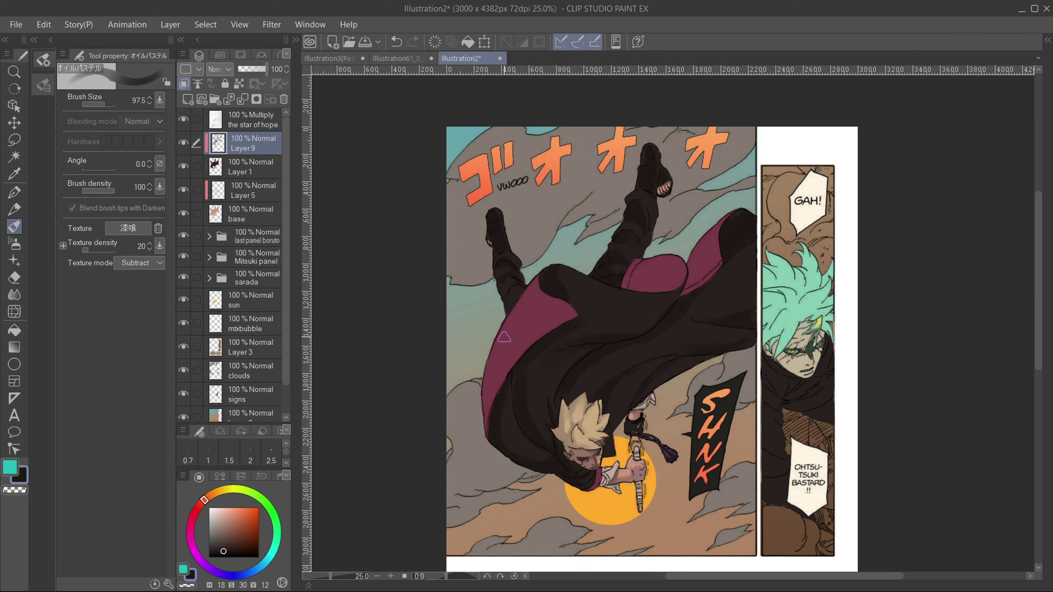
# - Shade the cloak's wine-coloured lining and its raised flaps with dark wine (H 356, S 36, V 33) on Layer 9
pyautogui.press('e')
pyautogui.press('b')
pyautogui.keyDown('alt'); pyautogui.click(555, 316); pyautogui.keyUp('alt')
pyautogui.scroll(1, 581, 307)
pyautogui.press('e')
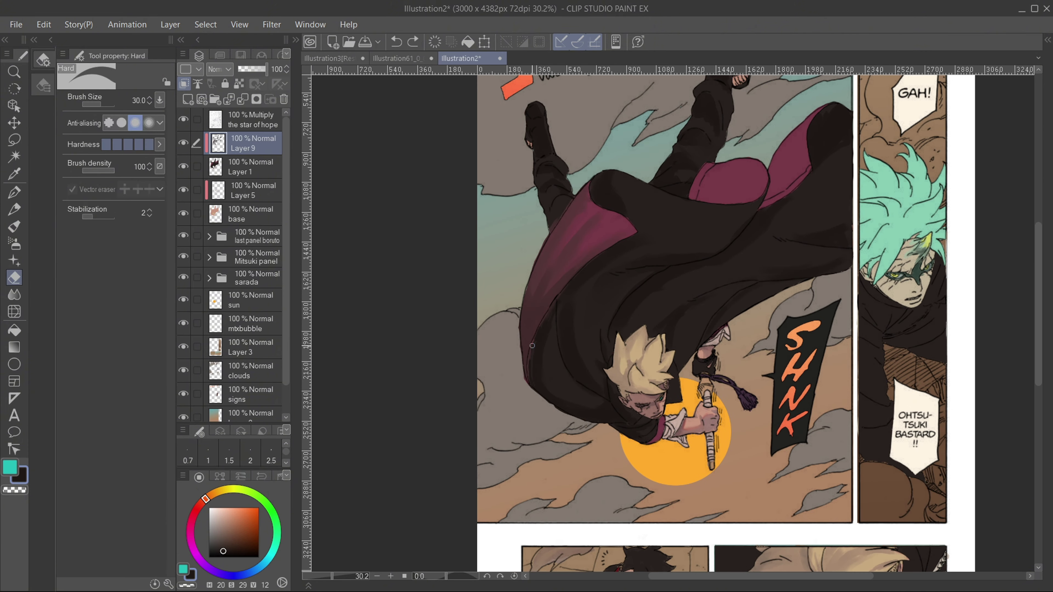
pyautogui.press('b')
pyautogui.scroll(8, 585, 313)
pyautogui.press('[')
pyautogui.scroll(-5, 582, 171)
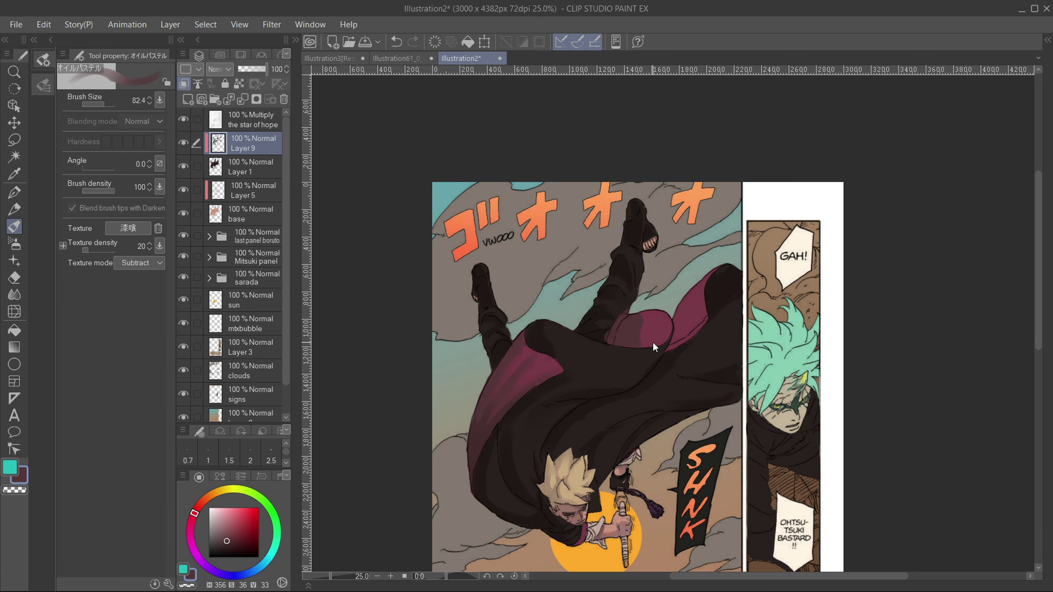
# - Refine the cloak lining on Layer 9 with brighter pink streaks along its outer edge and upper flap
pyautogui.press('e')
pyautogui.scroll(2, 694, 294)
pyautogui.press('b')
pyautogui.scroll(2, 426, 287)
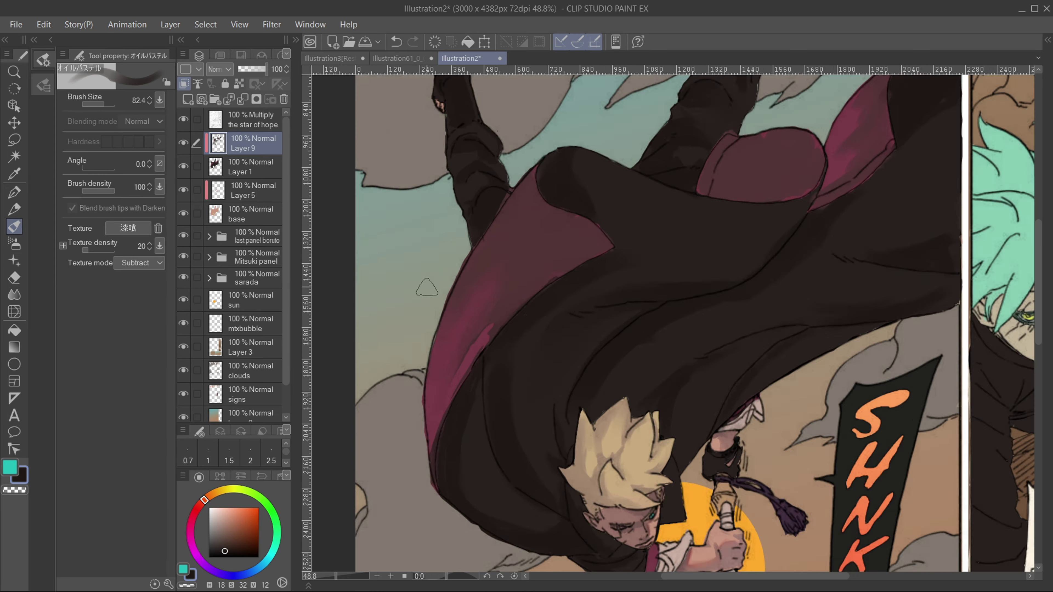
# - Shade the falling boy's white wrist and arm bandages on Layer 9 with muted reddish grey (H 11, S 24, V 59) at brush size 18.2
pyautogui.scroll(-2, 497, 323)
pyautogui.keyDown('alt'); pyautogui.click(576, 362); pyautogui.keyUp('alt')
pyautogui.scroll(1, 543, 434)
pyautogui.scroll(1, 544, 434)
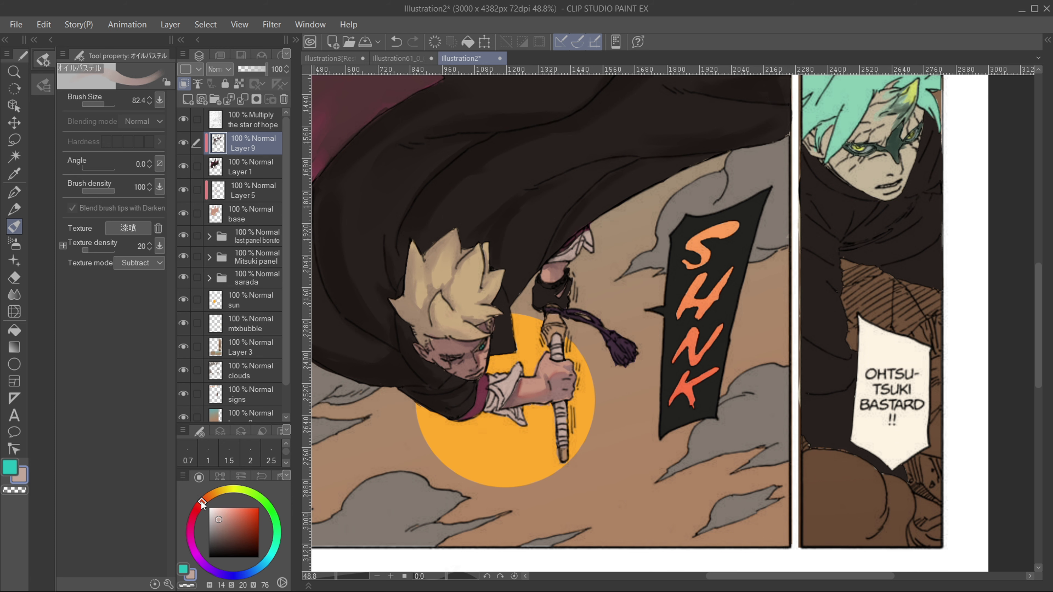
pyautogui.scroll(2, 510, 373)
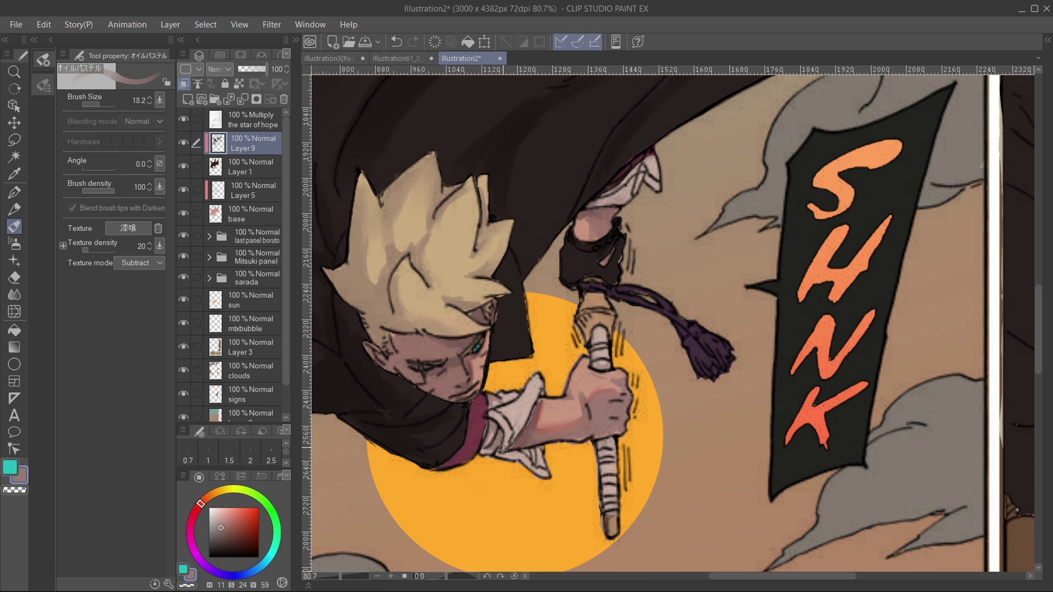
pyautogui.scroll(-2, 552, 475)
pyautogui.scroll(2, 581, 415)
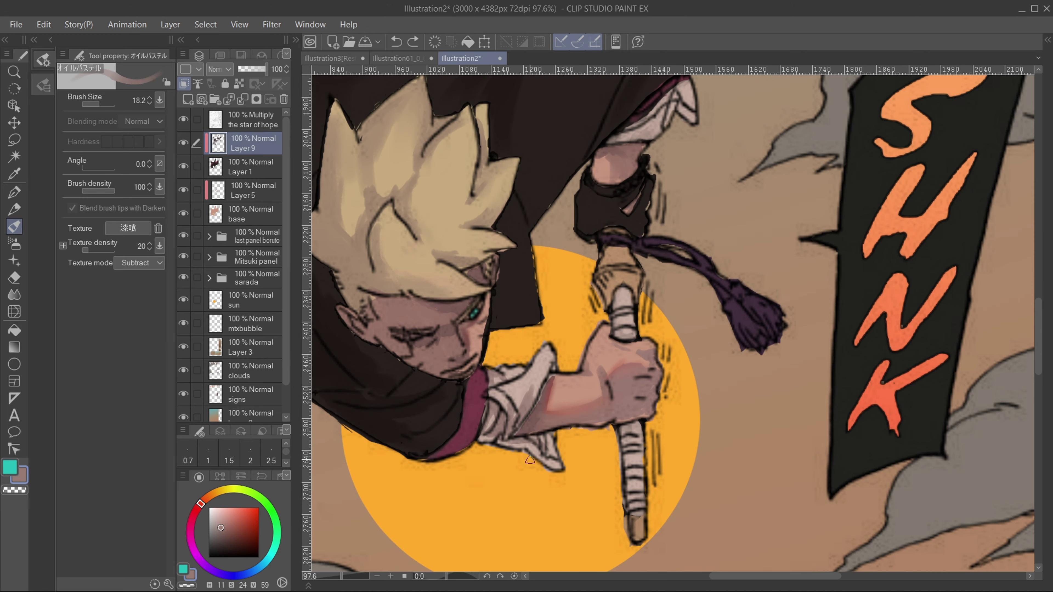
pyautogui.scroll(-3, 601, 382)
pyautogui.scroll(1, 624, 354)
pyautogui.scroll(1, 623, 354)
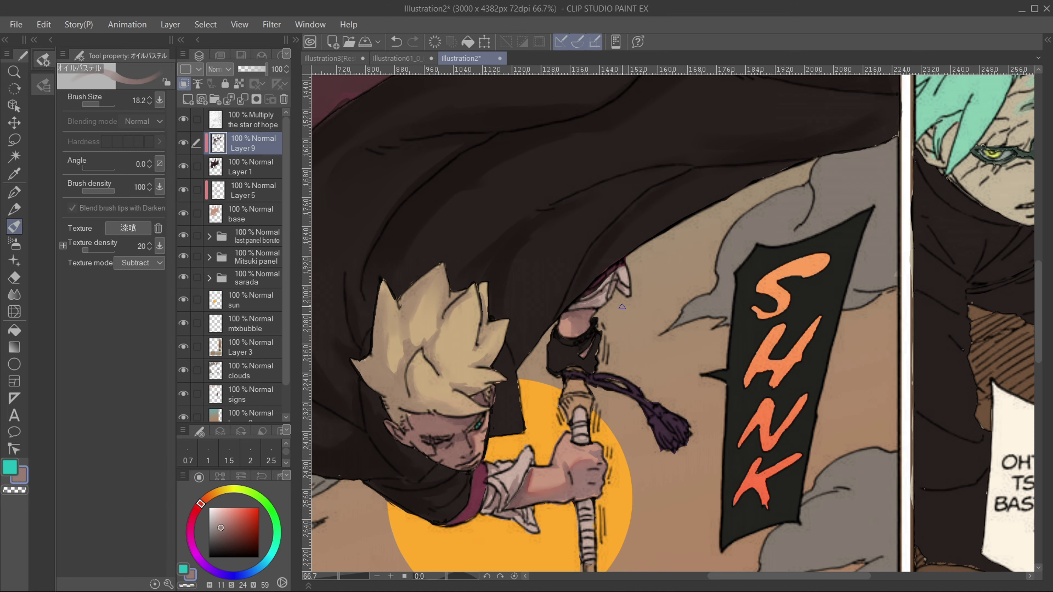
pyautogui.scroll(-3, 622, 315)
pyautogui.scroll(2, 623, 340)
pyautogui.scroll(-2, 623, 365)
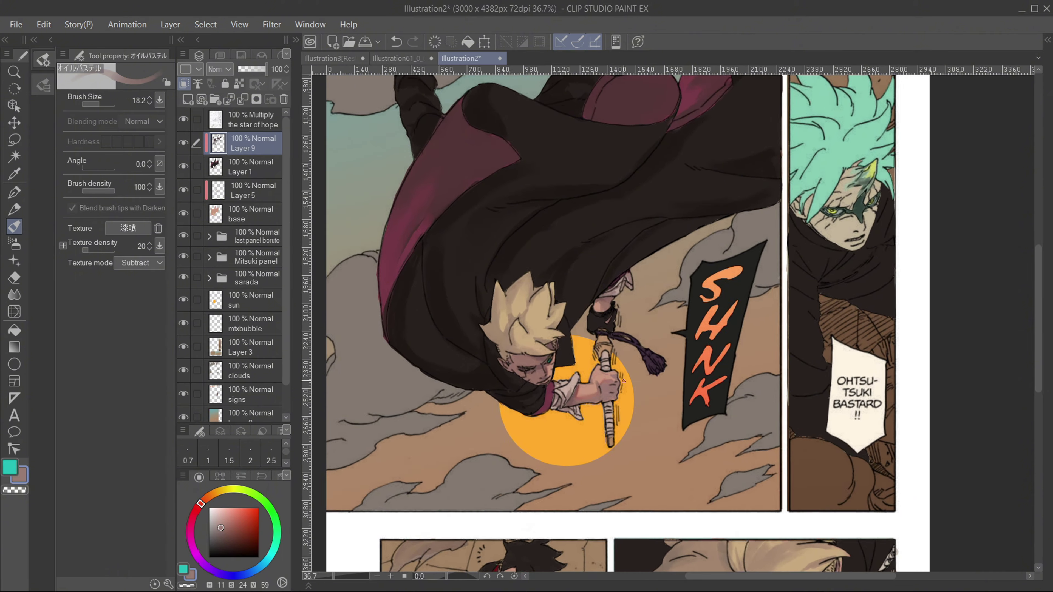
pyautogui.scroll(2, 624, 381)
pyautogui.scroll(-4, 598, 416)
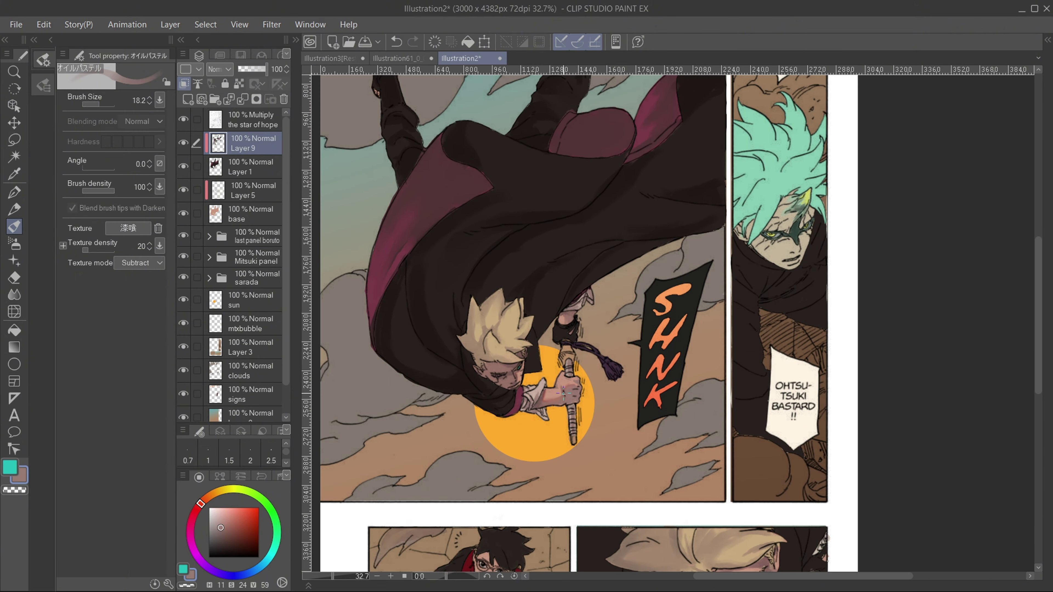
pyautogui.scroll(1, 567, 365)
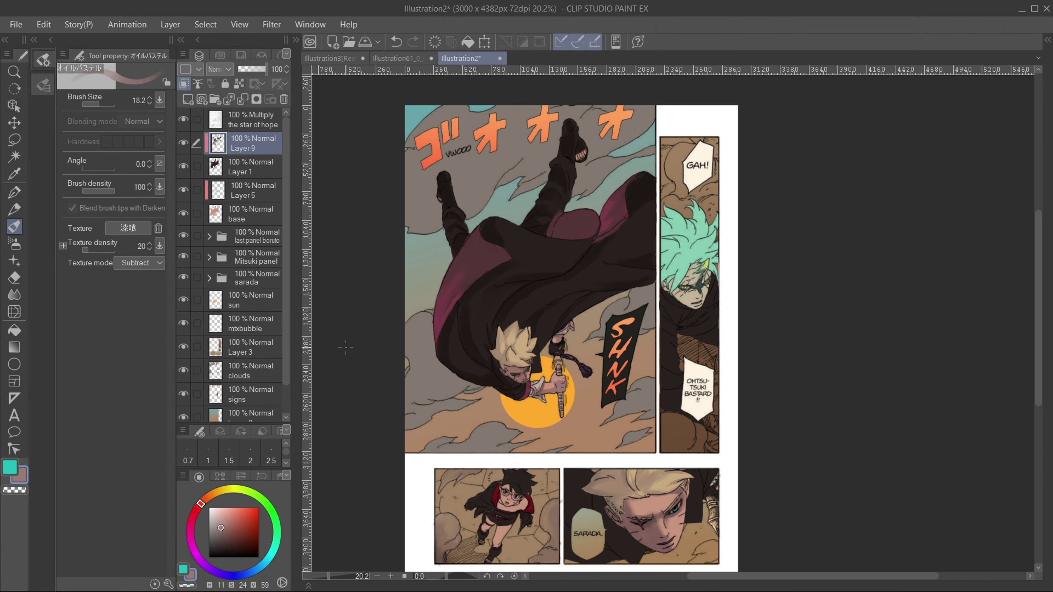
# - Create clipped Layer 10, set its blending mode to Add (Glow) and move it beneath Layer 1, directly above Layer 5
pyautogui.scroll(3, 539, 361)
pyautogui.click(187, 99)
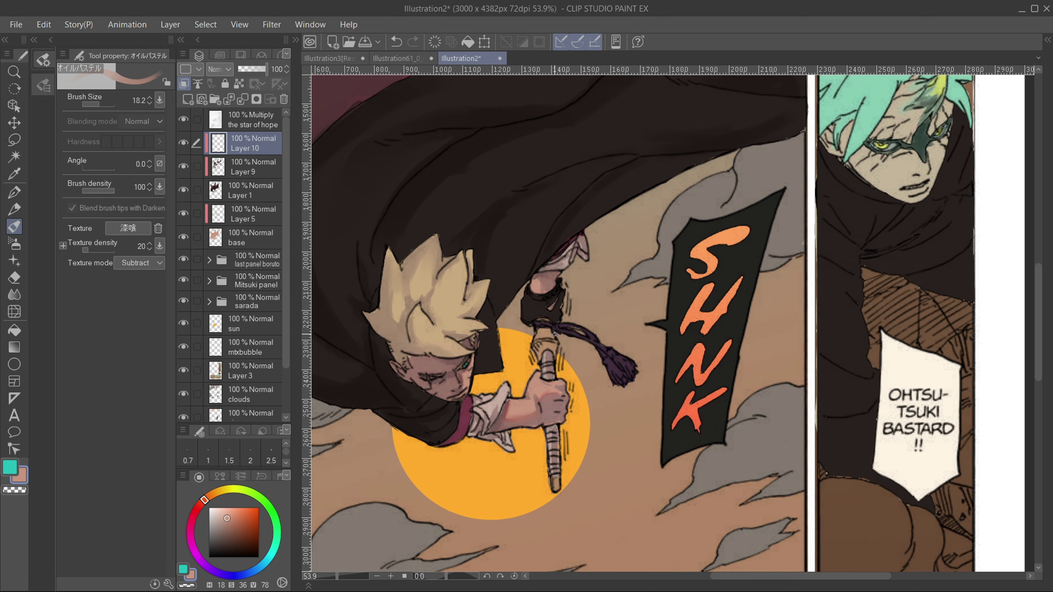
pyautogui.click(220, 69)
pyautogui.click(231, 239)
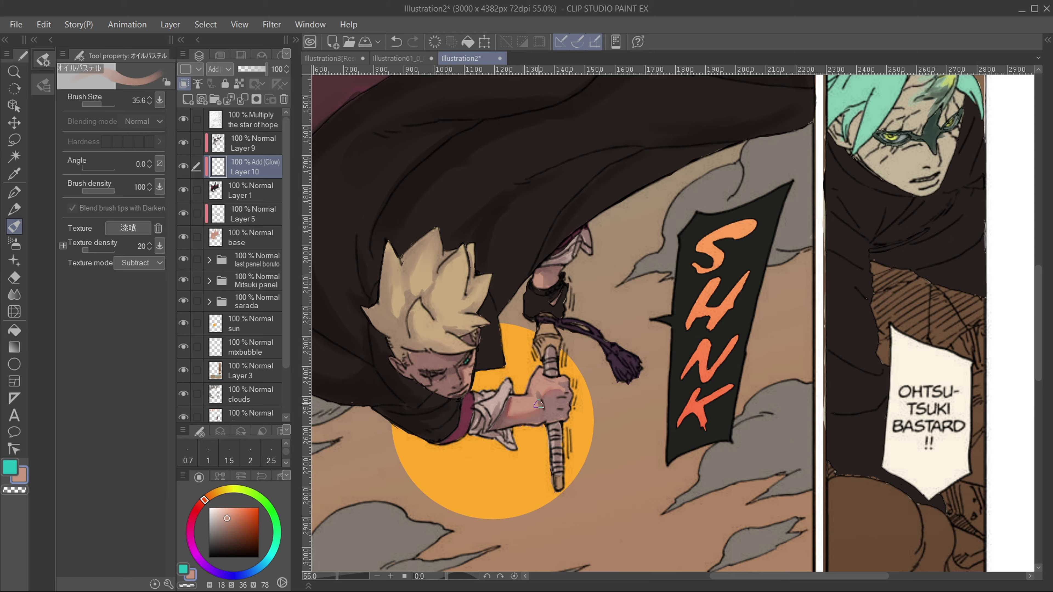
pyautogui.scroll(1, 538, 404)
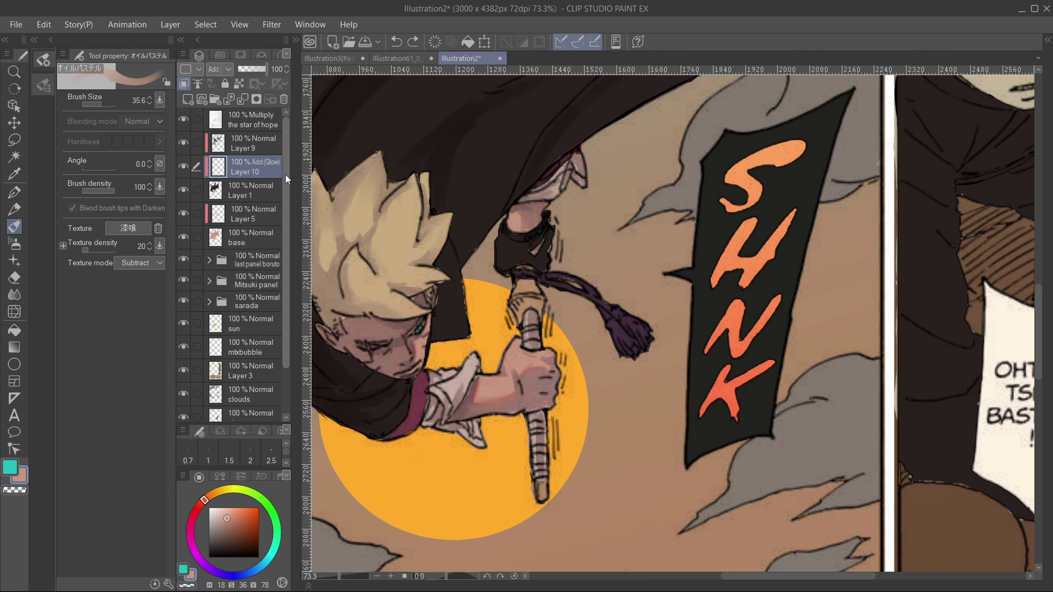
pyautogui.moveTo(265, 169); pyautogui.dragTo(266, 203)
# - Paint a warm glow on the falling boy's forearm and hand, and shade and highlight the clouds on clipped Layers 12 and 13
pyautogui.moveTo(484, 379); pyautogui.dragTo(492, 376)
pyautogui.scroll(-10, 517, 338)
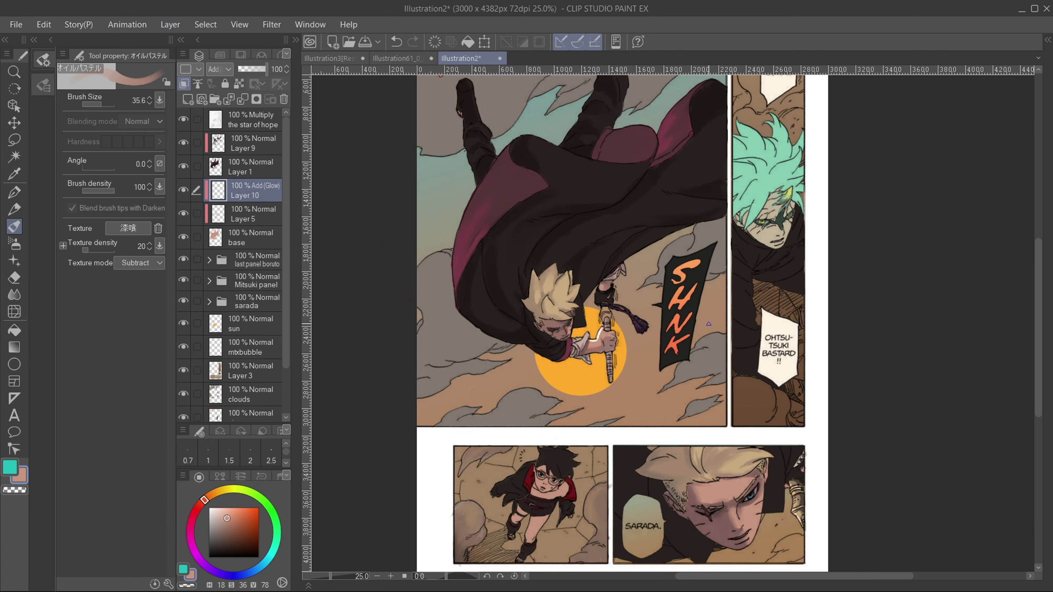
pyautogui.scroll(8, 568, 226)
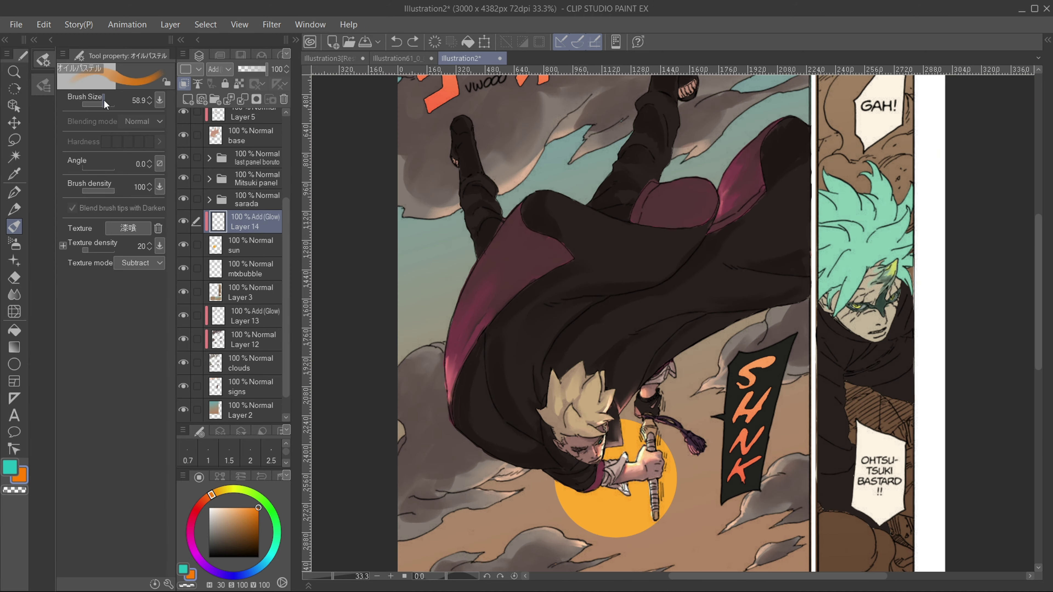
# - Undo the first glow stroke, adjust the orange hue and paint a glow over the sun on Layer 14
pyautogui.moveTo(619, 459)
pyautogui.mouseDown()
pyautogui.moveTo(588, 432)
pyautogui.moveTo(602, 449)
pyautogui.moveTo(633, 444)
pyautogui.moveTo(611, 459)
pyautogui.moveTo(660, 460)
pyautogui.mouseUp()
pyautogui.scroll(-8, 666, 381)
pyautogui.scroll(7, 667, 411)
pyautogui.hotkey('ctrl', 'z')
pyautogui.click(209, 497)
pyautogui.scroll(-4, 588, 389)
pyautogui.scroll(5, 646, 414)
# - Lock the sun layer's transparent pixels and repaint the sun in vivid orange-red (H 14, S 100, V 100)
pyautogui.click(256, 248)
pyautogui.keyDown('alt'); pyautogui.click(721, 388); pyautogui.keyUp('alt')
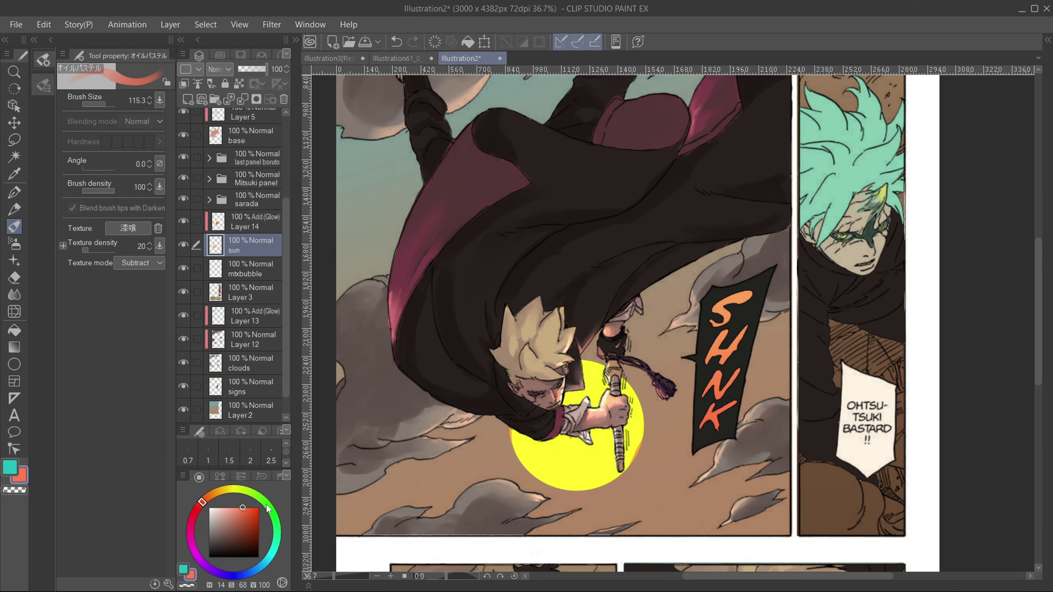
pyautogui.moveTo(559, 435); pyautogui.dragTo(551, 460)
pyautogui.hotkey('ctrl', 'z')
pyautogui.click(239, 84)
pyautogui.moveTo(587, 384)
pyautogui.mouseDown()
pyautogui.moveTo(535, 452)
pyautogui.moveTo(618, 481)
pyautogui.mouseUp()
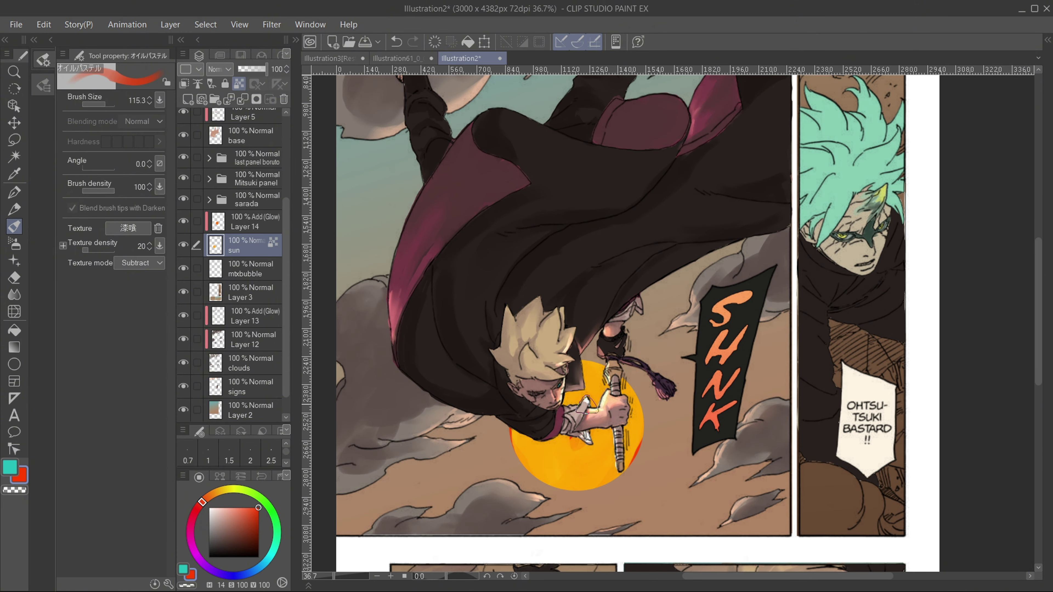
# - Paint a pale peach glow (H 22, S 32, V 100) over the middle of the sun on Layer 14
pyautogui.click(262, 226)
pyautogui.click(206, 498)
pyautogui.click(254, 508)
pyautogui.click(234, 507)
pyautogui.moveTo(578, 392); pyautogui.dragTo(596, 438)
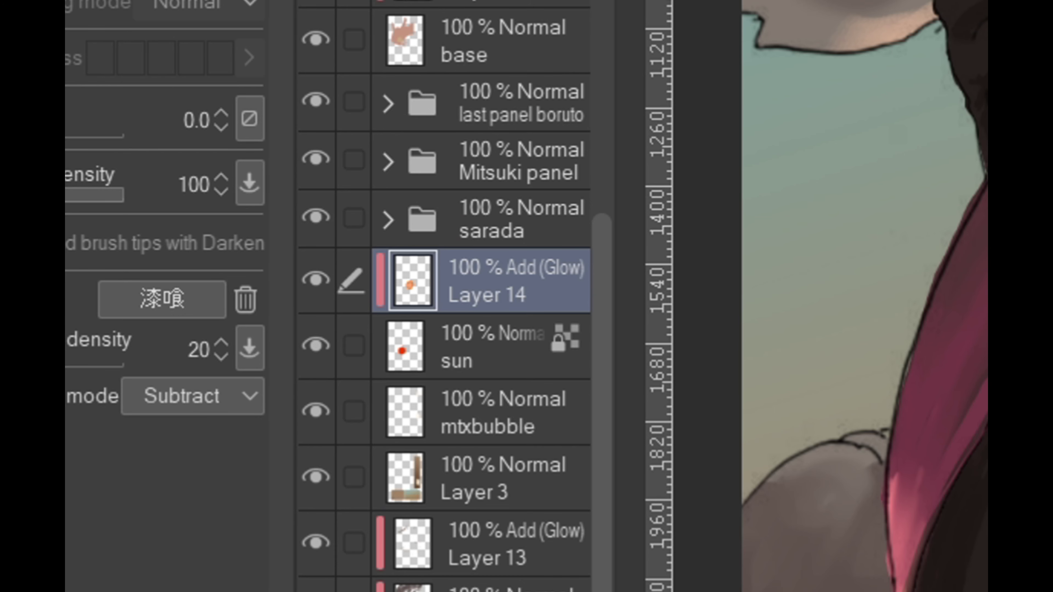
pyautogui.moveTo(867, 415); pyautogui.dragTo(829, 180)
# - Smooth the sun's glow into its orange rim on Layer 14 with the Blend tool at size 82.4
pyautogui.press('b')
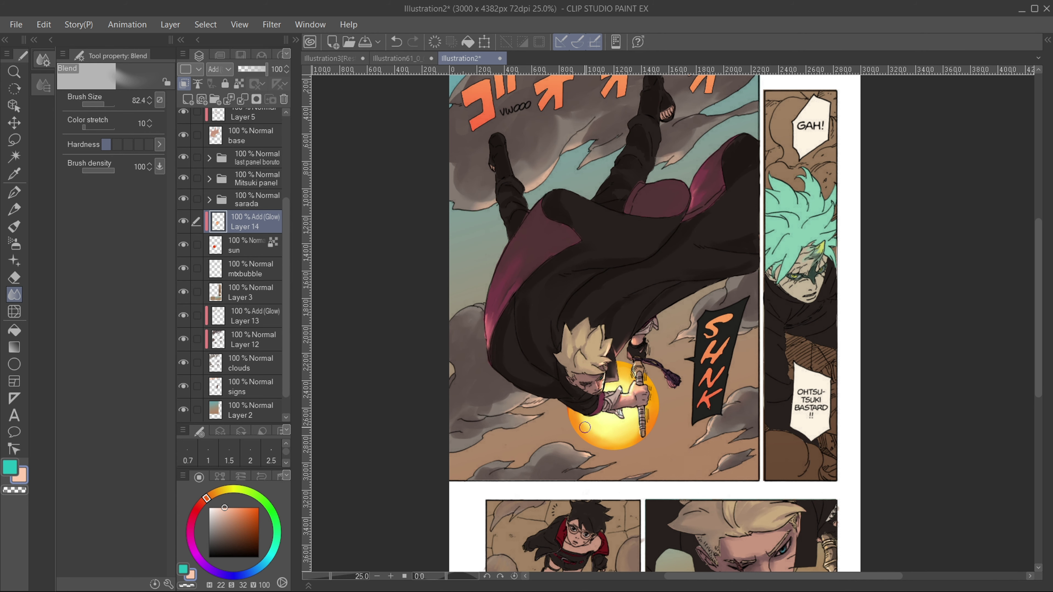
pyautogui.moveTo(602, 449); pyautogui.dragTo(557, 426)
pyautogui.scroll(2, 597, 373)
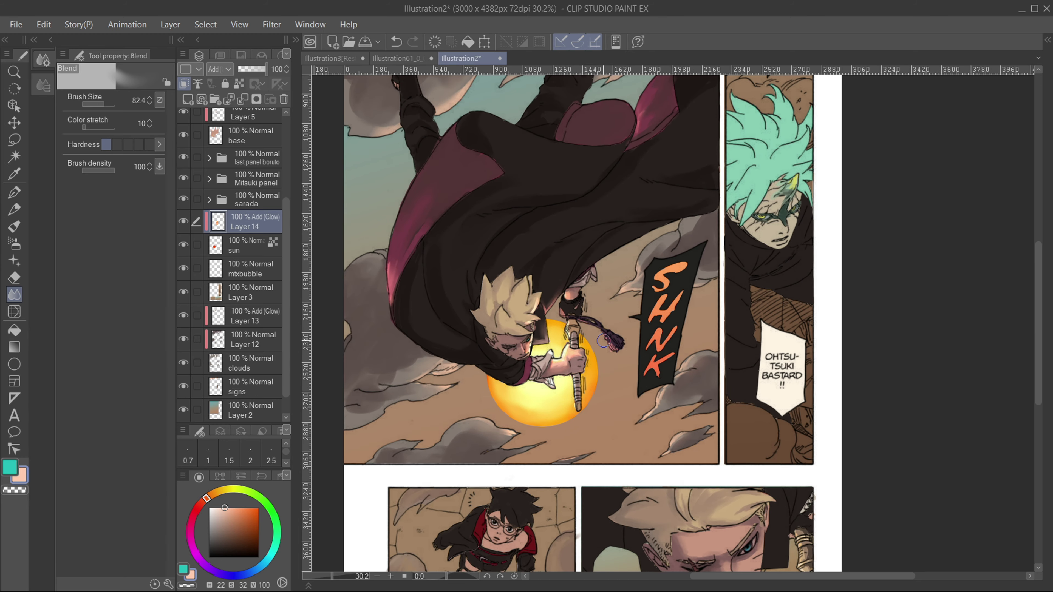
pyautogui.scroll(-3, 580, 340)
pyautogui.scroll(3, 486, 343)
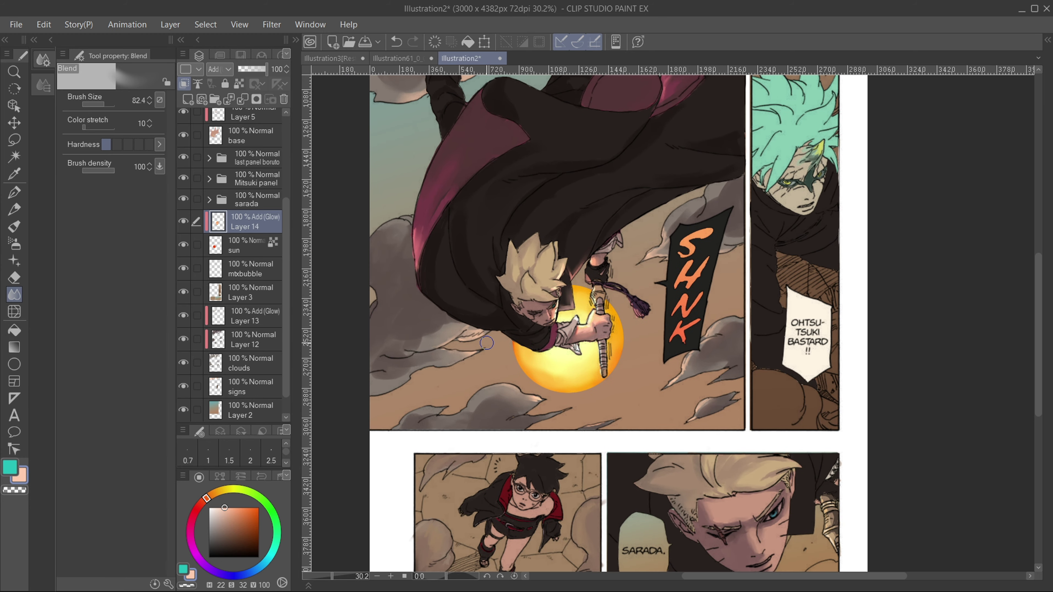
# - Add oil pastel glow strokes in orange (about H 29, S 66, V 100) to the sun on Layer 14 at brush size 115.3
pyautogui.click(14, 227)
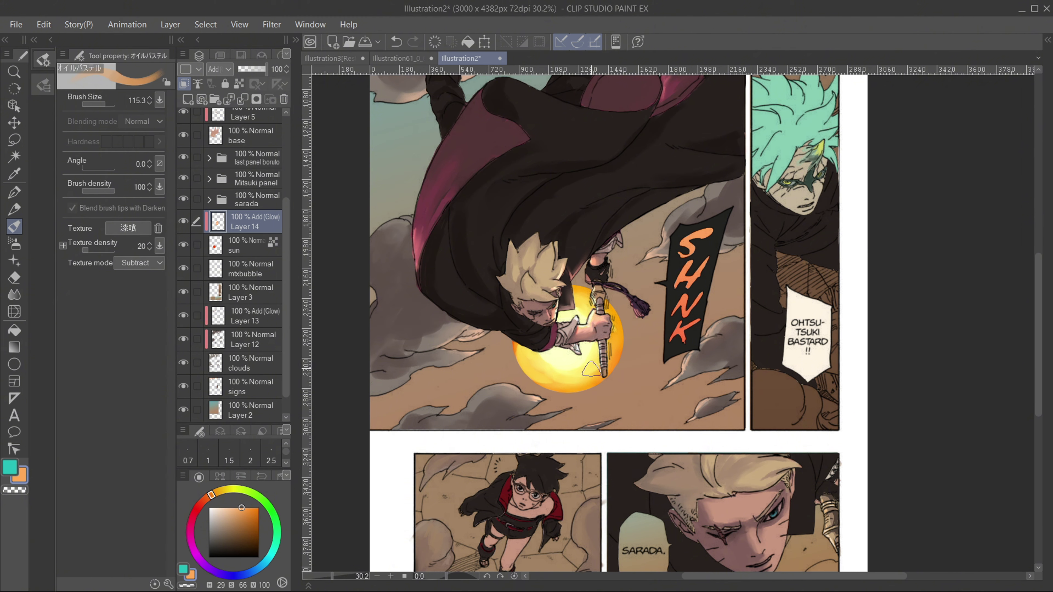
pyautogui.scroll(-1, 594, 378)
pyautogui.scroll(1, 623, 378)
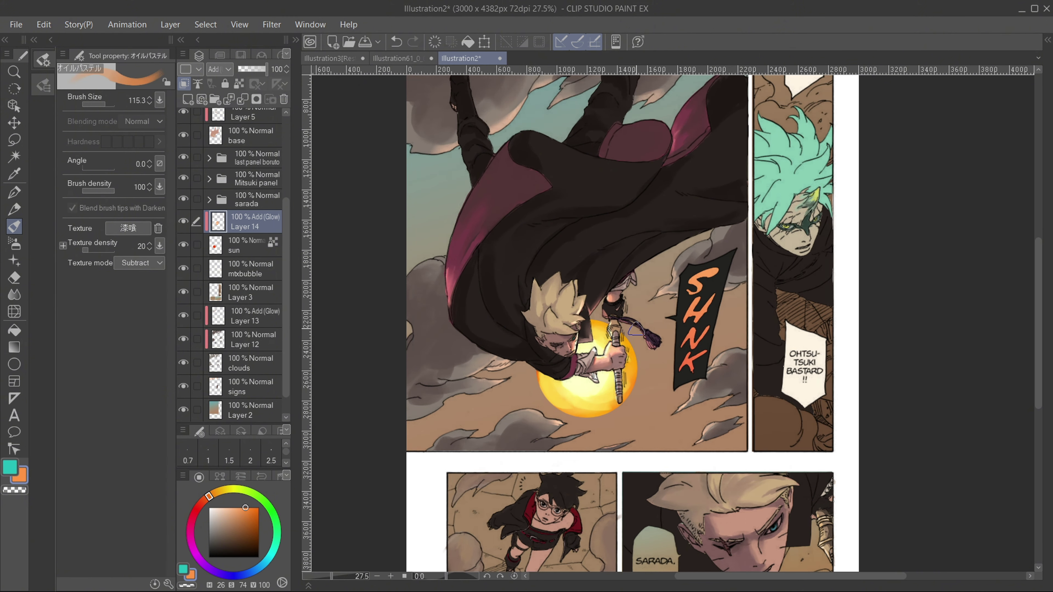
pyautogui.scroll(1, 654, 378)
pyautogui.scroll(-6, 654, 378)
pyautogui.scroll(5, 652, 367)
pyautogui.scroll(-6, 662, 342)
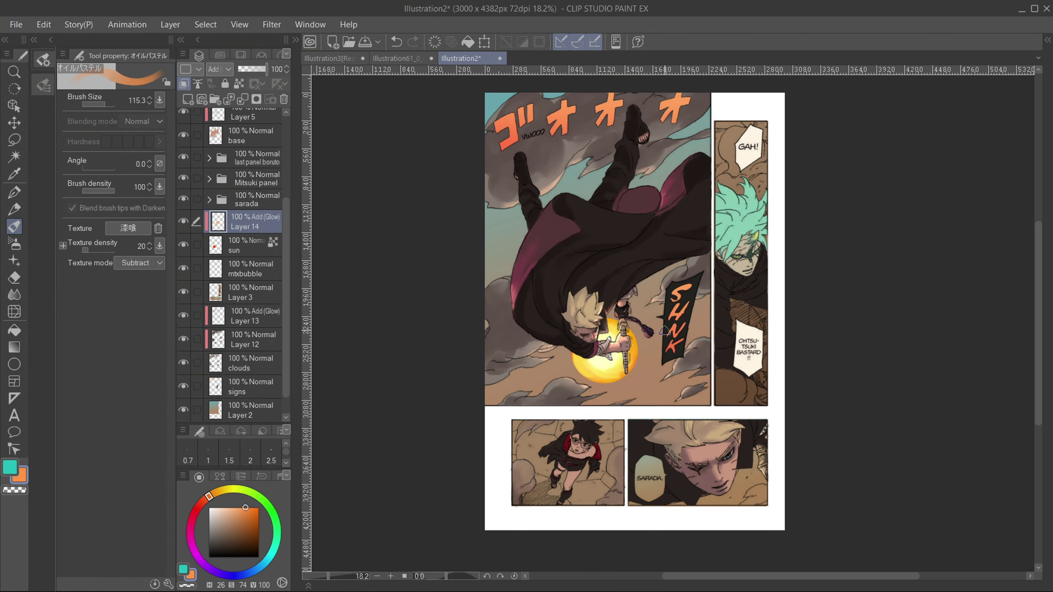
# - Erase line art around the sun's edge on the star of hope layer with the Hard eraser at size 30
pyautogui.scroll(8, 656, 327)
pyautogui.scroll(5, 260, 166)
pyautogui.press('e')
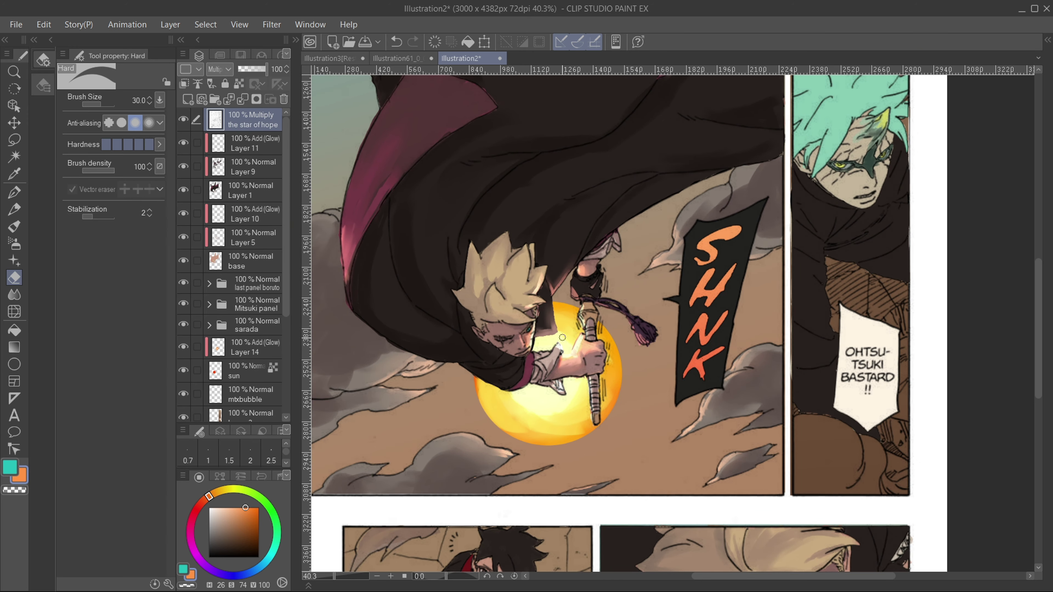
pyautogui.scroll(-1, 560, 340)
pyautogui.scroll(2, 554, 293)
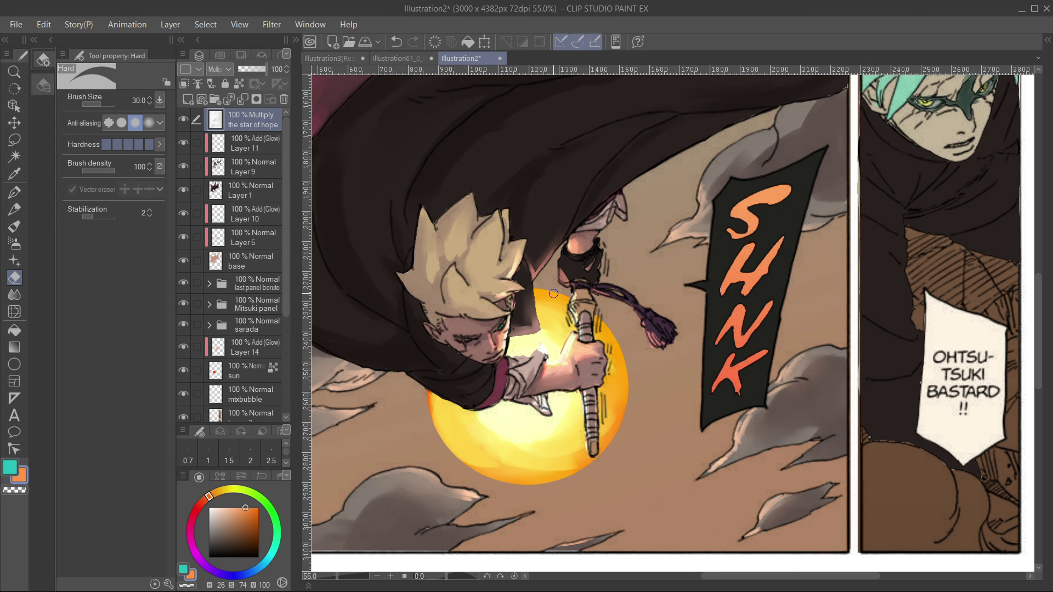
pyautogui.scroll(-1, 571, 306)
pyautogui.scroll(2, 582, 395)
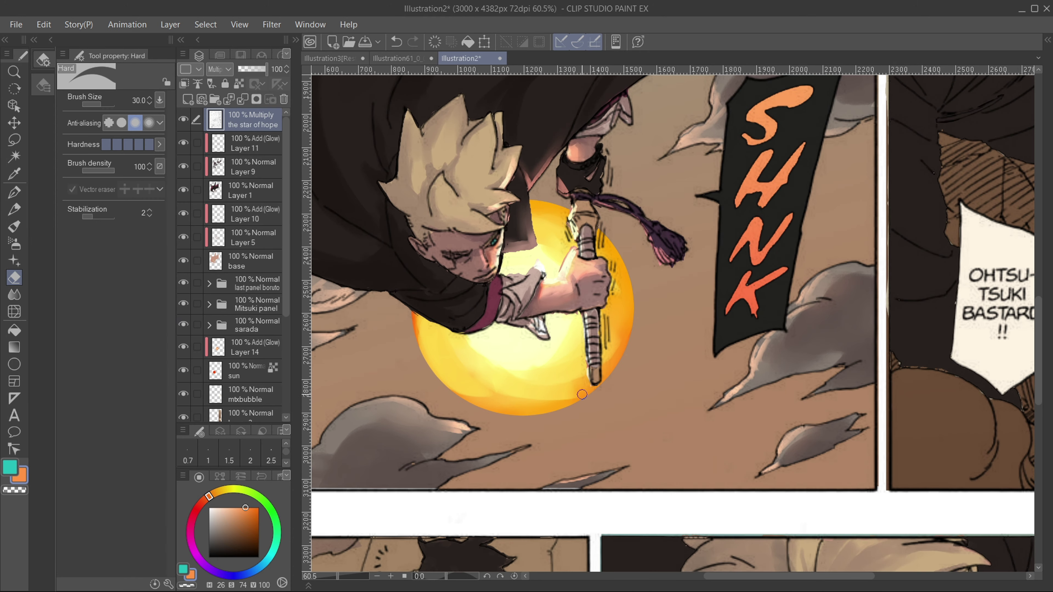
pyautogui.scroll(-1, 582, 378)
pyautogui.scroll(2, 627, 409)
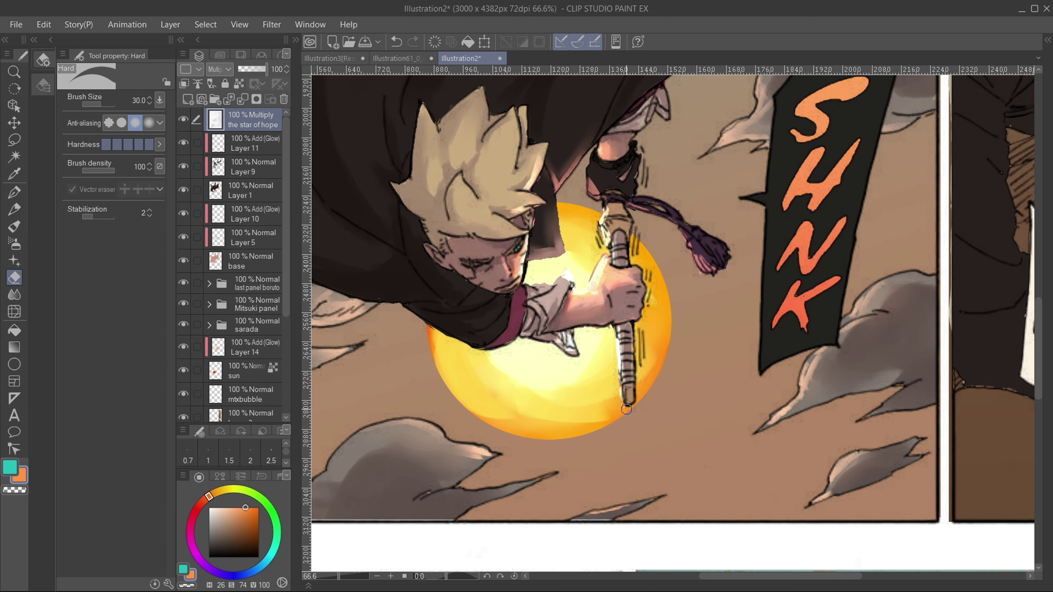
pyautogui.scroll(-5, 626, 409)
pyautogui.scroll(5, 634, 386)
pyautogui.scroll(-8, 650, 348)
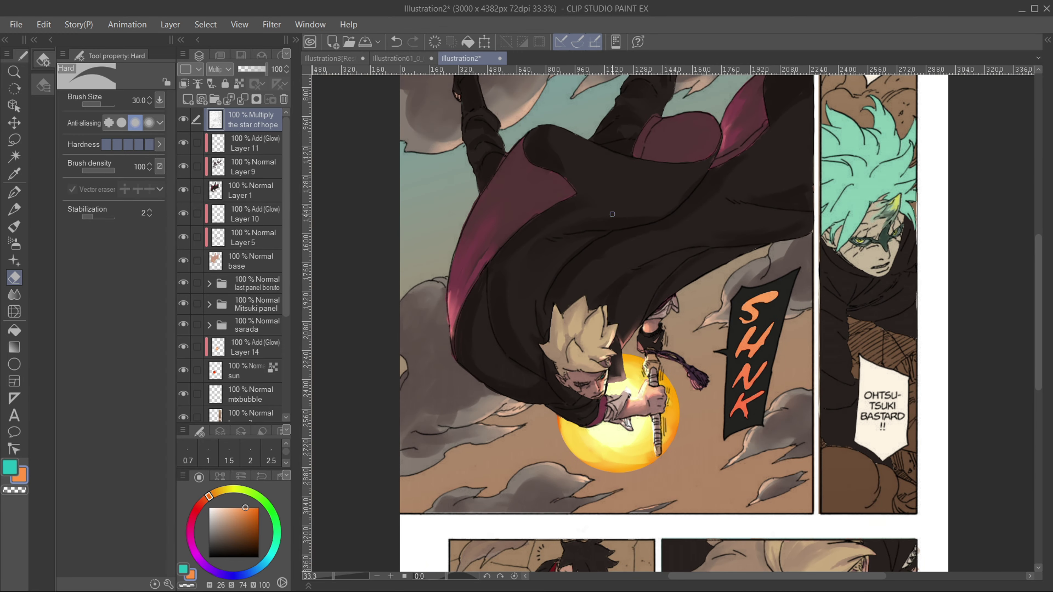
# - Add Layer 15 beneath the line art and outline the falling character's left leg in white with the G-pen at size 18.2
pyautogui.scroll(4, 548, 352)
pyautogui.click(188, 100)
pyautogui.moveTo(251, 120); pyautogui.dragTo(251, 142)
pyautogui.doubleClick(10, 468)
pyautogui.press('i')
pyautogui.click(645, 567)
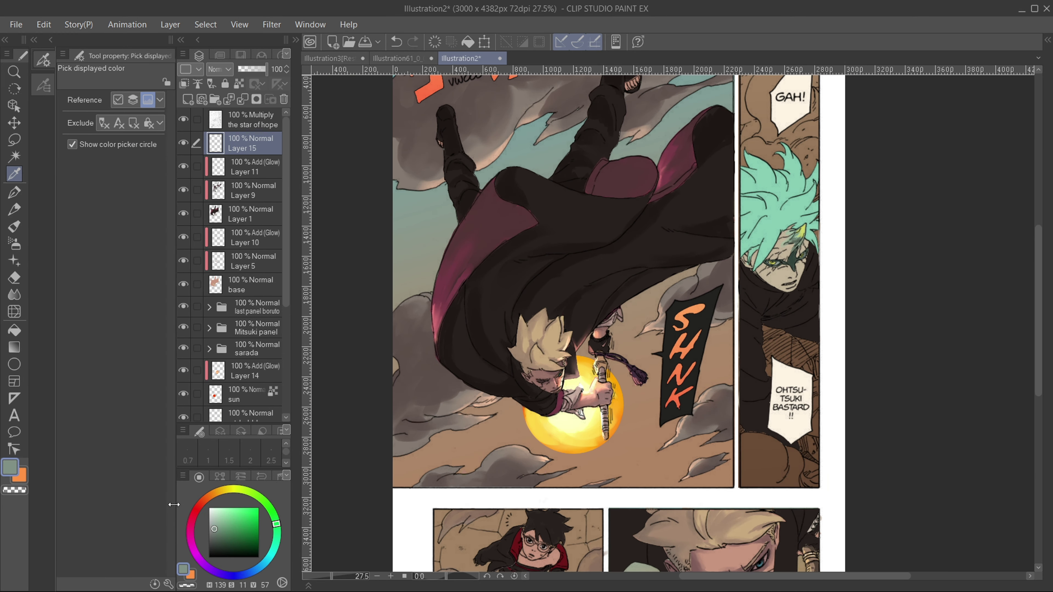
pyautogui.press('p')
pyautogui.scroll(-1, 524, 213)
pyautogui.scroll(3, 523, 214)
pyautogui.scroll(-3, 524, 214)
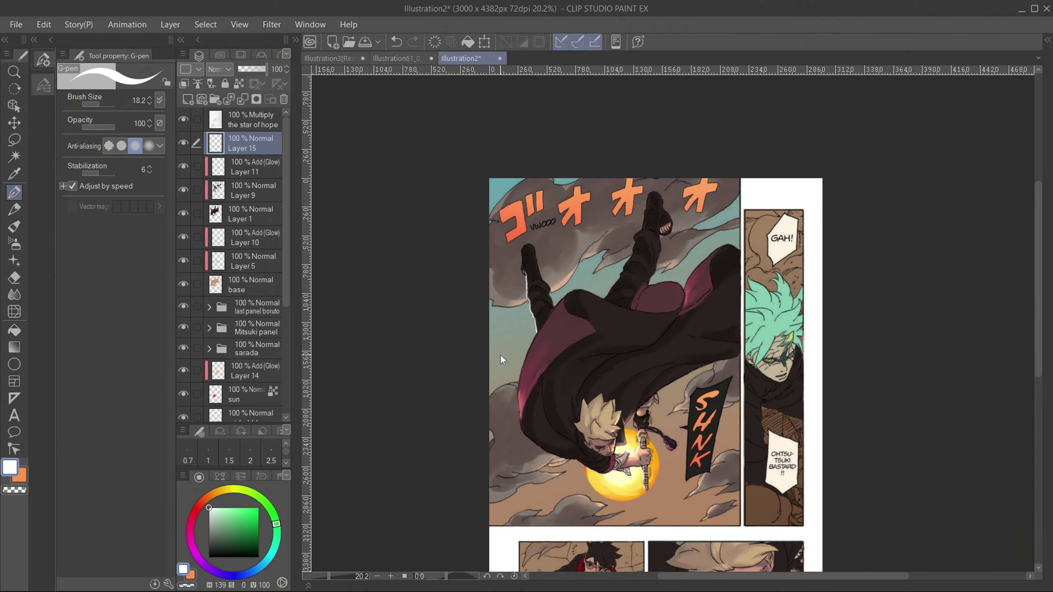
pyautogui.scroll(3, 523, 214)
pyautogui.scroll(-1, 543, 160)
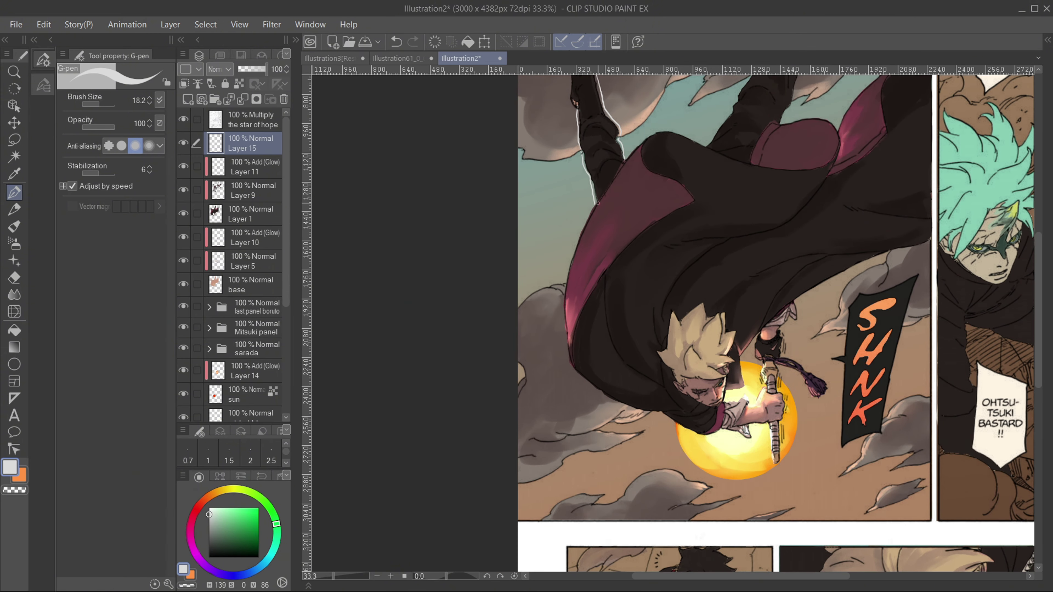
# - Outline the left edge of the falling character's cloak in light grey (S 0, V 86) on Layer 15
pyautogui.scroll(-2, 569, 357)
pyautogui.scroll(1, 558, 303)
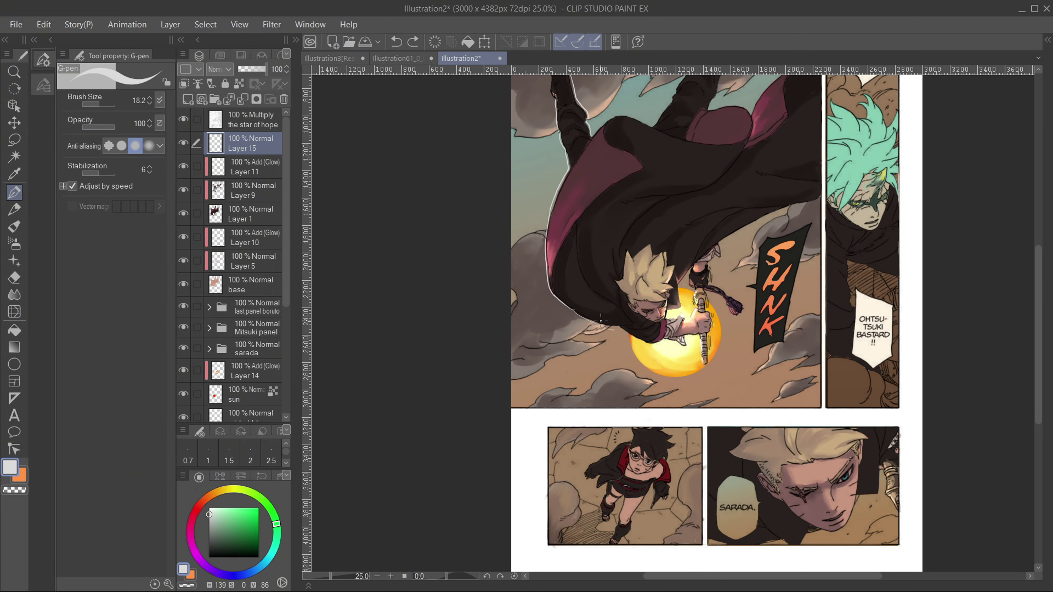
pyautogui.scroll(-2, 630, 340)
pyautogui.scroll(2, 664, 257)
pyautogui.moveTo(515, 179); pyautogui.dragTo(532, 135)
pyautogui.scroll(-2, 613, 162)
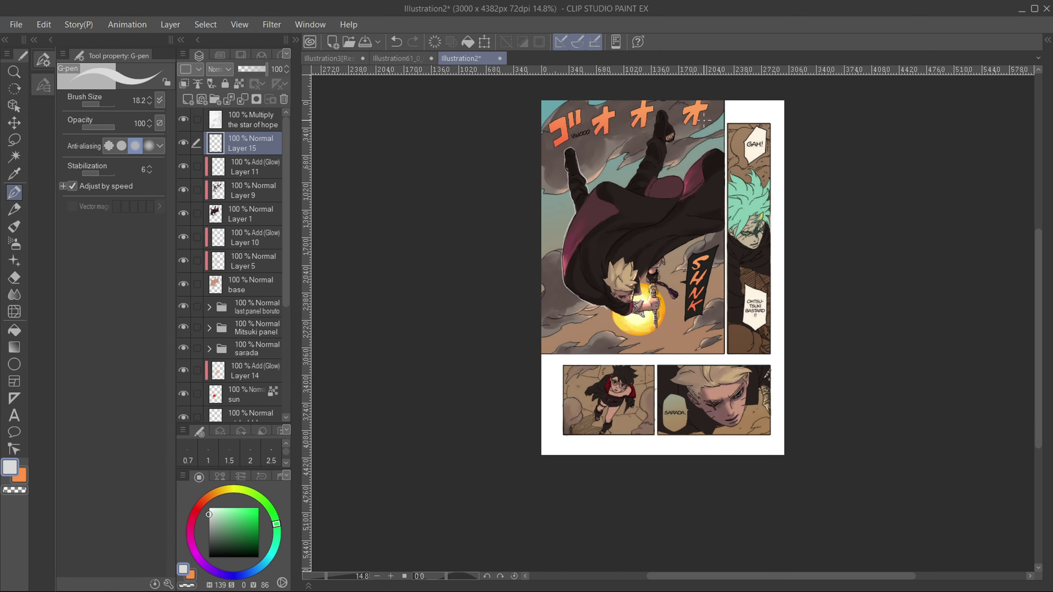
# - Outline the falling character's raised right leg, foot and upper cloak edge in light grey on Layer 15
pyautogui.scroll(2, 680, 117)
pyautogui.moveTo(560, 260); pyautogui.dragTo(582, 225)
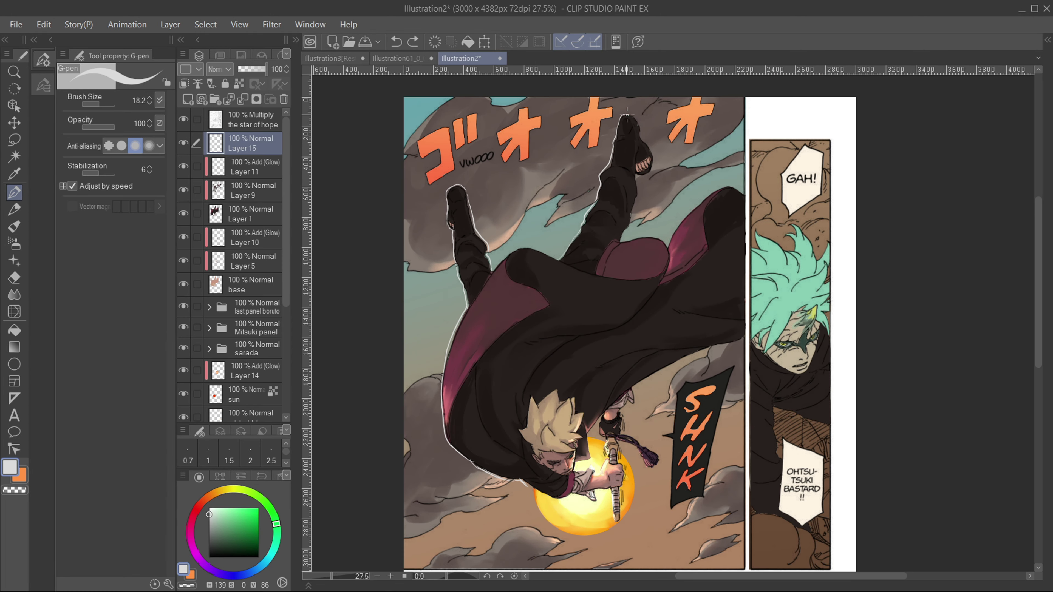
pyautogui.scroll(-1, 631, 195)
pyautogui.scroll(2, 603, 217)
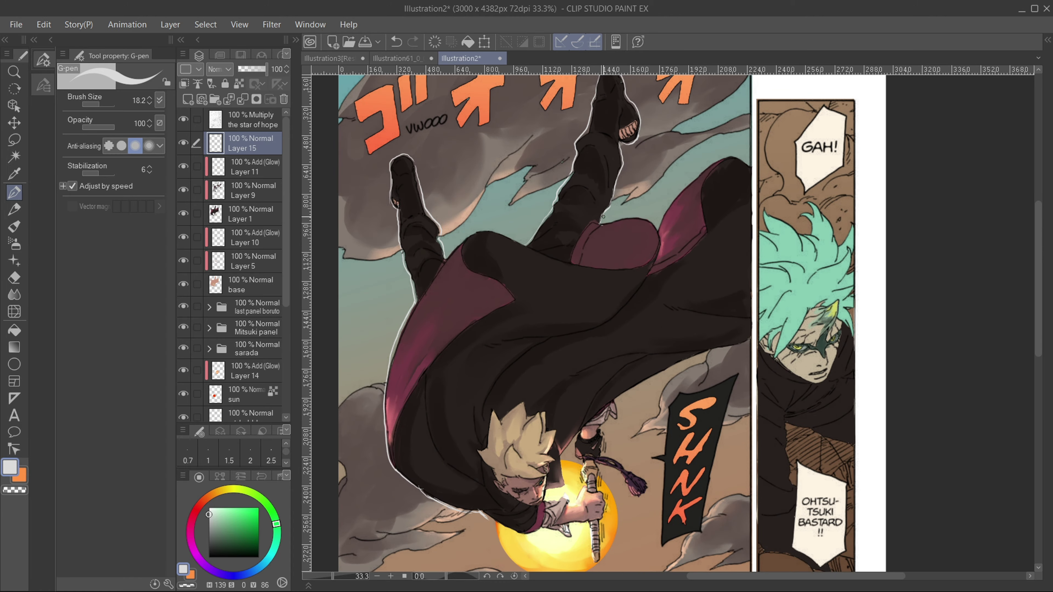
pyautogui.scroll(-1, 660, 227)
pyautogui.scroll(1, 641, 325)
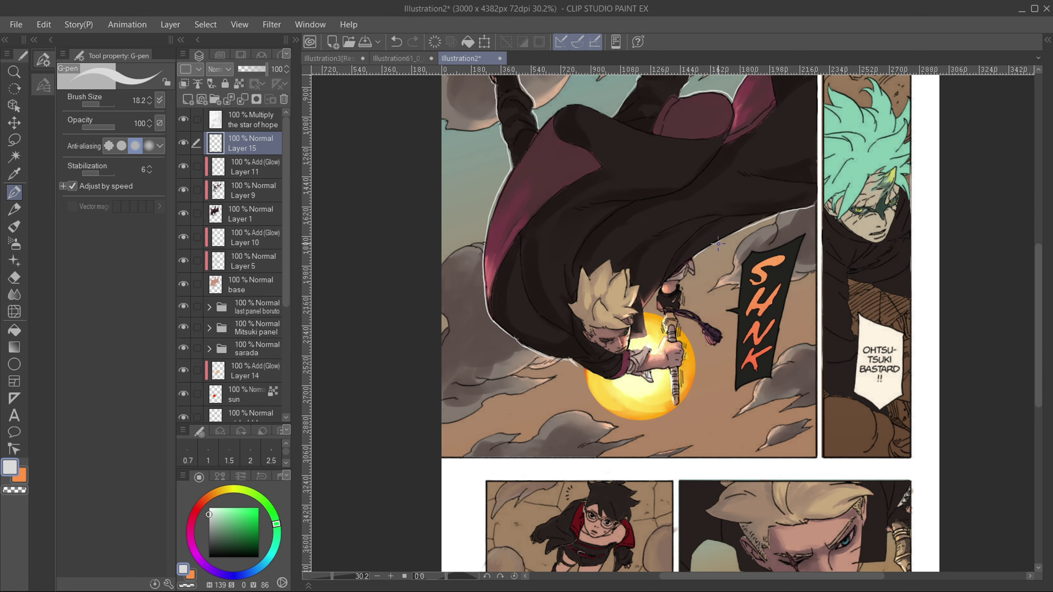
# - Outline the cloak's lower right edge in light grey on Layer 15 and clean the outline with the Hard eraser at size 30
pyautogui.scroll(-1, 662, 312)
pyautogui.scroll(2, 641, 355)
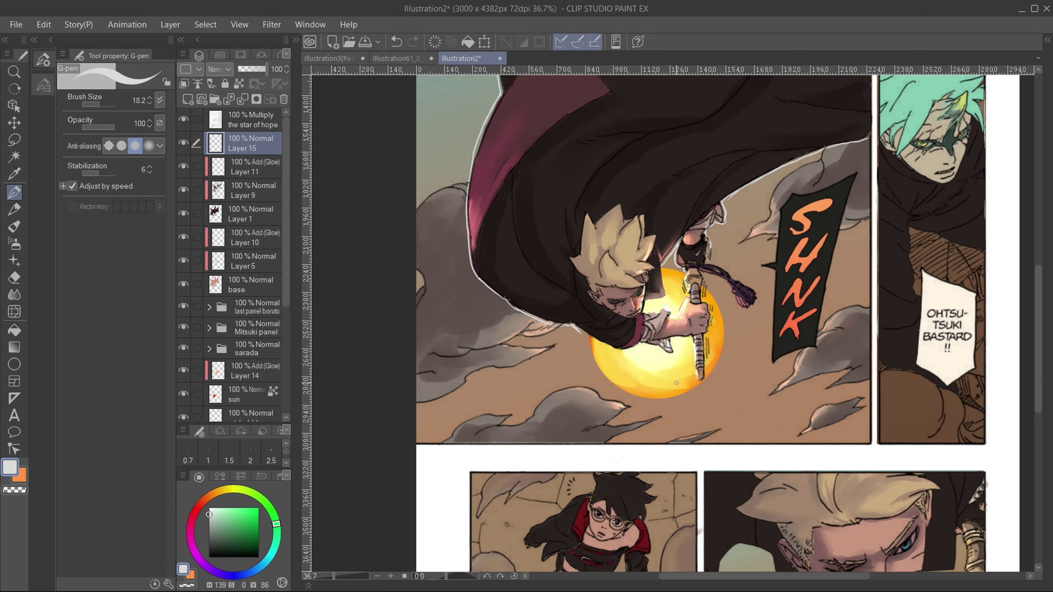
pyautogui.scroll(-2, 689, 274)
pyautogui.scroll(1, 635, 230)
pyautogui.press('e')
pyautogui.moveTo(571, 282); pyautogui.dragTo(573, 294)
pyautogui.scroll(-1, 578, 303)
pyautogui.scroll(1, 766, 384)
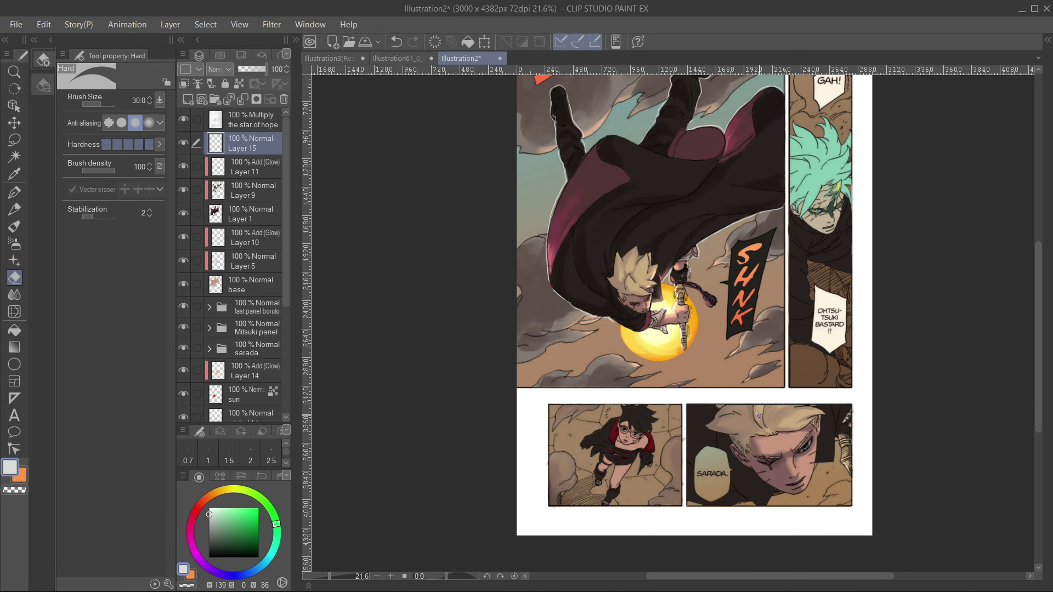
pyautogui.scroll(-1, 705, 332)
pyautogui.scroll(2, 583, 219)
# - Complete the thin light outline around the falling character on Layer 15 with the G-pen at size 18.2
pyautogui.press('p')
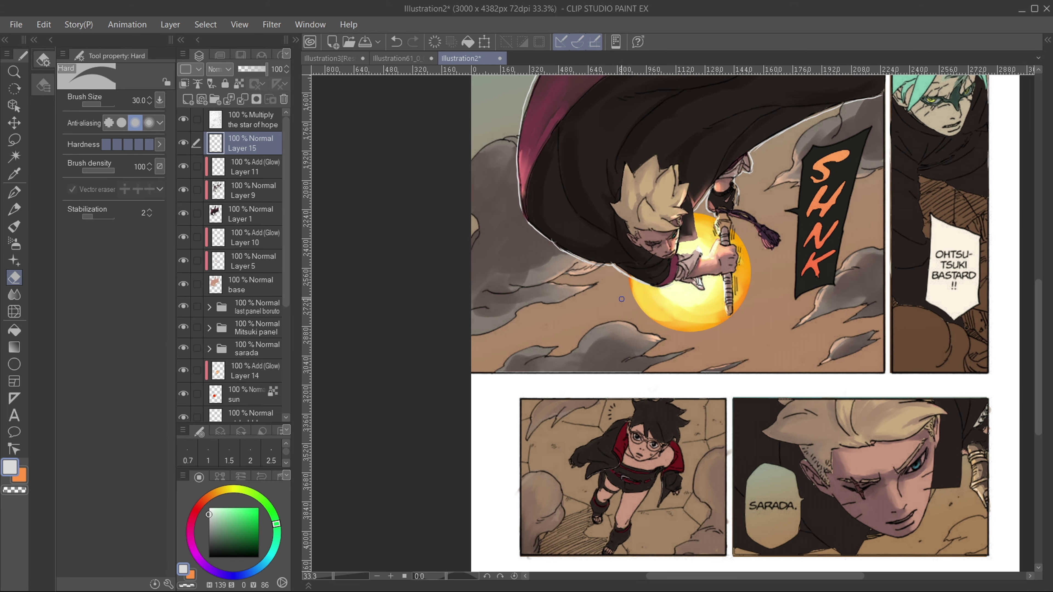
pyautogui.scroll(-2, 796, 274)
pyautogui.scroll(1, 752, 249)
pyautogui.scroll(-1, 753, 191)
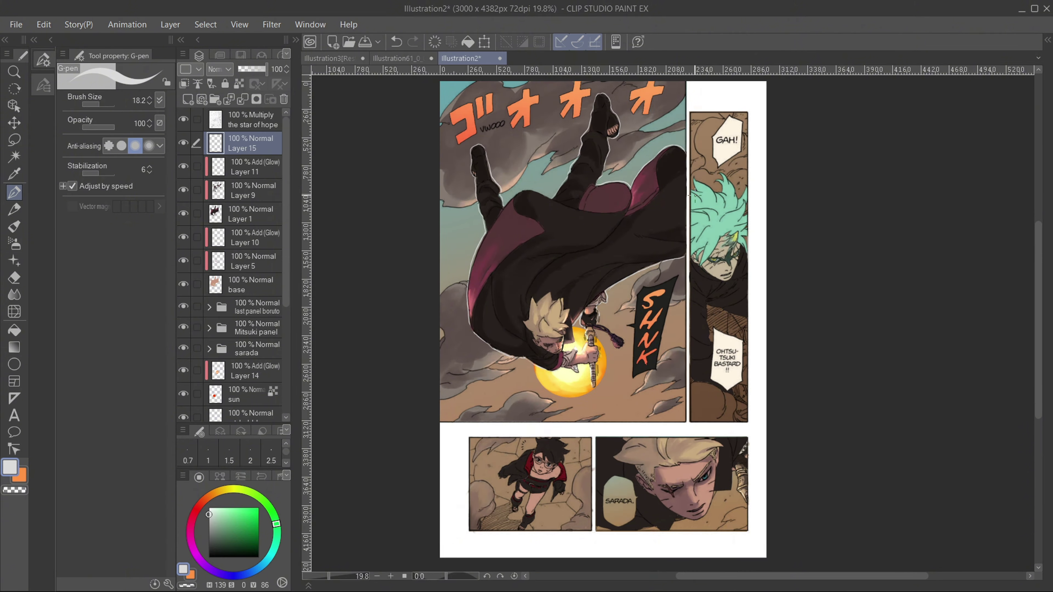
pyautogui.scroll(1, 779, 166)
pyautogui.scroll(-1, 776, 141)
pyautogui.scroll(2, 538, 238)
pyautogui.scroll(-3, 262, 392)
pyautogui.scroll(-1, 262, 388)
# - Add Layer 16 clipped to the signs layer in Add (Glow) mode and choose the Droplet airbrush
pyautogui.click(262, 364)
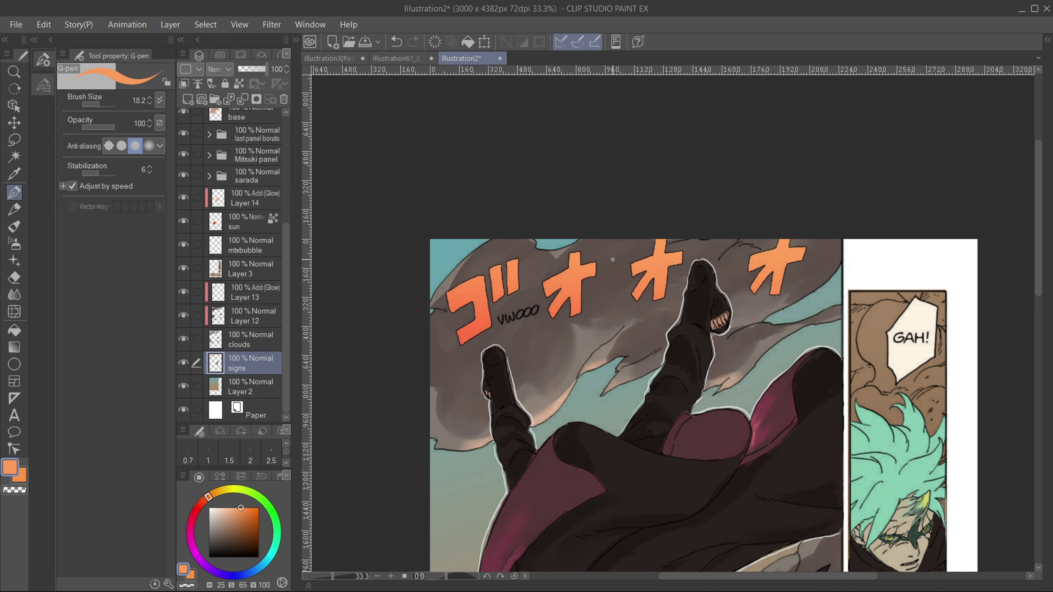
pyautogui.click(188, 100)
pyautogui.click(184, 84)
pyautogui.click(220, 70)
pyautogui.click(236, 231)
pyautogui.press('b')
pyautogui.click(44, 78)
pyautogui.click(43, 62)
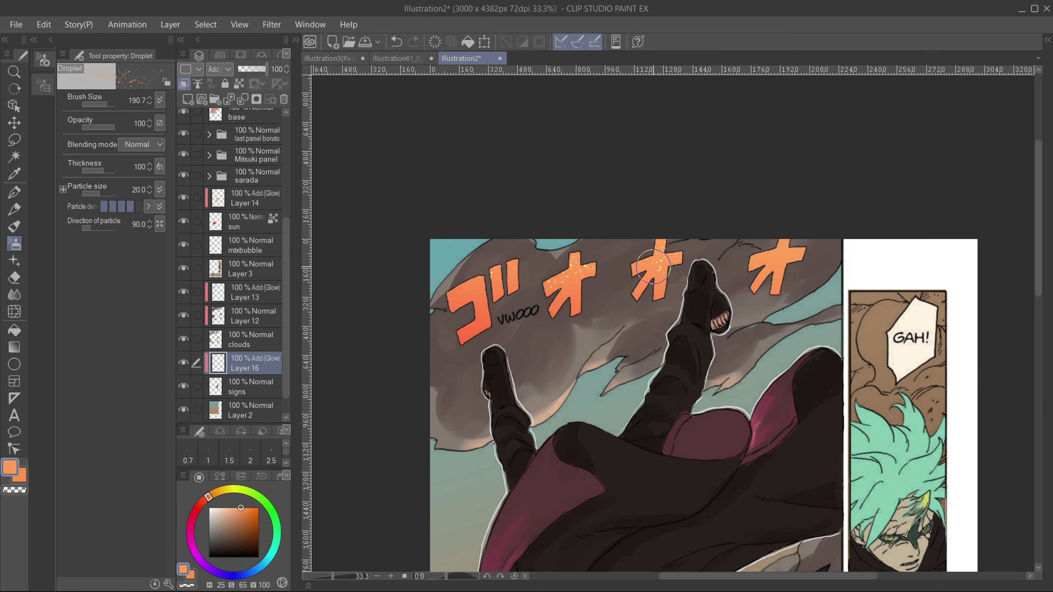
# - Try to spray orange droplets over the sound-effect lettering at brush size 190.7 and undo the attempt
pyautogui.moveTo(790, 251); pyautogui.dragTo(668, 255)
pyautogui.scroll(-2, 654, 187)
pyautogui.scroll(1, 663, 353)
pyautogui.moveTo(669, 197); pyautogui.dragTo(558, 239)
pyautogui.hotkey('ctrl', 'z')
pyautogui.scroll(-2, 685, 203)
pyautogui.scroll(2, 692, 429)
pyautogui.hotkey('ctrl', 'z')
pyautogui.hotkey('ctrl', 'z')
pyautogui.hotkey('ctrl', 'z')
pyautogui.hotkey('ctrl', 'z')
pyautogui.scroll(2, 691, 429)
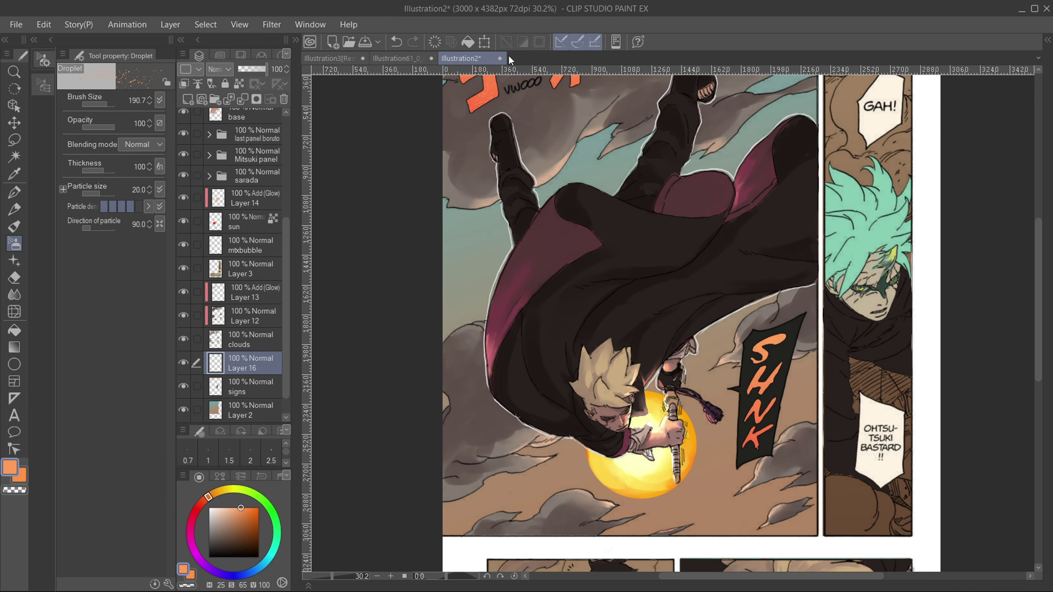
# - Spray orange droplets on the lettering at brush size 82.4, with Layer 16 clipped and set to Add (Glow)
pyautogui.scroll(-4, 510, 299)
pyautogui.scroll(5, 572, 137)
pyautogui.moveTo(107, 103); pyautogui.dragTo(105, 99)
pyautogui.click(467, 166)
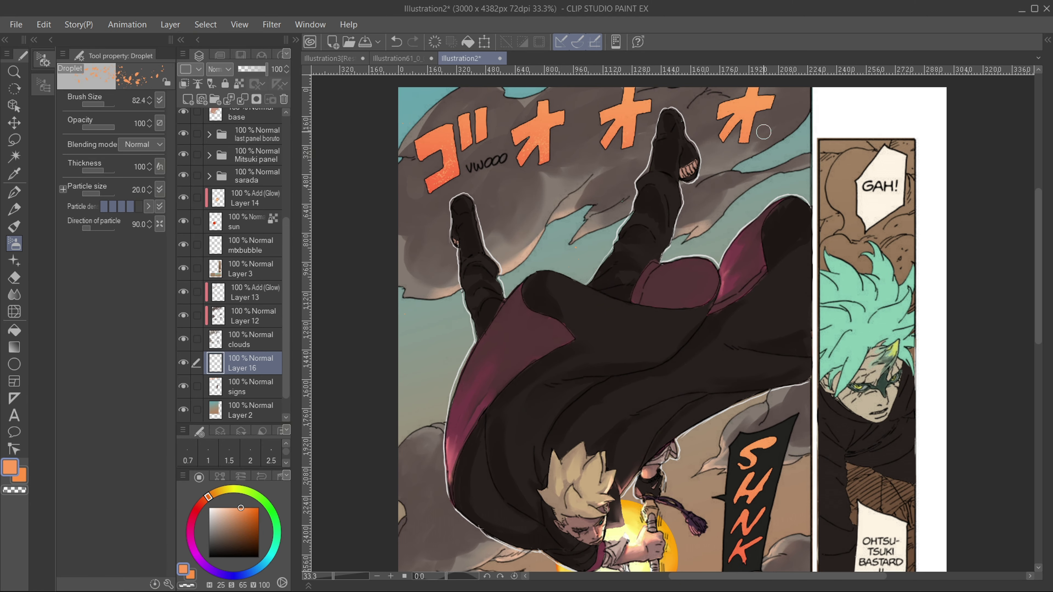
pyautogui.scroll(-2, 764, 133)
pyautogui.click(220, 70)
pyautogui.click(232, 233)
pyautogui.scroll(-2, 414, 314)
pyautogui.scroll(4, 466, 181)
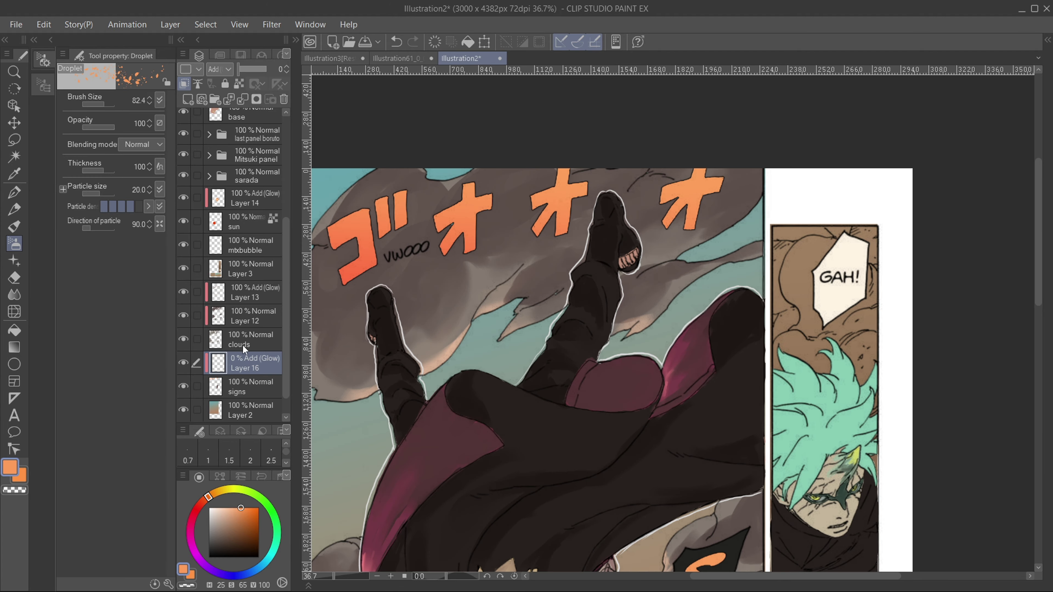
# - Raise Layer 16's opacity to 100% and spray light orange droplets (H 28, S 43, V 100) over the lettering at size 190.7
pyautogui.doubleClick(10, 467)
pyautogui.click(426, 247)
pyautogui.click(682, 202)
pyautogui.moveTo(239, 69); pyautogui.dragTo(268, 69)
pyautogui.moveTo(462, 226); pyautogui.dragTo(572, 208)
pyautogui.scroll(-4, 512, 238)
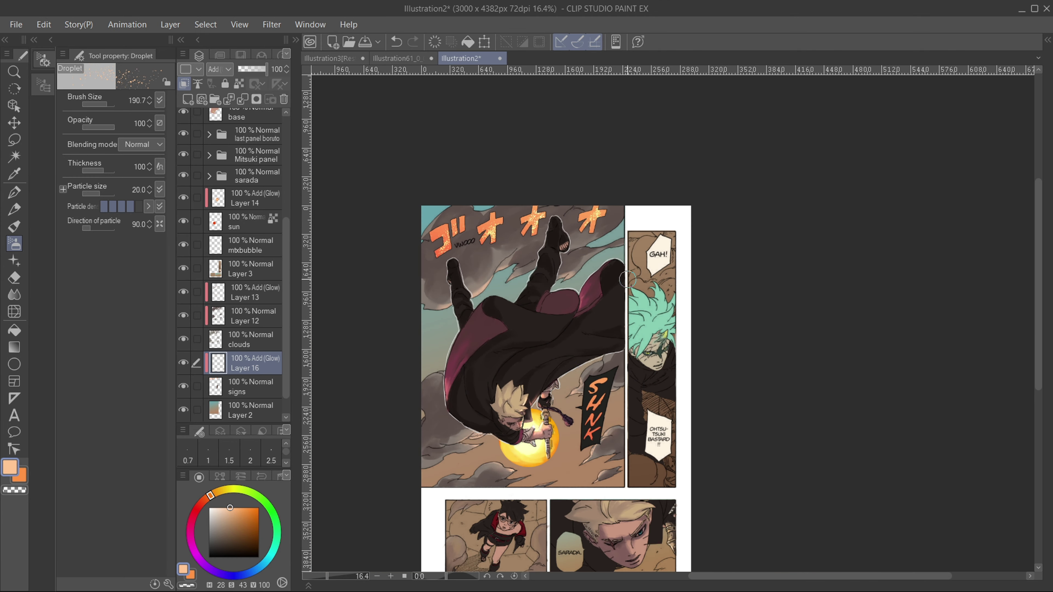
# - Undo the last droplet spray and respray the sound-effect lettering on Layer 16
pyautogui.scroll(1, 566, 368)
pyautogui.scroll(-1, 519, 208)
pyautogui.click(397, 42)
pyautogui.scroll(1, 489, 207)
pyautogui.click(612, 169)
pyautogui.scroll(-3, 671, 346)
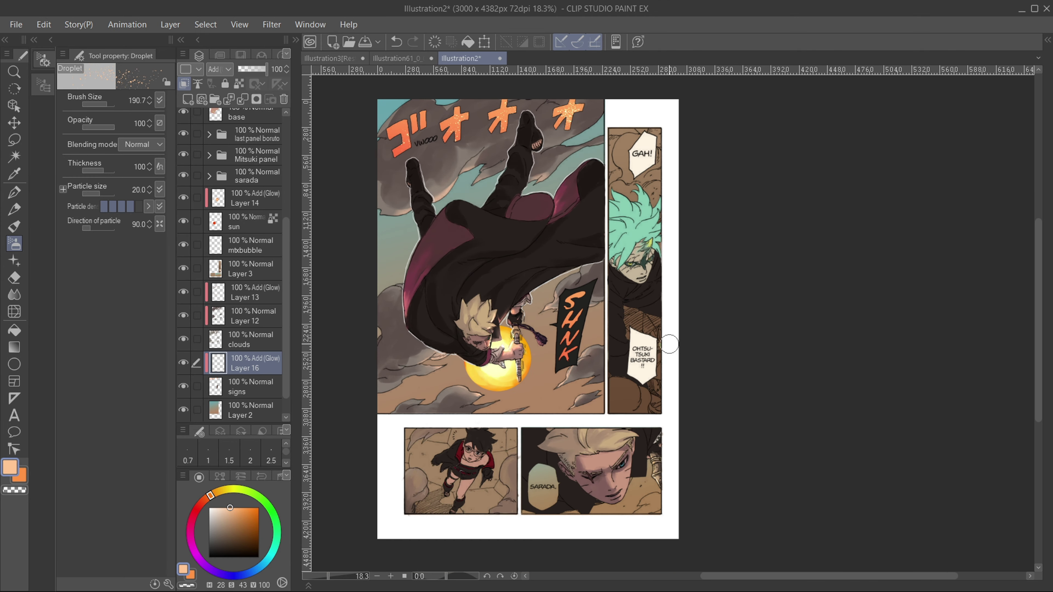
# - Create a layer folder above Layer 15 and name it "panel 1"
pyautogui.scroll(3, 232, 257)
pyautogui.click(231, 284)
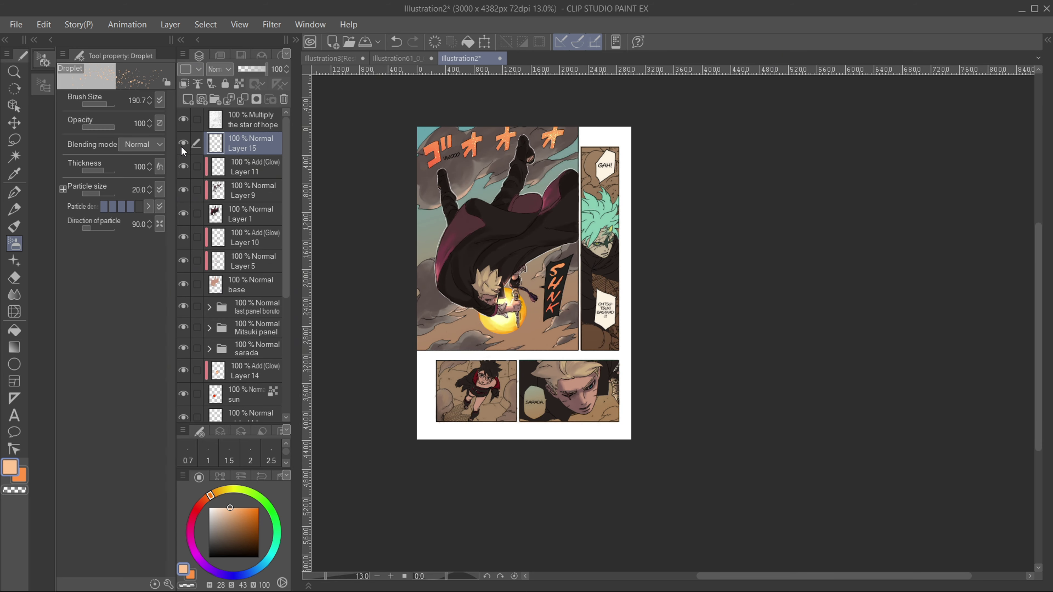
pyautogui.scroll(3, 435, 171)
pyautogui.click(214, 99)
pyautogui.doubleClick(247, 146)
pyautogui.write('panel 1')
pyautogui.press('Return')
# - Move Layer 15 and the layers below it down to base into the panel 1 folder, and collapse it
pyautogui.click(245, 164)
pyautogui.moveTo(197, 188); pyautogui.dragTo(199, 305)
pyautogui.moveTo(245, 282); pyautogui.dragTo(249, 142)
pyautogui.click(209, 142)
# - Add Layer 17 beneath the skin layer in the last panel boruto folder and choose the oil pastel brush
pyautogui.click(209, 163)
pyautogui.scroll(-3, 244, 217)
pyautogui.scroll(1, 585, 353)
pyautogui.scroll(-1, 655, 373)
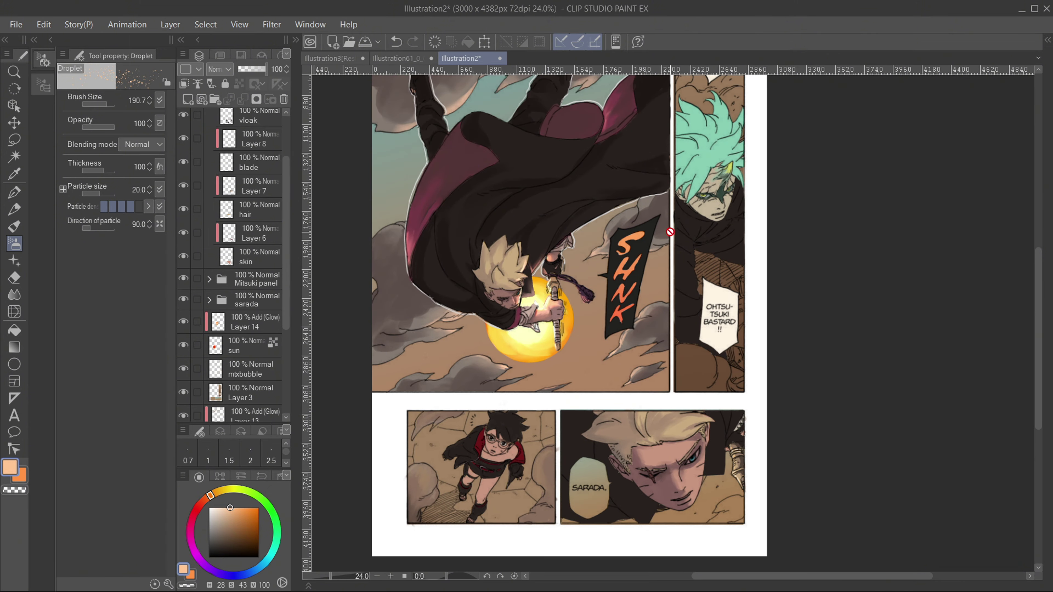
pyautogui.scroll(-2, 633, 320)
pyautogui.keyDown('alt'); pyautogui.click(645, 325); pyautogui.keyUp('alt')
pyautogui.click(14, 226)
pyautogui.click(248, 257)
pyautogui.click(188, 99)
pyautogui.moveTo(253, 258); pyautogui.dragTo(253, 290)
# - Paint the rock in the close-up panel's lower corner grey (H 28, S 14, V 52) on Layer 17 and erase the overspill
pyautogui.scroll(5, 615, 396)
pyautogui.moveTo(611, 401)
pyautogui.mouseDown()
pyautogui.moveTo(594, 399)
pyautogui.moveTo(629, 392)
pyautogui.mouseUp()
pyautogui.press('e')
pyautogui.scroll(-3, 649, 369)
pyautogui.scroll(5, 603, 396)
pyautogui.press('b')
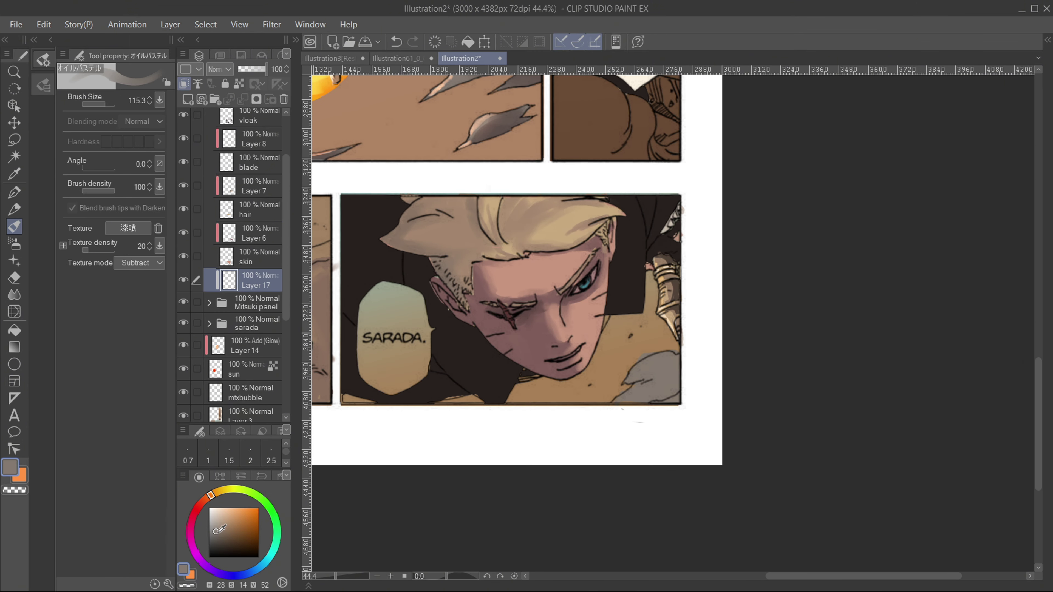
pyautogui.press('e')
pyautogui.scroll(-4, 664, 386)
pyautogui.scroll(2, 659, 398)
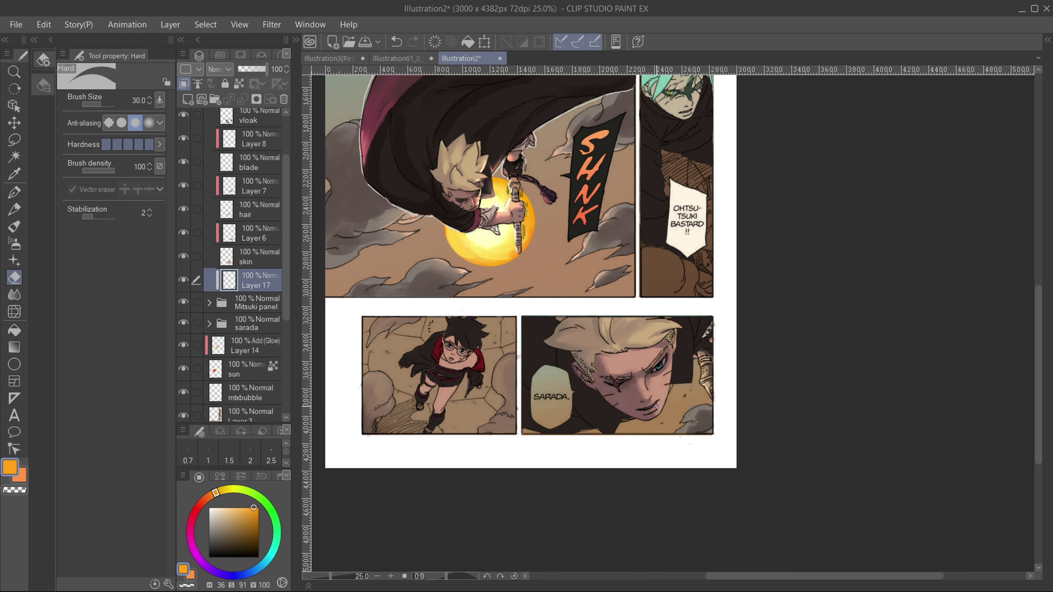
# - Paint the sun behind the close-up face orange (H 36, S 91, V 100) on new Layer 18, erase stray paint and lock its transparent pixels
pyautogui.hotkey('ctrl', 'shift', 'n')
pyautogui.press('b')
pyautogui.moveTo(674, 405)
pyautogui.mouseDown()
pyautogui.moveTo(646, 417)
pyautogui.moveTo(659, 440)
pyautogui.mouseUp()
pyautogui.press('e')
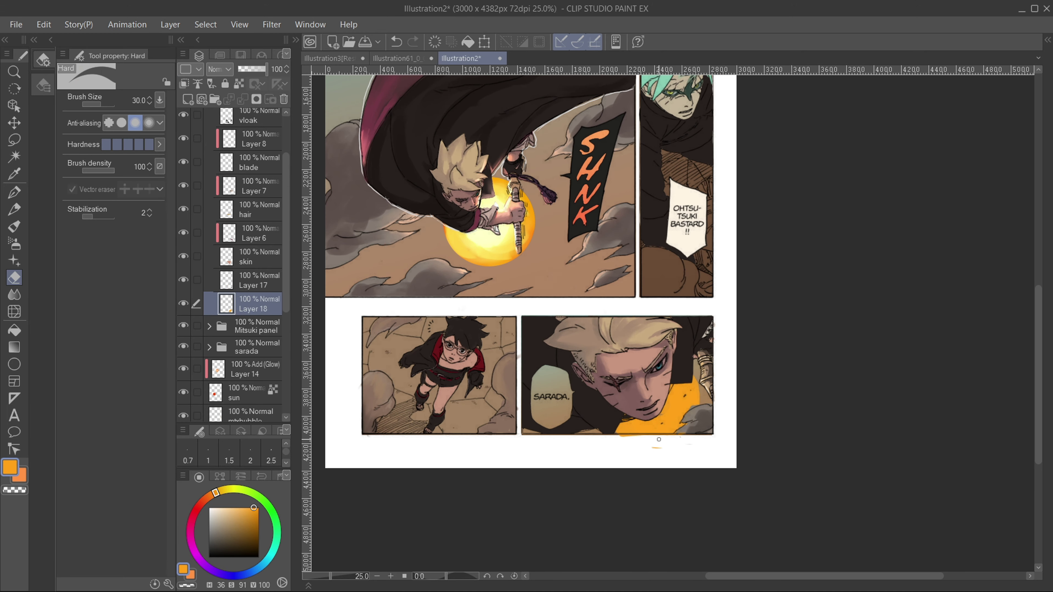
pyautogui.scroll(-4, 498, 299)
pyautogui.scroll(4, 531, 287)
pyautogui.scroll(-4, 530, 287)
pyautogui.scroll(5, 524, 266)
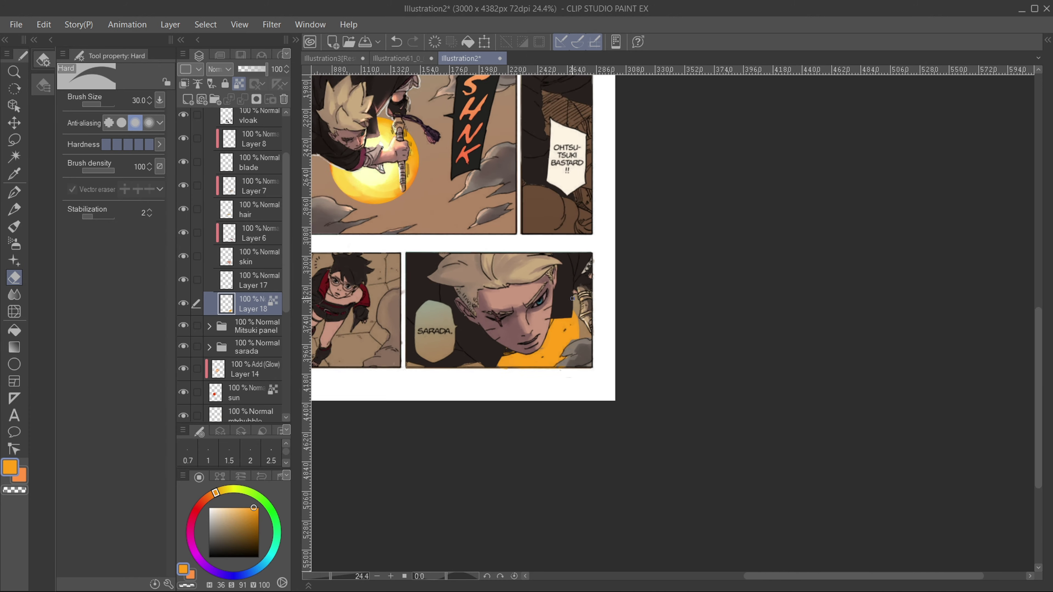
pyautogui.scroll(-2, 552, 307)
pyautogui.scroll(2, 552, 317)
# - Add Layer 19 clipped to Layer 18 in Add (Glow) mode and paint a peach glow (H 32, S 49, V 100) on the sun
pyautogui.press('b')
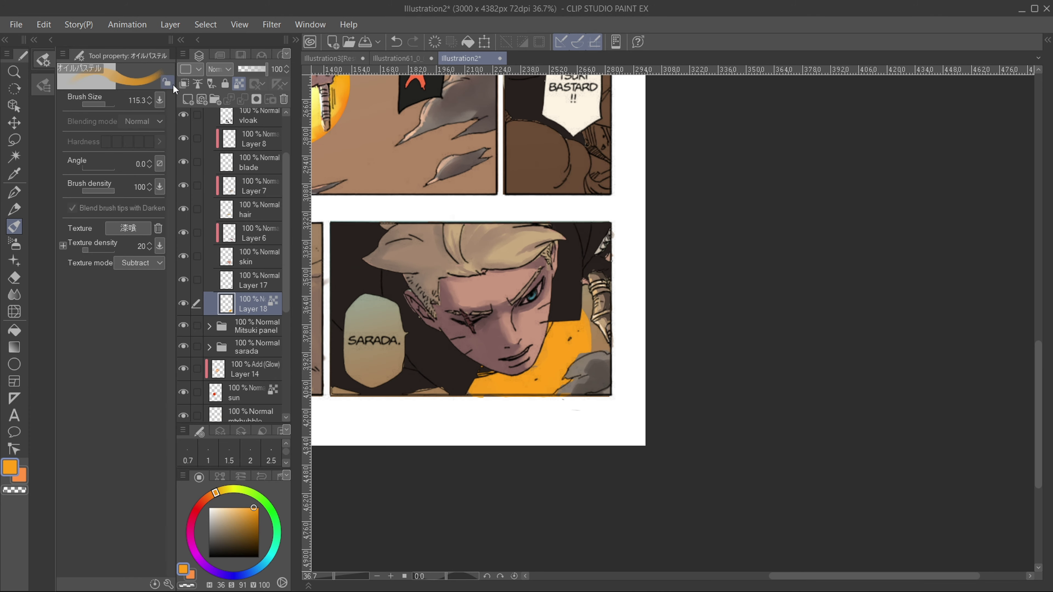
pyautogui.hotkey('ctrl', 'shift', 'n')
pyautogui.click(220, 69)
pyautogui.click(237, 228)
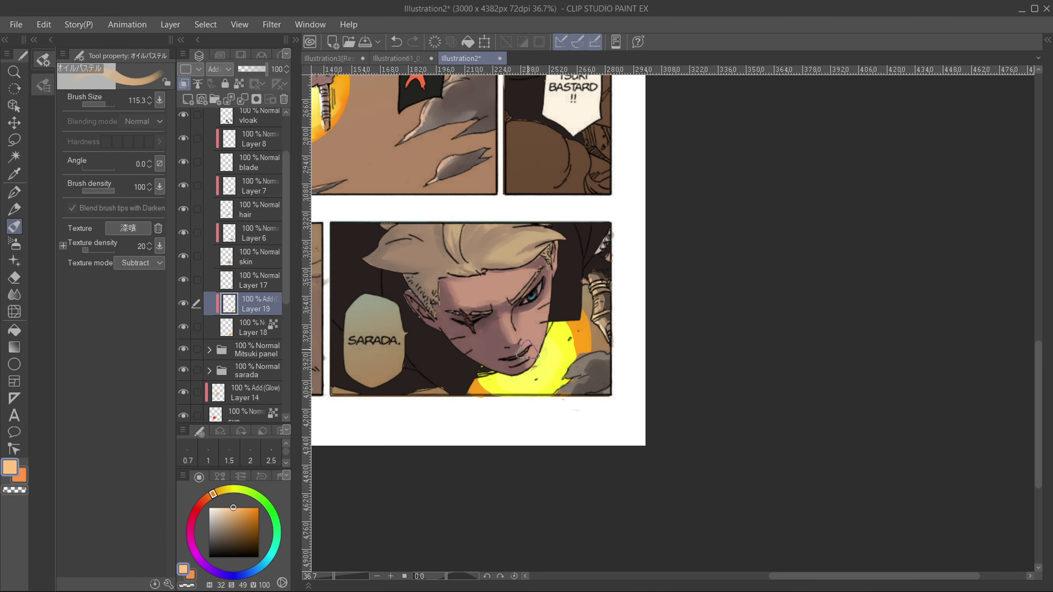
pyautogui.scroll(-1, 527, 350)
# - Blend the close-up panel's sun glow on Layer 19 and brighten its middle with pale cream oil pastel strokes
pyautogui.click(14, 295)
pyautogui.click(14, 226)
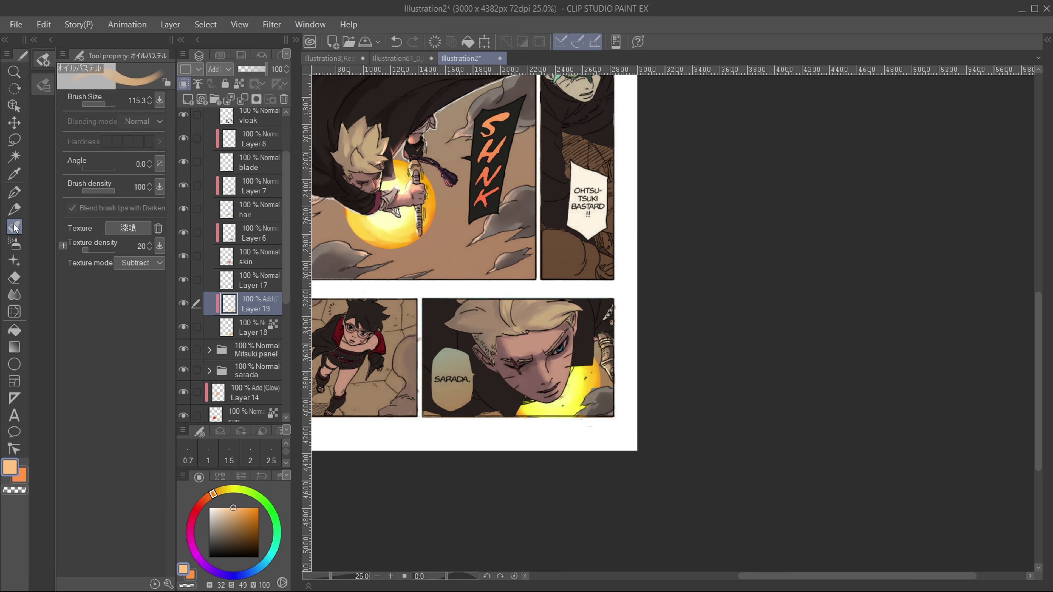
pyautogui.press('j')
pyautogui.press('b')
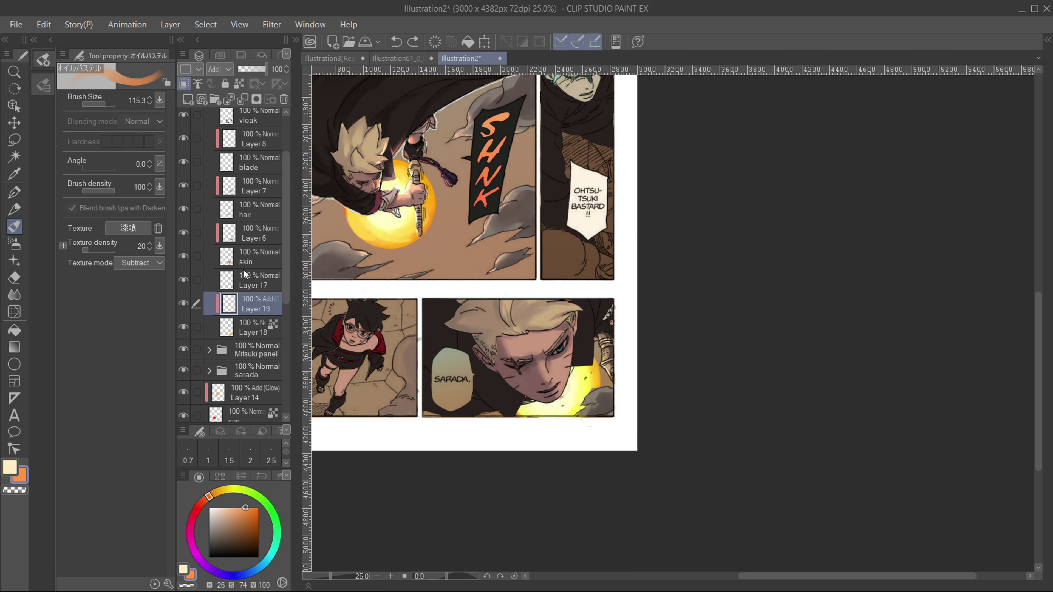
# - Smooth the sun glow on Layer 19 in the close-up panel with the Blend tool
pyautogui.click(251, 328)
pyautogui.click(253, 304)
pyautogui.press('j')
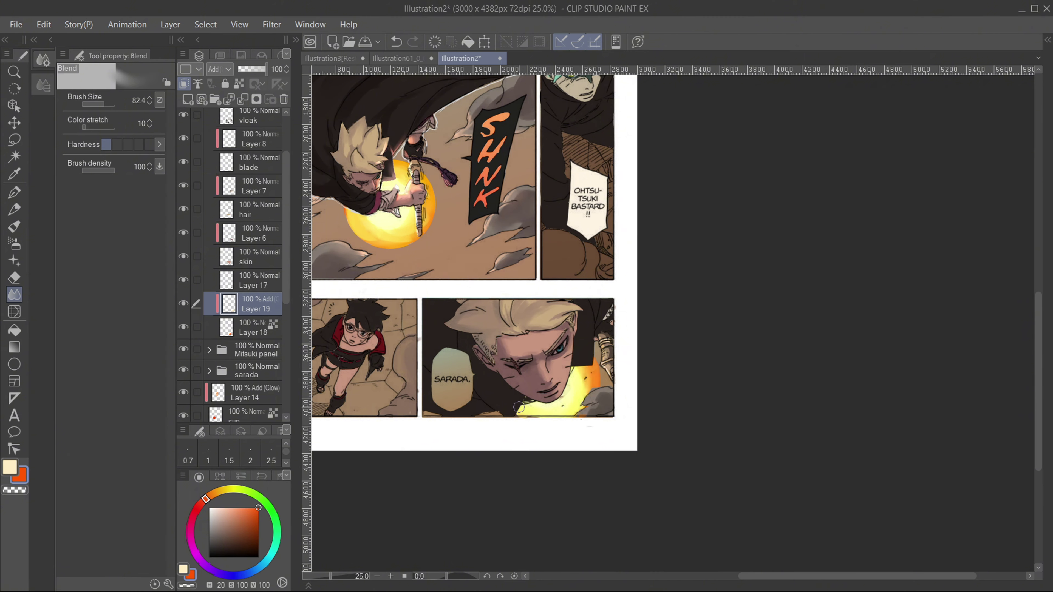
pyautogui.scroll(1, 592, 404)
pyautogui.scroll(-2, 528, 447)
pyautogui.scroll(2, 555, 403)
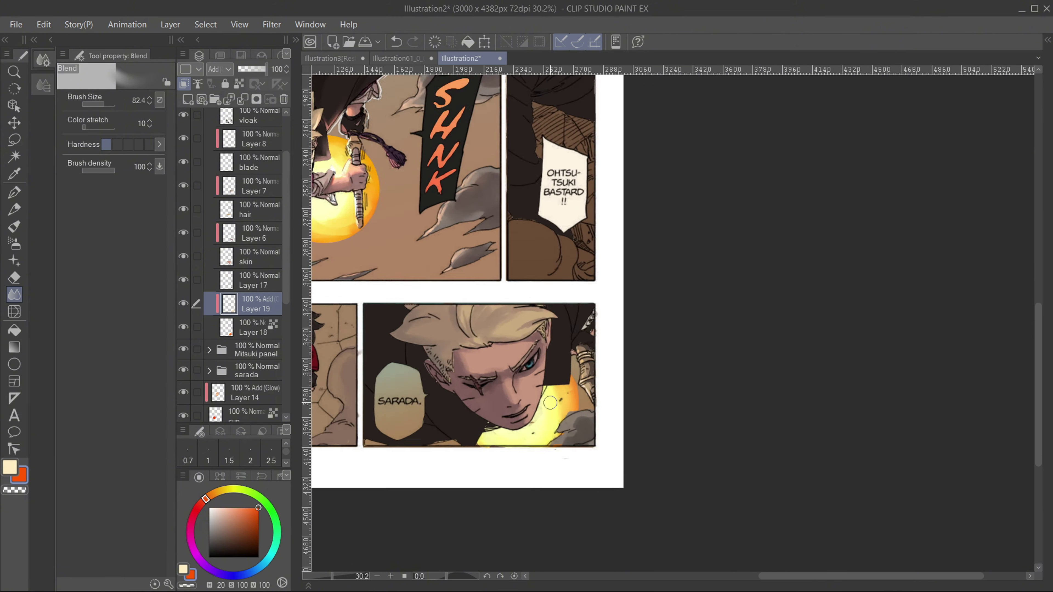
pyautogui.scroll(-2, 542, 417)
pyautogui.scroll(3, 530, 382)
# - Add Layer 20 clipped above Layer 6 in Add (Glow) mode, paint light on the face with sampled skin tone (H 5, S 29, V 49) and blend it
pyautogui.click(272, 241)
pyautogui.hotkey('ctrl', 'shift', 'n')
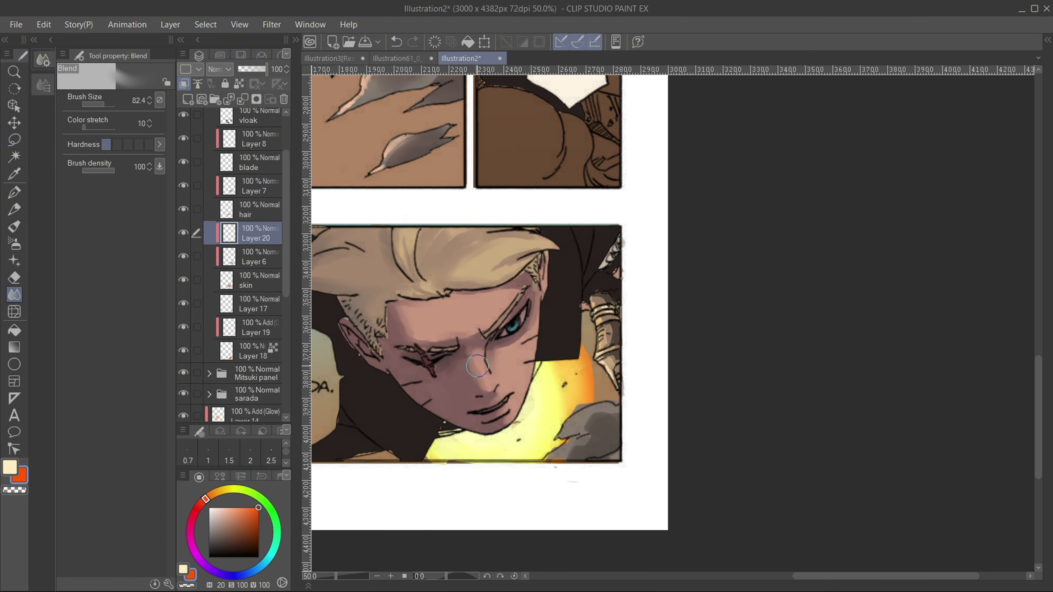
pyautogui.keyDown('alt'); pyautogui.click(472, 367); pyautogui.keyUp('alt')
pyautogui.press('b')
pyautogui.scroll(-1, 550, 320)
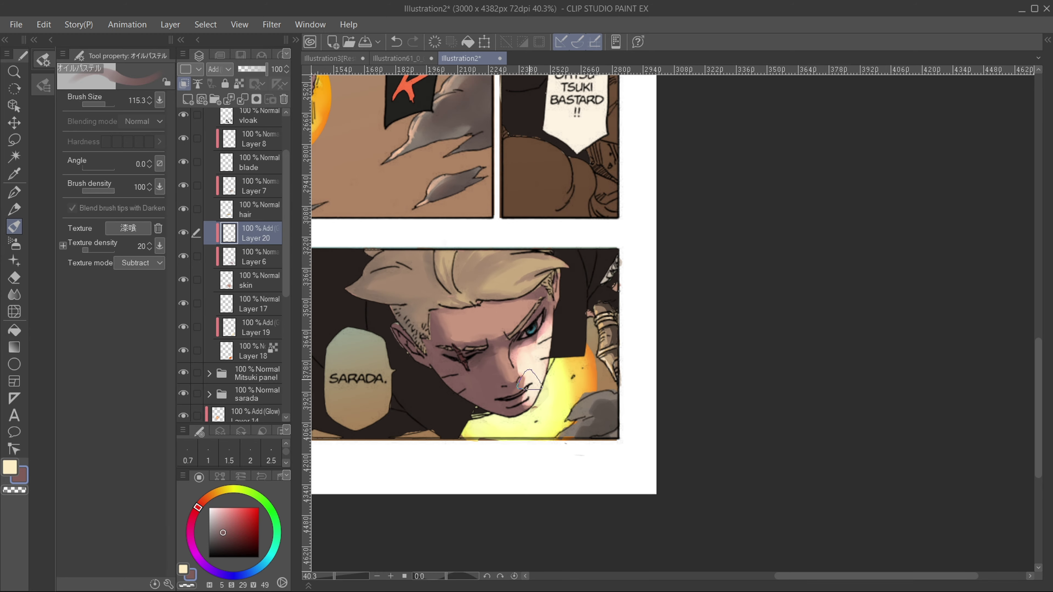
pyautogui.scroll(1, 598, 336)
pyautogui.click(14, 295)
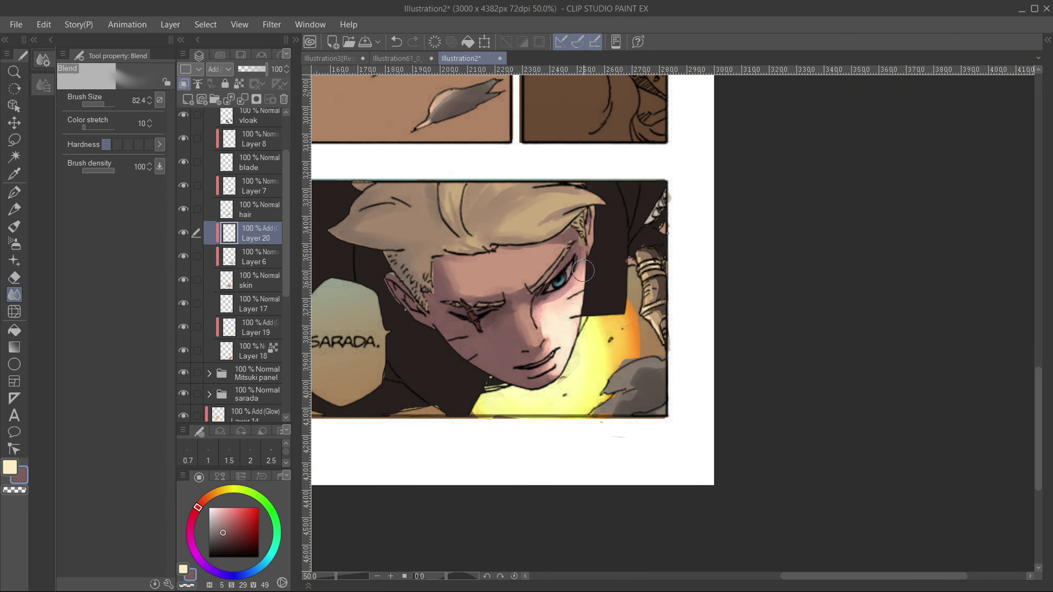
pyautogui.click(16, 244)
pyautogui.scroll(-4, 566, 332)
pyautogui.scroll(4, 567, 303)
pyautogui.press('x')
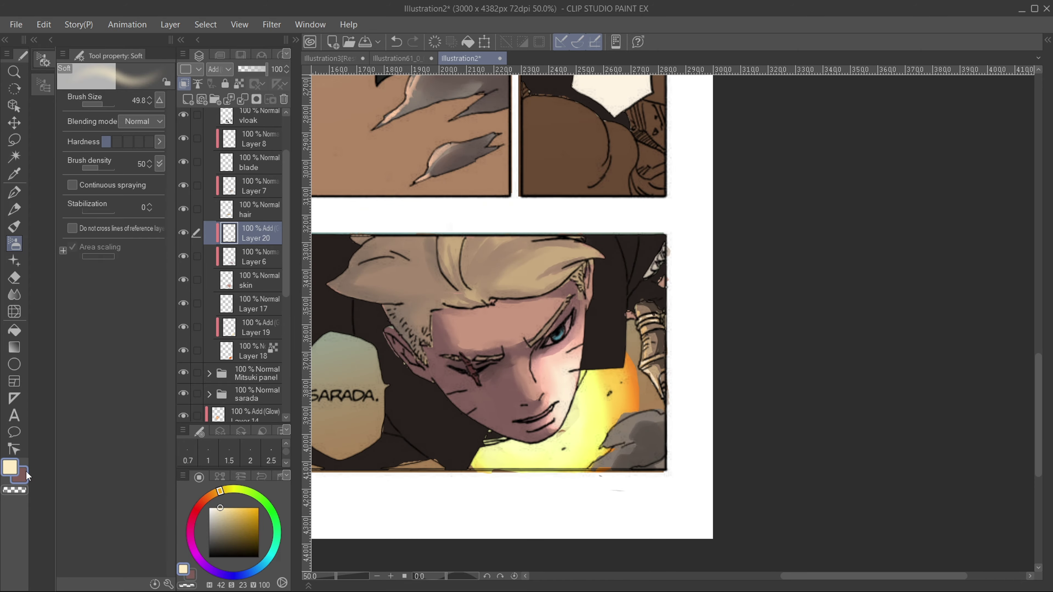
pyautogui.hotkey('ctrl', 'z')
pyautogui.press('x')
# - Brighten the nose bridge on Layer 20 with oil pastel, blend the highlight and undo the last stroke
pyautogui.click(14, 227)
pyautogui.scroll(-2, 586, 251)
pyautogui.scroll(3, 587, 327)
pyautogui.moveTo(525, 358); pyautogui.dragTo(527, 347)
pyautogui.click(14, 295)
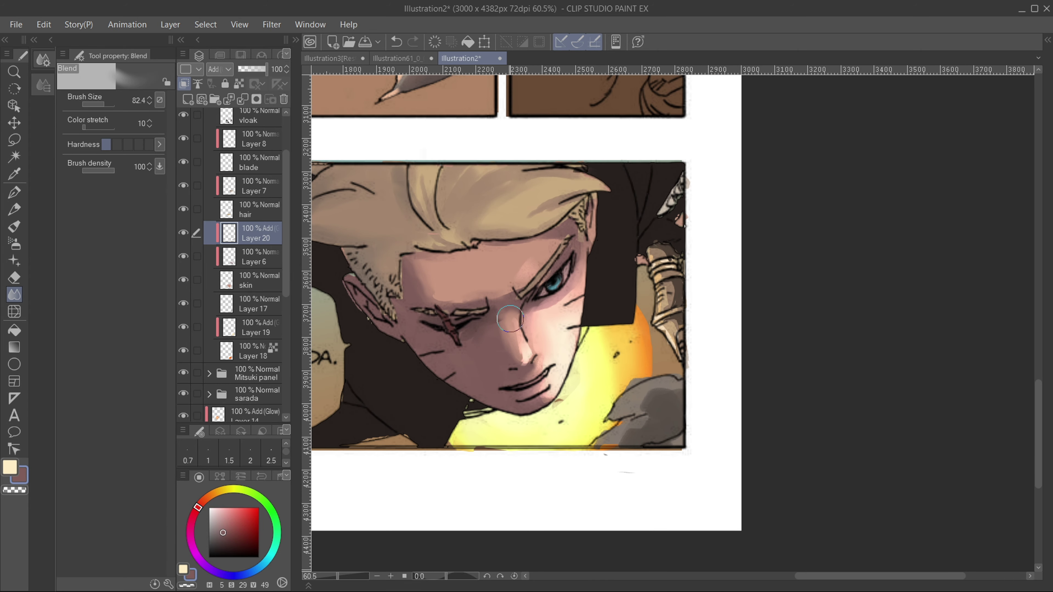
pyautogui.scroll(1, 642, 445)
pyautogui.hotkey('ctrl', 'z')
pyautogui.scroll(-1, 502, 295)
pyautogui.scroll(-2, 502, 296)
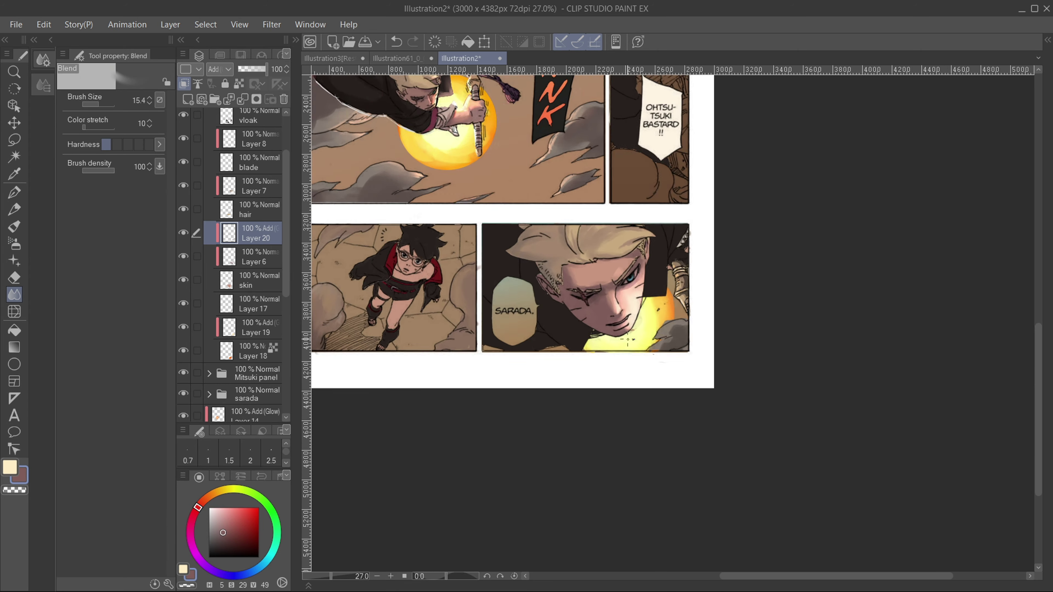
# - Refine the facial highlights on Layer 20 with a small Blend brush and fine oil pastel strokes at size 25.4
pyautogui.scroll(2, 503, 296)
pyautogui.scroll(-3, 503, 295)
pyautogui.press('b')
pyautogui.scroll(4, 656, 309)
pyautogui.scroll(-2, 622, 324)
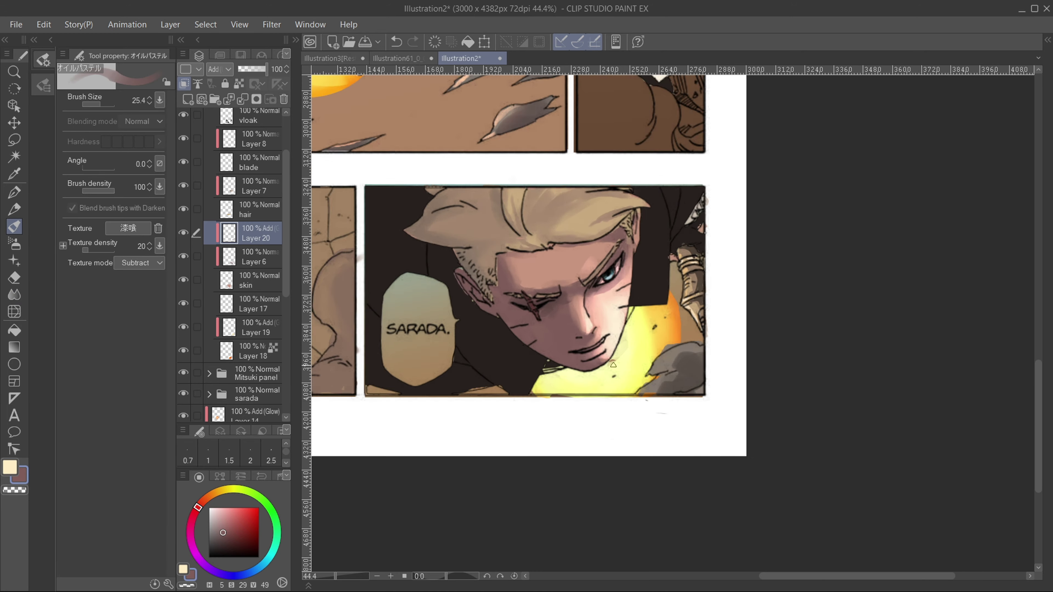
pyautogui.scroll(-2, 601, 330)
pyautogui.scroll(2, 588, 334)
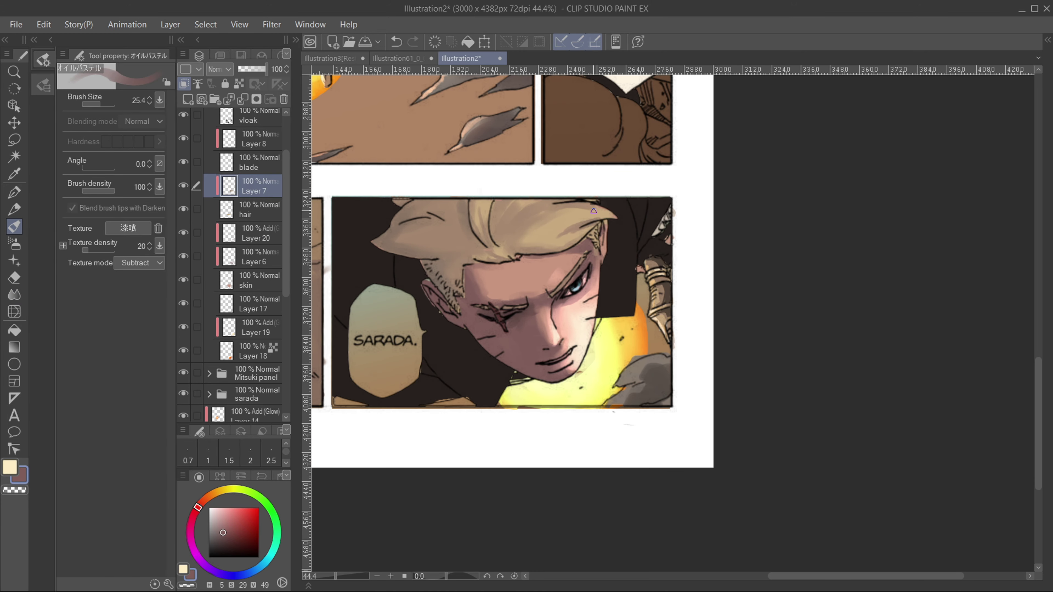
# - Add Layer 21 clipped above Layer 7 in Add (Glow) mode and paint light along the hair's lower edge
pyautogui.click(188, 99)
pyautogui.click(220, 70)
pyautogui.click(236, 228)
pyautogui.moveTo(533, 254)
pyautogui.mouseDown()
pyautogui.moveTo(598, 225)
pyautogui.moveTo(588, 223)
pyautogui.mouseUp()
pyautogui.scroll(1, 601, 249)
# - Blend the hair glow on Layer 21 and strengthen it with oil pastel strokes at size 49.8
pyautogui.click(14, 295)
pyautogui.scroll(-2, 593, 249)
pyautogui.scroll(2, 618, 228)
pyautogui.press('b')
pyautogui.press('j')
pyautogui.scroll(-2, 619, 281)
pyautogui.scroll(3, 630, 311)
pyautogui.press('b')
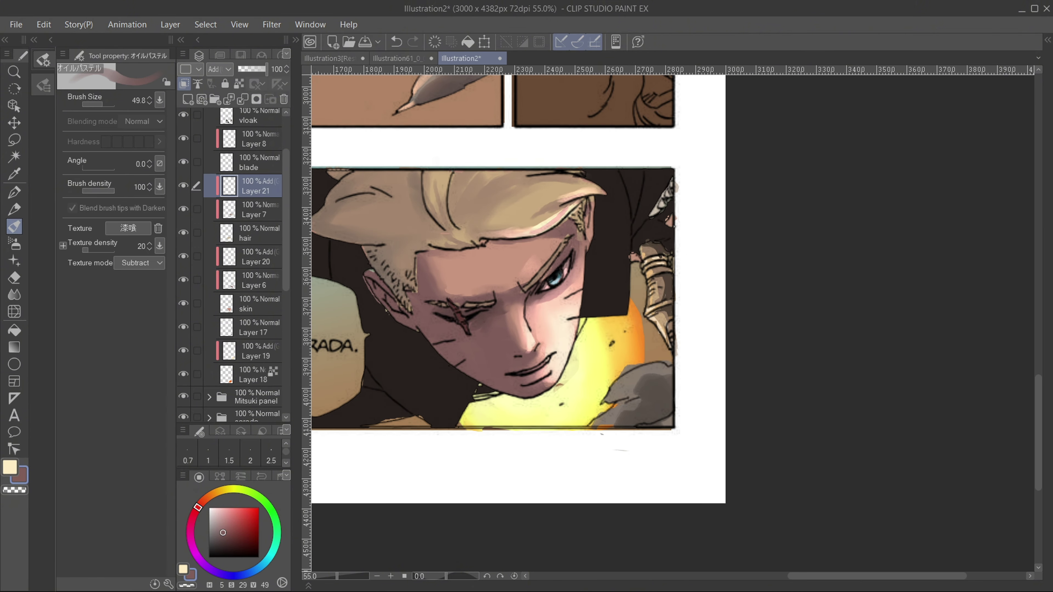
# - Add Layer 22 clipped above Layer 8 in Add (Glow) mode and paint light on the sword hilt in the close-up panel
pyautogui.click(253, 139)
pyautogui.click(188, 100)
pyautogui.click(219, 69)
pyautogui.click(235, 227)
pyautogui.scroll(-2, 649, 286)
pyautogui.scroll(3, 653, 314)
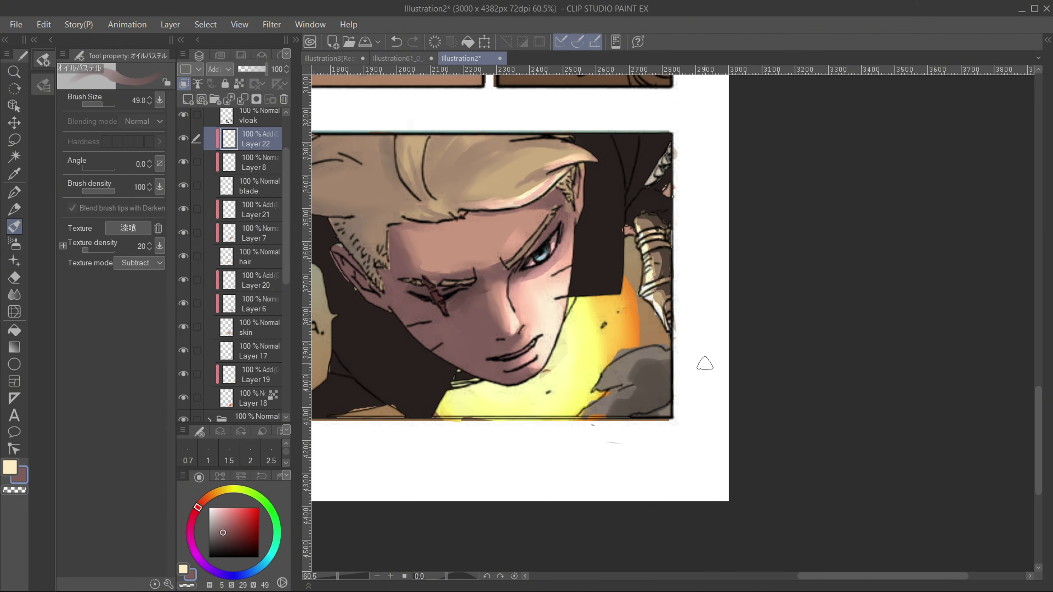
pyautogui.scroll(-3, 649, 226)
pyautogui.scroll(2, 669, 148)
pyautogui.moveTo(286, 208); pyautogui.dragTo(286, 172)
pyautogui.scroll(-2, 472, 141)
pyautogui.scroll(6, 472, 141)
# - Clean up the hair and its glow in the close-up panel with the Hard eraser
pyautogui.press('e')
pyautogui.click(271, 274)
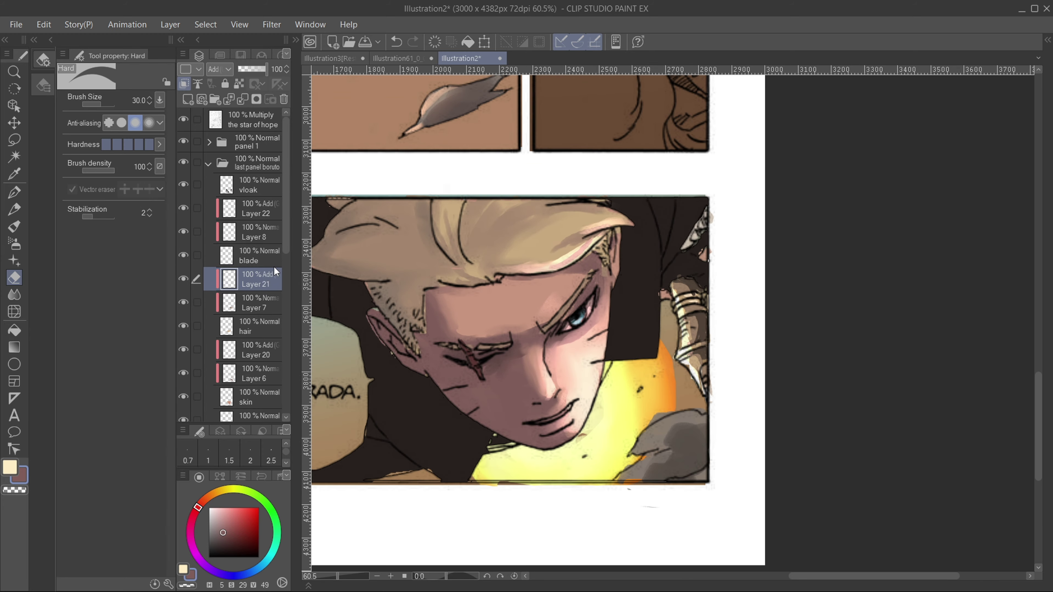
pyautogui.scroll(-1, 270, 290)
pyautogui.click(265, 301)
pyautogui.scroll(-7, 480, 281)
pyautogui.scroll(-6, 586, 257)
pyautogui.scroll(10, 593, 288)
pyautogui.scroll(3, 539, 312)
pyautogui.click(270, 183)
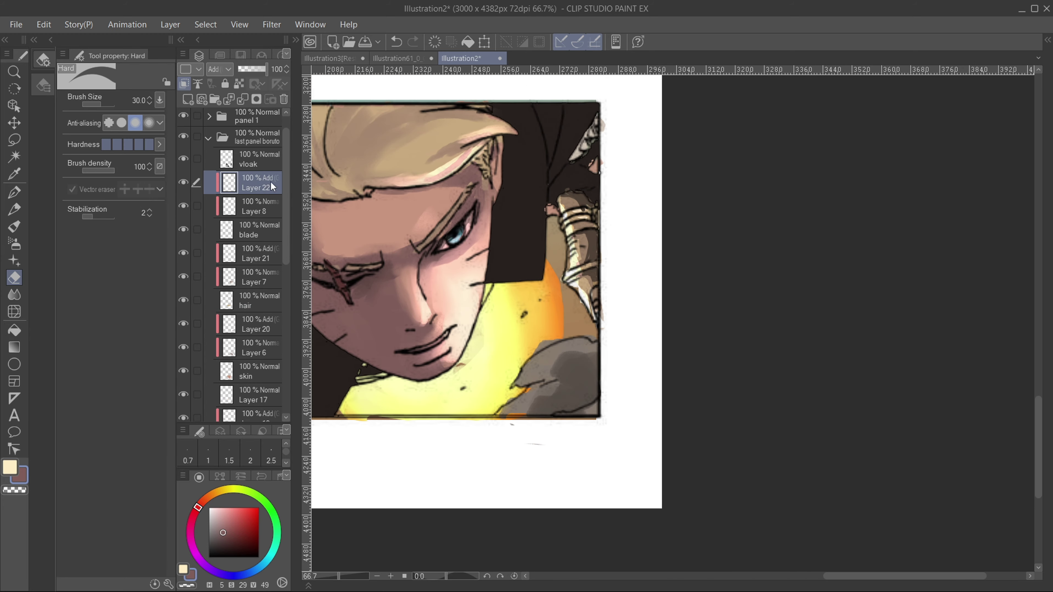
# - Touch up the cloak on the vloak layer with sampled dark brown (H 18, S 24, V 16), trimming it with the eraser
pyautogui.scroll(1, 271, 183)
pyautogui.click(269, 185)
pyautogui.press('b')
pyautogui.keyDown('alt'); pyautogui.click(514, 261); pyautogui.keyUp('alt')
pyautogui.press('e')
pyautogui.press('b')
pyautogui.press('r')
pyautogui.moveTo(379, 365)
pyautogui.mouseDown()
pyautogui.moveTo(361, 377)
pyautogui.moveTo(377, 369)
pyautogui.mouseUp()
pyautogui.press('e')
pyautogui.press('b')
pyautogui.scroll(-5, 567, 307)
pyautogui.scroll(2, 567, 259)
pyautogui.scroll(-1, 581, 264)
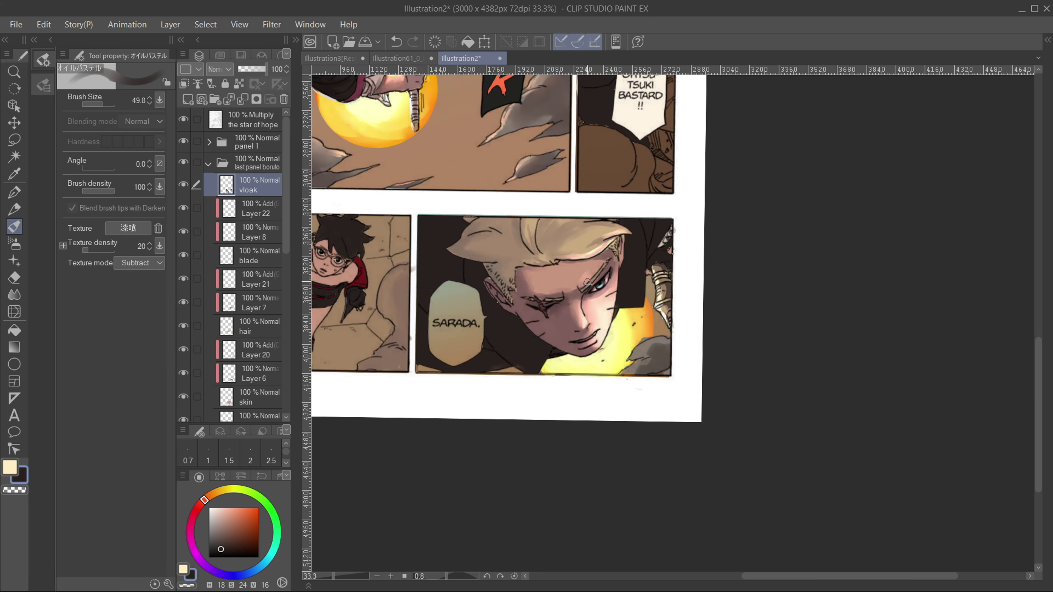
# - Refine the cloak's edge beside the face and sun with oil pastel strokes and the eraser
pyautogui.scroll(3, 641, 275)
pyautogui.moveTo(587, 328); pyautogui.dragTo(642, 329)
pyautogui.press('e')
pyautogui.scroll(-3, 692, 347)
pyautogui.press('b')
pyautogui.scroll(1, 692, 347)
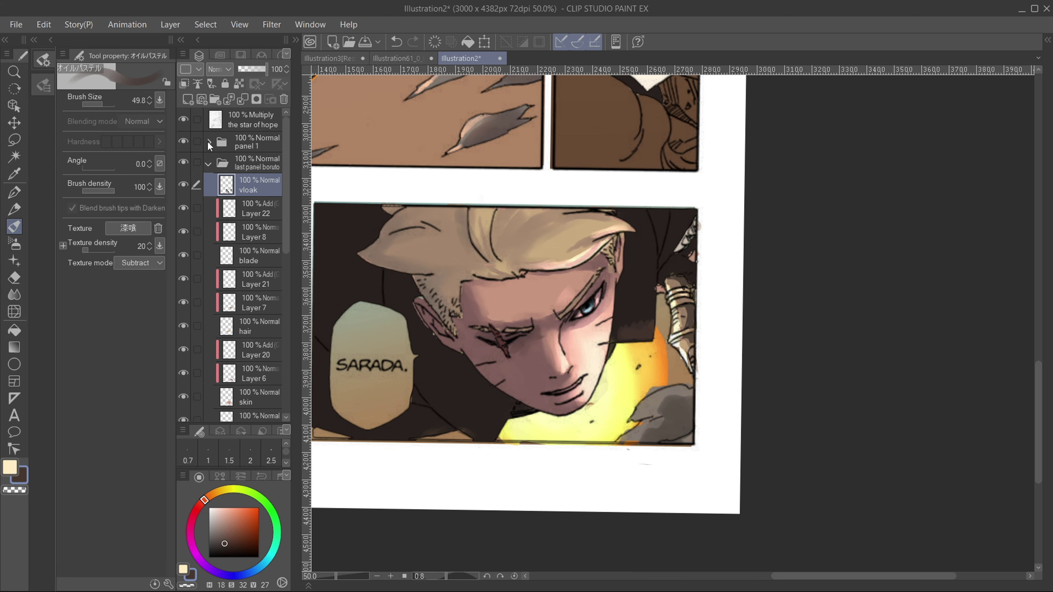
# - Add Layer 23 above the cloak in Add (Glow) mode, paint brown light (H 27, S 49, V 51) on its sunlit edges and blend it
pyautogui.hotkey('ctrl', 'shift', 'n')
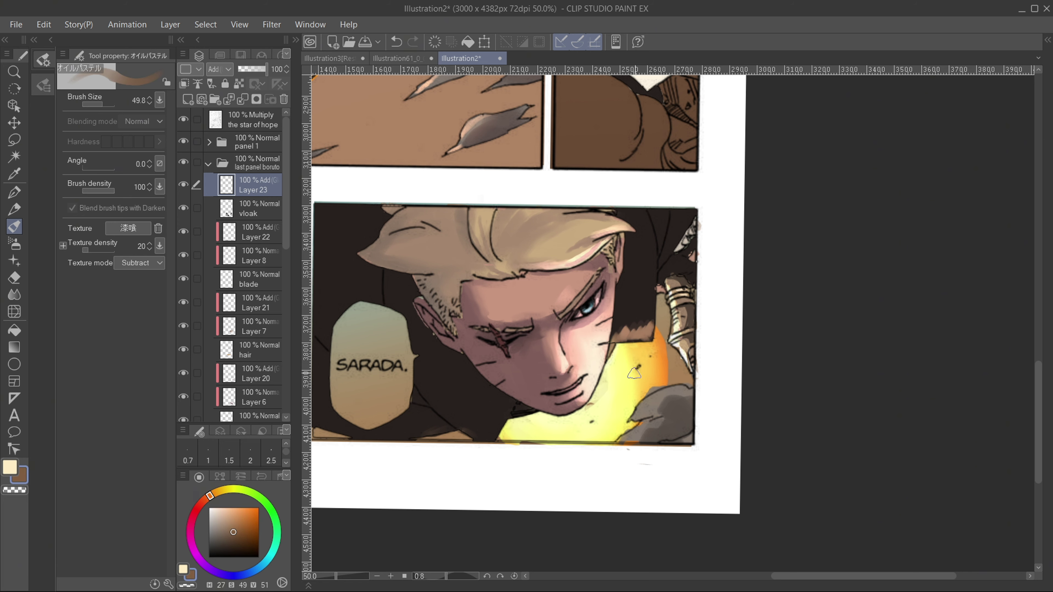
pyautogui.scroll(-1, 590, 345)
pyautogui.press('j')
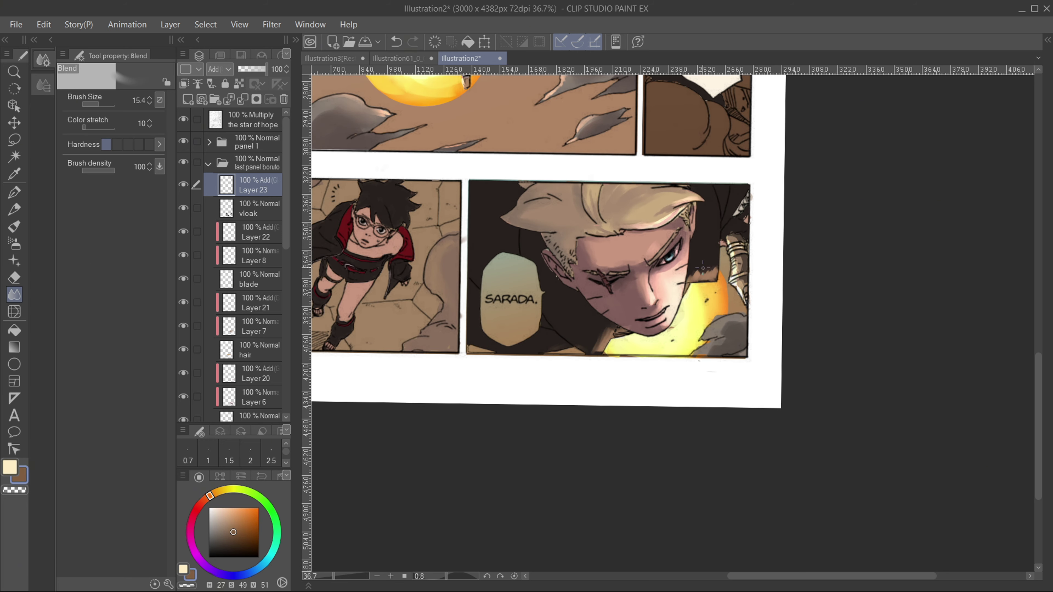
pyautogui.scroll(3, 731, 256)
pyautogui.scroll(-1, 539, 397)
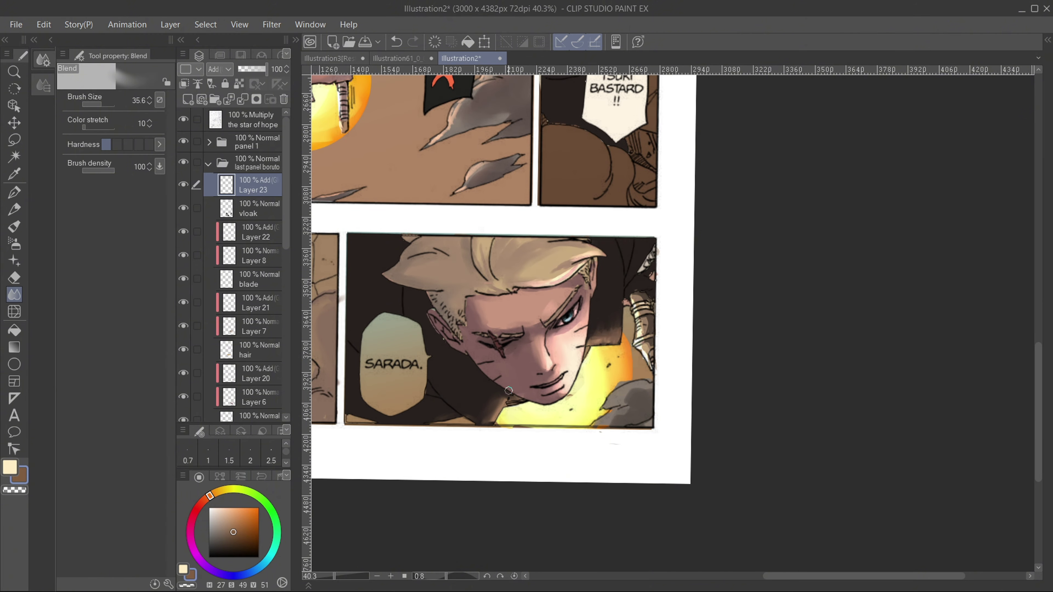
# - Erase excess cloak glow on Layer 23 and blend the rest softly along the sunlit edges
pyautogui.click(14, 277)
pyautogui.scroll(-3, 622, 363)
pyautogui.scroll(4, 570, 363)
pyautogui.click(15, 295)
pyautogui.scroll(-2, 588, 402)
pyautogui.scroll(1, 664, 367)
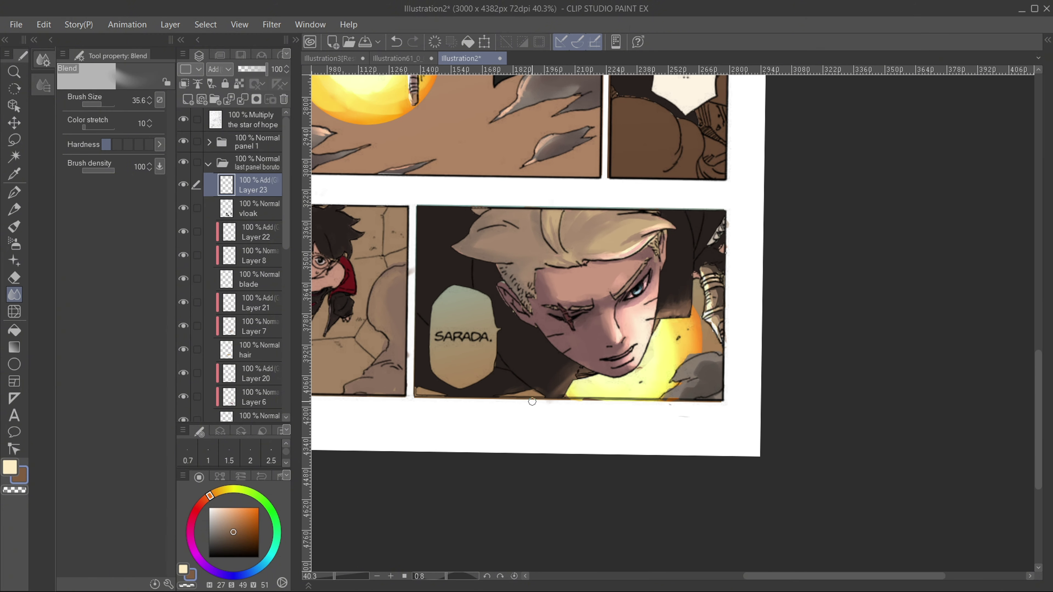
pyautogui.scroll(-1, 666, 382)
pyautogui.scroll(2, 667, 398)
pyautogui.scroll(-1, 672, 426)
pyautogui.scroll(1, 672, 426)
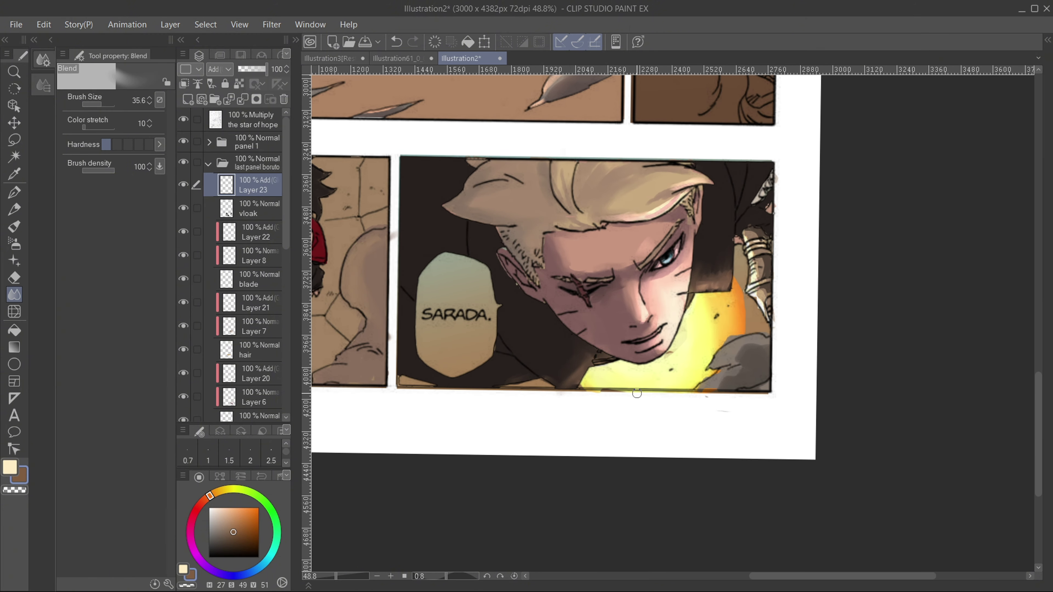
pyautogui.scroll(-3, 705, 373)
pyautogui.scroll(-2, 624, 375)
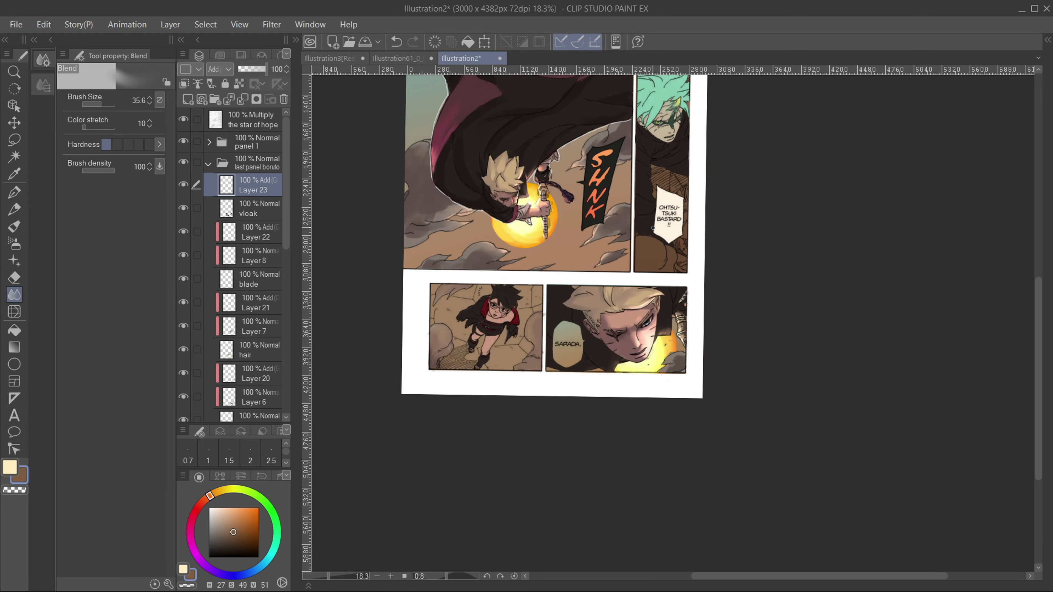
# - Paint a warm red glow (H 13, S 75, V 85) around the eye and nose on Layer 20 with the Soft airbrush and oil pastel
pyautogui.scroll(5, 661, 374)
pyautogui.click(14, 243)
pyautogui.scroll(-3, 253, 269)
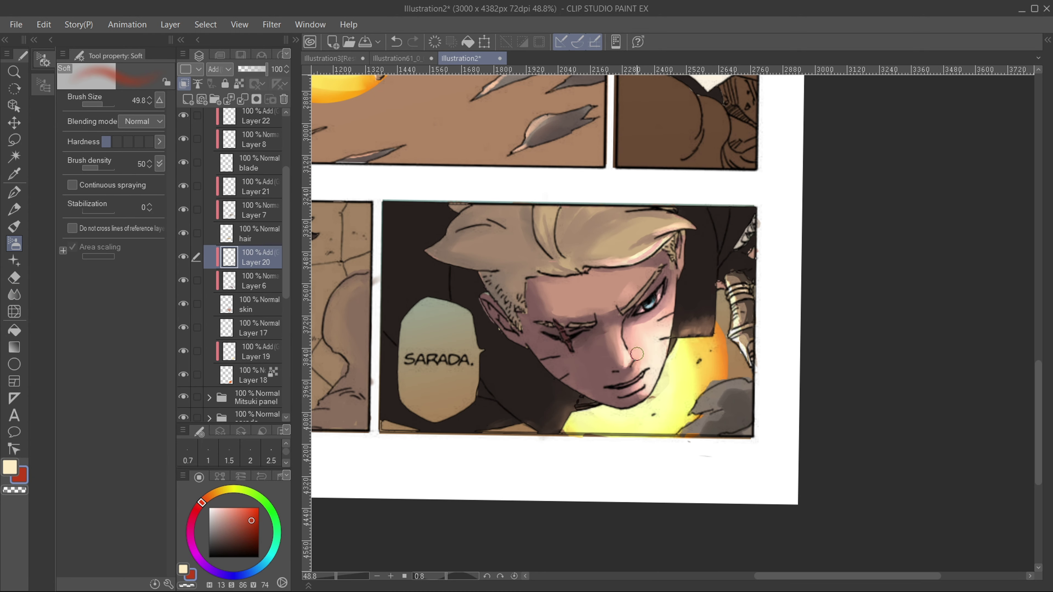
pyautogui.scroll(2, 650, 388)
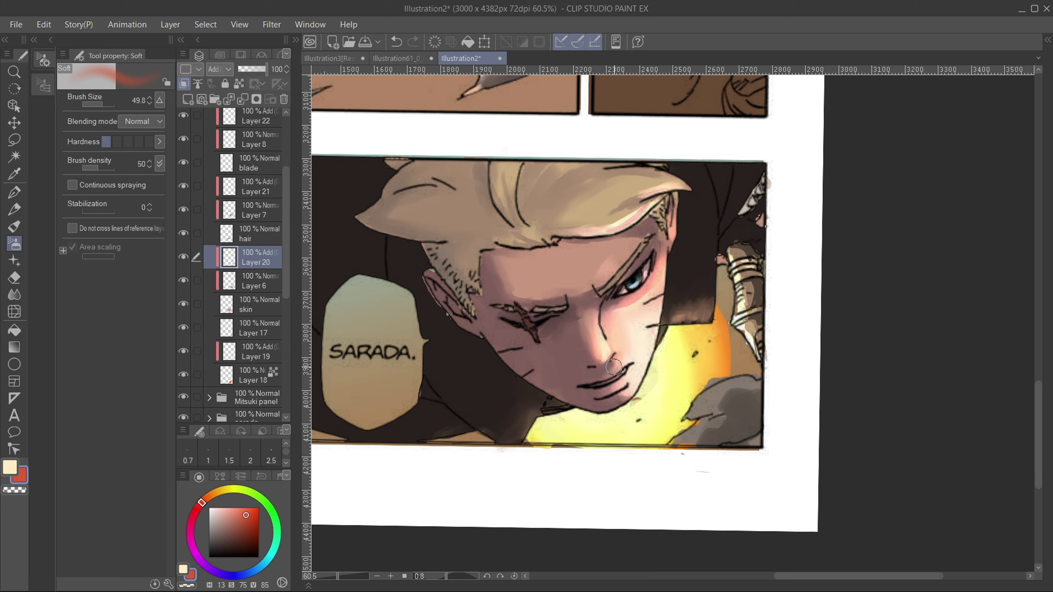
pyautogui.scroll(-3, 613, 366)
pyautogui.scroll(3, 613, 270)
pyautogui.press('b')
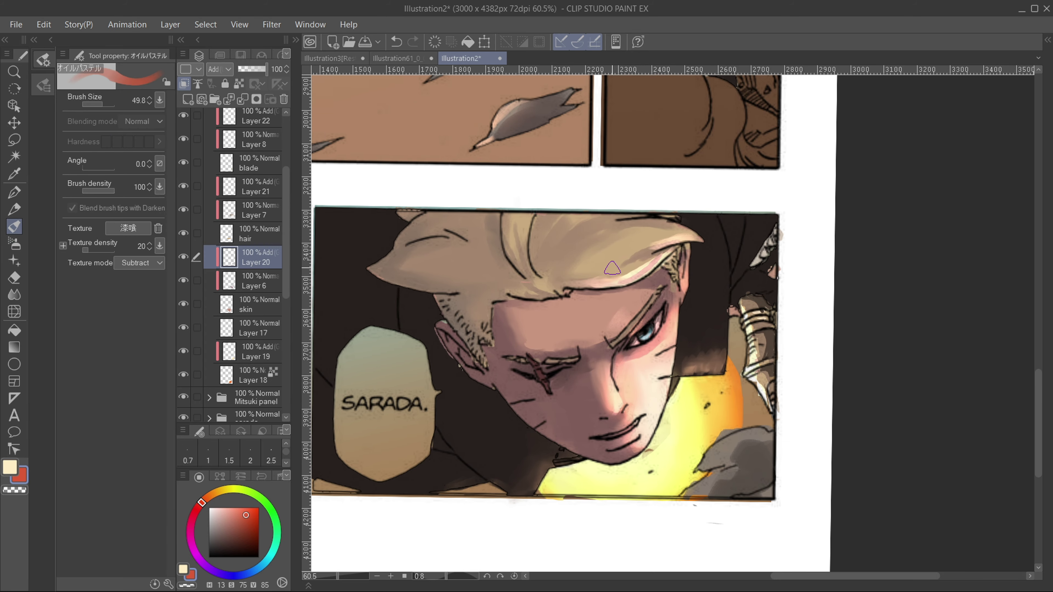
pyautogui.scroll(-2, 663, 386)
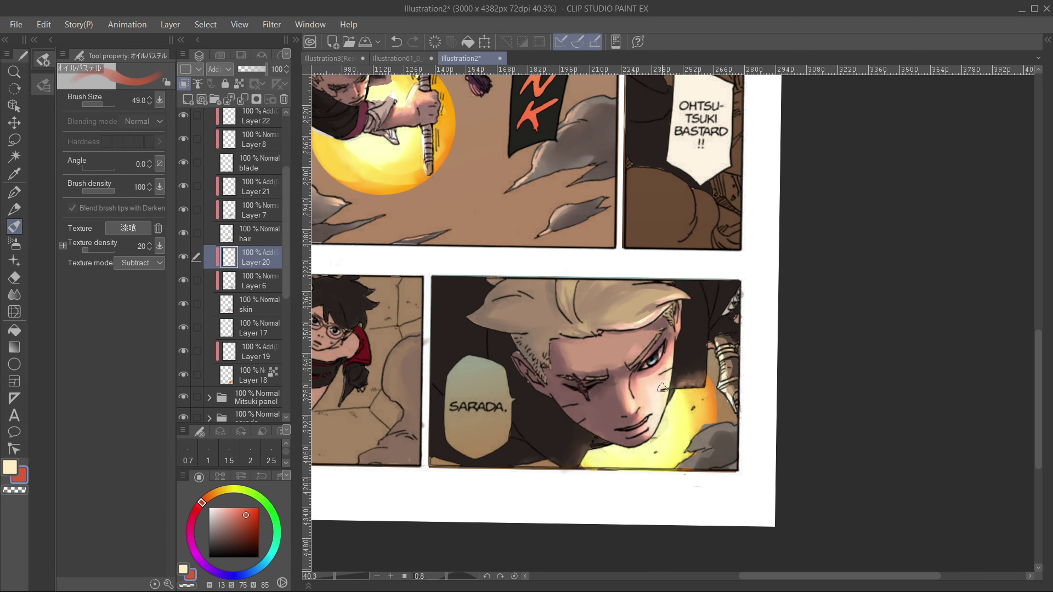
pyautogui.scroll(-4, 673, 386)
pyautogui.scroll(6, 688, 389)
pyautogui.scroll(-6, 691, 365)
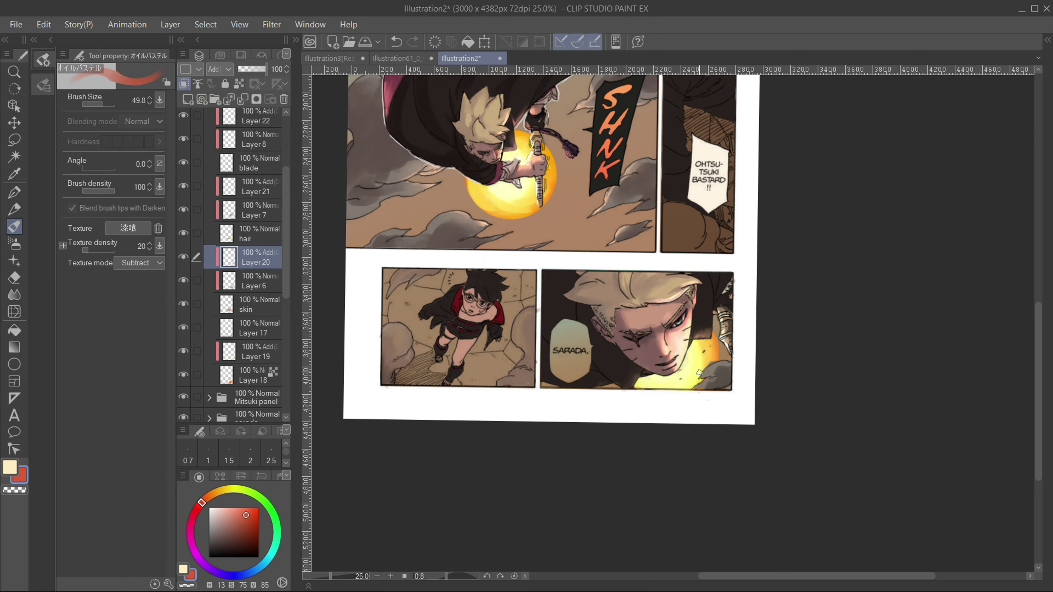
# - Erase the jaw outline facing the sun on the star of hope line art layer
pyautogui.scroll(6, 691, 372)
pyautogui.moveTo(287, 203); pyautogui.dragTo(286, 145)
pyautogui.click(252, 120)
pyautogui.press('e')
pyautogui.scroll(-5, 680, 369)
pyautogui.scroll(7, 689, 374)
pyautogui.moveTo(700, 332); pyautogui.dragTo(679, 375)
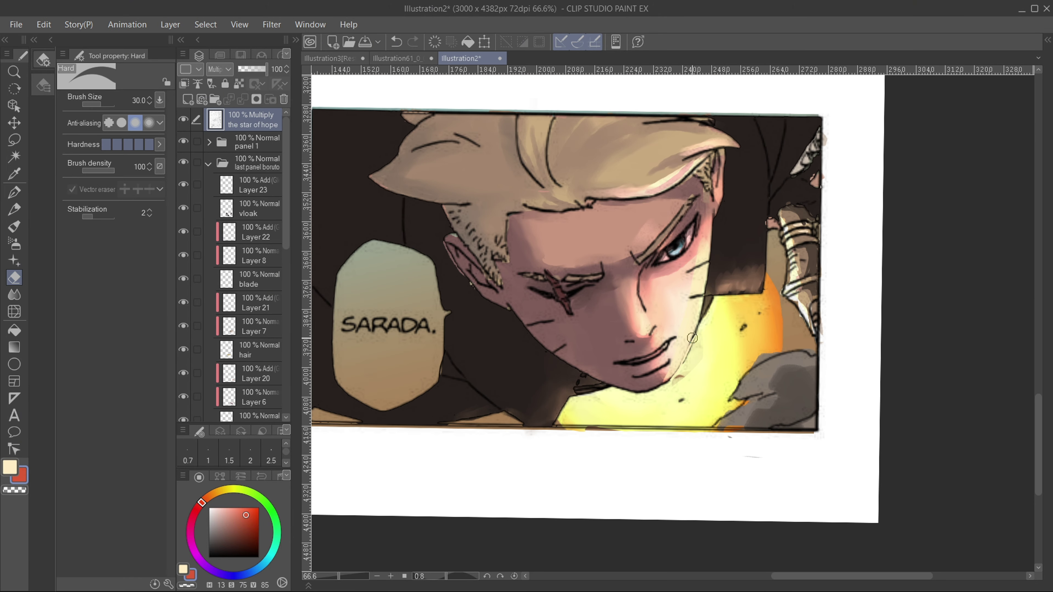
# - Soften the remaining jaw line art beside the sun with the Blend tool, erasing leftover bits
pyautogui.press('j')
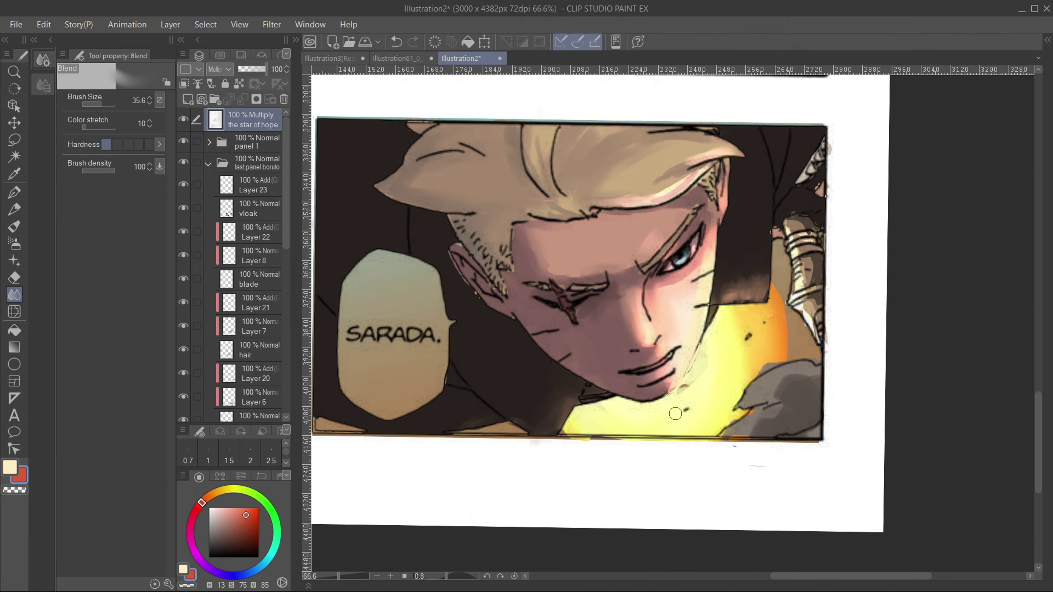
pyautogui.scroll(-4, 664, 321)
pyautogui.scroll(2, 662, 322)
pyautogui.press('e')
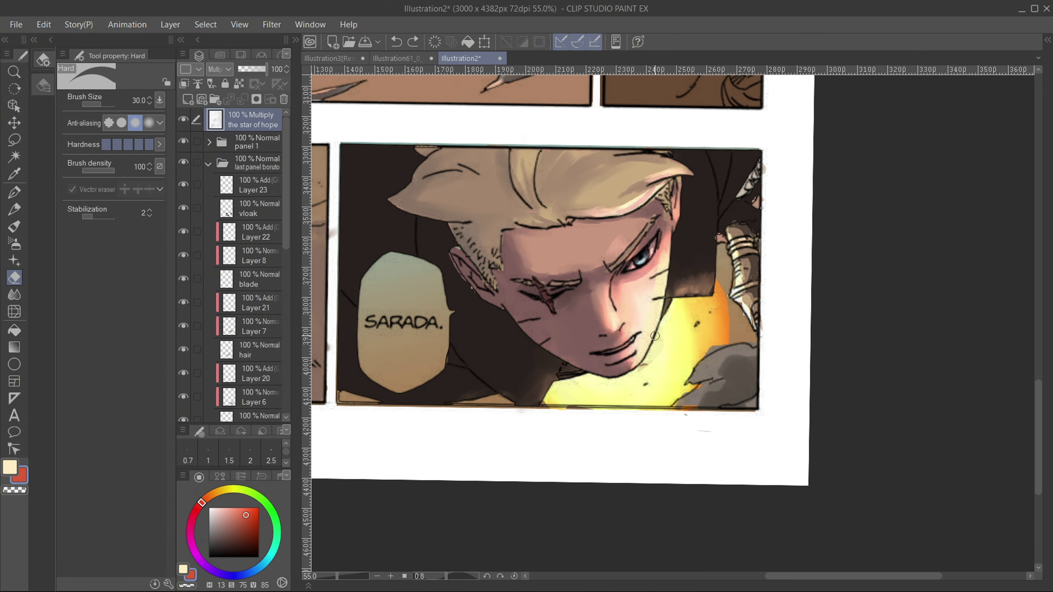
pyautogui.press('j')
pyautogui.scroll(-6, 653, 316)
pyautogui.scroll(6, 637, 349)
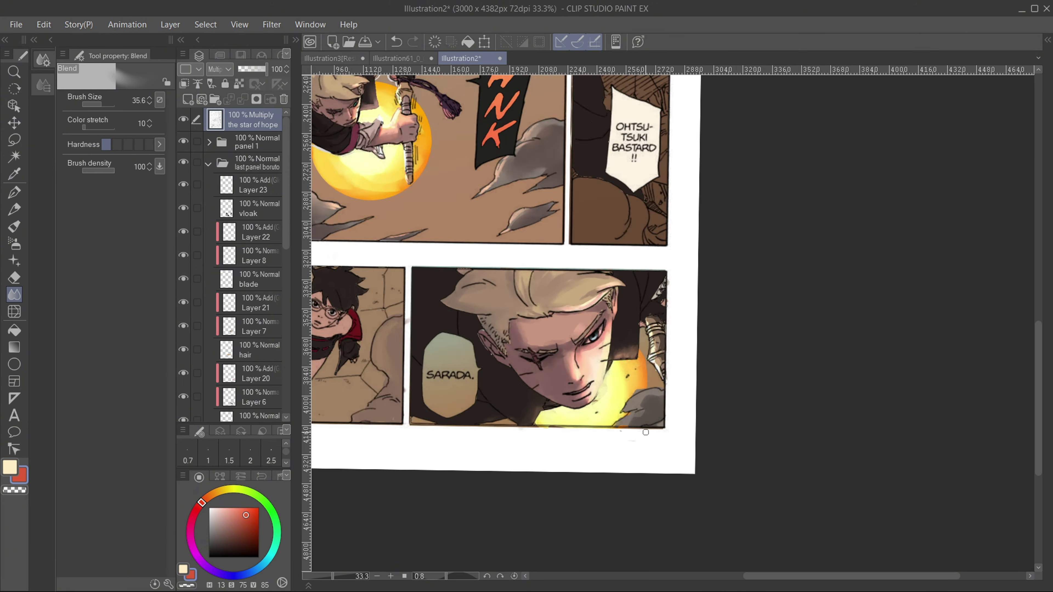
# - Erase line art along the sword hilt's sunlit edge on the star of hope layer
pyautogui.press('e')
pyautogui.scroll(-2, 660, 364)
pyautogui.scroll(3, 660, 364)
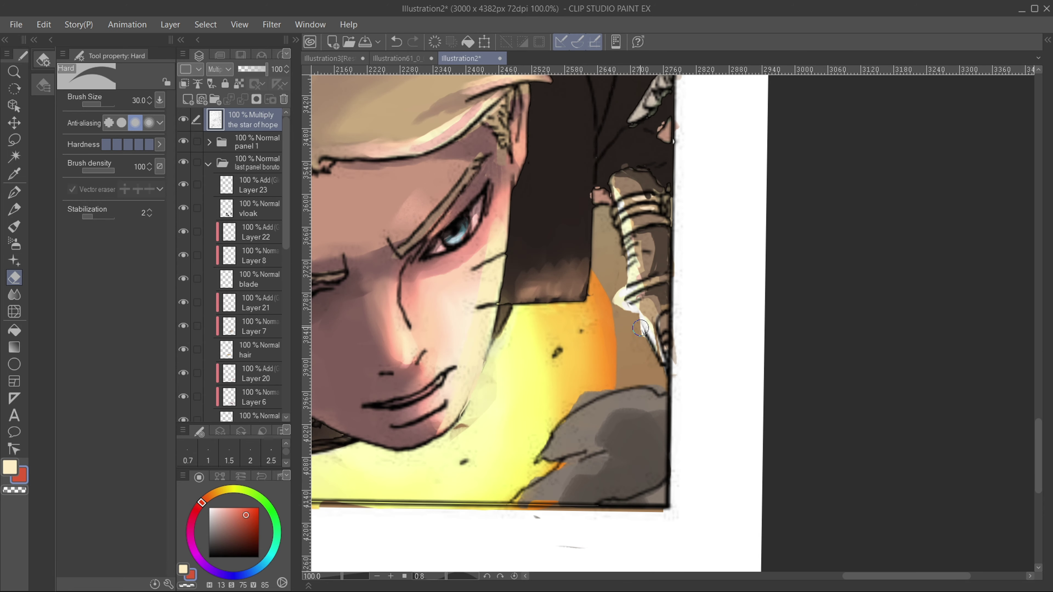
pyautogui.scroll(-3, 705, 394)
pyautogui.scroll(-1, 768, 430)
pyautogui.scroll(2, 658, 401)
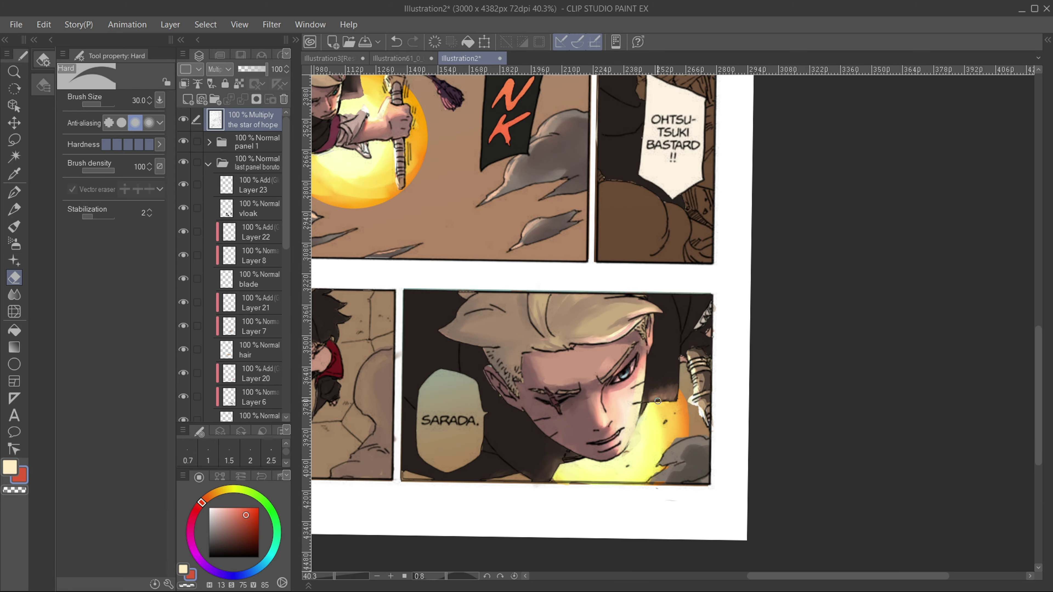
# - Sample the sun's pale yellow (H 60, S 48, V 100) on Layer 14 for the oil pastel brush
pyautogui.scroll(-2, 613, 461)
pyautogui.scroll(3, 613, 460)
pyautogui.keyDown('ctrl'); pyautogui.keyDown('shift'); pyautogui.click(616, 454); pyautogui.keyUp('shift'); pyautogui.keyUp('ctrl')
pyautogui.keyDown('alt'); pyautogui.click(619, 453); pyautogui.keyUp('alt')
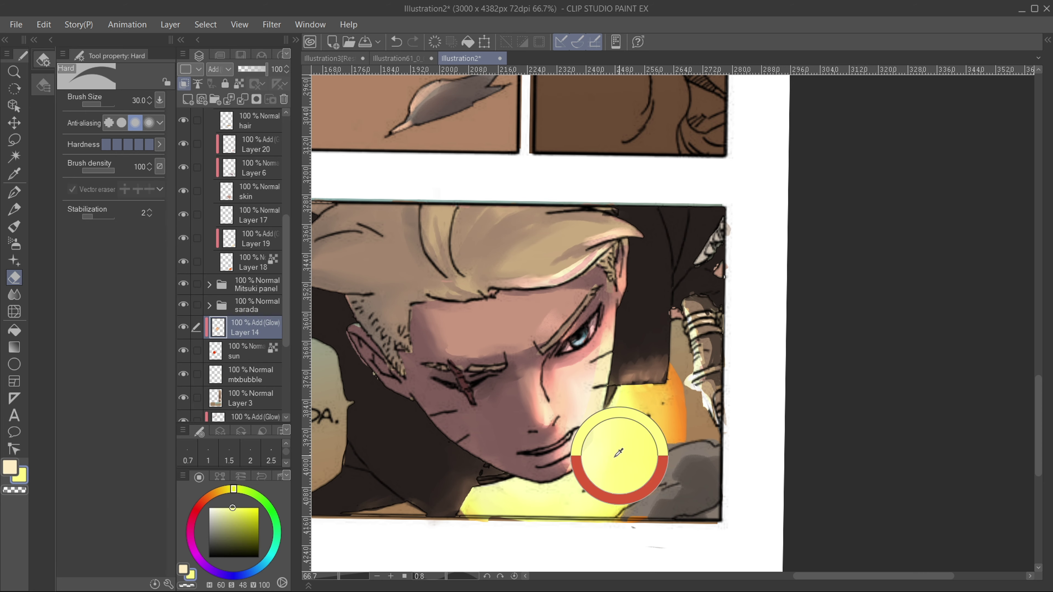
pyautogui.press('b')
pyautogui.scroll(2, 261, 294)
pyautogui.scroll(-2, 603, 441)
pyautogui.scroll(2, 604, 441)
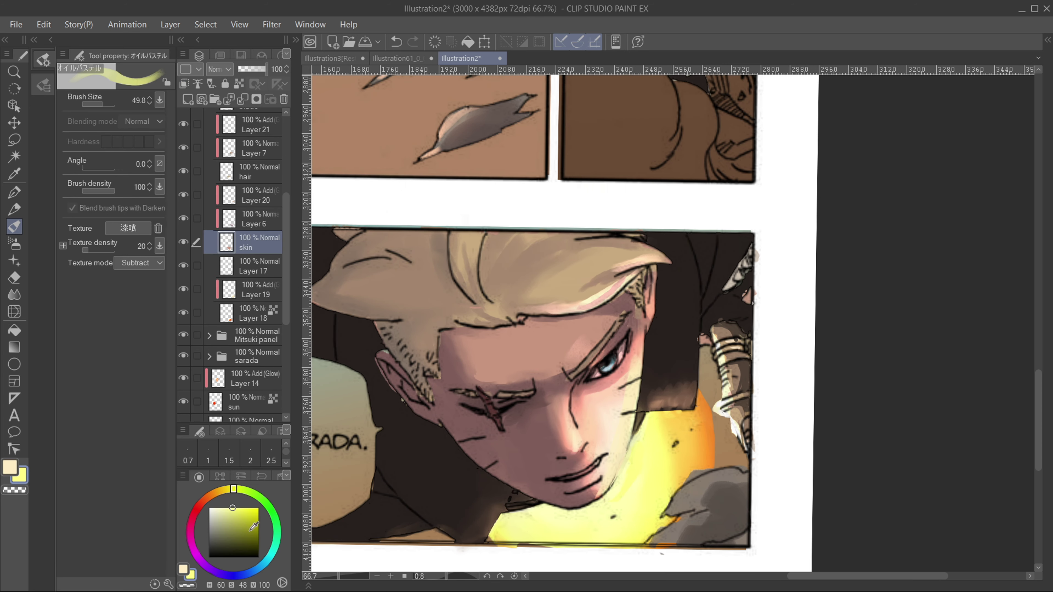
# - Airbrush a teal glow (H 187, S 66, V 52) over the eye on Layer 20, undoing the last stroke
pyautogui.click(260, 200)
pyautogui.click(611, 361)
pyautogui.scroll(-5, 633, 358)
pyautogui.scroll(7, 614, 402)
pyautogui.click(14, 243)
pyautogui.scroll(-1, 682, 212)
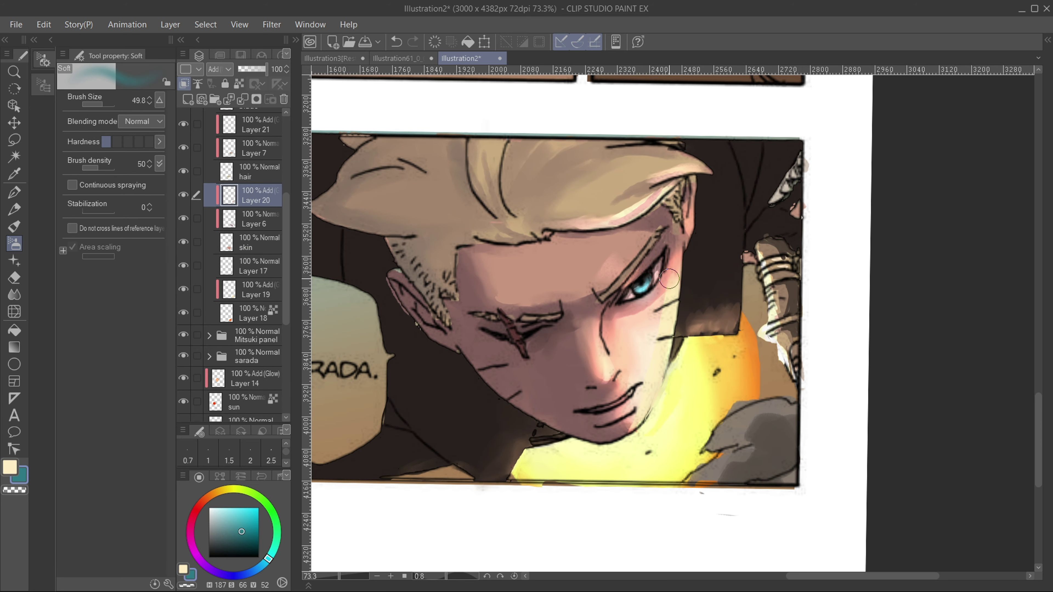
pyautogui.moveTo(641, 281); pyautogui.dragTo(670, 262)
pyautogui.scroll(-1, 704, 232)
pyautogui.scroll(-5, 704, 231)
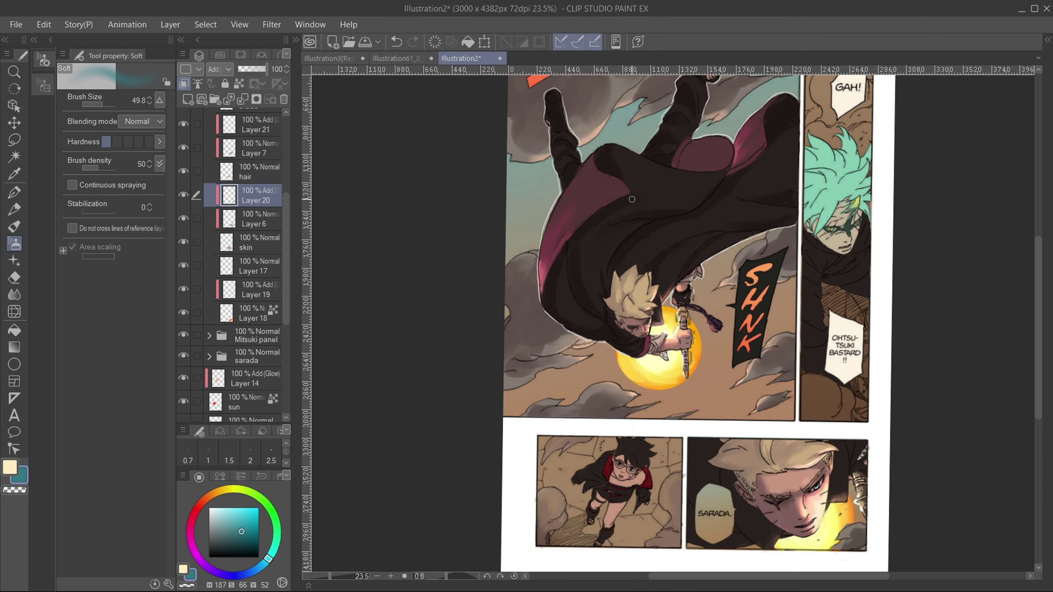
pyautogui.scroll(5, 788, 265)
pyautogui.hotkey('ctrl', 'z')
pyautogui.scroll(-5, 535, 224)
pyautogui.scroll(5, 252, 248)
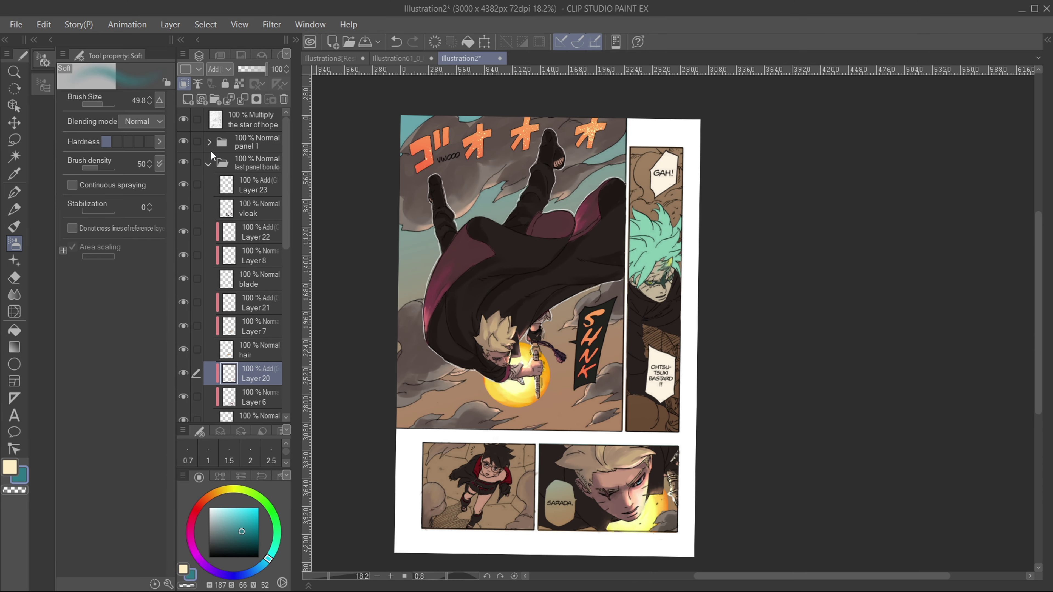
# - Add a clipped layer above mitsbase in the Mitsuki panel folder and sample the skin tone (H 38, S 21, V 77) for oil pastel
pyautogui.click(209, 163)
pyautogui.click(255, 227)
pyautogui.click(209, 184)
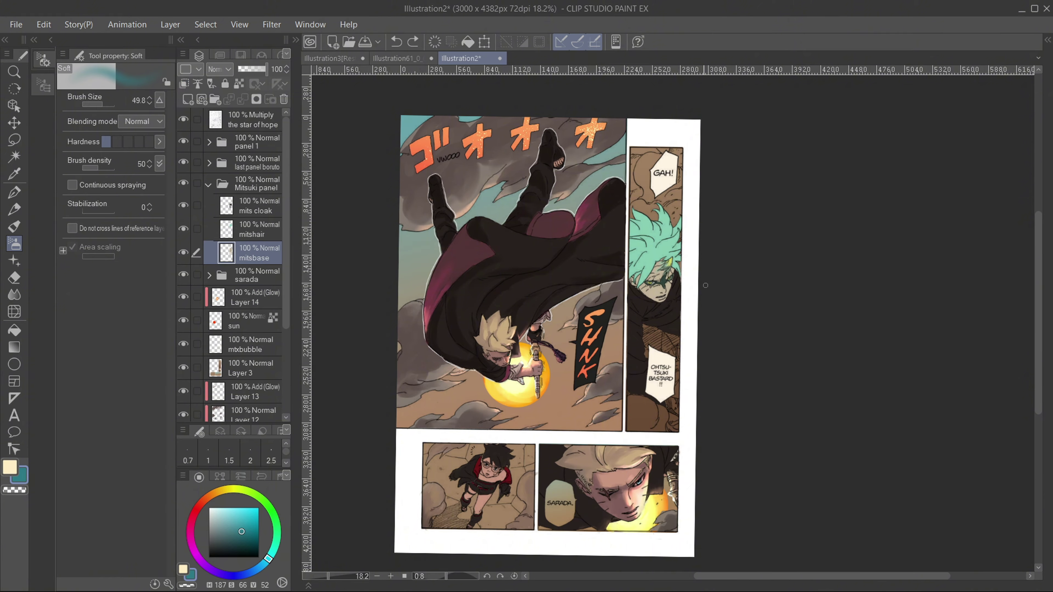
pyautogui.scroll(3, 706, 286)
pyautogui.click(188, 99)
pyautogui.click(184, 84)
pyautogui.click(211, 69)
pyautogui.click(218, 84)
pyautogui.keyDown('alt'); pyautogui.click(566, 320); pyautogui.keyUp('alt')
pyautogui.click(14, 226)
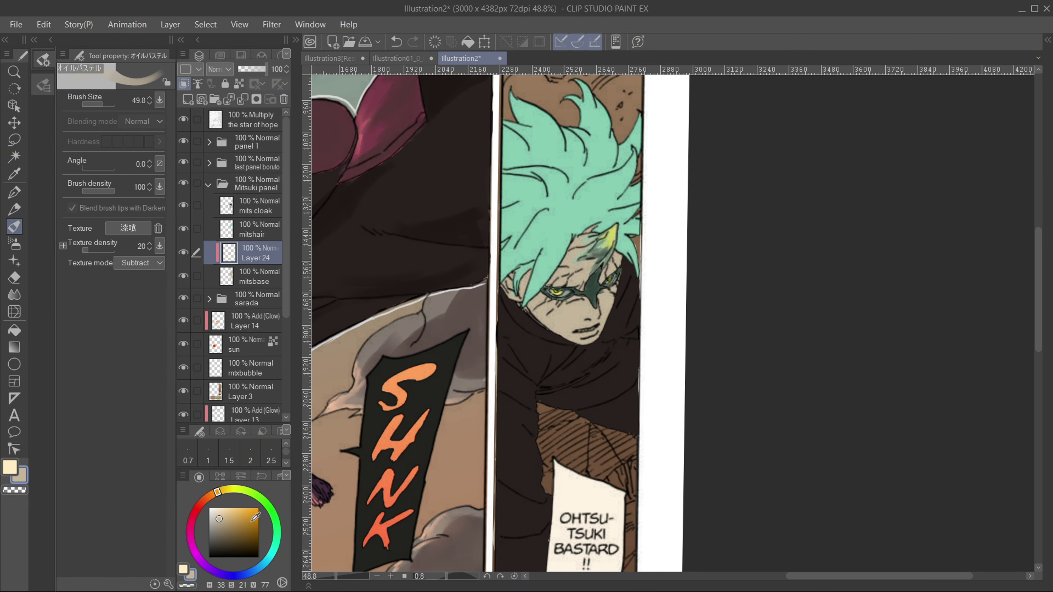
pyautogui.click(220, 523)
pyautogui.scroll(-2, 622, 374)
pyautogui.scroll(3, 618, 266)
pyautogui.moveTo(633, 307); pyautogui.dragTo(601, 334)
pyautogui.hotkey('ctrl', 'z')
pyautogui.hotkey('ctrl', 'z')
pyautogui.scroll(-2, 661, 334)
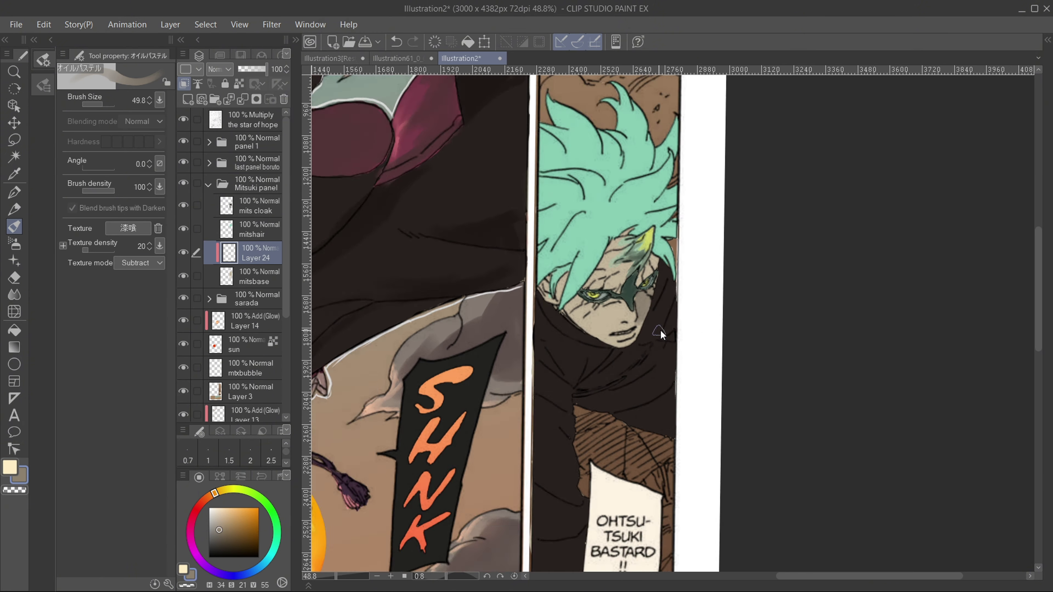
# - Set Layer 24 to Multiply and shade Mitsuki's face with light brown (H 24, S 23, V 83)
pyautogui.scroll(1, 660, 334)
pyautogui.click(208, 498)
pyautogui.click(219, 68)
pyautogui.click(233, 108)
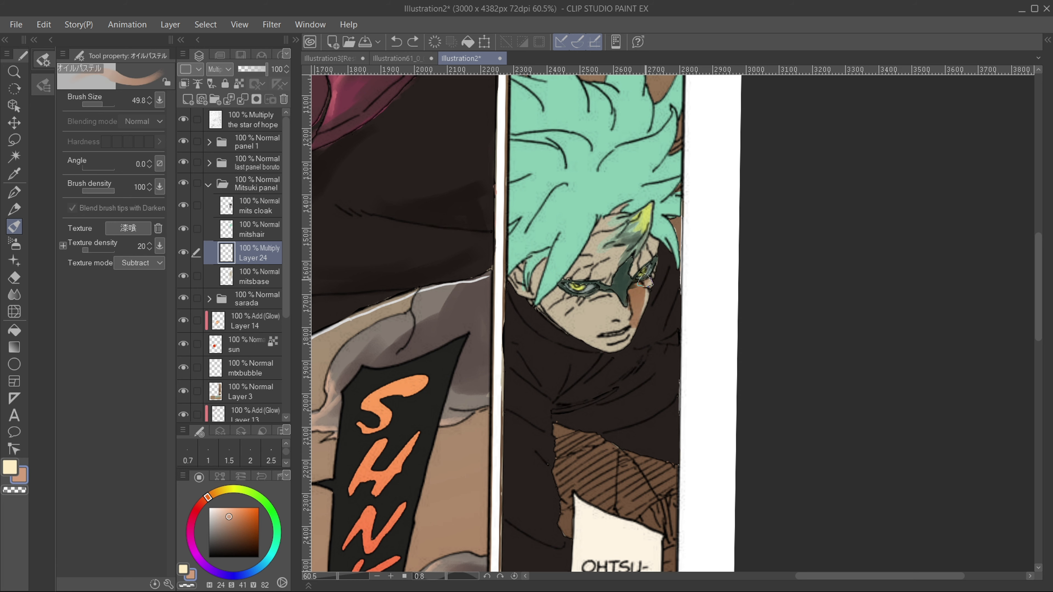
pyautogui.hotkey('ctrl', 'z')
pyautogui.scroll(-2, 503, 568)
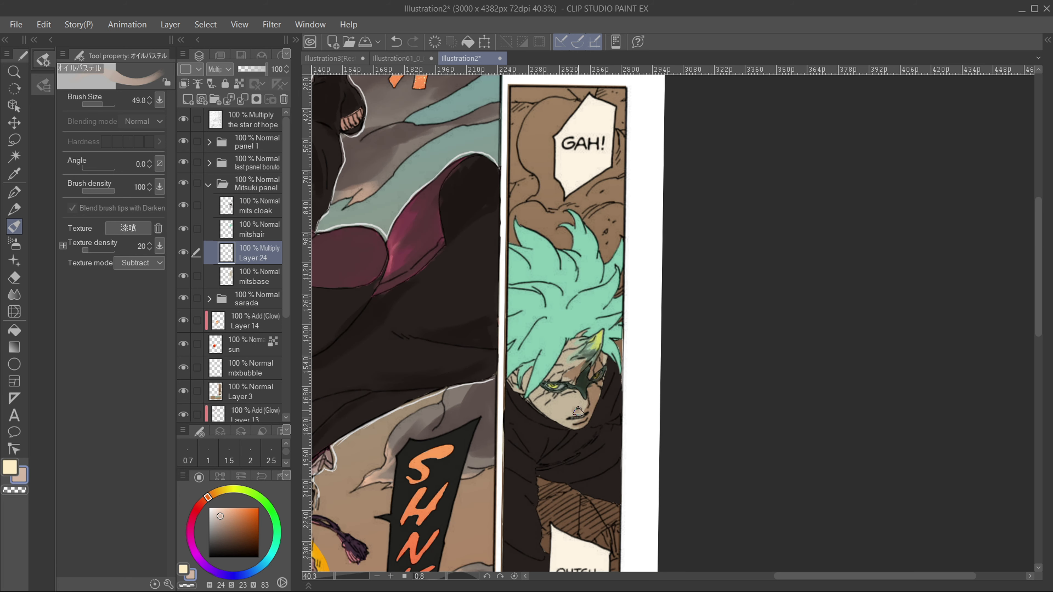
pyautogui.scroll(-1, 578, 412)
pyautogui.scroll(-4, 542, 364)
pyautogui.scroll(5, 542, 364)
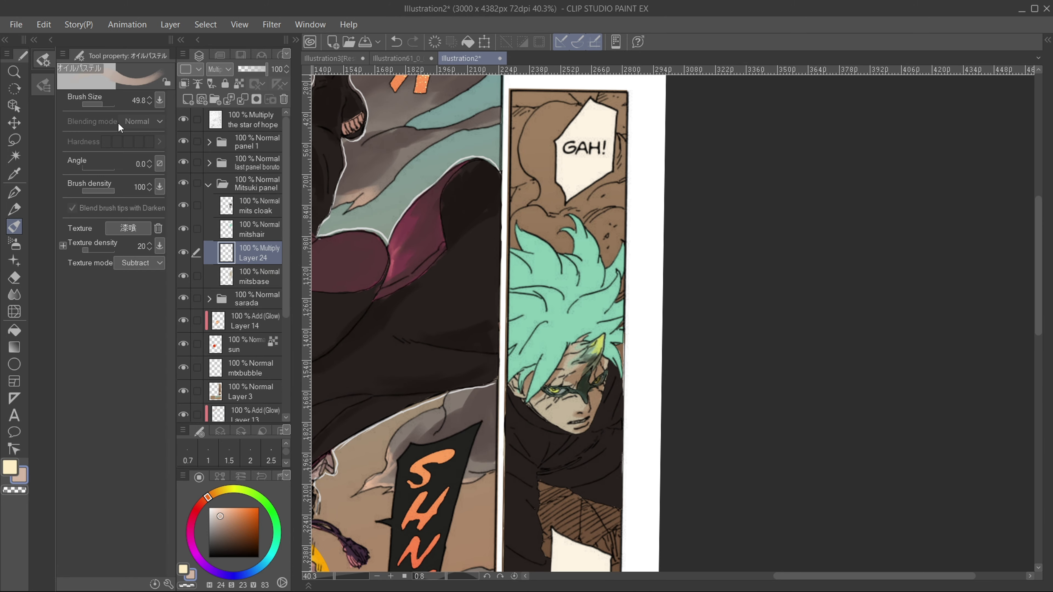
# - Darken the face shading on Layer 24 with a muted brown (H 24, S 22, V 68)
pyautogui.click(220, 524)
pyautogui.click(43, 25)
pyautogui.click(100, 283)
pyautogui.scroll(-7, 415, 347)
pyautogui.scroll(9, 456, 376)
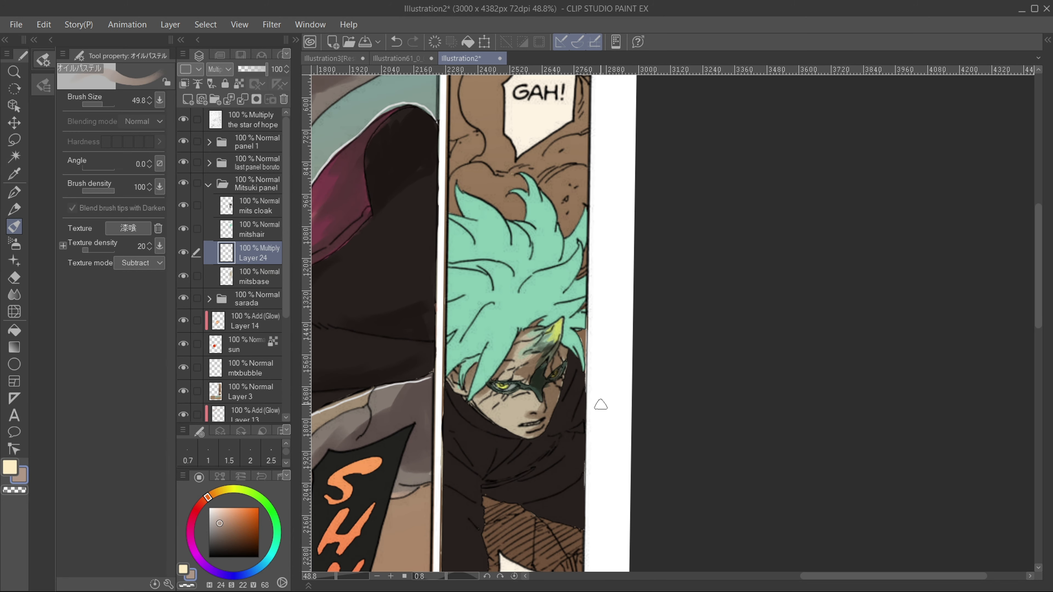
pyautogui.scroll(1, 601, 405)
pyautogui.scroll(-7, 598, 340)
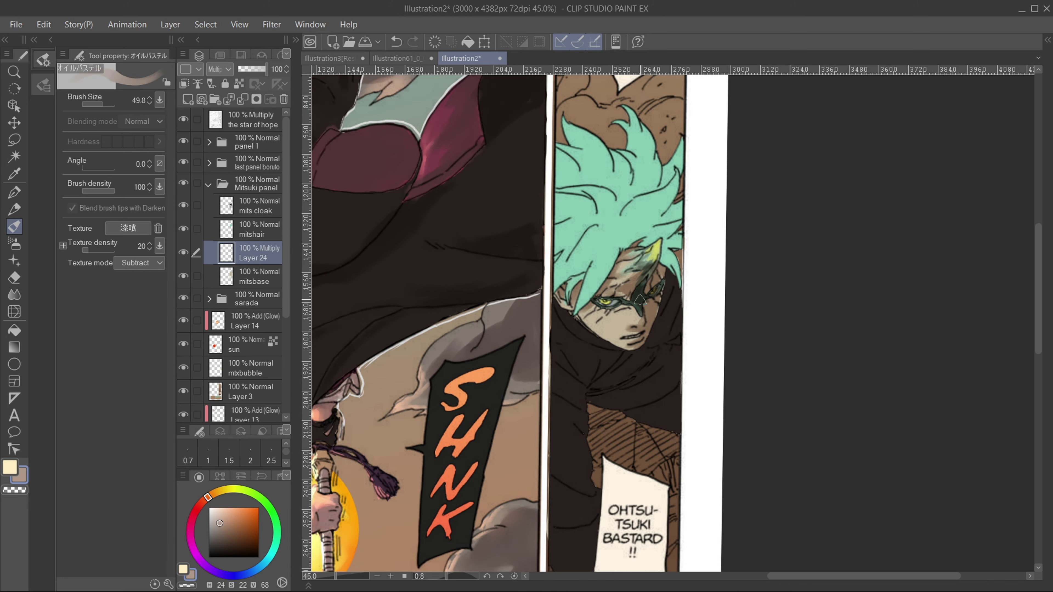
# - Add a clipped Multiply layer above mitshair and brush shading onto the hair
pyautogui.scroll(6, 621, 281)
pyautogui.click(255, 230)
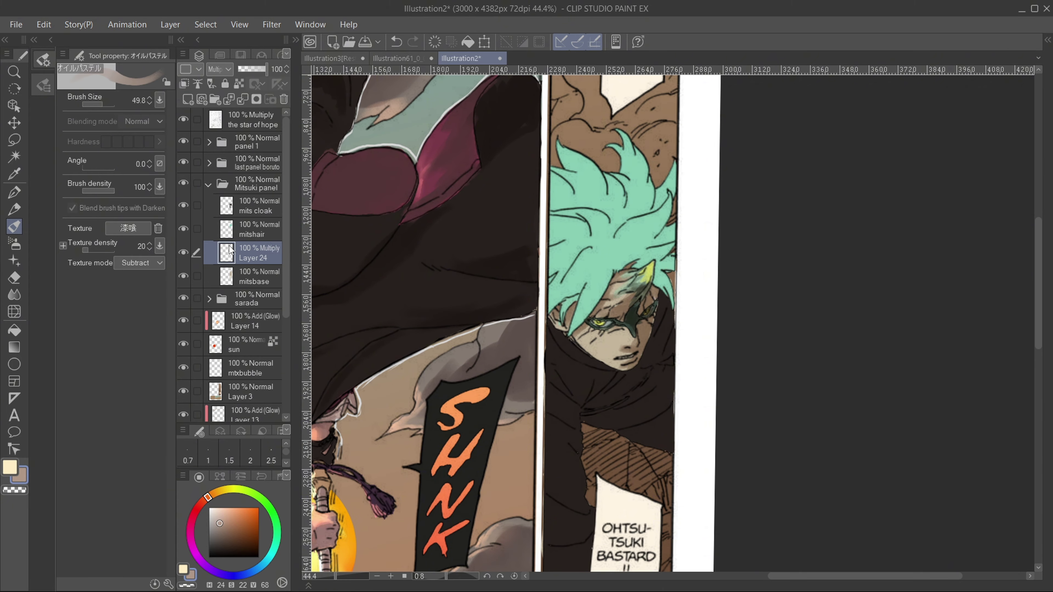
pyautogui.click(188, 100)
pyautogui.click(184, 84)
pyautogui.click(220, 69)
pyautogui.click(226, 111)
pyautogui.moveTo(588, 265); pyautogui.dragTo(577, 294)
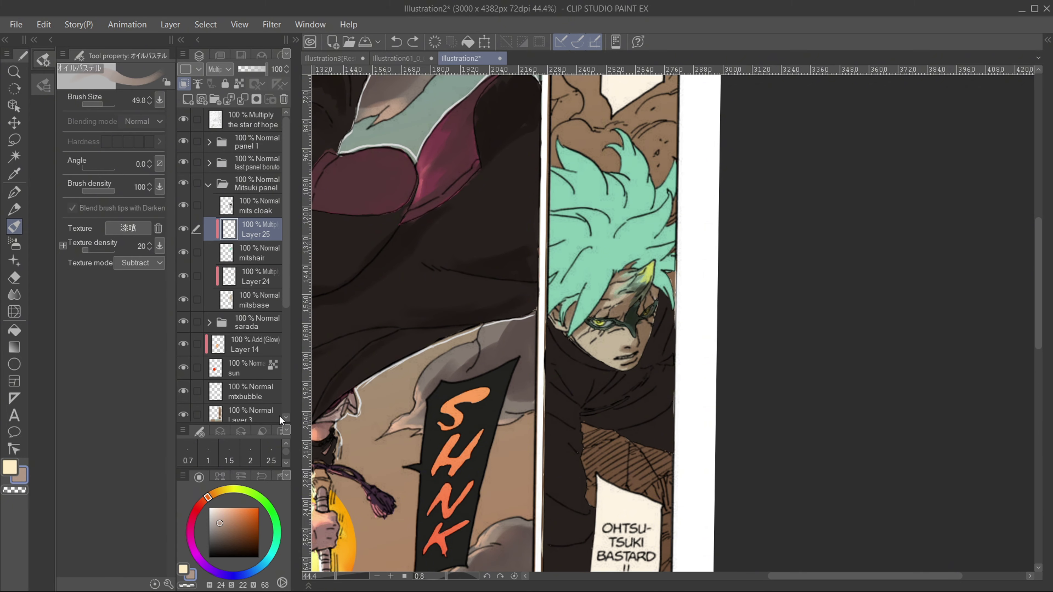
# - Change the hair's clipped Layer 25 to Add (Glow) blending
pyautogui.scroll(-6, 444, 402)
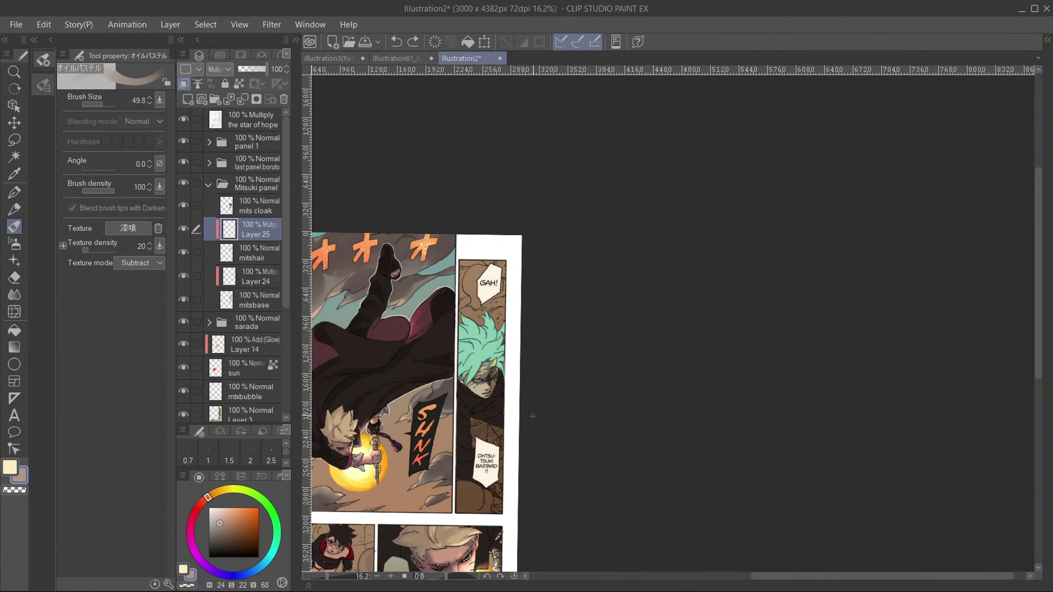
pyautogui.scroll(5, 468, 388)
pyautogui.scroll(-2, 529, 401)
pyautogui.click(220, 69)
pyautogui.click(228, 230)
pyautogui.scroll(2, 539, 302)
pyautogui.scroll(-3, 538, 291)
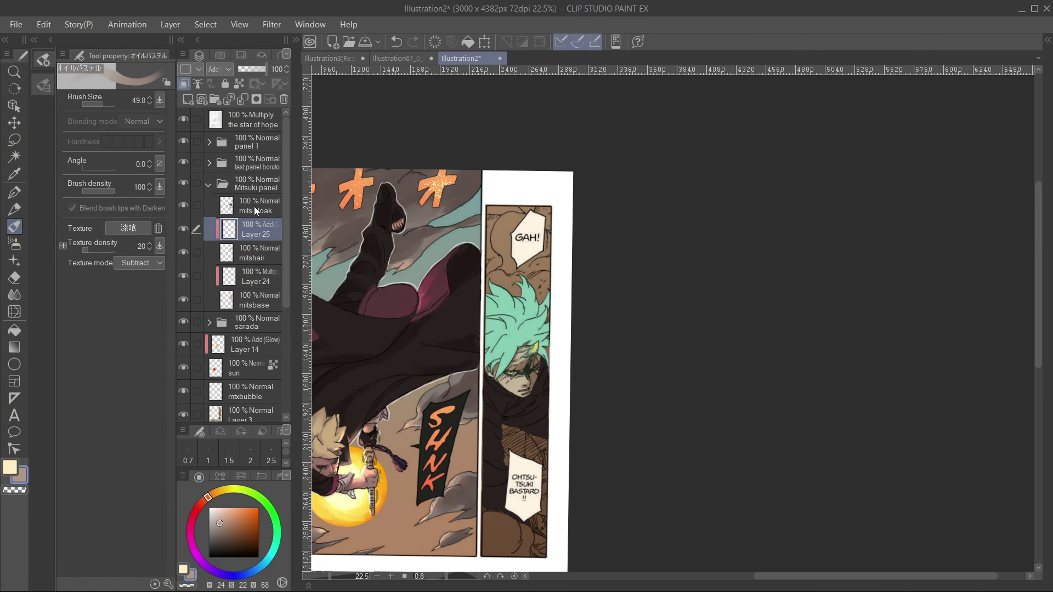
# - Create a new clipped layer above mits cloak and set it to Multiply
pyautogui.click(255, 211)
pyautogui.click(188, 100)
pyautogui.click(185, 84)
pyautogui.click(219, 70)
pyautogui.click(220, 111)
# - Shade the folds of Mitsuki's cloak on Layer 26 with oil pastel and smooth them with the Blend tool
pyautogui.scroll(4, 519, 422)
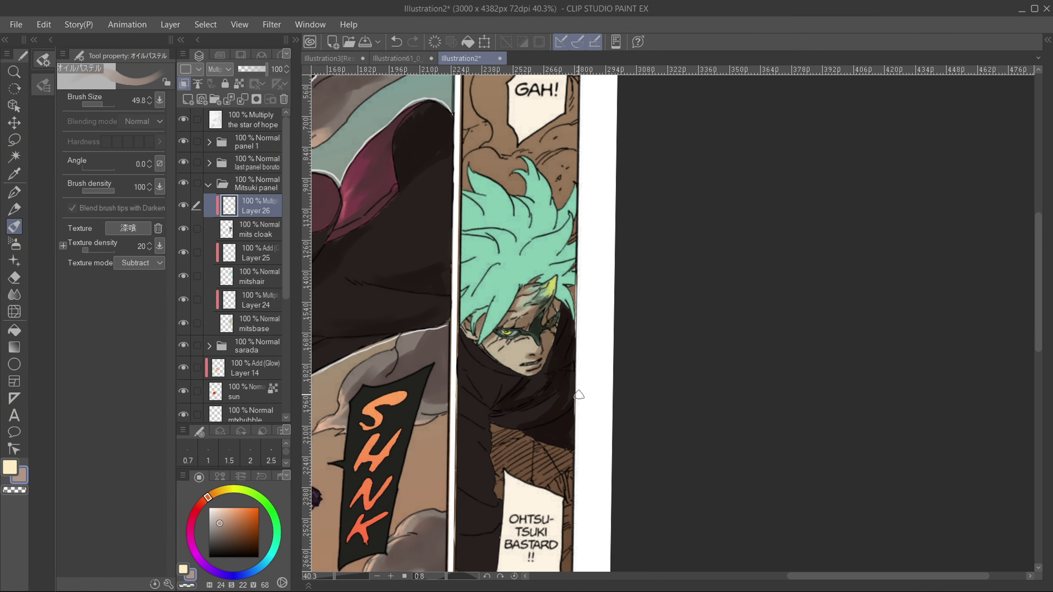
pyautogui.scroll(-1, 494, 497)
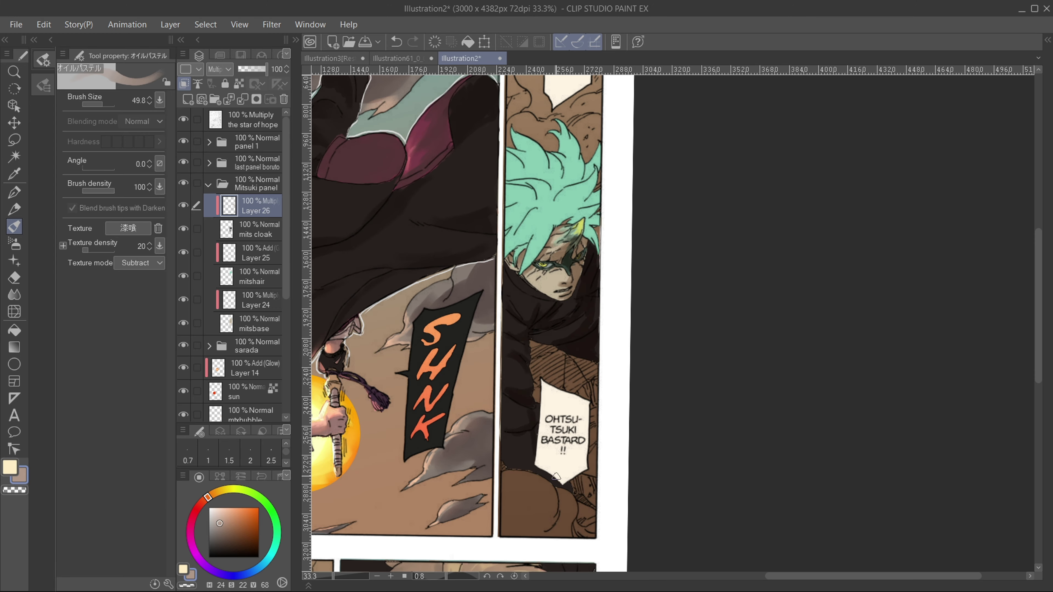
pyautogui.press('j')
pyautogui.scroll(2, 561, 390)
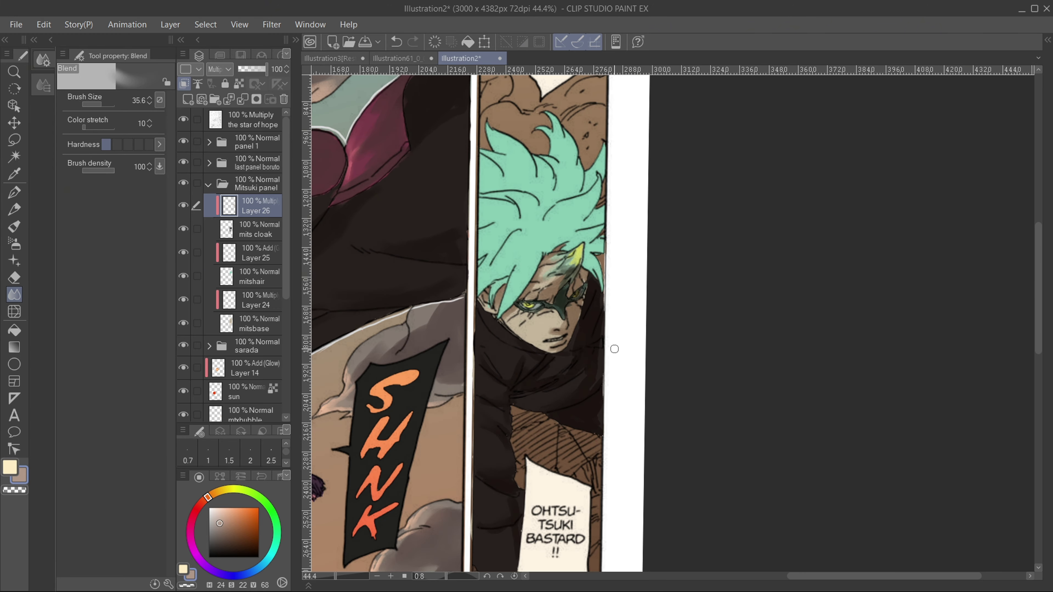
pyautogui.moveTo(616, 348); pyautogui.dragTo(577, 348)
pyautogui.press('b')
pyautogui.moveTo(516, 400); pyautogui.dragTo(489, 402)
pyautogui.scroll(-5, 583, 382)
# - Darken the hatched rocks above the lower speech bubble on the mits cloak layer with dark brown (H 16, S 38, V 11)
pyautogui.press('b')
pyautogui.scroll(2, 640, 377)
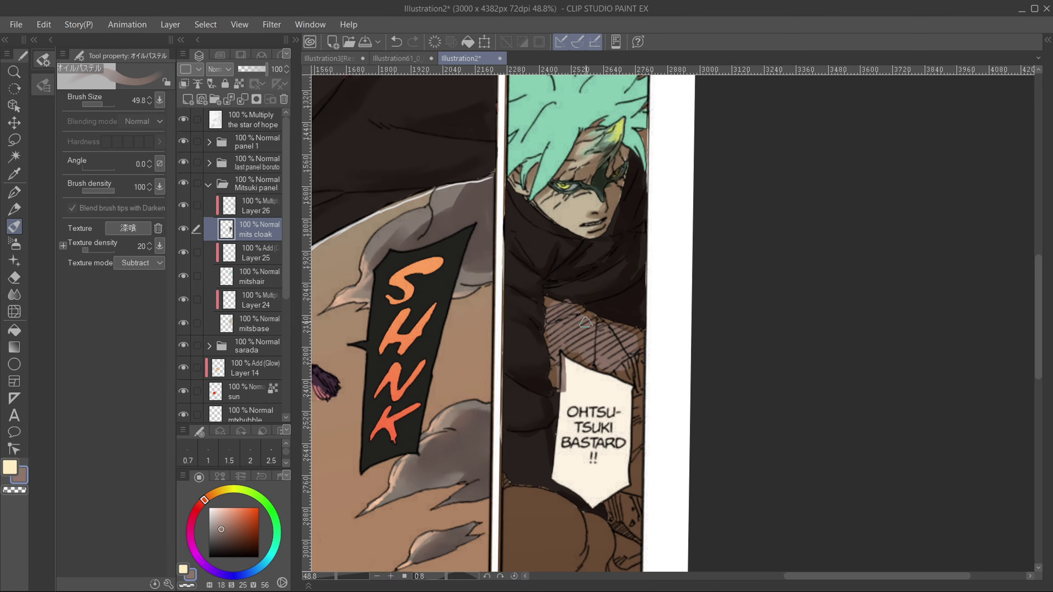
pyautogui.scroll(-2, 641, 378)
pyautogui.scroll(2, 635, 346)
pyautogui.press('j')
pyautogui.scroll(-1, 526, 322)
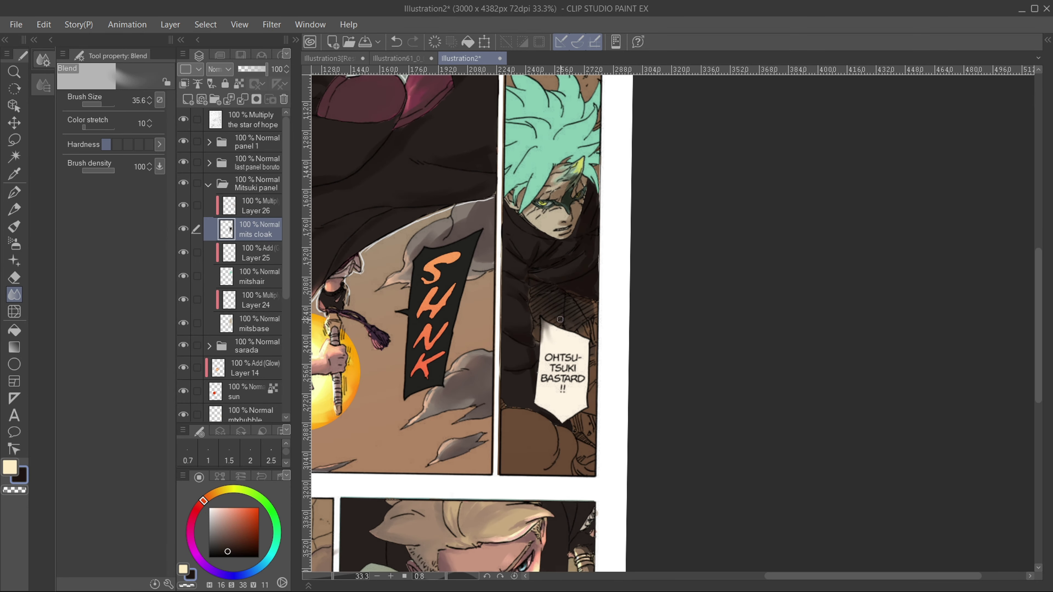
# - Shade the boulders of the Mitsuki panel with brown (H 22, S 31, V 54), blending and erasing along the edges
pyautogui.press('b')
pyautogui.keyDown('alt'); pyautogui.click(530, 444); pyautogui.keyUp('alt')
pyautogui.press('j')
pyautogui.scroll(-2, 481, 432)
pyautogui.press('e')
pyautogui.scroll(-1, 510, 370)
pyautogui.press('j')
pyautogui.scroll(2, 595, 429)
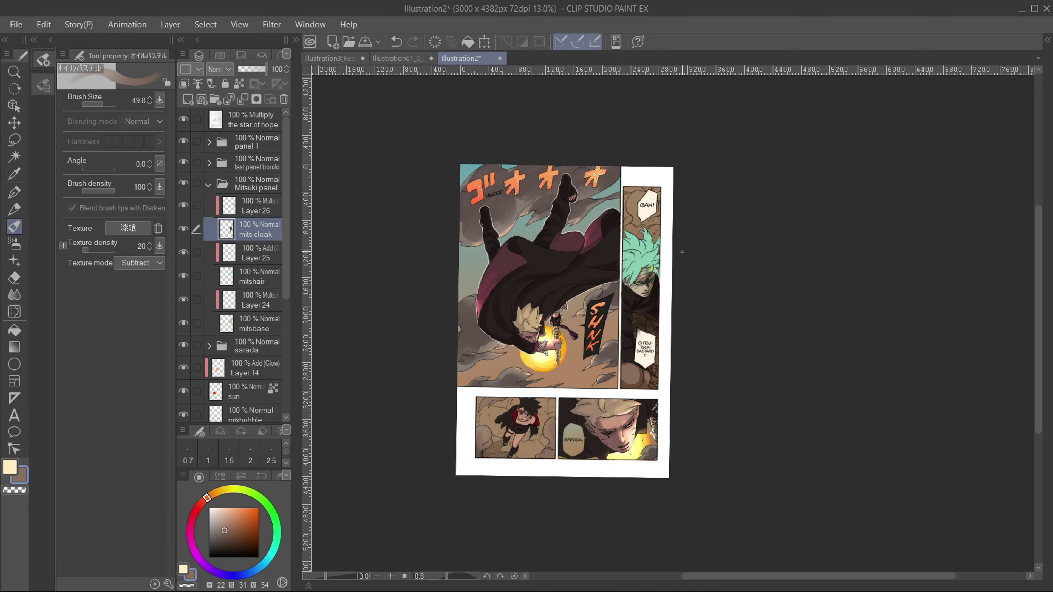
# - Paint beige highlights (H 30, S 28, V 75) on the rocks of the Mitsuki panel and blend them
pyautogui.click(16, 229)
pyautogui.scroll(1, 547, 317)
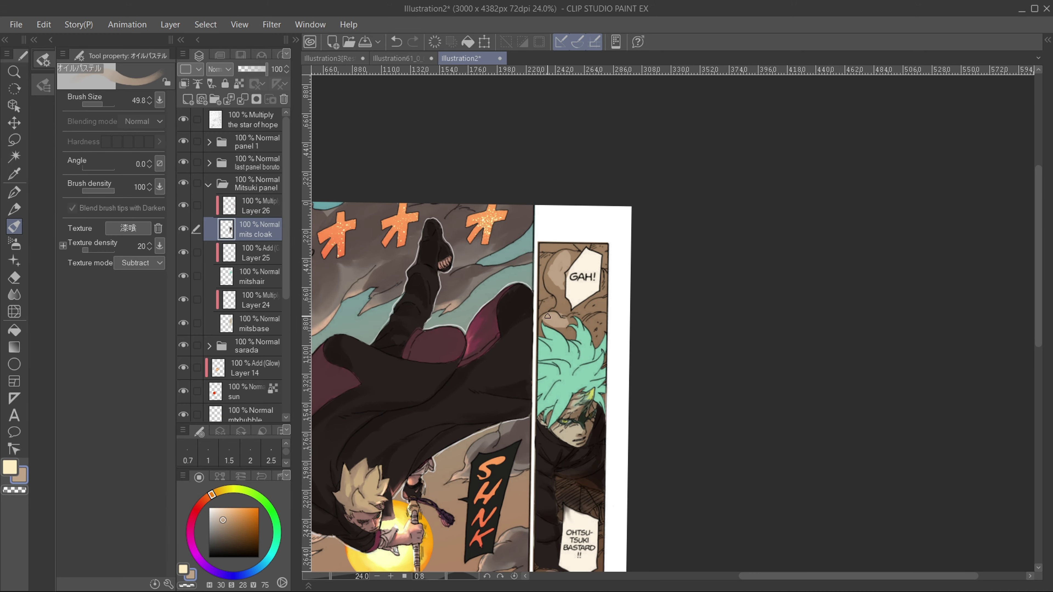
pyautogui.press('j')
pyautogui.scroll(3, 585, 378)
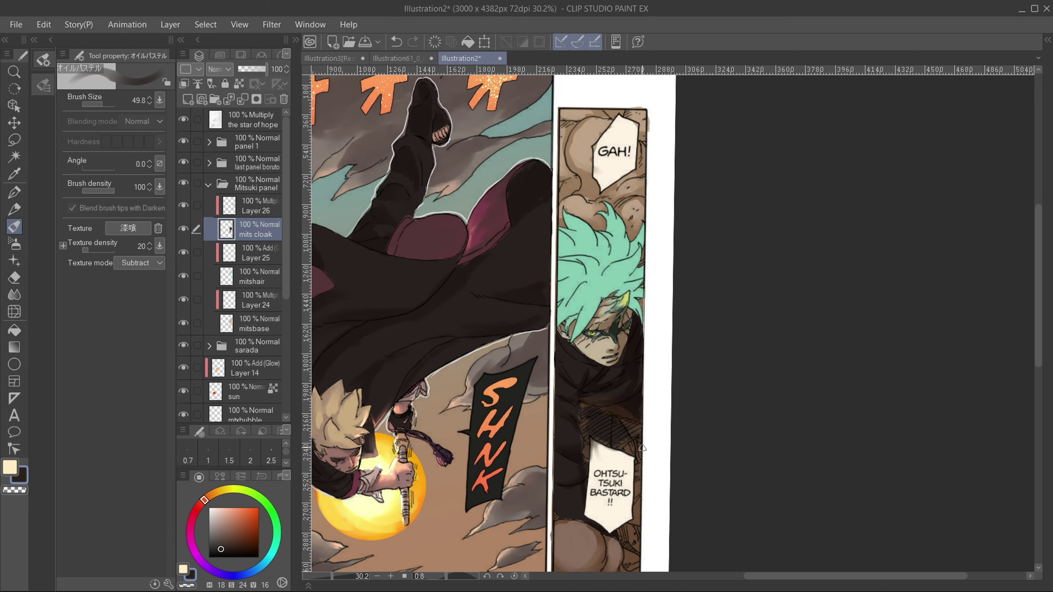
# - Erase excess rock paint around the speech bubbles in the Mitsuki panel
pyautogui.press('e')
pyautogui.scroll(-5, 584, 377)
pyautogui.scroll(3, 680, 302)
pyautogui.scroll(-5, 252, 383)
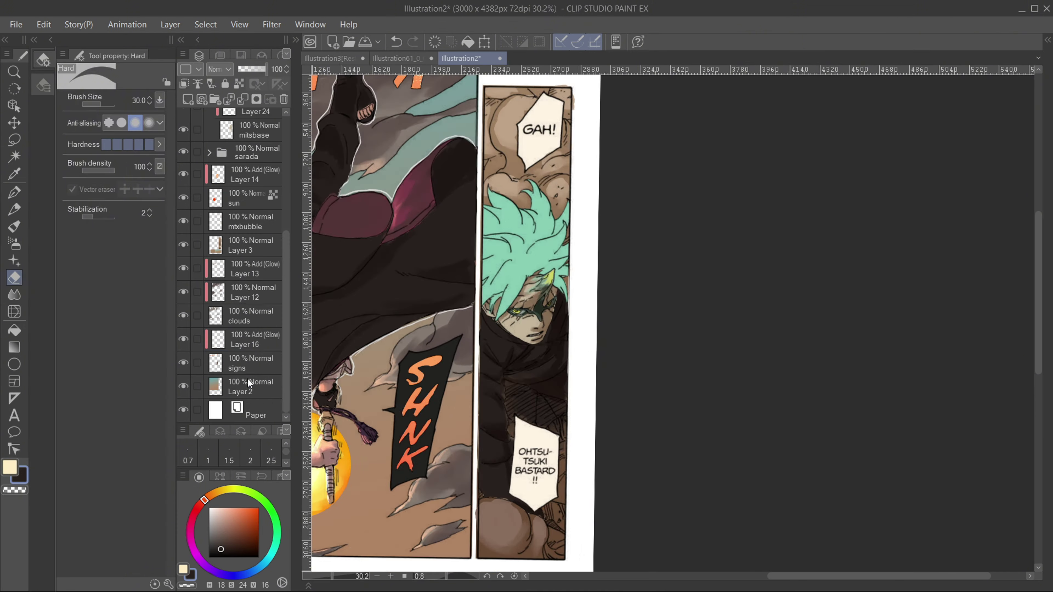
# - Load the mtxbubble layer's speech bubbles as a selection and create a new layer above Layer 2
pyautogui.click(252, 384)
pyautogui.press('m')
pyautogui.keyDown('ctrl'); pyautogui.click(215, 221); pyautogui.keyUp('ctrl')
pyautogui.hotkey('ctrl', 'shift', 'n')
pyautogui.scroll(-2, 415, 386)
pyautogui.click(44, 24)
pyautogui.click(44, 24)
pyautogui.moveTo(106, 346)
pyautogui.click(290, 364)
pyautogui.scroll(-1, 252, 353)
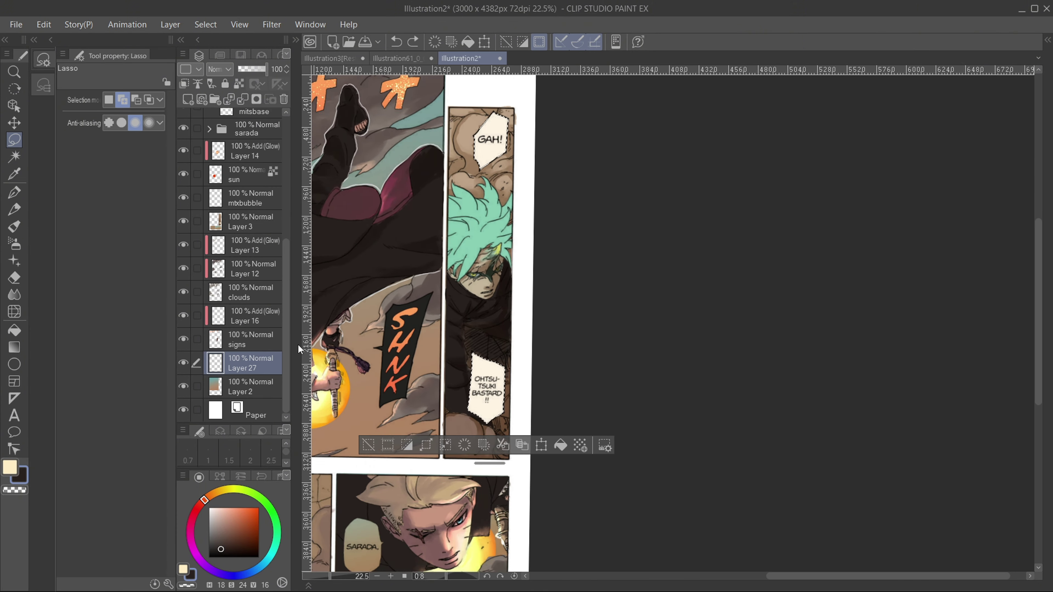
# - Try filling the speech bubbles with near-black (H 18, S 24, V 16) and add a G-pen layer above the star of hope
pyautogui.press('g')
pyautogui.click(249, 199)
pyautogui.click(249, 363)
pyautogui.click(249, 198)
pyautogui.scroll(8, 249, 199)
pyautogui.click(264, 123)
pyautogui.click(188, 99)
pyautogui.press('p')
pyautogui.scroll(6, 508, 145)
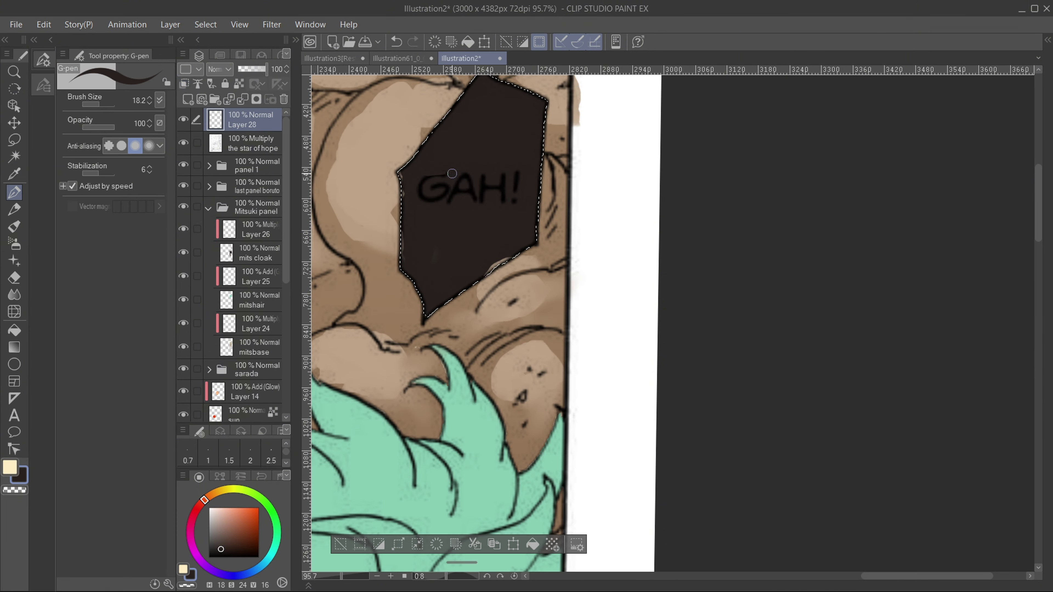
# - Try turning the speech bubbles solid black and add another new layer above Layer 2
pyautogui.click(252, 144)
pyautogui.click(43, 24)
pyautogui.scroll(3, 539, 460)
pyautogui.scroll(-5, 251, 332)
pyautogui.click(250, 363)
pyautogui.click(188, 99)
pyautogui.moveTo(250, 363); pyautogui.dragTo(251, 394)
pyautogui.scroll(-1, 489, 286)
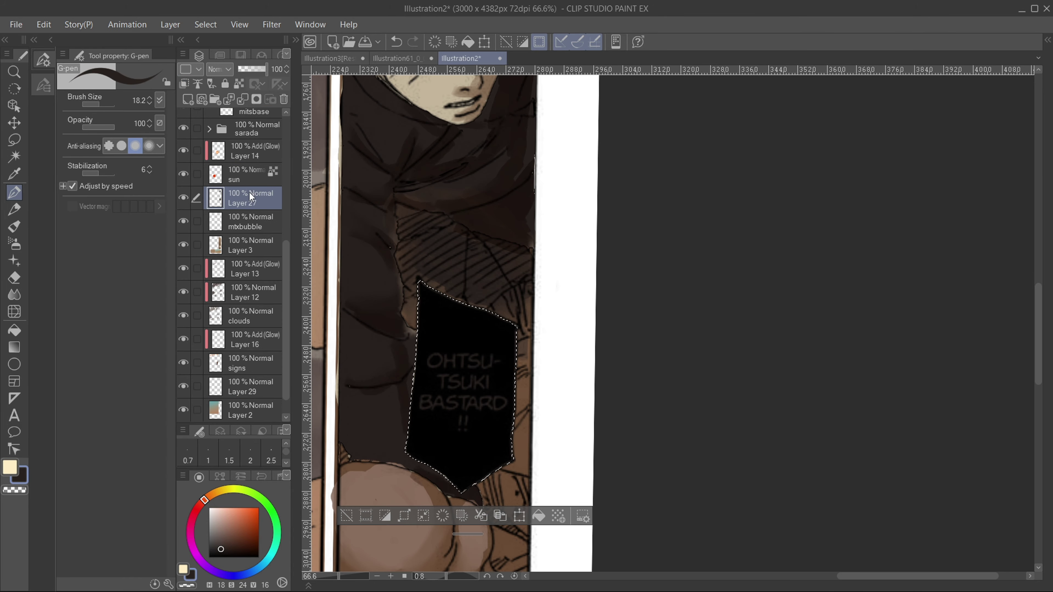
# - Undo the black speech bubble fills and clear the selection
pyautogui.scroll(-4, 510, 373)
pyautogui.hotkey('ctrl', 'z')
pyautogui.scroll(8, 250, 199)
pyautogui.click(250, 120)
pyautogui.click(255, 230)
pyautogui.hotkey('ctrl', 'd')
# - Add a new clipped layer above Layer 24 and set it to Add (Glow) for Mitsuki's face highlights
pyautogui.press('j')
pyautogui.scroll(3, 511, 334)
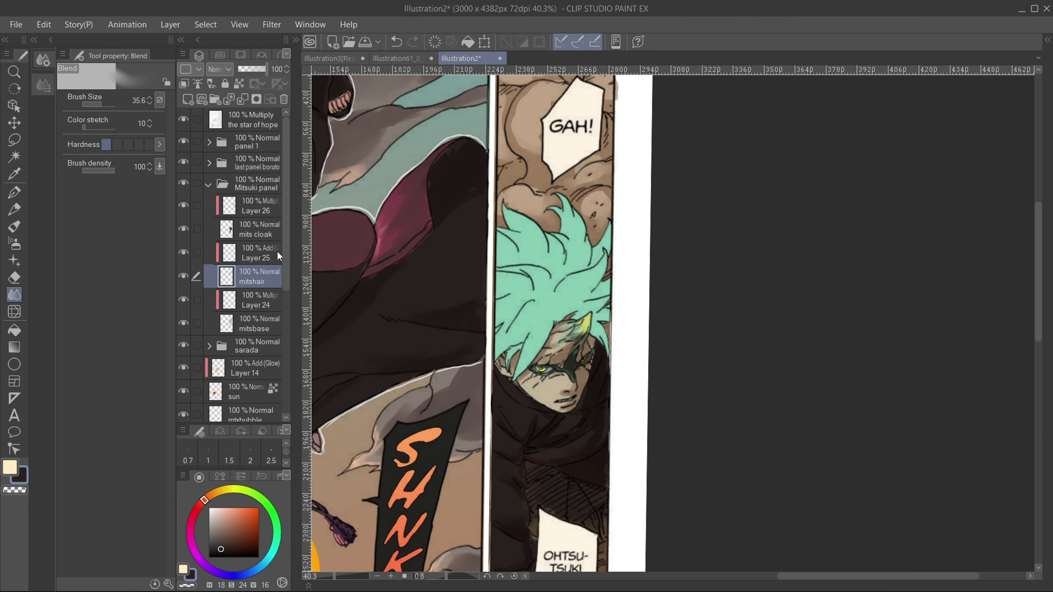
pyautogui.press('e')
pyautogui.scroll(3, 572, 353)
pyautogui.click(187, 100)
pyautogui.click(219, 69)
pyautogui.click(226, 216)
# - Brighten Mitsuki's horn and eyes with a pale yellow (H 61, S 25, V 100) oil pastel glow
pyautogui.press('b')
pyautogui.scroll(5, 622, 332)
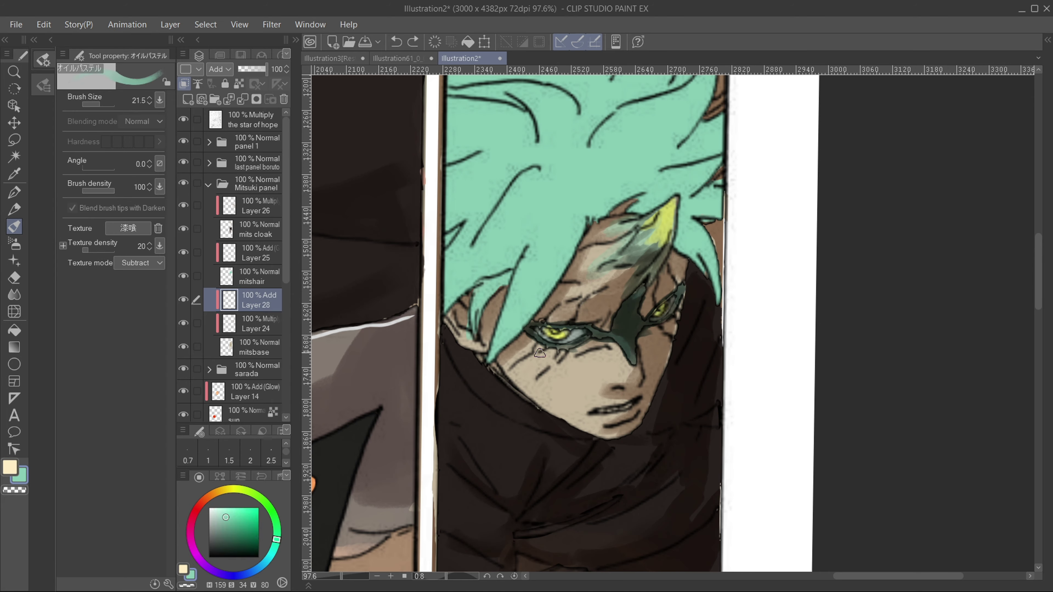
pyautogui.scroll(-6, 652, 310)
pyautogui.scroll(5, 664, 306)
pyautogui.click(256, 347)
pyautogui.press('b')
pyautogui.click(256, 323)
pyautogui.scroll(-4, 663, 415)
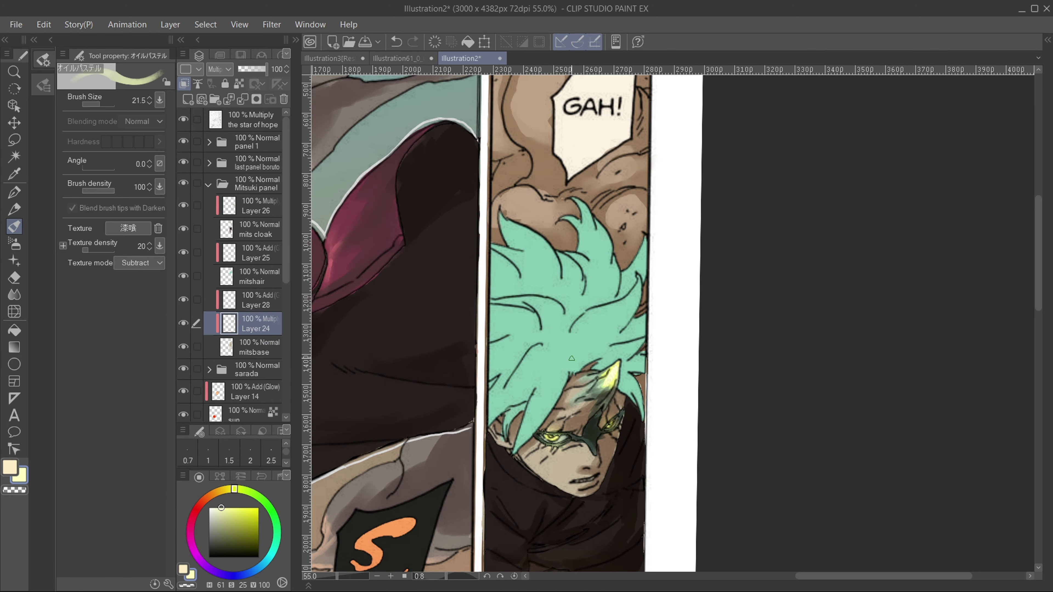
# - Brighten Mitsuki's hair with a green glow (H 140, S 56, V 42) on Layer 25 and blend it
pyautogui.click(256, 300)
pyautogui.press('b')
pyautogui.scroll(2, 664, 394)
pyautogui.click(14, 295)
pyautogui.scroll(1, 581, 373)
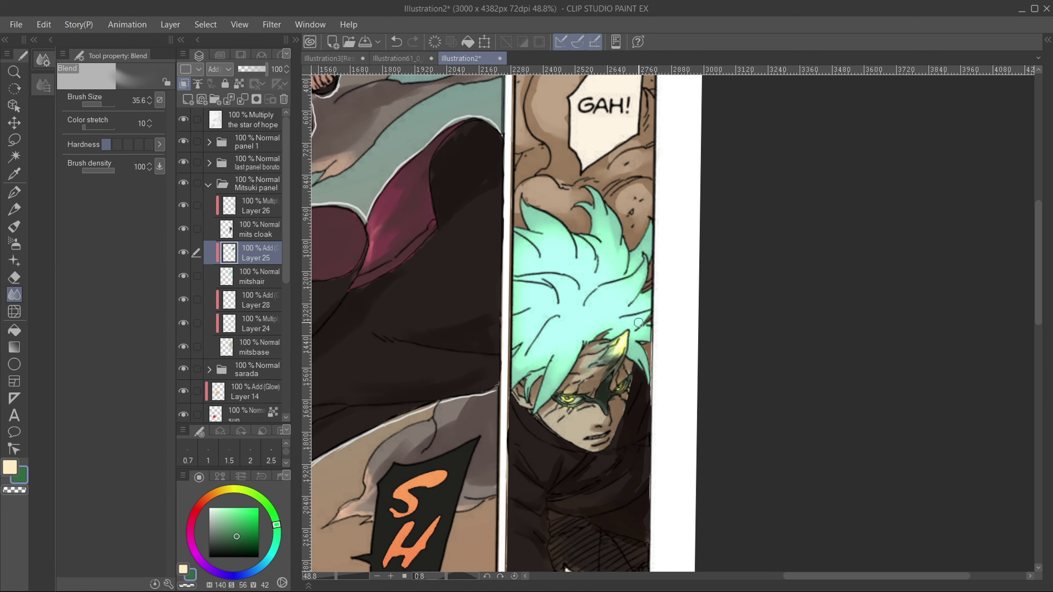
pyautogui.scroll(-3, 656, 361)
# - Add a new layer in the Mitsuki panel folder for a soft hair glow and set it to Add (Glow)
pyautogui.click(14, 244)
pyautogui.press('b')
pyautogui.scroll(-3, 249, 290)
pyautogui.press('b')
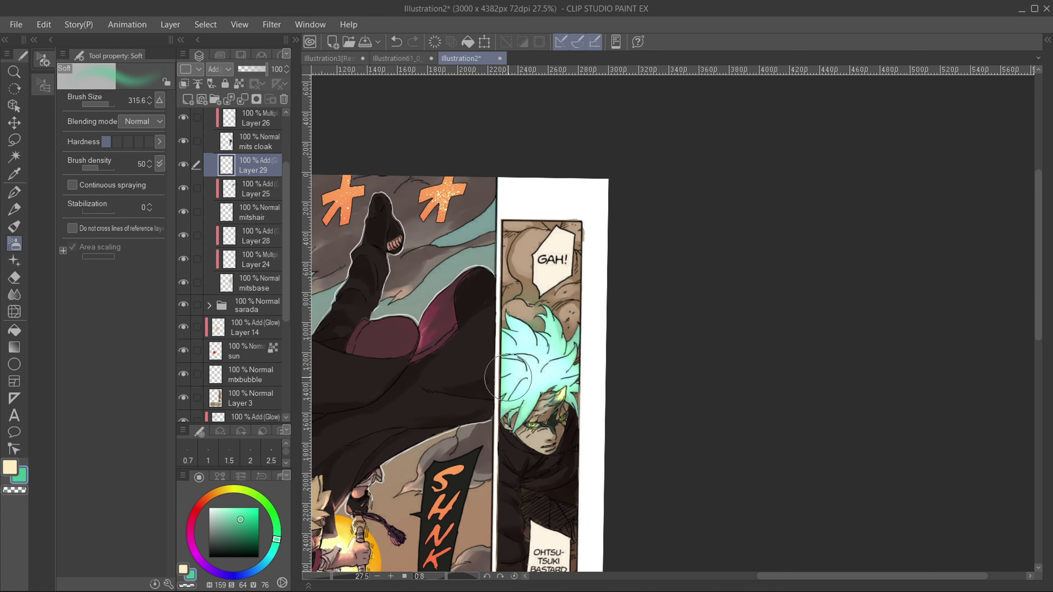
pyautogui.click(188, 99)
pyautogui.click(220, 69)
pyautogui.click(226, 216)
# - Airbrush a soft teal glow (H 164, S 79, V 93) around Mitsuki's hair on Layer 29
pyautogui.click(238, 537)
pyautogui.scroll(2, 580, 311)
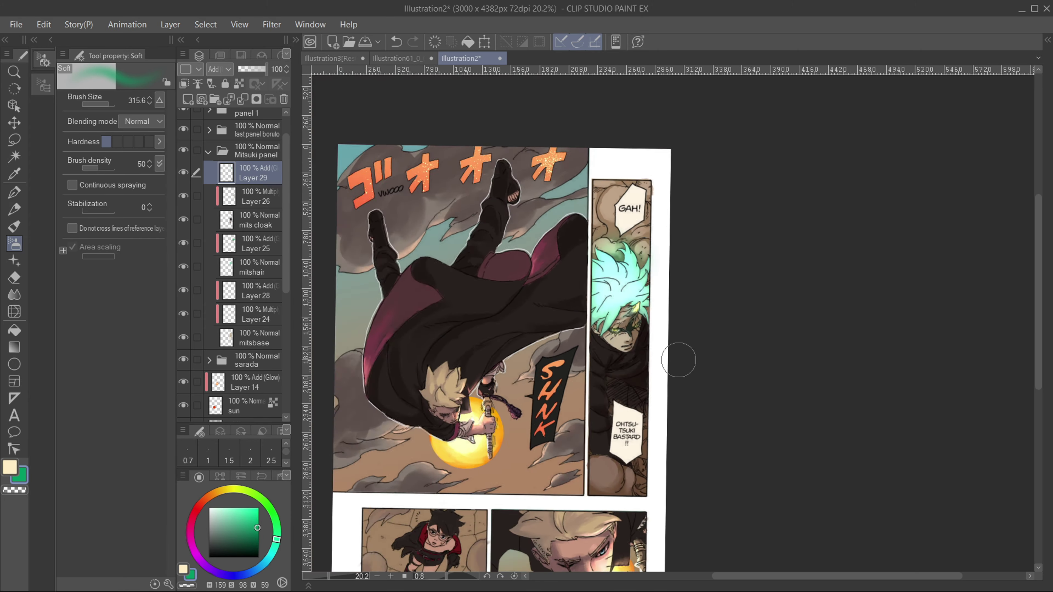
pyautogui.scroll(-1, 679, 360)
pyautogui.click(248, 512)
pyautogui.scroll(-3, 705, 415)
pyautogui.scroll(4, 590, 418)
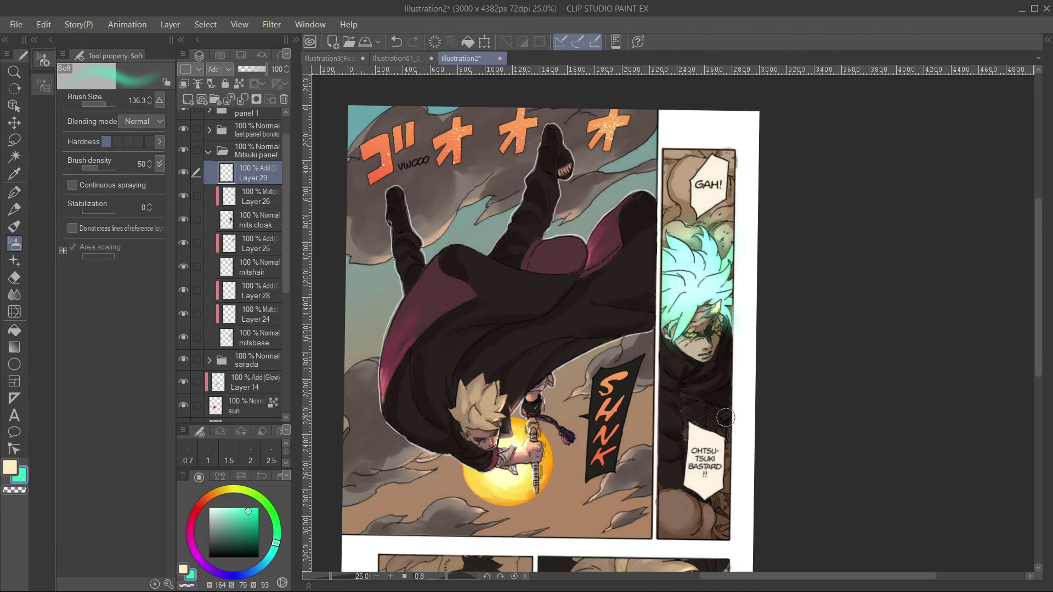
# - Extend the teal glow (H 164, S 76, V 59) onto the surroundings of Mitsuki's hair and blend it
pyautogui.press('j')
pyautogui.scroll(-6, 746, 282)
pyautogui.press('b')
pyautogui.scroll(14, 726, 249)
pyautogui.moveTo(687, 221); pyautogui.dragTo(691, 197)
pyautogui.scroll(-4, 691, 195)
pyautogui.press('b')
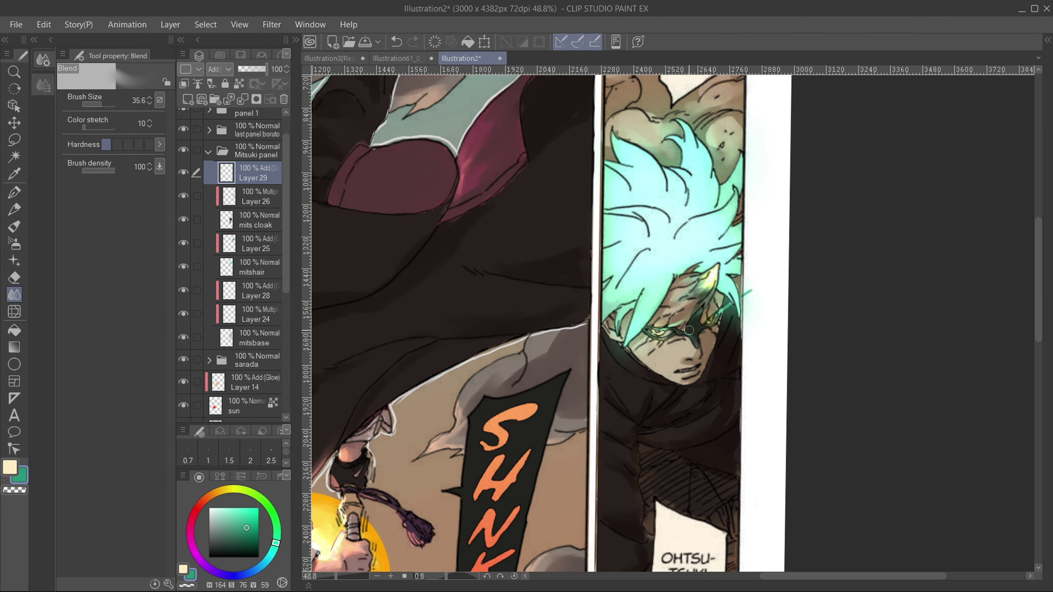
# - Add an Add (Glow) layer above Layer 28 and light Mitsuki's face with red-brown oil pastel (H 12, S 57, V 43)
pyautogui.scroll(2, 690, 195)
pyautogui.click(187, 99)
pyautogui.click(219, 69)
pyautogui.click(226, 229)
pyautogui.press('b')
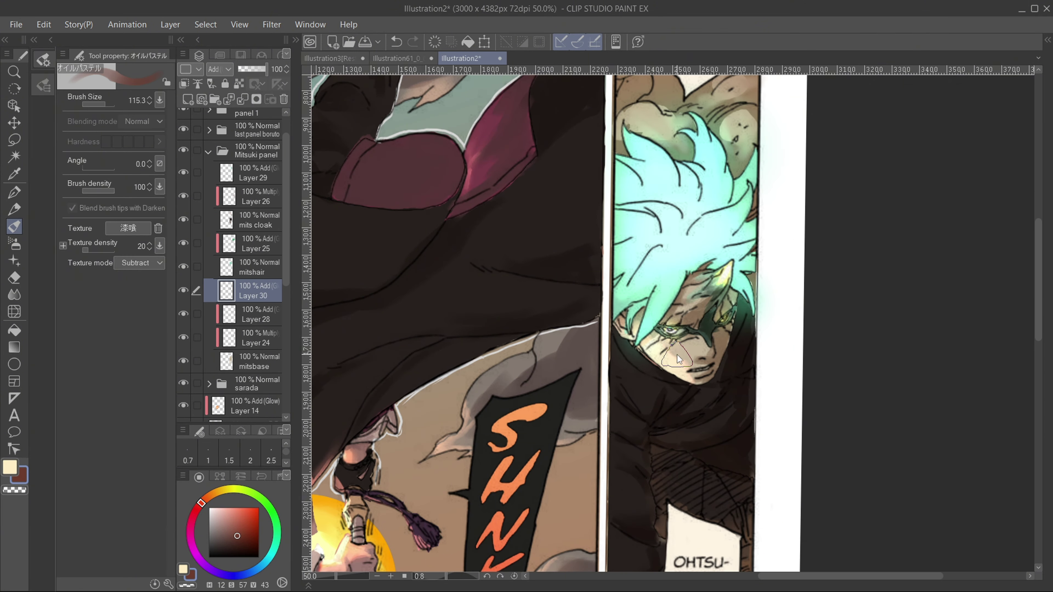
pyautogui.hotkey('ctrl', '-')
pyautogui.press('j')
pyautogui.scroll(3, 717, 324)
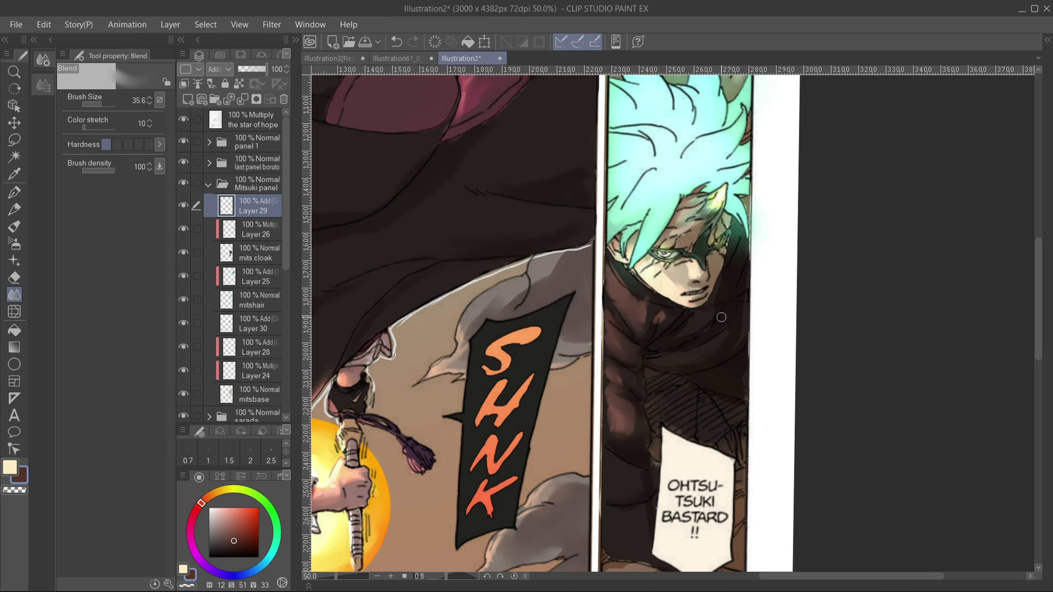
# - Paint dark red-brown light (H 12, S 51, V 33) along Mitsuki's cloak and sleeve folds on Layer 29 and blend it
pyautogui.moveTo(722, 315); pyautogui.dragTo(684, 353)
pyautogui.scroll(-3, 680, 353)
pyautogui.press('b')
pyautogui.scroll(-1, 655, 353)
pyautogui.press('j')
pyautogui.scroll(-2, 622, 299)
pyautogui.scroll(6, 624, 226)
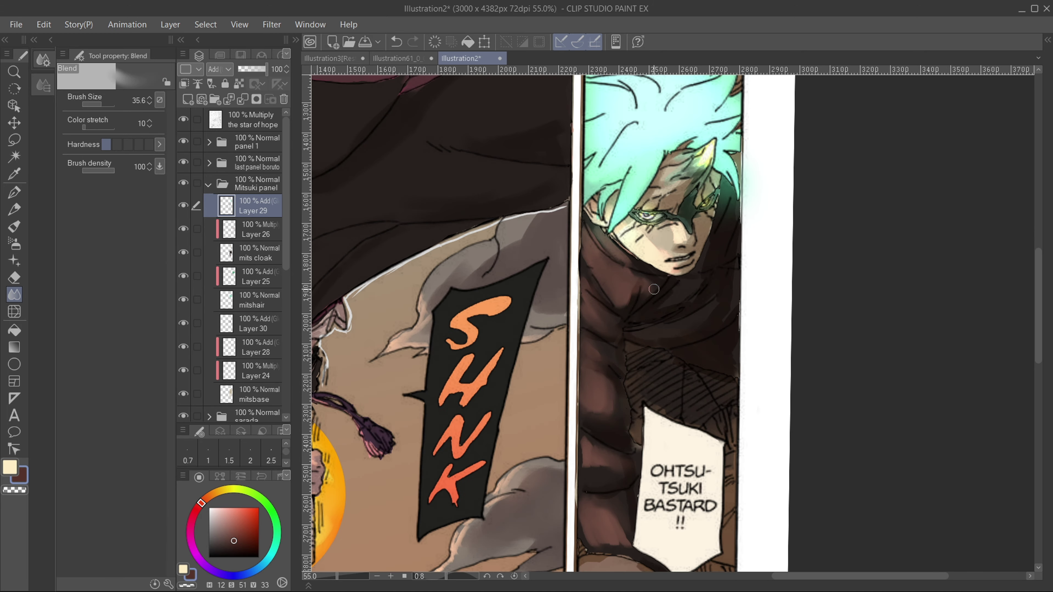
pyautogui.scroll(-3, 632, 195)
pyautogui.scroll(2, 633, 191)
pyautogui.scroll(-7, 632, 189)
pyautogui.scroll(5, 684, 117)
pyautogui.press('b')
pyautogui.scroll(-3, 269, 330)
# - Airbrush an orange glow (H 22, S 90, V 77) on Layer 30 and blend Mitsuki's hair highlights on Layer 25
pyautogui.click(254, 226)
pyautogui.press('b')
pyautogui.click(206, 498)
pyautogui.click(253, 519)
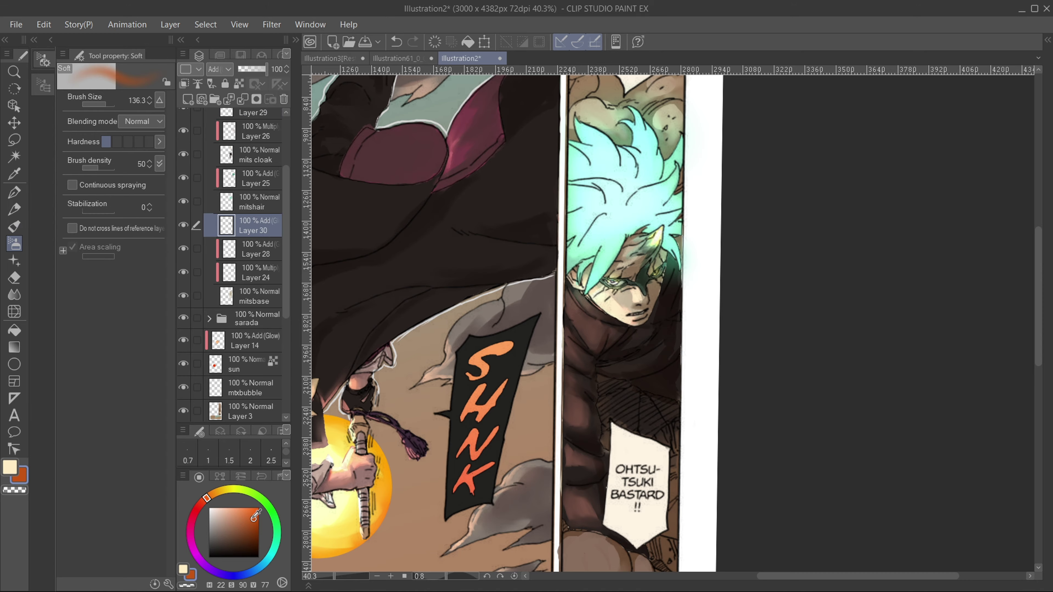
pyautogui.scroll(7, 638, 319)
pyautogui.scroll(-12, 738, 137)
pyautogui.click(254, 178)
pyautogui.press('j')
pyautogui.scroll(-2, 684, 291)
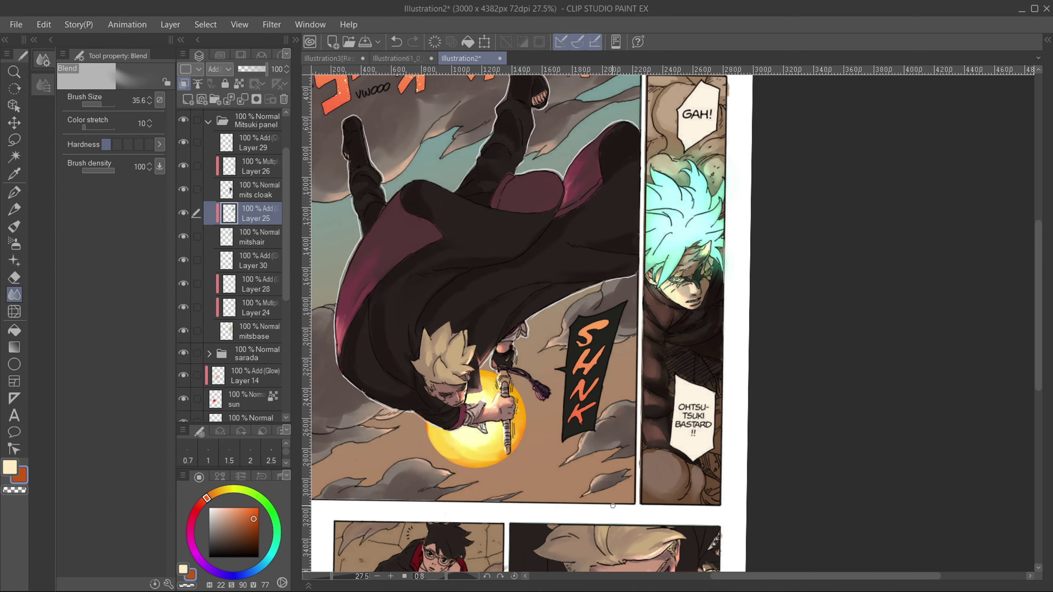
# - Erase stray marks on the star of hope line art layer and collapse the Mitsuki panel folder
pyautogui.scroll(5, 253, 208)
pyautogui.click(252, 120)
pyautogui.press('e')
pyautogui.scroll(3, 664, 332)
pyautogui.scroll(-4, 622, 291)
pyautogui.click(208, 185)
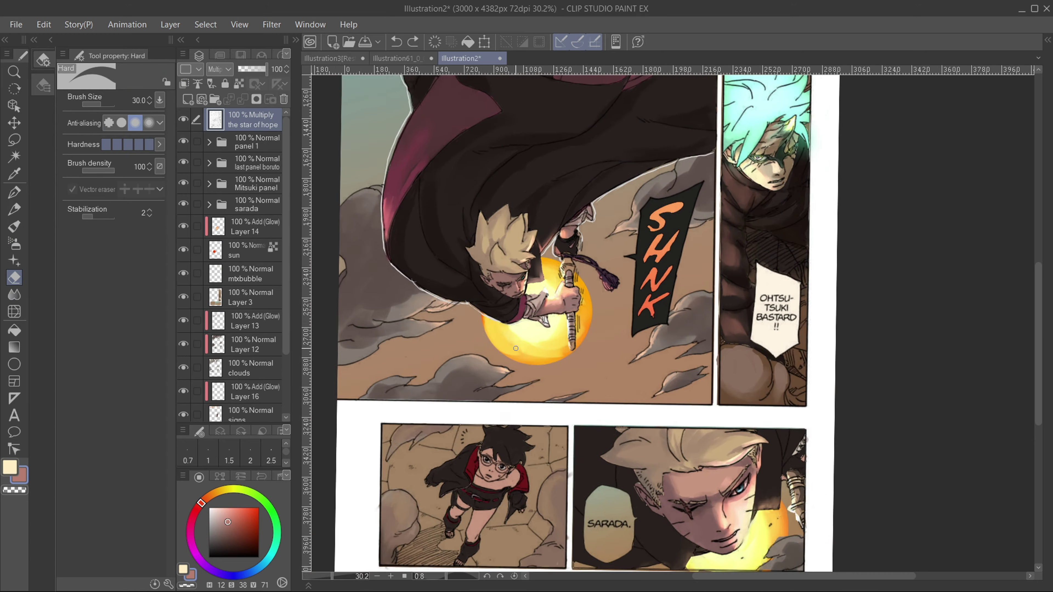
# - Open the last panel boruto folder and add a clipped Add (Glow) layer above Layer 17
pyautogui.click(209, 163)
pyautogui.scroll(-5, 254, 291)
pyautogui.click(254, 341)
pyautogui.scroll(6, 771, 477)
pyautogui.click(188, 100)
pyautogui.click(184, 84)
pyautogui.moveTo(286, 277); pyautogui.dragTo(287, 322)
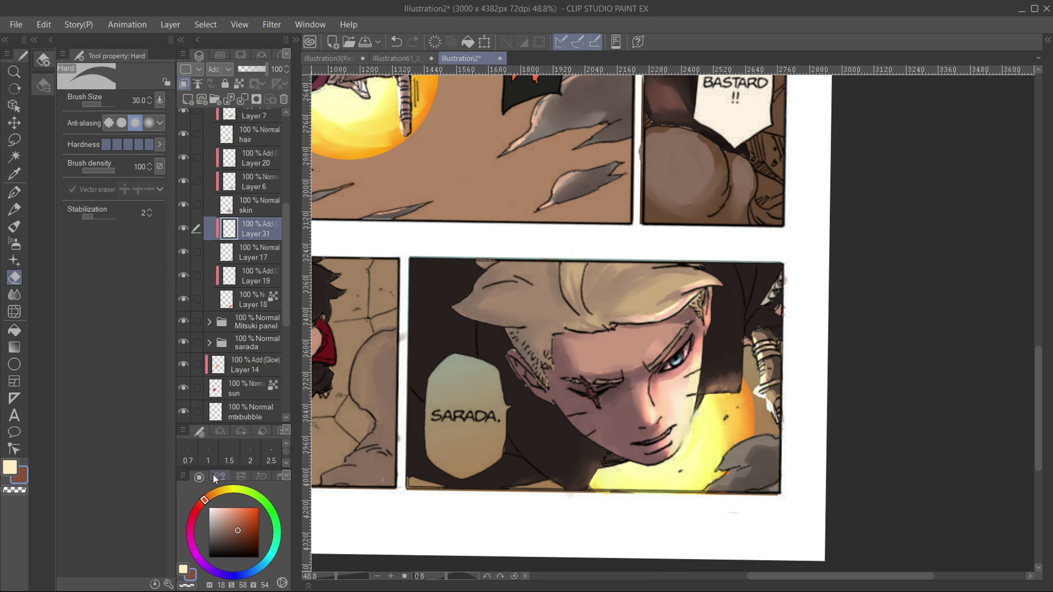
# - Paint orange-brown light (H 24, S 87, V 67) on Layer 31 in the last Boruto panel and blend it
pyautogui.press('j')
pyautogui.scroll(-4, 680, 352)
pyautogui.scroll(4, 713, 395)
pyautogui.click(251, 524)
pyautogui.press('b')
pyautogui.press('j')
pyautogui.scroll(-3, 713, 387)
pyautogui.scroll(6, 253, 270)
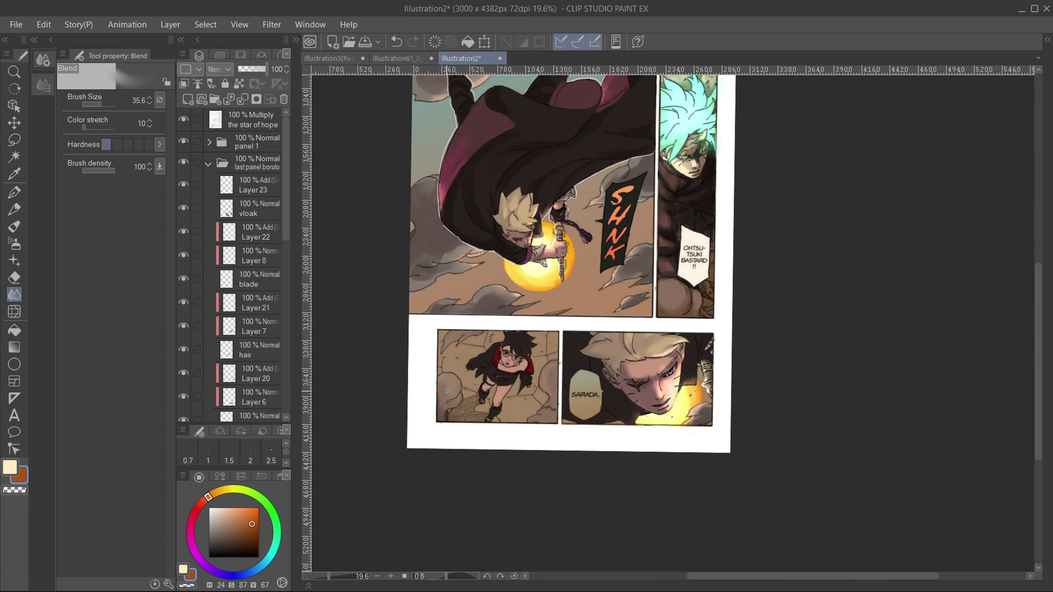
# - Switch to the sarada folder and add a clipped Multiply layer above the skin layer
pyautogui.click(209, 162)
pyautogui.click(210, 205)
pyautogui.click(187, 100)
pyautogui.click(220, 70)
pyautogui.click(226, 111)
# - Shade Sarada's face, neck and upper legs with muted red-brown oil pastel (H 12, S 32, V 62) at brush size 11
pyautogui.press('b')
pyautogui.click(93, 104)
pyautogui.scroll(2, 518, 386)
pyautogui.press('e')
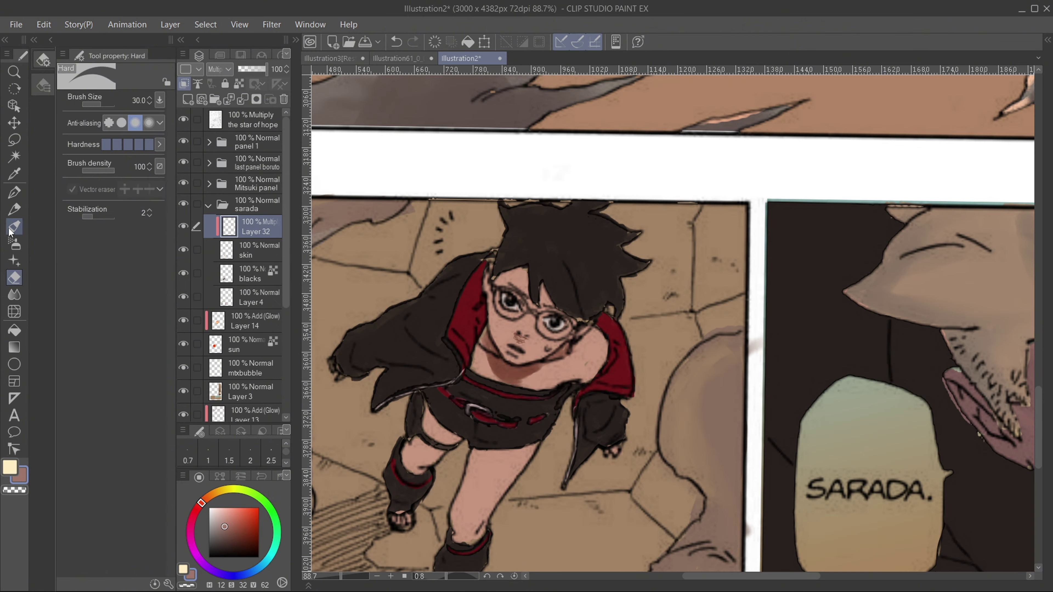
pyautogui.press('b')
pyautogui.scroll(-2, 556, 324)
pyautogui.moveTo(508, 396); pyautogui.dragTo(497, 389)
pyautogui.scroll(2, 593, 368)
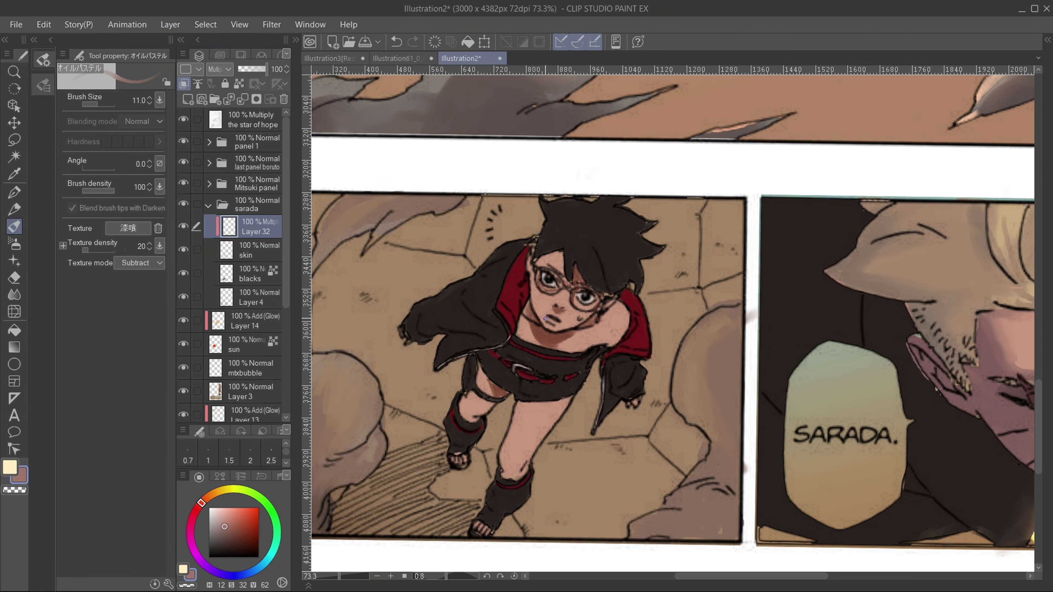
# - Add shadows to Sarada's shoulder and knees on Layer 32 and blend the skin shading
pyautogui.moveTo(599, 287)
pyautogui.mouseDown()
pyautogui.moveTo(578, 313)
pyautogui.moveTo(595, 353)
pyautogui.mouseUp()
pyautogui.press('e')
pyautogui.press('b')
pyautogui.scroll(-2, 593, 352)
pyautogui.scroll(3, 562, 290)
pyautogui.press('j')
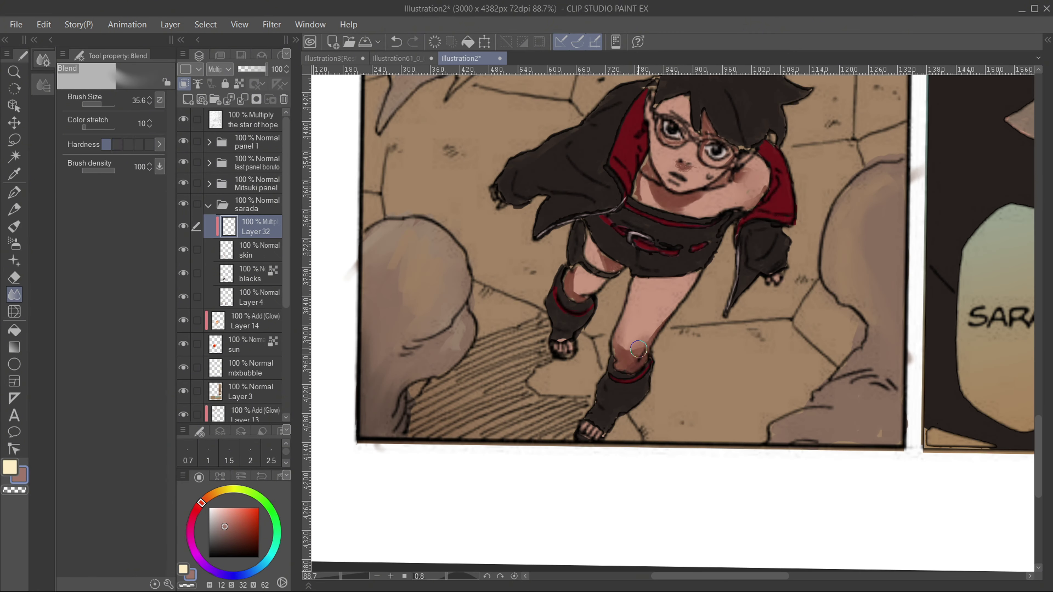
# - Add a clipped Multiply layer above the blacks layer, then shade and blend Sarada's dark clothing on it
pyautogui.press('p')
pyautogui.scroll(-2, 562, 353)
pyautogui.click(250, 274)
pyautogui.click(188, 100)
pyautogui.click(256, 274)
pyautogui.click(220, 70)
pyautogui.click(222, 110)
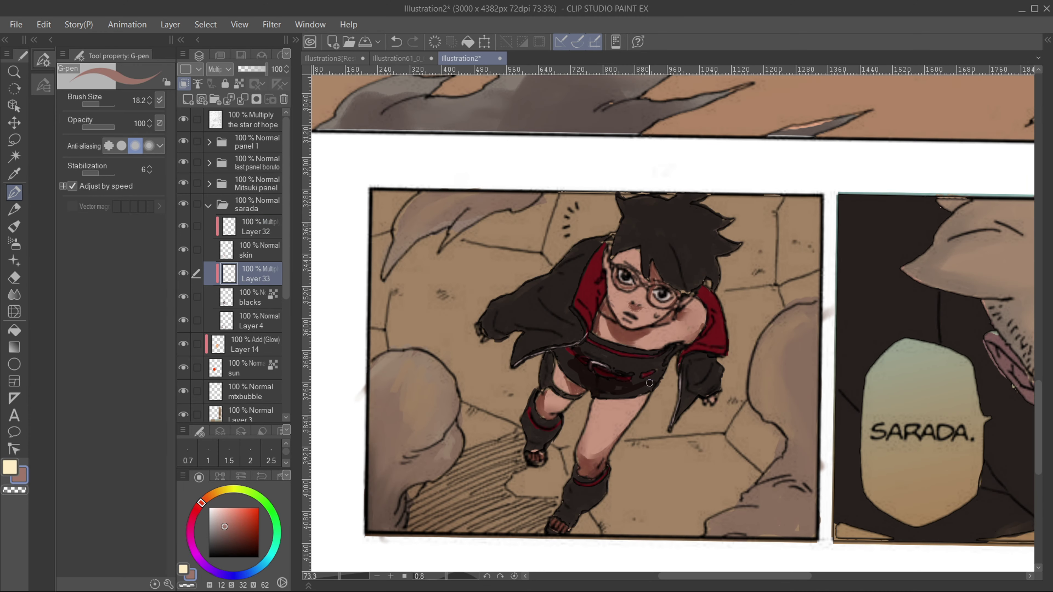
pyautogui.scroll(-1, 650, 266)
pyautogui.press('j')
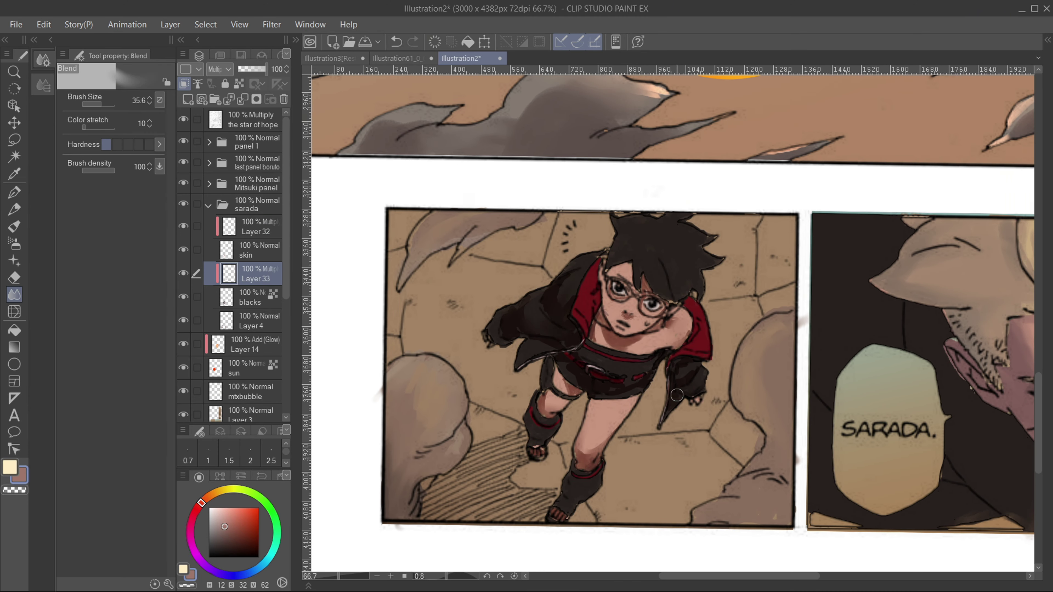
# - Paint grey-brown highlight strokes (H 18, S 16, V 44) in Sarada's hair on the blacks layer
pyautogui.scroll(-1, 647, 352)
pyautogui.click(250, 298)
pyautogui.press('b')
pyautogui.scroll(2, 630, 291)
pyautogui.moveTo(624, 276); pyautogui.dragTo(632, 299)
pyautogui.hotkey('ctrl', 'z')
pyautogui.scroll(-5, 779, 327)
pyautogui.scroll(4, 779, 326)
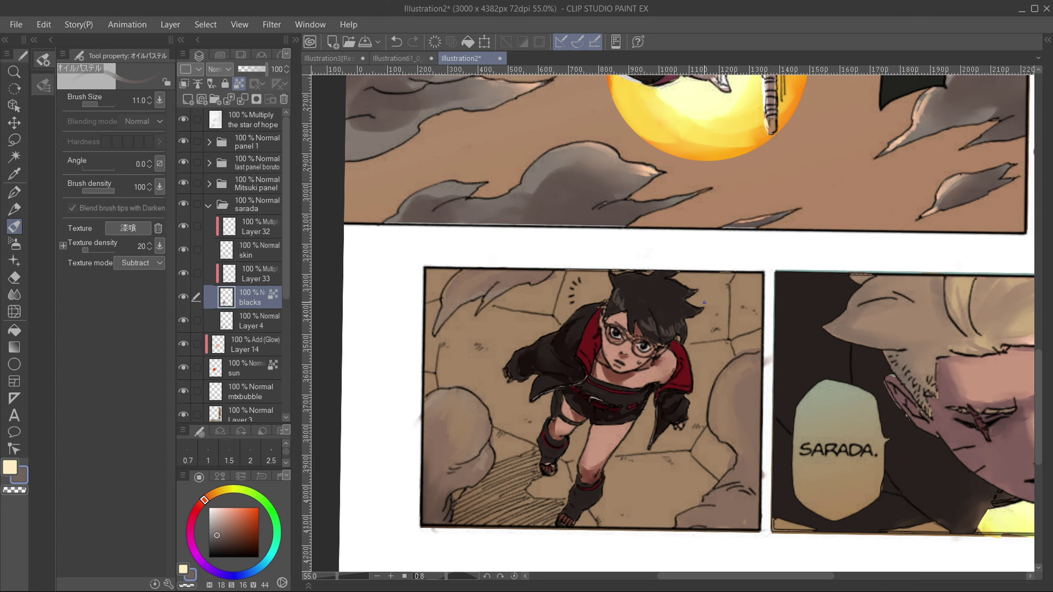
pyautogui.scroll(2, 597, 291)
pyautogui.moveTo(689, 349); pyautogui.dragTo(701, 369)
# - Add a new layer above the star of hope line art and try a sampled-colour touch-up on Sarada's skin layer
pyautogui.keyDown('alt'); pyautogui.click(608, 376); pyautogui.keyUp('alt')
pyautogui.scroll(3, 644, 374)
pyautogui.click(253, 120)
pyautogui.click(188, 99)
pyautogui.scroll(-5, 646, 345)
pyautogui.scroll(7, 654, 365)
pyautogui.scroll(-1, 253, 249)
pyautogui.click(253, 215)
pyautogui.keyDown('alt'); pyautogui.click(597, 355); pyautogui.keyUp('alt')
pyautogui.hotkey('ctrl', 'z')
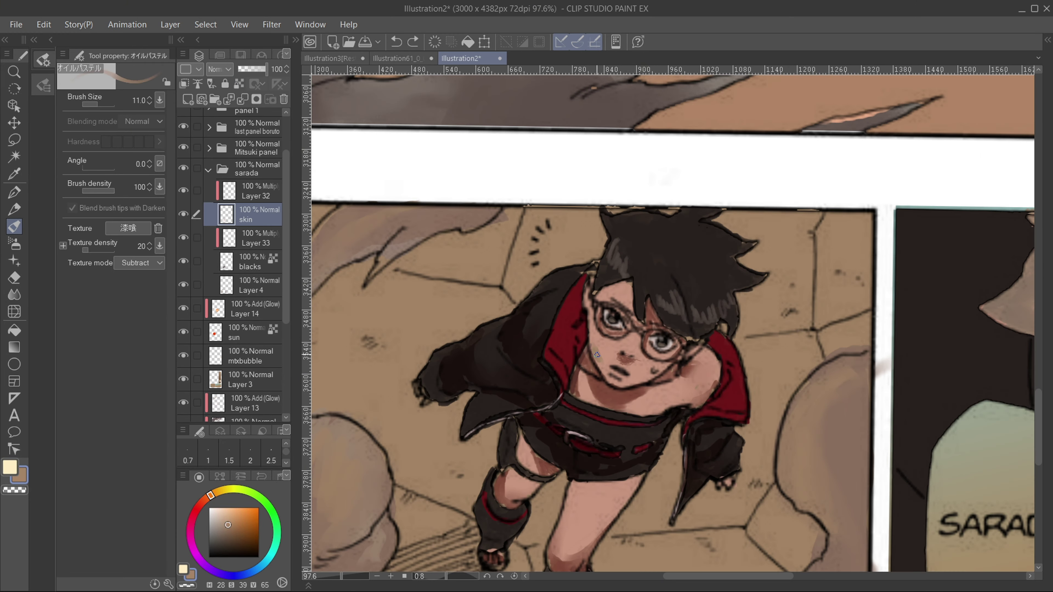
# - Add a new layer beneath the sarada folder and paint Sarada's ground shadow in brown (H 22, S 37, V 45)
pyautogui.scroll(-10, 622, 332)
pyautogui.scroll(4, 586, 340)
pyautogui.click(256, 192)
pyautogui.click(257, 286)
pyautogui.click(253, 309)
pyautogui.click(188, 99)
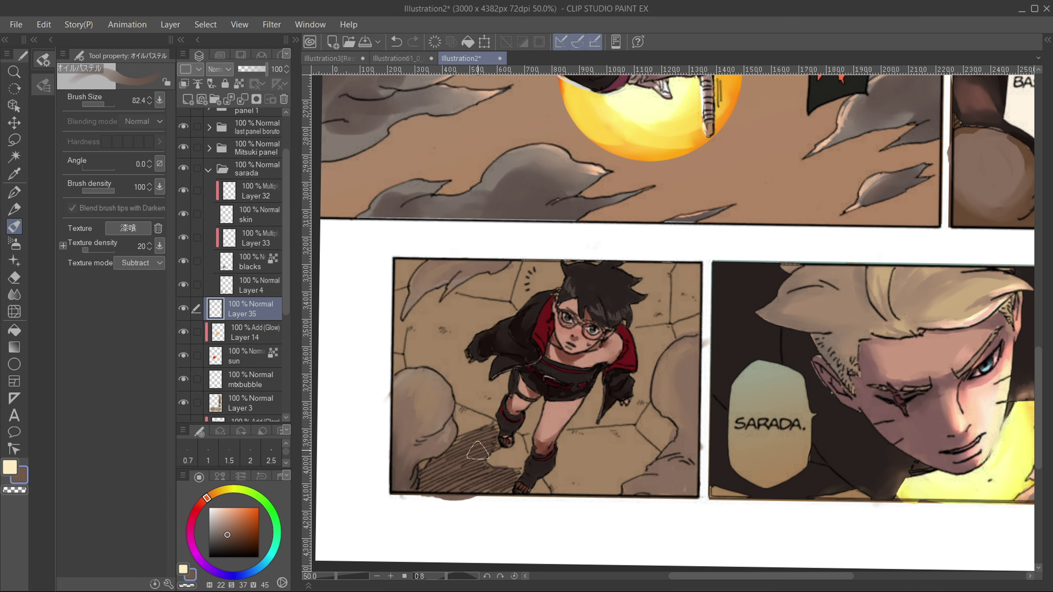
pyautogui.scroll(-1, 539, 373)
# - Deepen the shading on Layer 4 in Sarada's panel with dark brown (H 23, S 37, V 22), cleaning and blending the strokes
pyautogui.click(263, 290)
pyautogui.scroll(-3, 651, 355)
pyautogui.press('e')
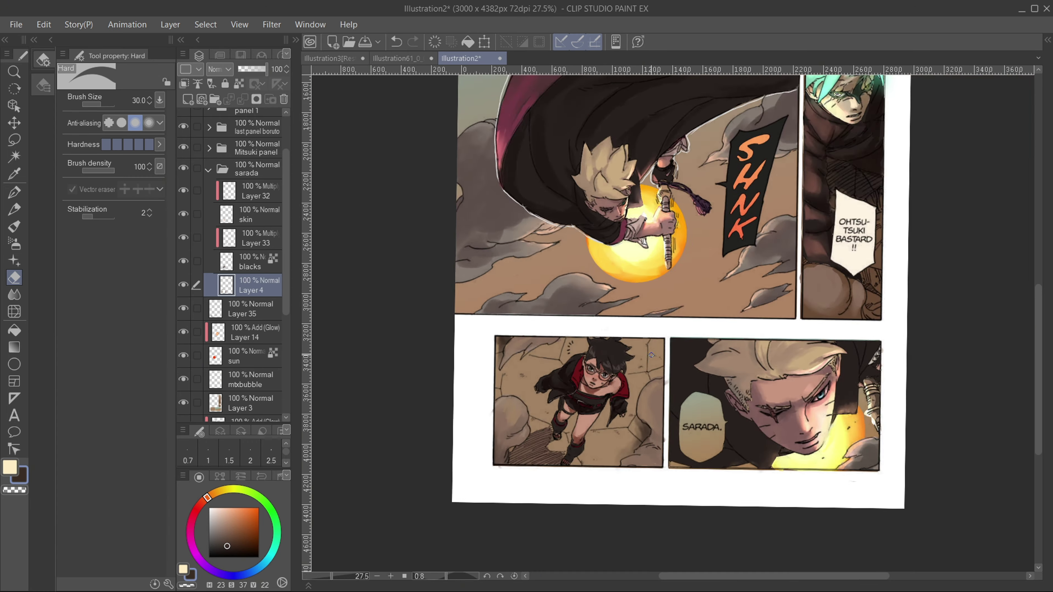
pyautogui.scroll(2, 830, 469)
pyautogui.press('j')
# - Add a clipped Add (Glow) layer above Layer 32 and paint warm highlights on Sarada's skin (H 15, S 56, V 49)
pyautogui.click(255, 192)
pyautogui.click(188, 99)
pyautogui.scroll(3, 505, 208)
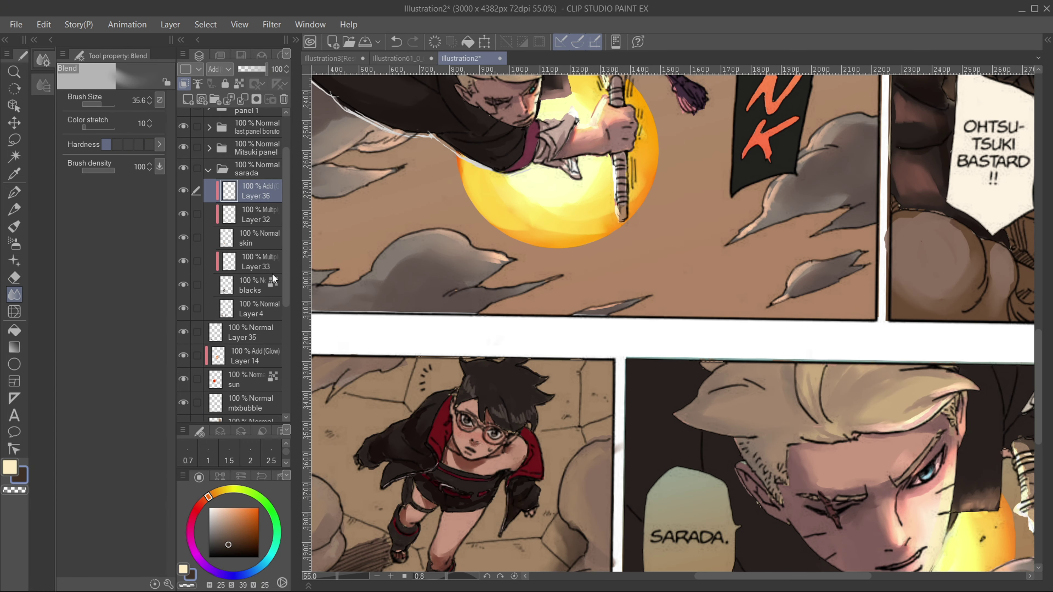
pyautogui.press('b')
pyautogui.scroll(-4, 502, 483)
pyautogui.keyDown('alt'); pyautogui.click(512, 465); pyautogui.keyUp('alt')
pyautogui.scroll(2, 514, 468)
pyautogui.scroll(-3, 515, 468)
# - Add a clipped layer above Layer 33 and set its blending mode to Add
pyautogui.click(255, 262)
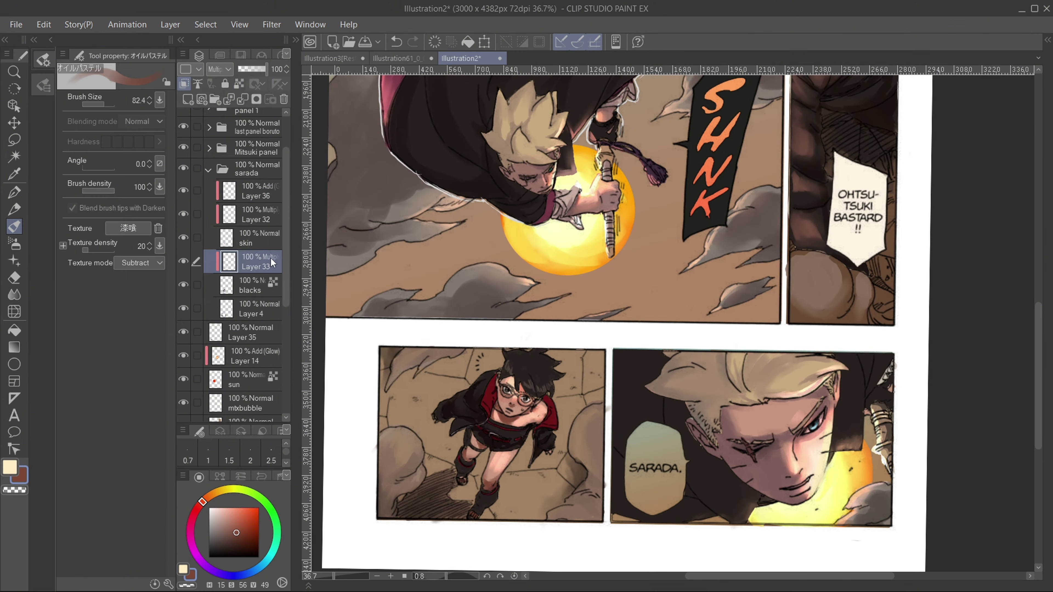
pyautogui.click(188, 100)
pyautogui.click(219, 69)
pyautogui.click(226, 220)
# - Paint and blend dark reddish highlights (H 15, S 52, V 34) on Sarada's clothing on Layer 37
pyautogui.press('j')
pyautogui.scroll(-2, 558, 437)
pyautogui.scroll(3, 580, 440)
pyautogui.press('b')
pyautogui.scroll(-4, 486, 342)
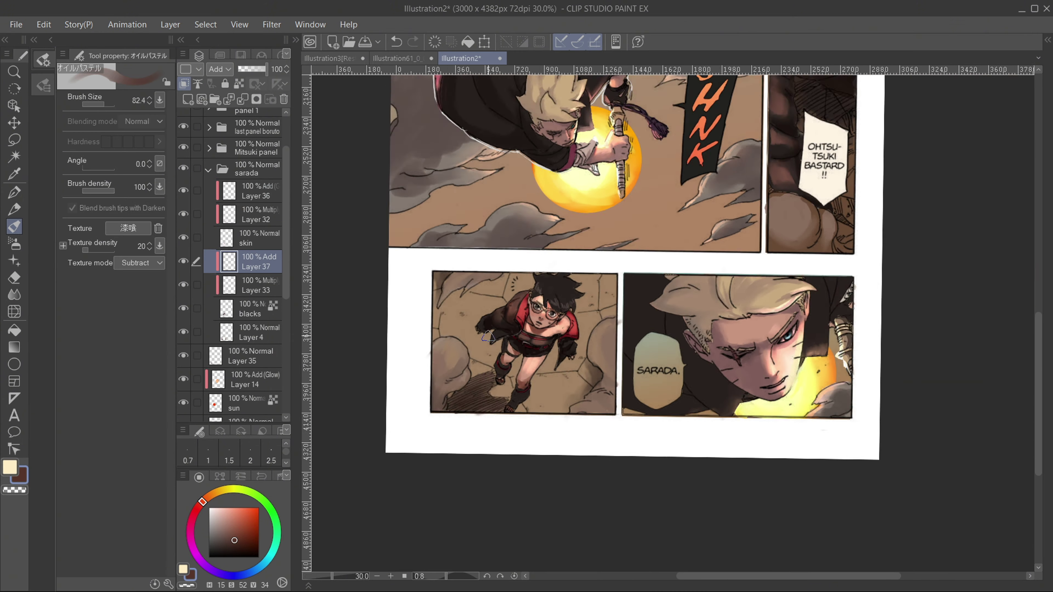
# - Paint and blend warm reddish-brown highlights (H 14, S 56, V 48) on Sarada's skin on Layer 36
pyautogui.scroll(2, 580, 332)
pyautogui.click(255, 192)
pyautogui.press('j')
pyautogui.scroll(3, 440, 355)
pyautogui.press('b')
pyautogui.scroll(-2, 507, 381)
pyautogui.scroll(2, 507, 381)
pyautogui.press('j')
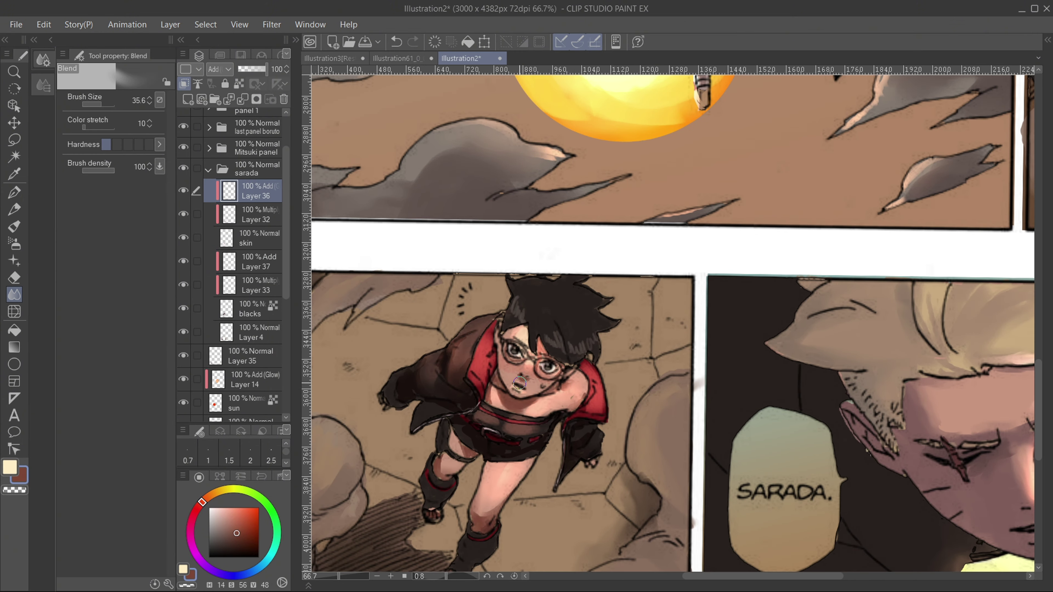
# - Retouch Sarada's face on the skin layer with tan (H 18, S 36, V 78) and refine the skin highlights on Layer 36
pyautogui.scroll(-2, 439, 344)
pyautogui.click(255, 238)
pyautogui.press('b')
pyautogui.scroll(4, 442, 345)
pyautogui.hotkey('ctrl', 'z')
pyautogui.scroll(-4, 528, 388)
pyautogui.click(255, 192)
pyautogui.press('j')
pyautogui.scroll(1, 561, 287)
pyautogui.press('b')
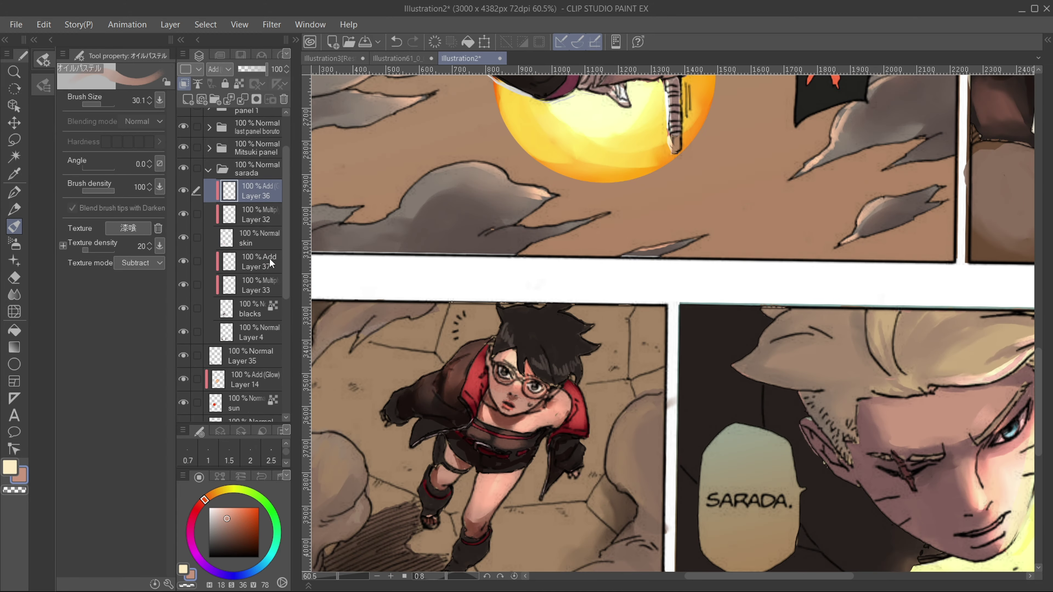
# - Blend the highlights on Sarada's clothing on Layer 37
pyautogui.click(271, 261)
pyautogui.press('j')
pyautogui.scroll(-3, 589, 351)
pyautogui.scroll(-3, 589, 352)
# - Draw thin pale cream rim light (H 42, S 16, V 100) around Sarada's figure with the G-pen at size 18.2
pyautogui.press('p')
pyautogui.scroll(8, 547, 394)
pyautogui.moveTo(569, 378); pyautogui.dragTo(595, 336)
pyautogui.scroll(-3, 605, 341)
pyautogui.scroll(-1, 612, 291)
pyautogui.moveTo(674, 383); pyautogui.dragTo(686, 354)
pyautogui.scroll(-1, 688, 349)
pyautogui.scroll(2, 697, 394)
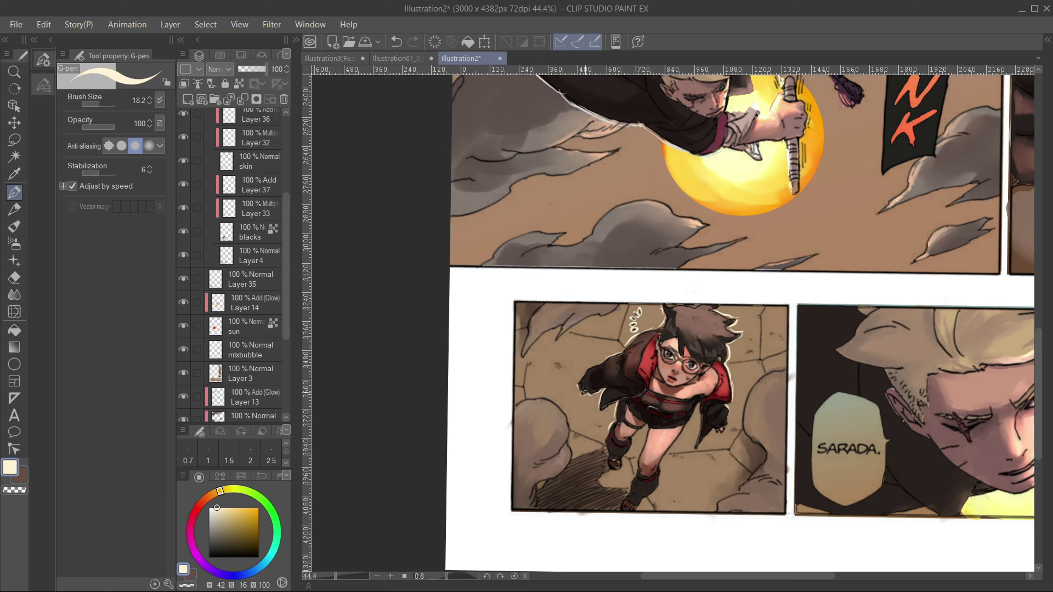
pyautogui.scroll(1, 702, 443)
pyautogui.scroll(-5, 629, 479)
pyautogui.scroll(2, 753, 487)
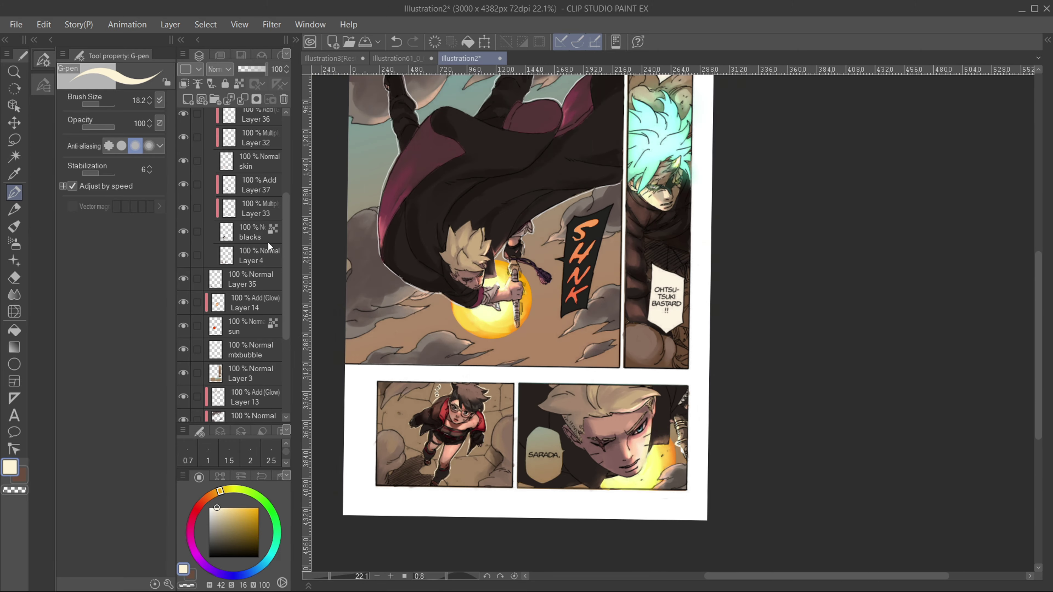
# - Add a new raster layer among the panel folders' layers and draw a G-pen rim-light stroke on it
pyautogui.scroll(5, 271, 247)
pyautogui.click(209, 187)
pyautogui.click(253, 208)
pyautogui.click(188, 99)
pyautogui.scroll(4, 663, 514)
pyautogui.moveTo(718, 405); pyautogui.dragTo(725, 364)
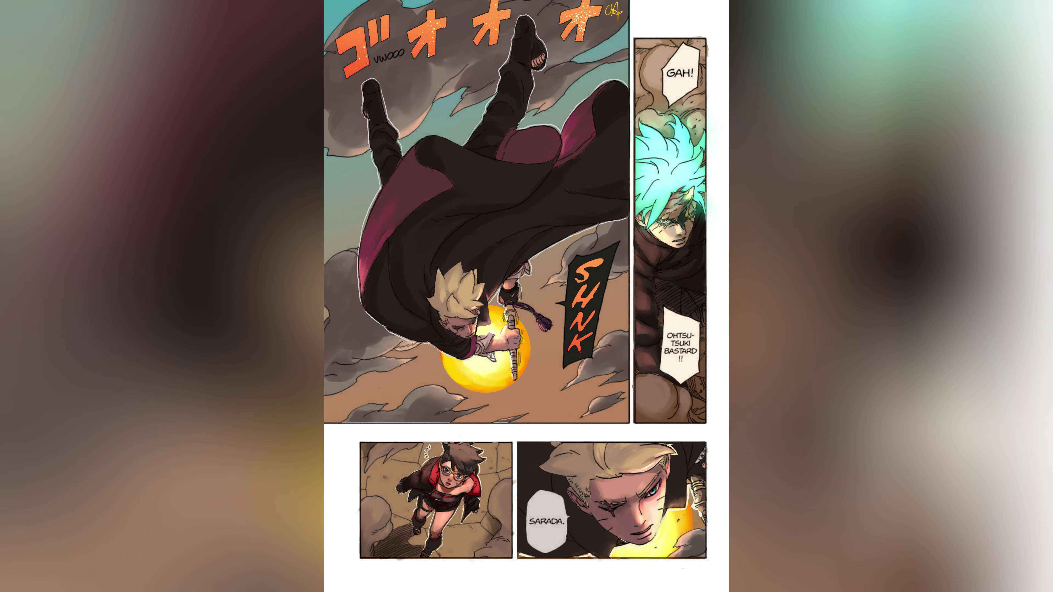